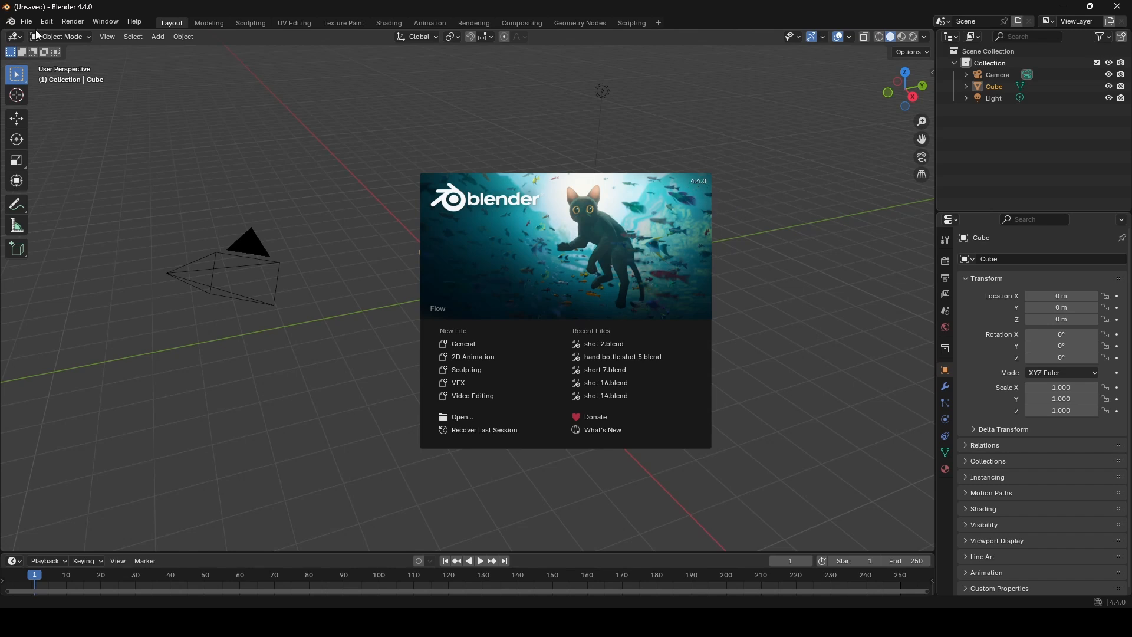
Dismiss the splash screen and delete the default camera and light, keeping only the cube.
left_click(323, 127)
scroll(361, 215, "down", 2)
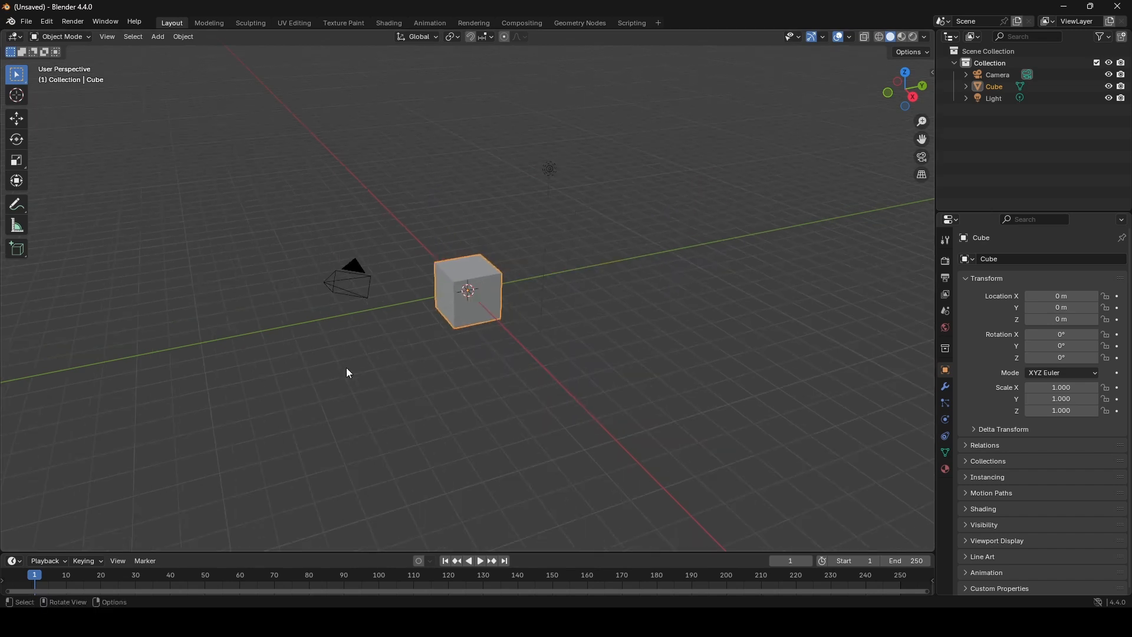
left_click(333, 259)
key("Delete")
left_click_drag(569, 236, 518, 168)
key("x")
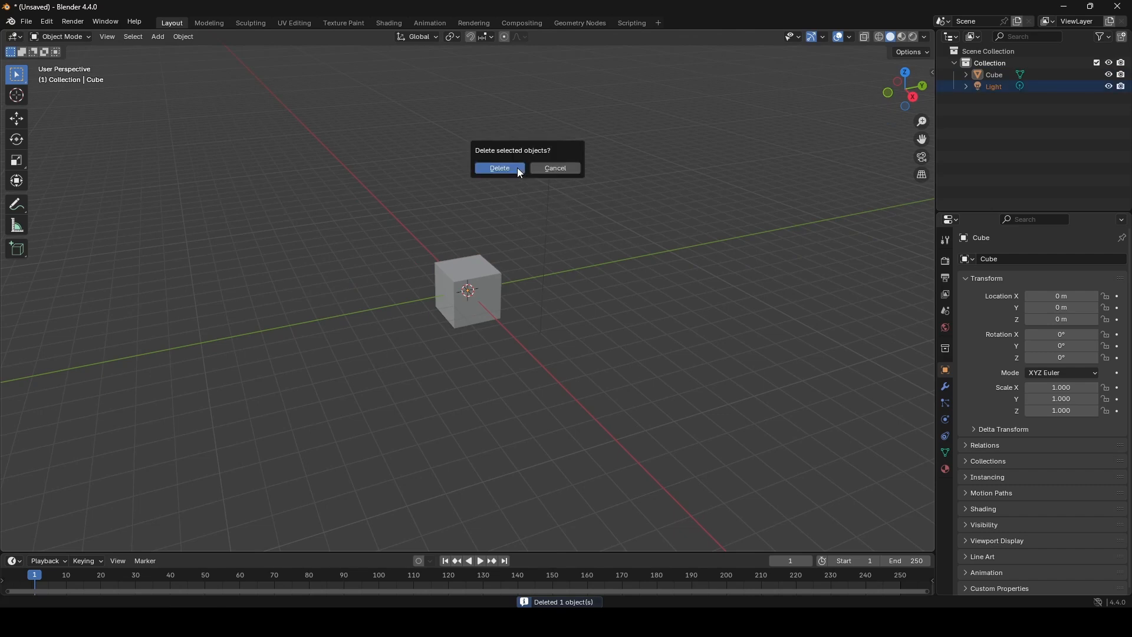
left_click(517, 168)
Raise the cube along the Z axis to about 1.14 m with the Move tool.
scroll(518, 185, "up", 4)
middle_click_drag(517, 185, 494, 175)
left_click(451, 279)
left_click(14, 119)
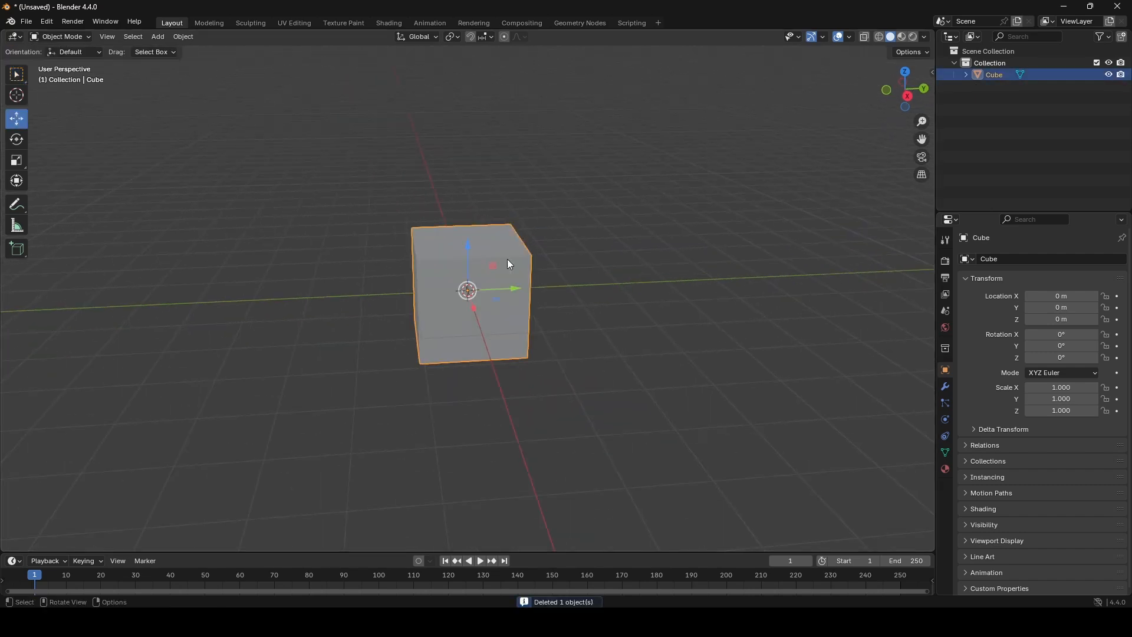
left_click_drag(466, 240, 465, 180)
Add a torus and place it beside the cube at about Y 6.6 m and Z 1.43 m.
scroll(466, 179, "down", 2)
middle_click_drag(466, 180, 441, 258, "shift")
left_click(158, 37)
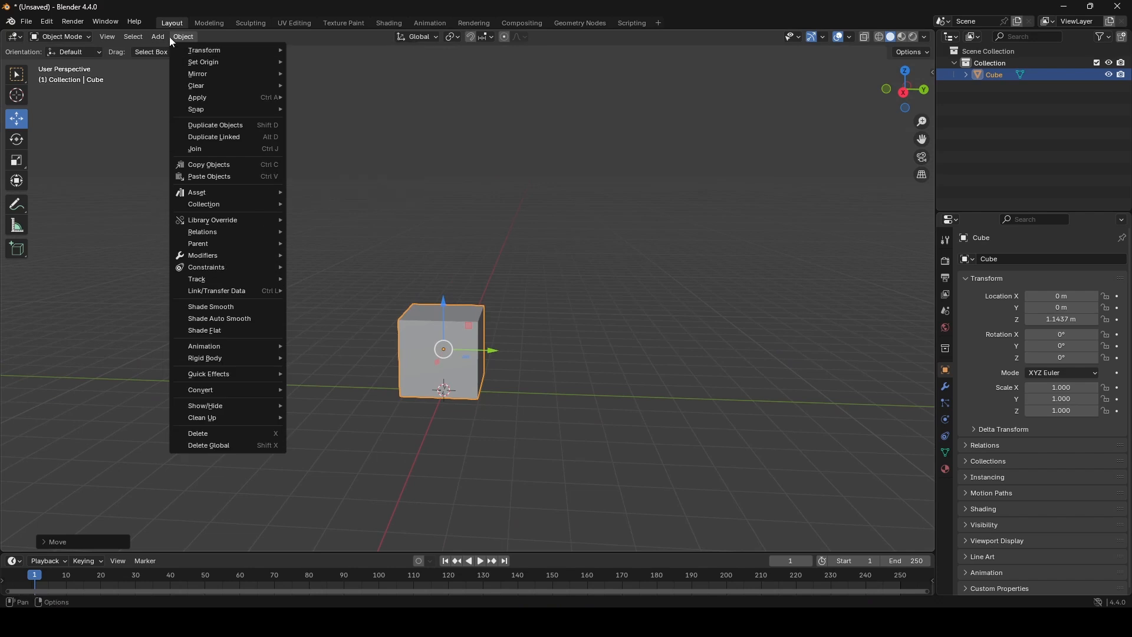
mouse_move(186, 52)
left_click(282, 127)
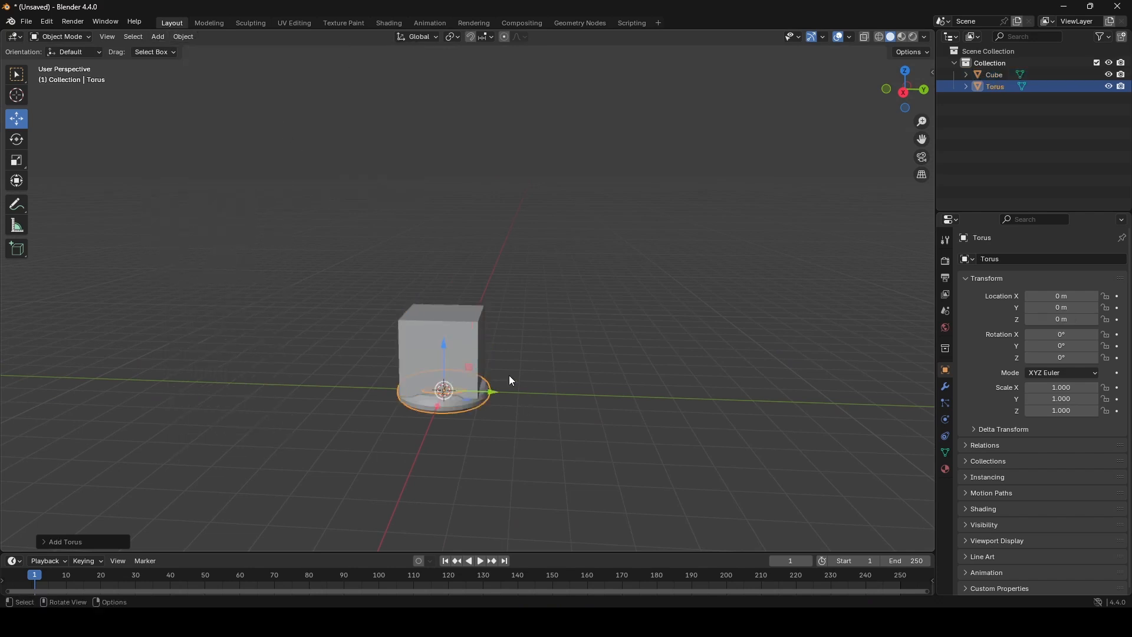
key("g")
left_click(730, 373)
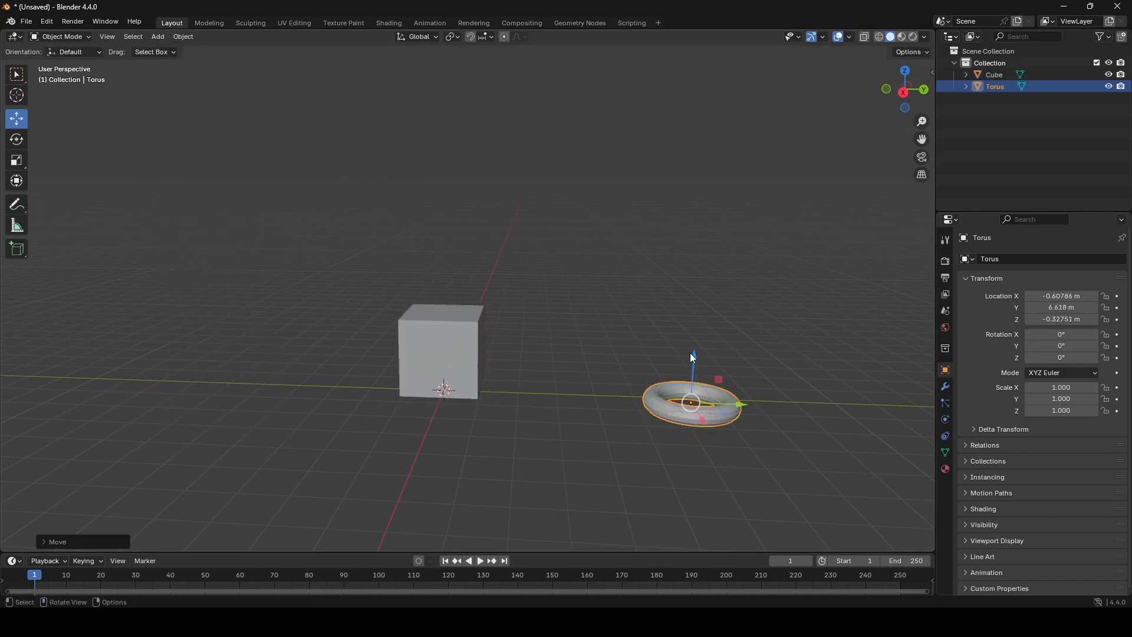
left_click_drag(693, 356, 739, 300)
Scale the torus to about 1.31 and rotate it about -108° around the Y axis so it stands upright.
key("s")
left_click(790, 309)
key("r")
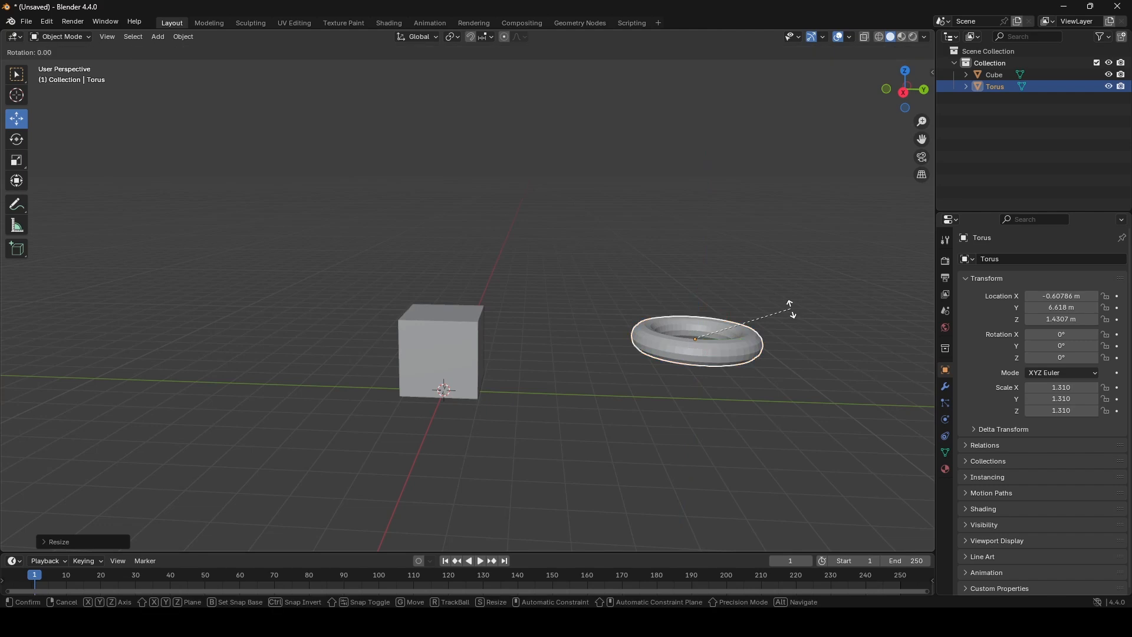
key("y")
left_click(603, 200)
Add a cylinder and move it above the cube, to about Z 5.2 m.
scroll(616, 241, "down", 3)
middle_click_drag(616, 240, 594, 290, "shift")
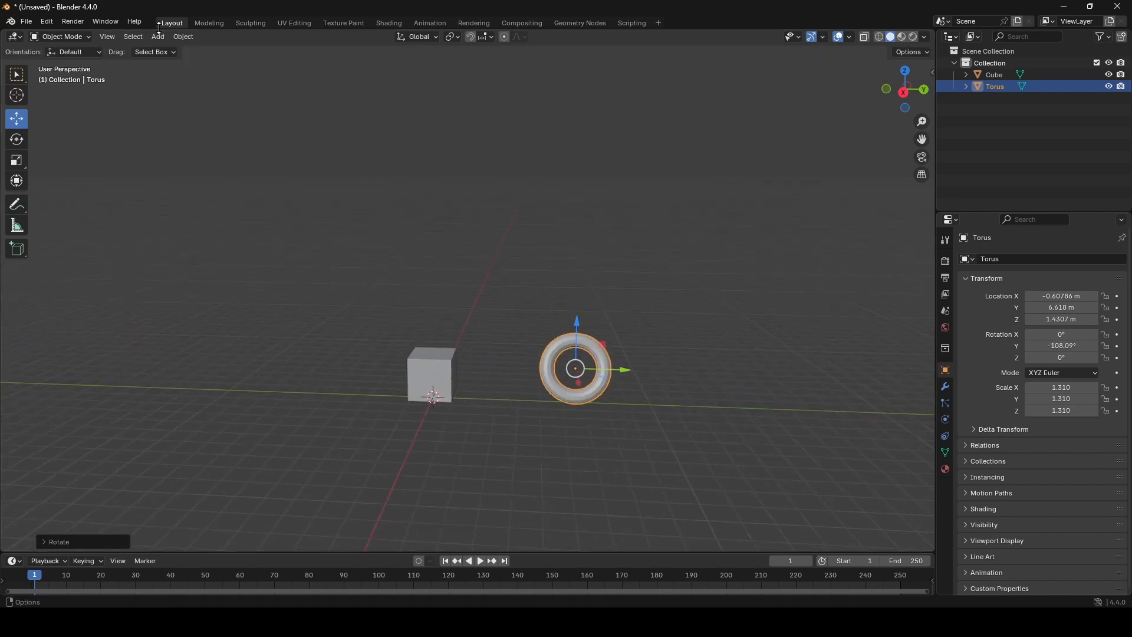
left_click(158, 36)
mouse_move(195, 50)
left_click(291, 119)
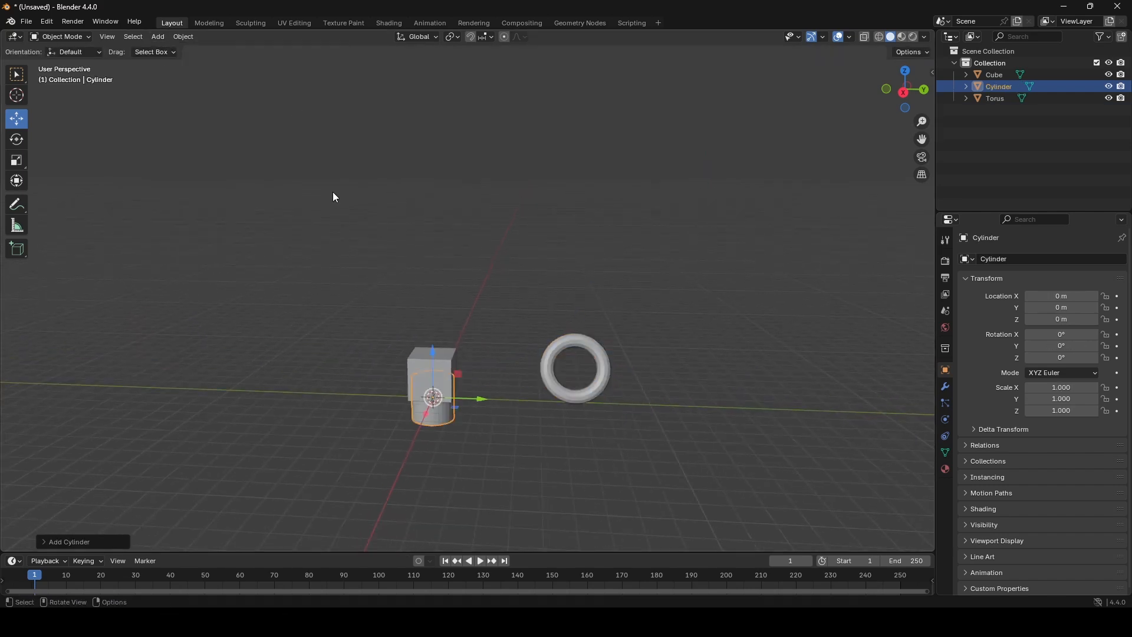
key("g")
left_click(489, 327)
Add an ico sphere and move it above and between the other objects, to about Y 3 m and Z 7.8 m.
scroll(485, 300, "up", 2)
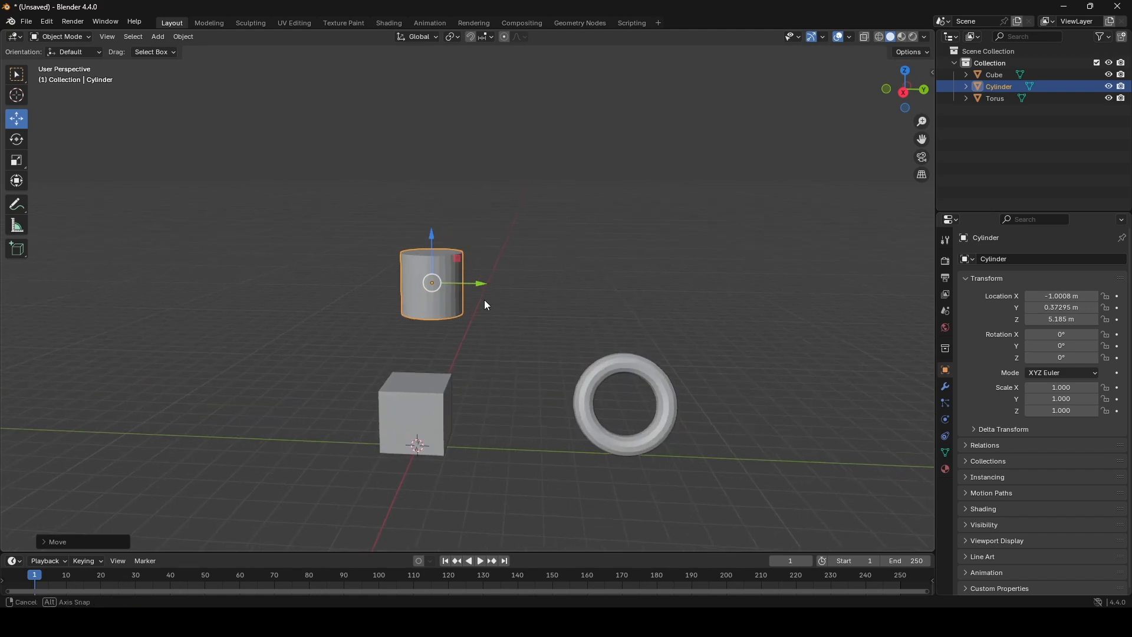
middle_click_drag(484, 300, 372, 253)
left_click(158, 36)
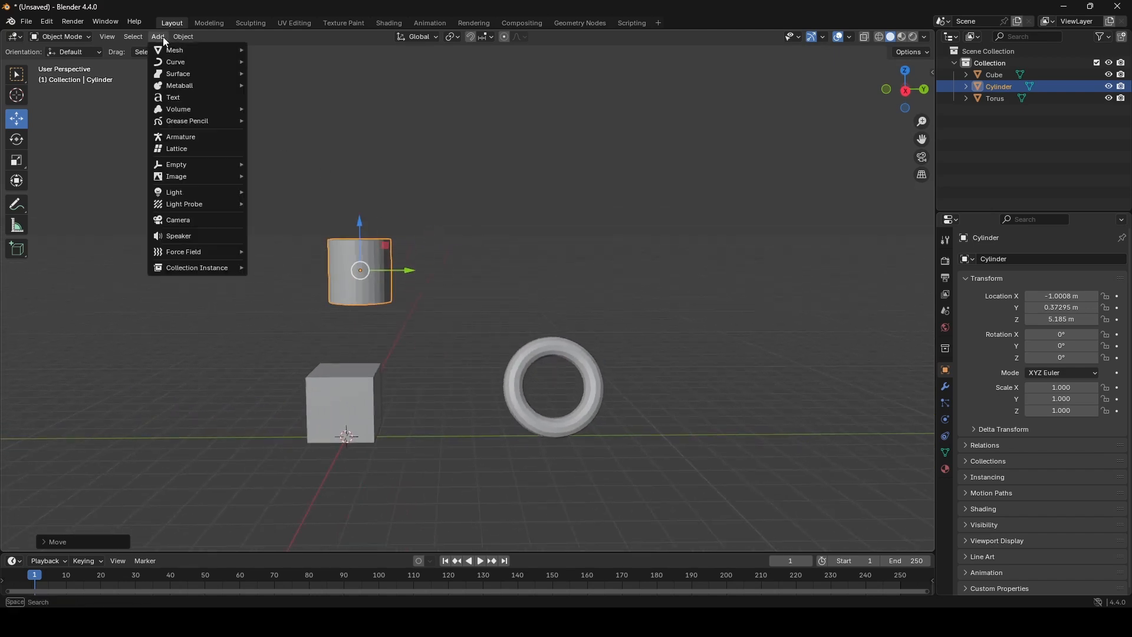
mouse_move(217, 48)
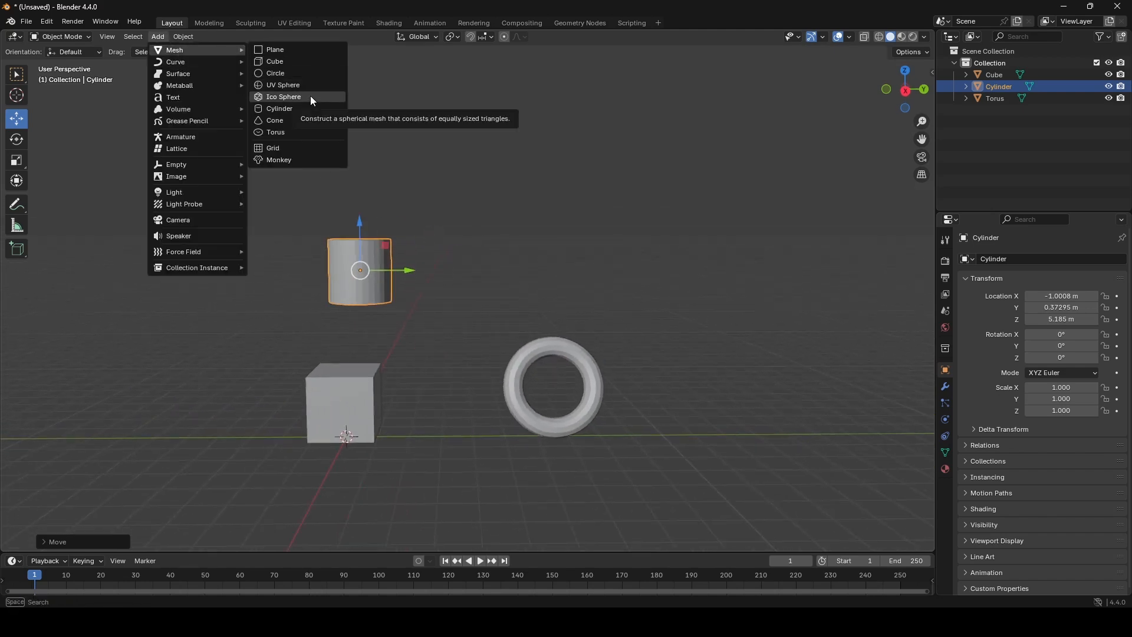
left_click(310, 97)
key("g")
left_click(500, 174)
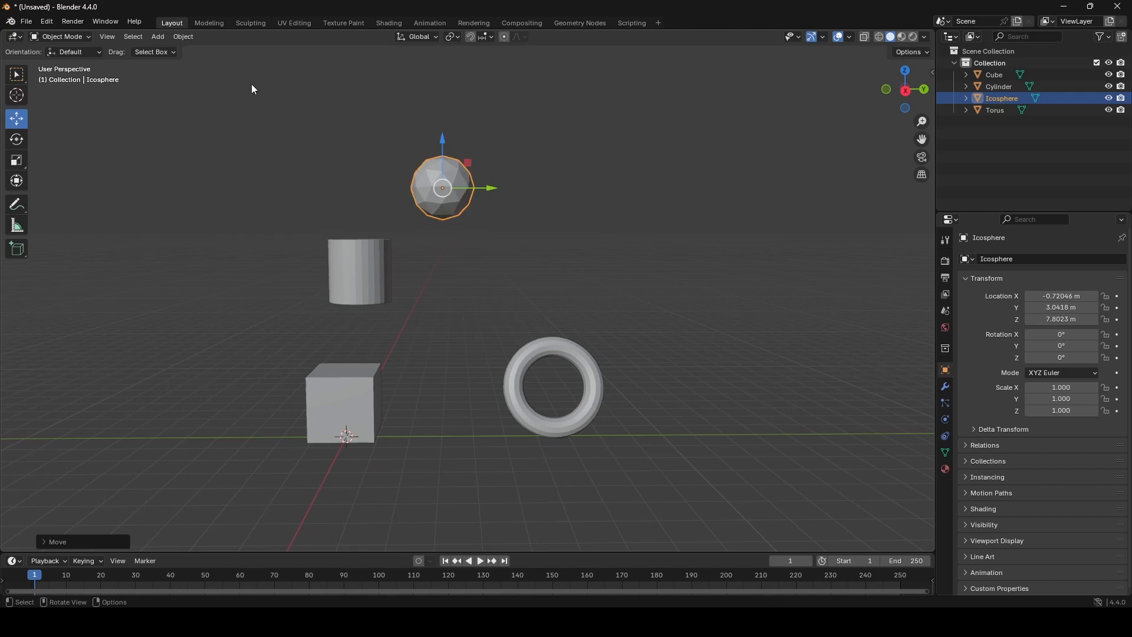
Add a UV sphere and move it above the torus, to about Y 5.9 m and Z 5.8 m.
left_click(158, 36)
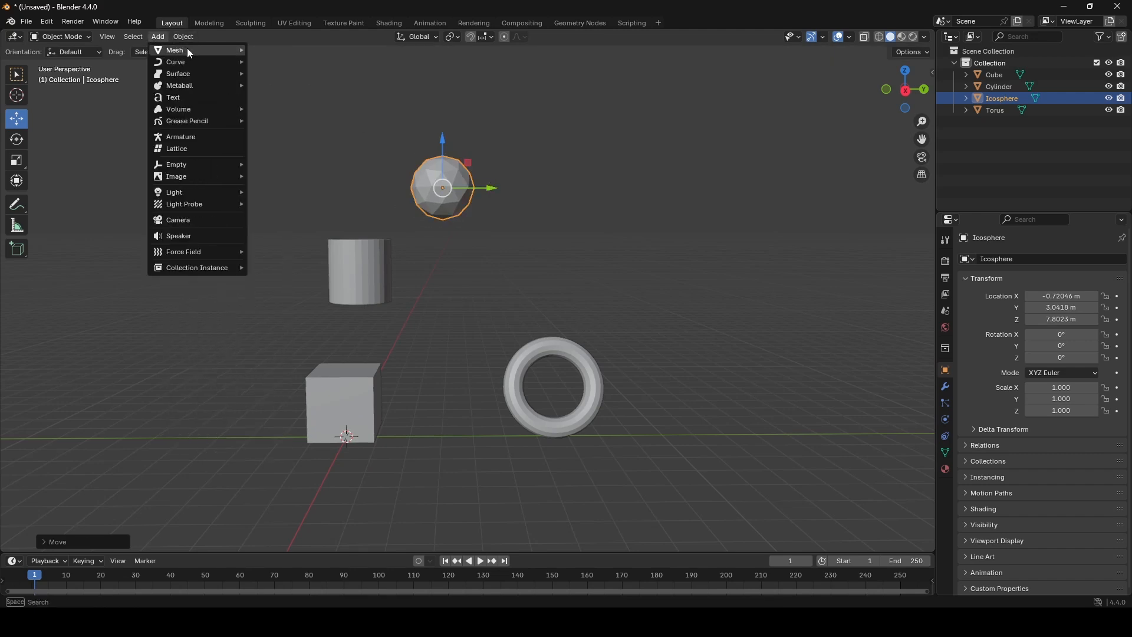
mouse_move(186, 50)
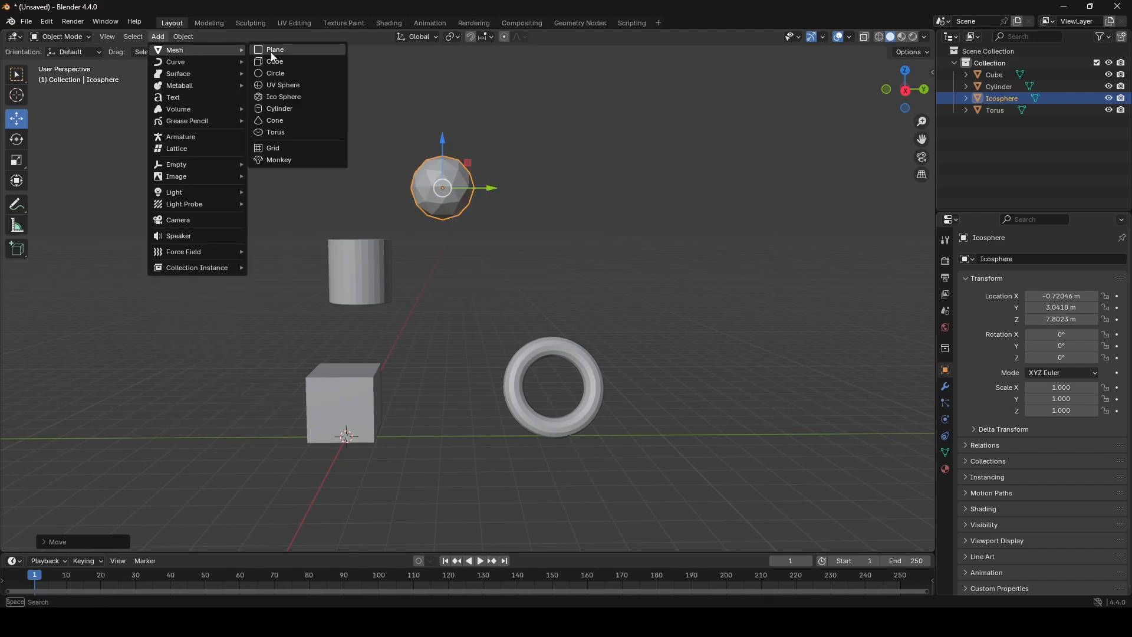
left_click(305, 86)
key("g")
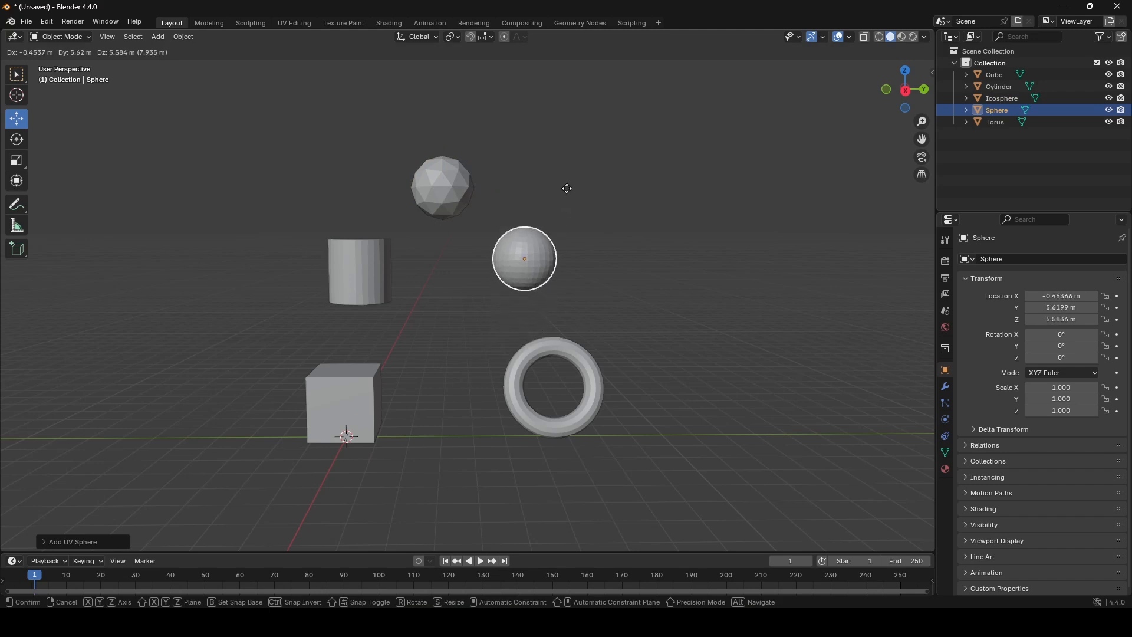
left_click(571, 196)
middle_click_drag(570, 197, 440, 284)
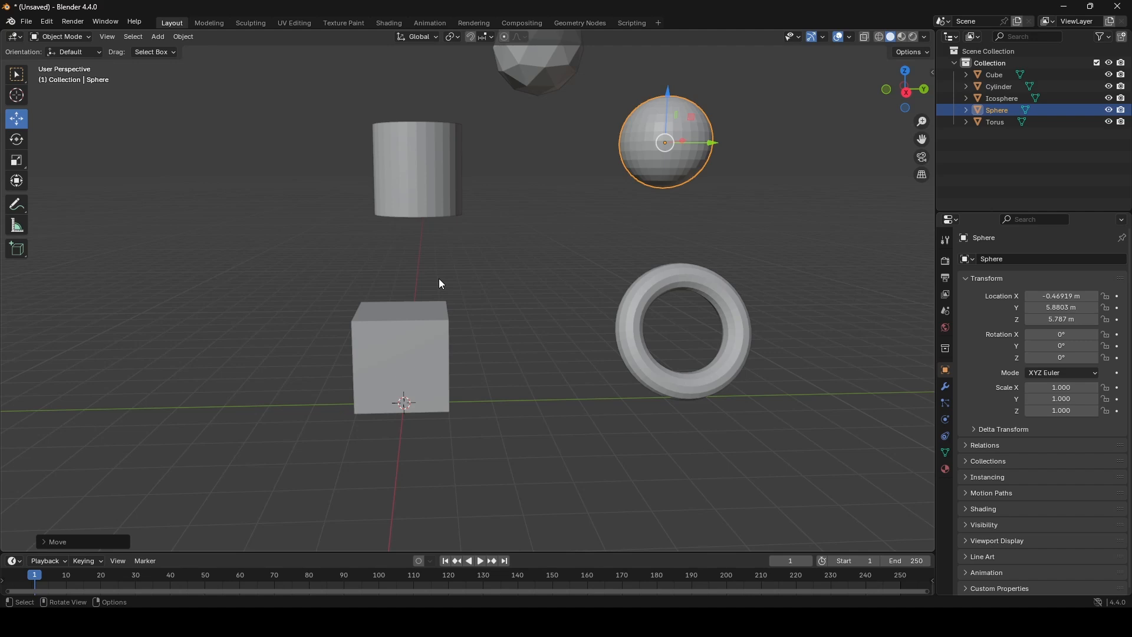
scroll(471, 195, "down", 2)
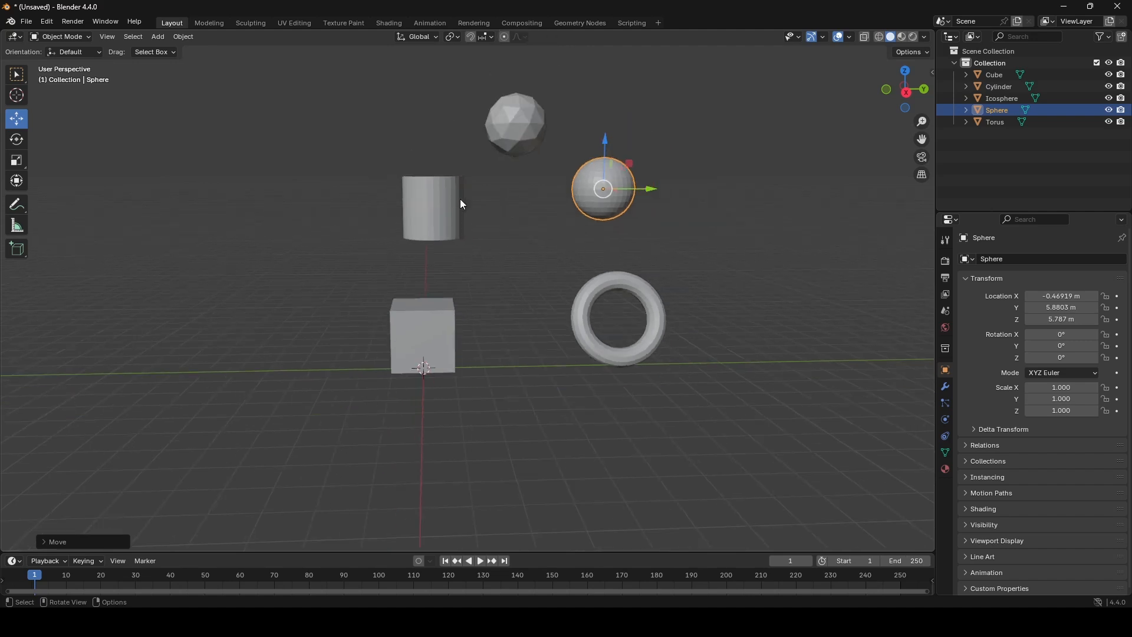
scroll(460, 199, "up", 2)
middle_click_drag(459, 199, 463, 272, "shift")
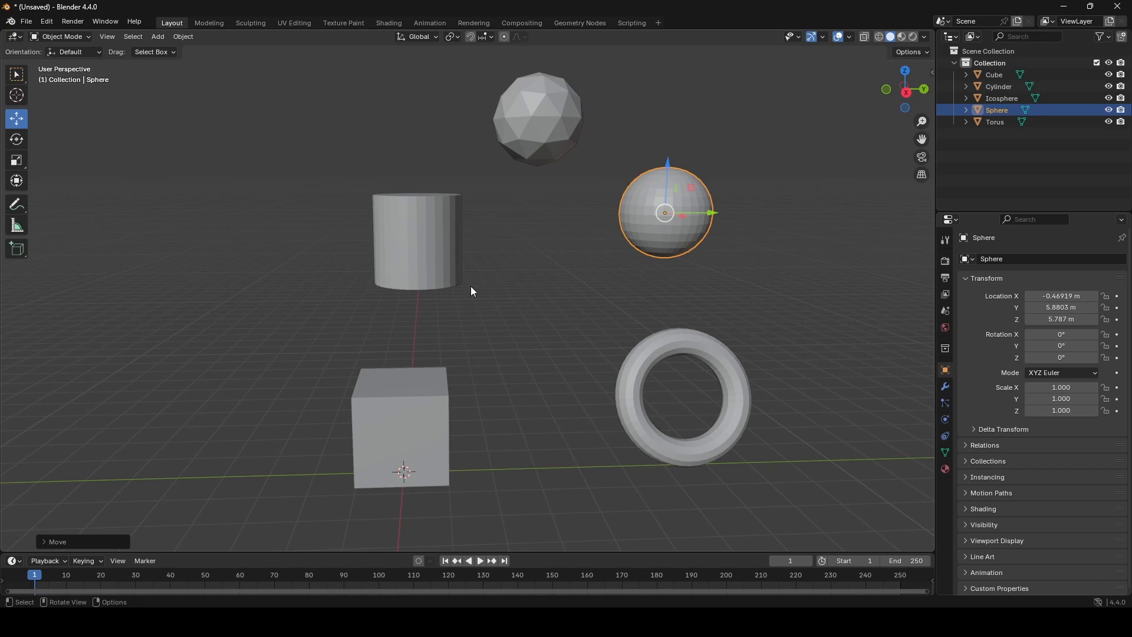
scroll(464, 278, "down", 1)
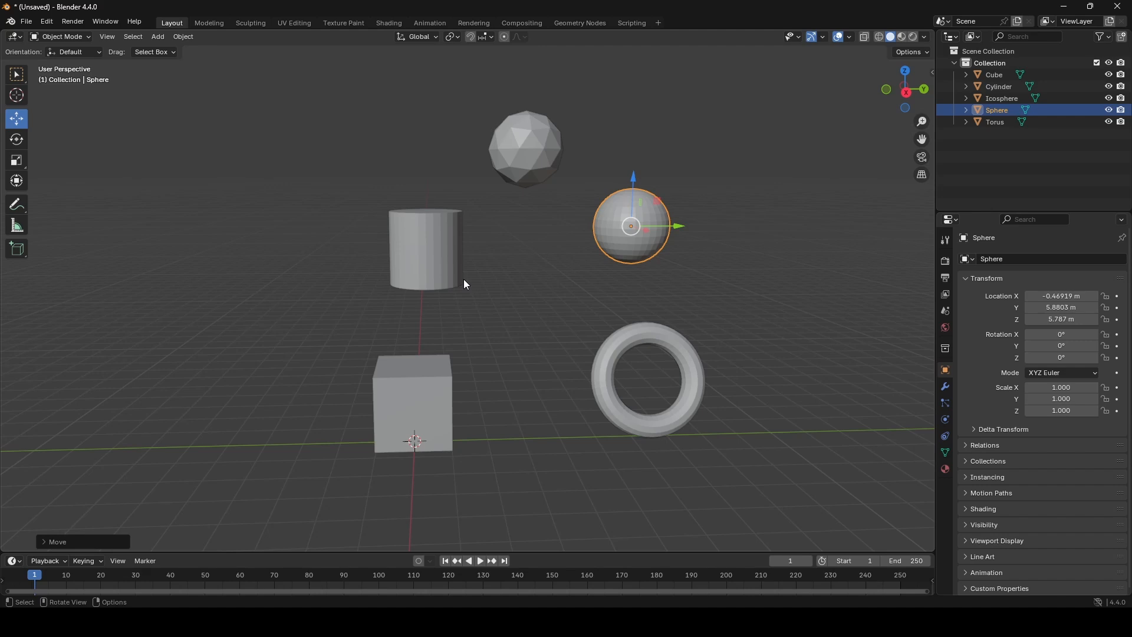
Try moving the cube on its own along the Y axis and cancel the move.
left_click(409, 384)
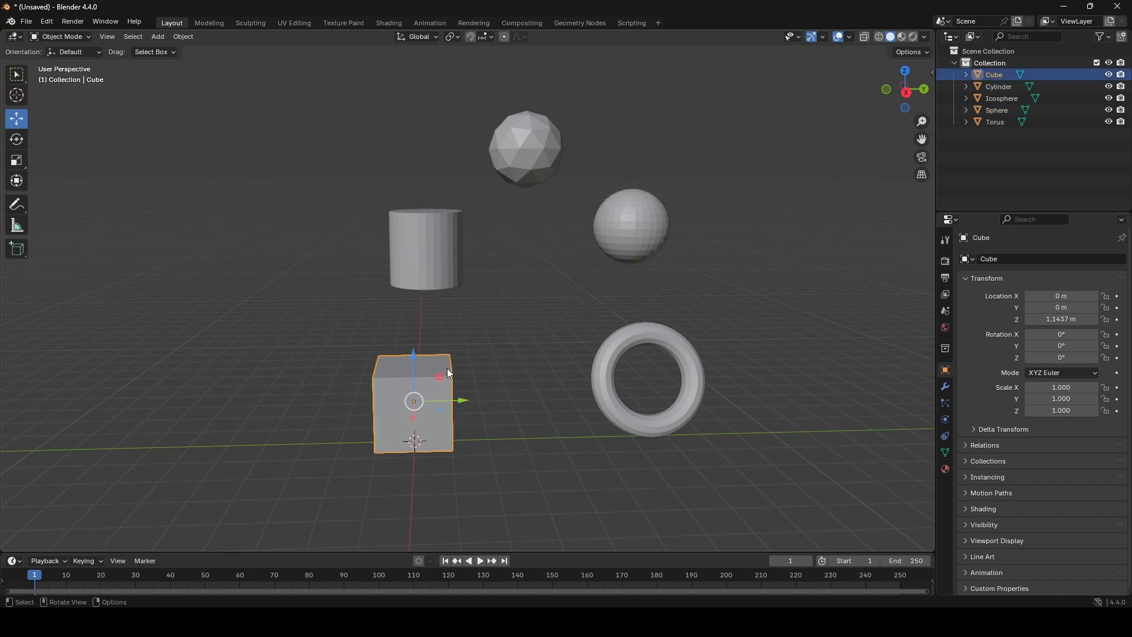
scroll(447, 368, "up", 2)
middle_click_drag(449, 395, 507, 416, "shift")
left_click_drag(496, 411, 458, 412)
right_click(457, 412)
Select the cylinder and add the cube as the active object, and parent the cylinder to the cube with the Object option.
left_click(482, 171)
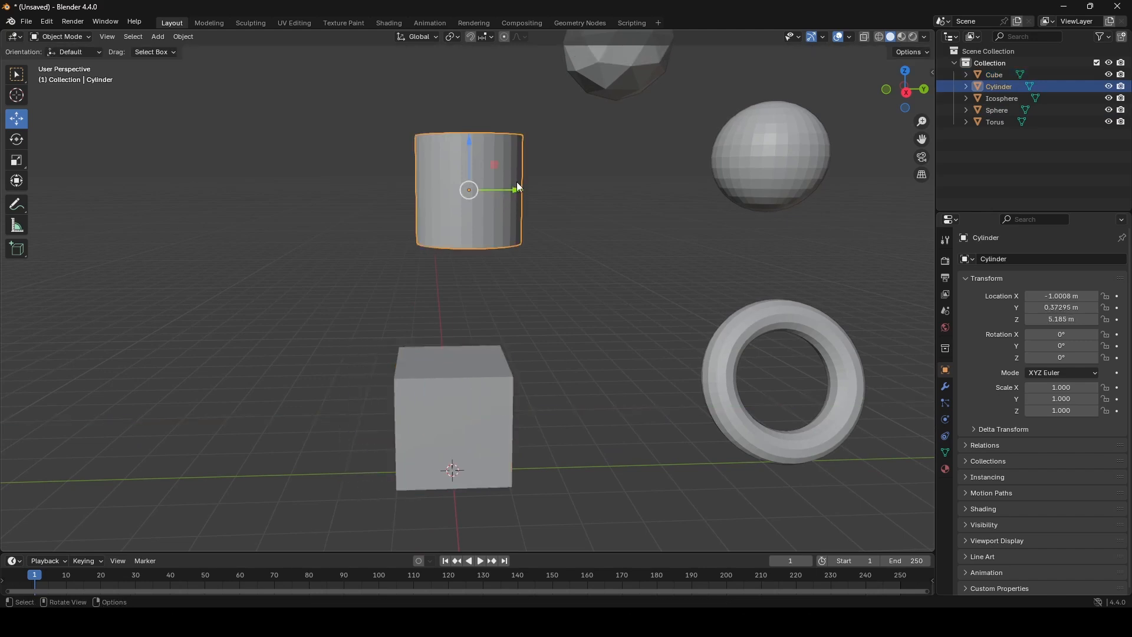
scroll(500, 203, "down", 3)
scroll(444, 238, "up", 1)
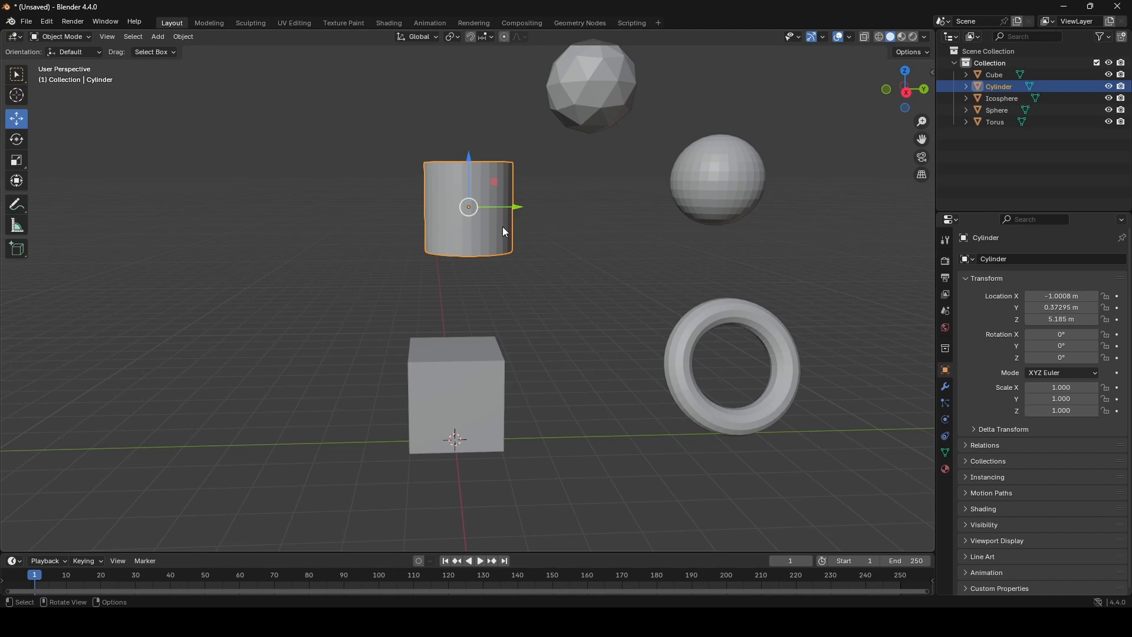
left_click(460, 387, "shift")
scroll(487, 359, "up", 1)
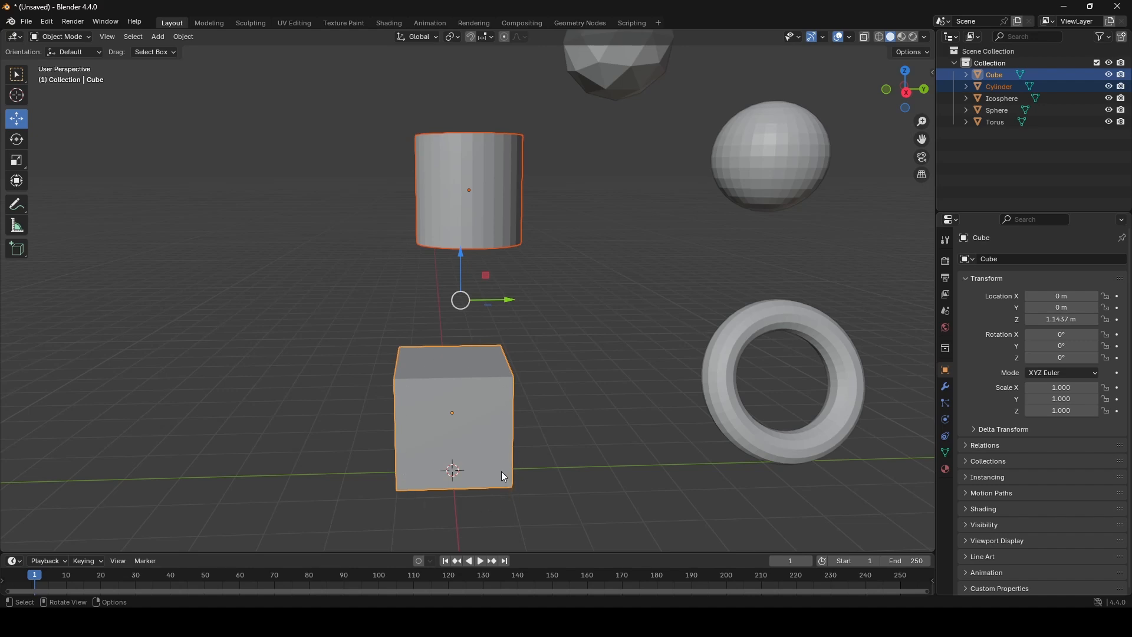
mouse_move(457, 291)
middle_mouse_down()
mouse_move(475, 283)
mouse_move(466, 282)
middle_mouse_up()
scroll(484, 269, "down", 2)
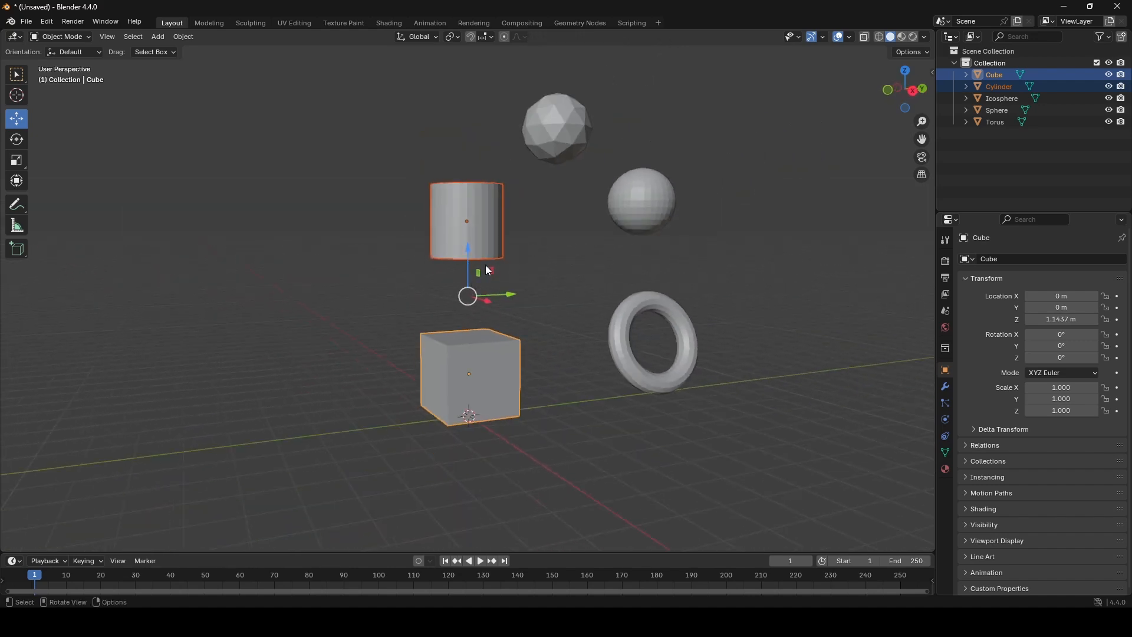
right_click(548, 232)
mouse_move(504, 399)
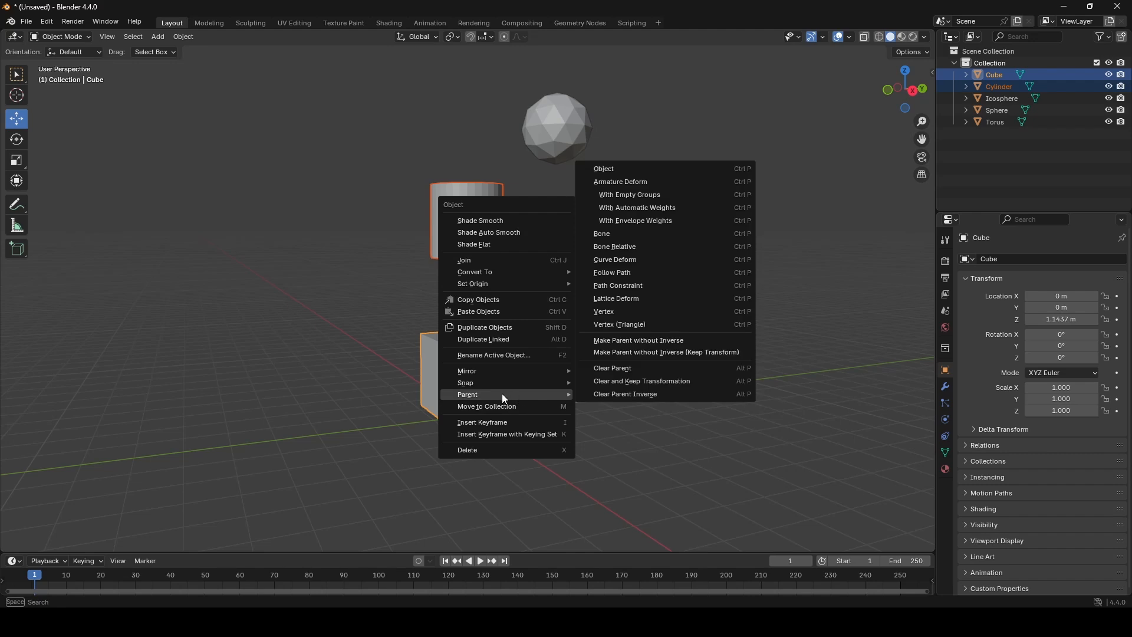
left_click(730, 168)
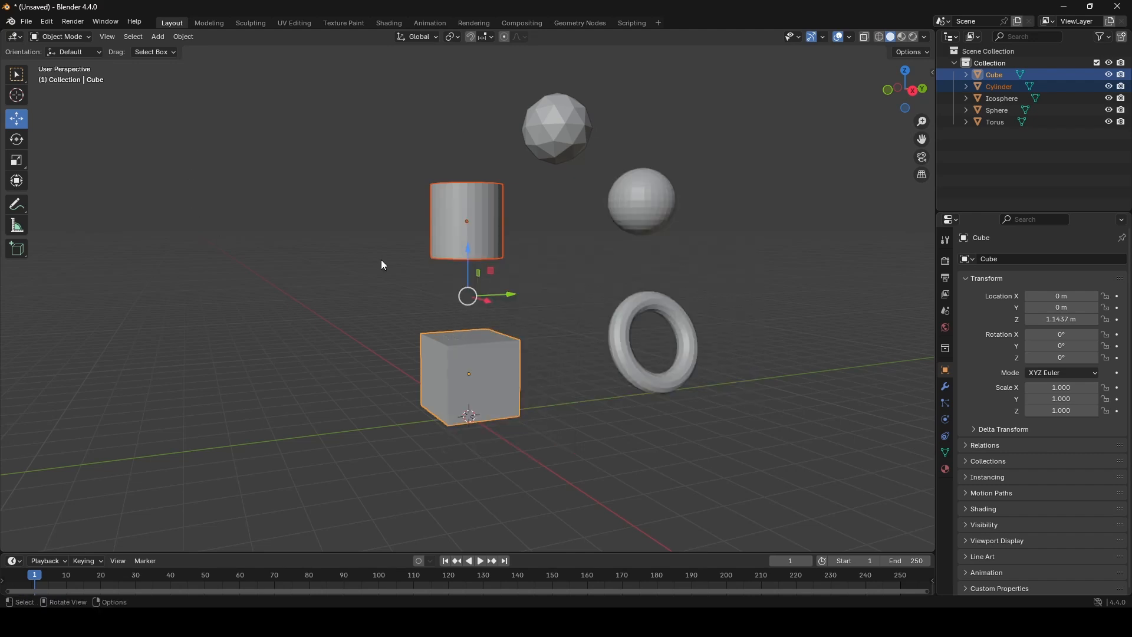
key("ctrl+p")
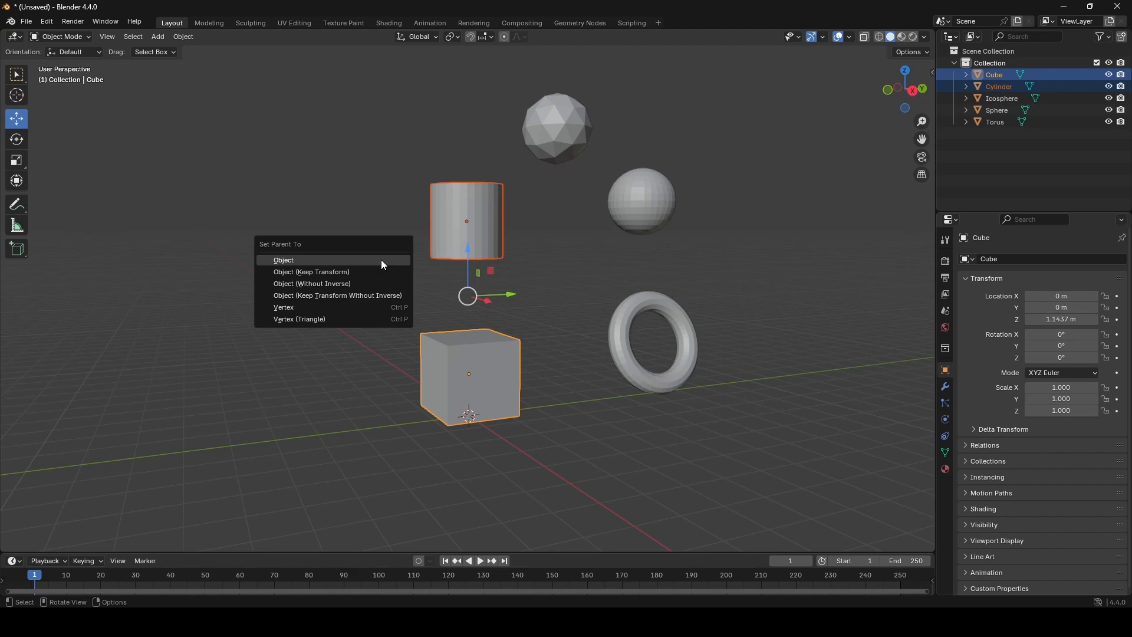
left_click(303, 260)
Examine the dashed relationship line between the cylinder and the cube, and select the cylinder.
scroll(518, 312, "up", 4)
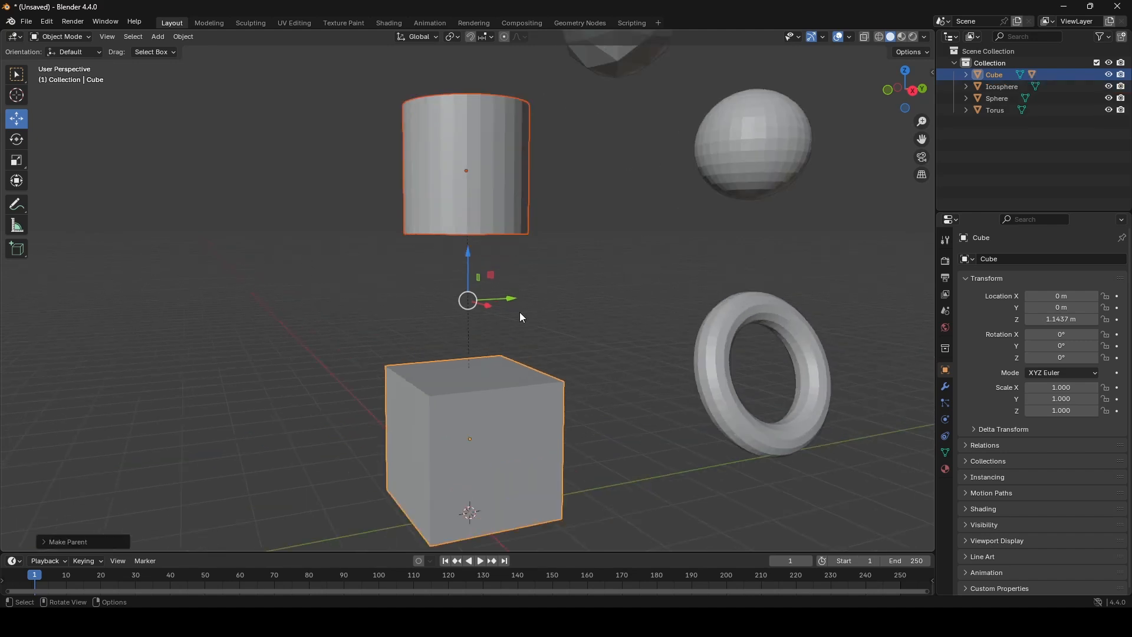
left_click(477, 245)
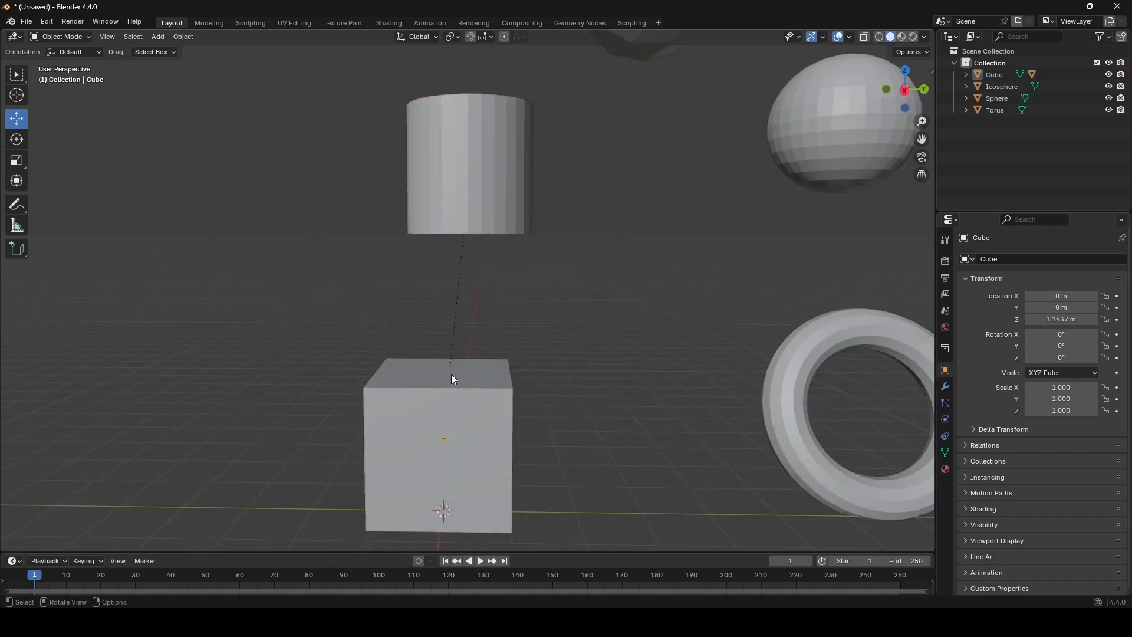
scroll(448, 370, "up", 2)
middle_click_drag(444, 366, 462, 360)
scroll(463, 334, "down", 3)
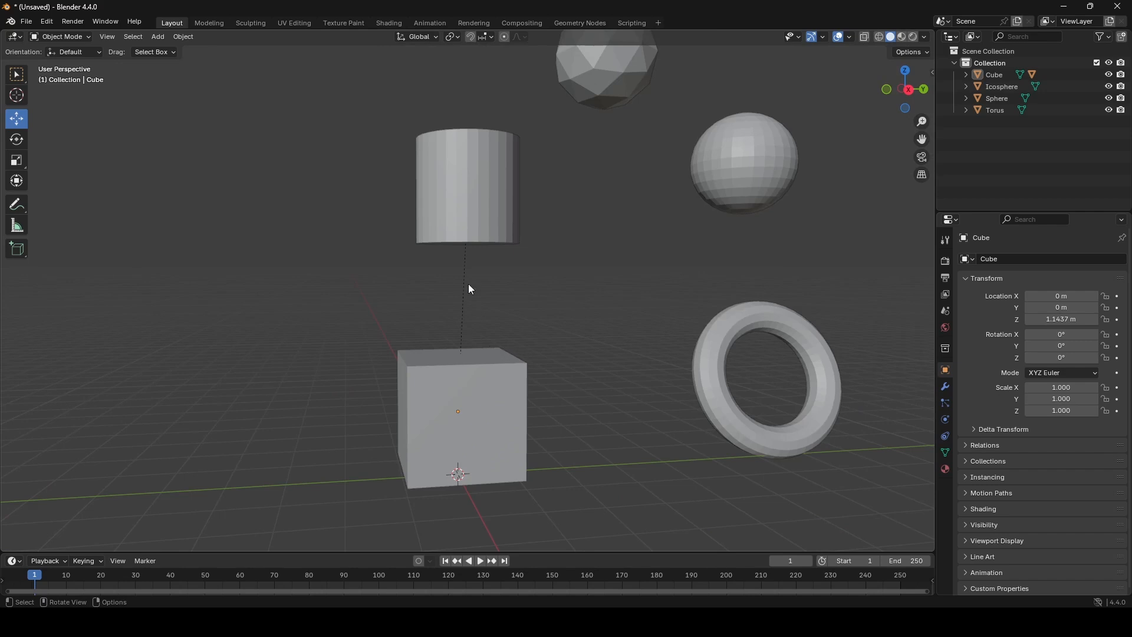
left_click(480, 183)
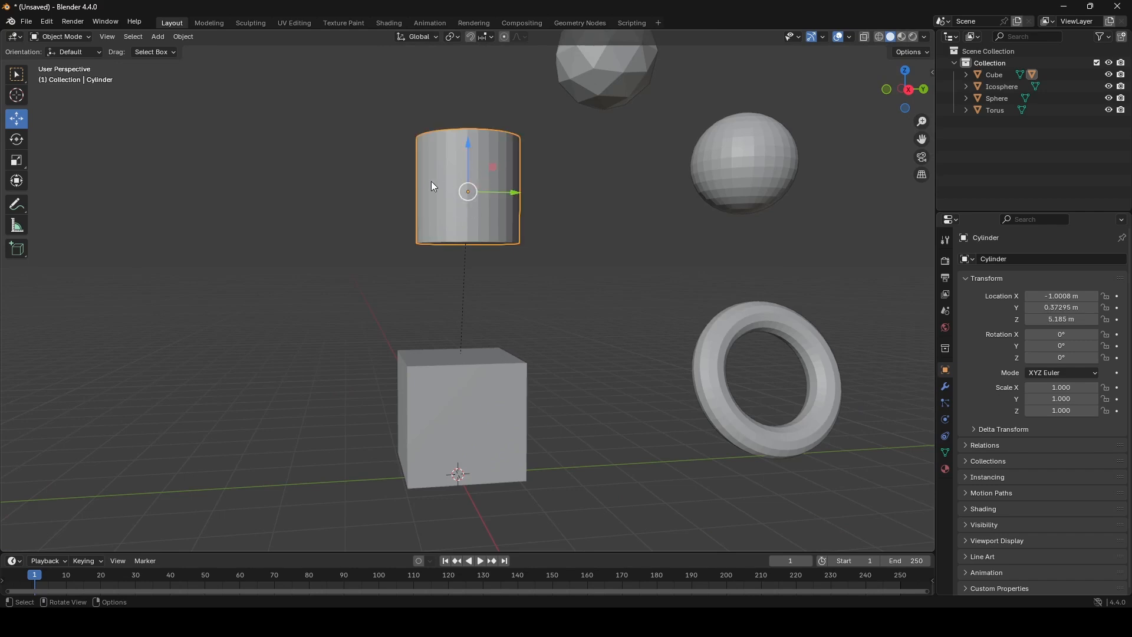
Select the parent cube, try moving it along the Y axis twice, and cancel each move.
left_click(480, 392)
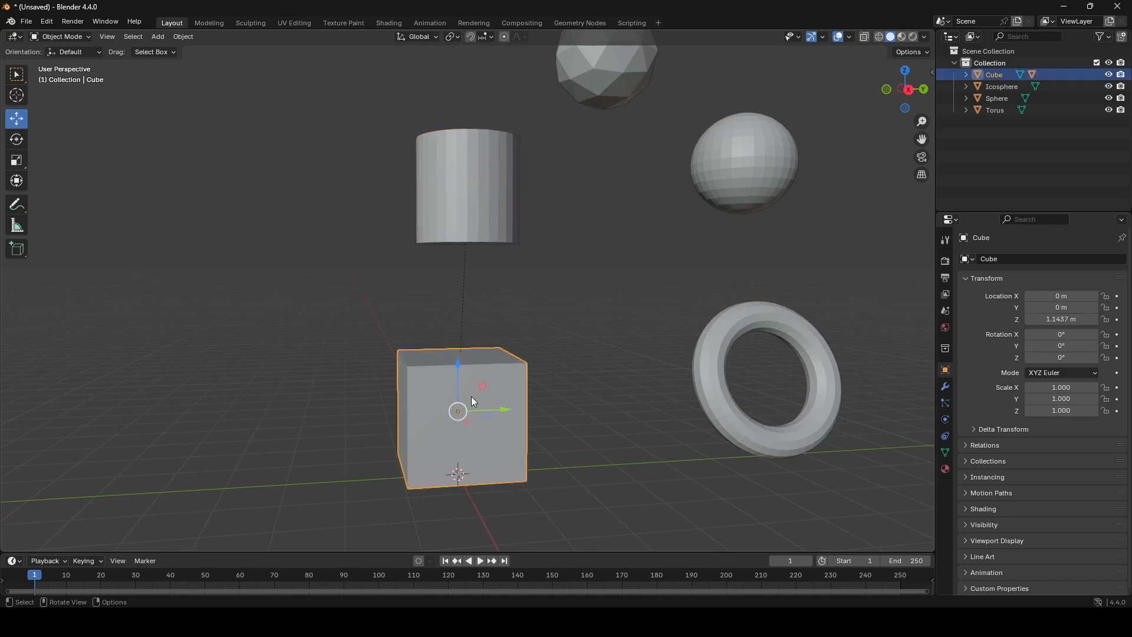
scroll(461, 395, "down", 3)
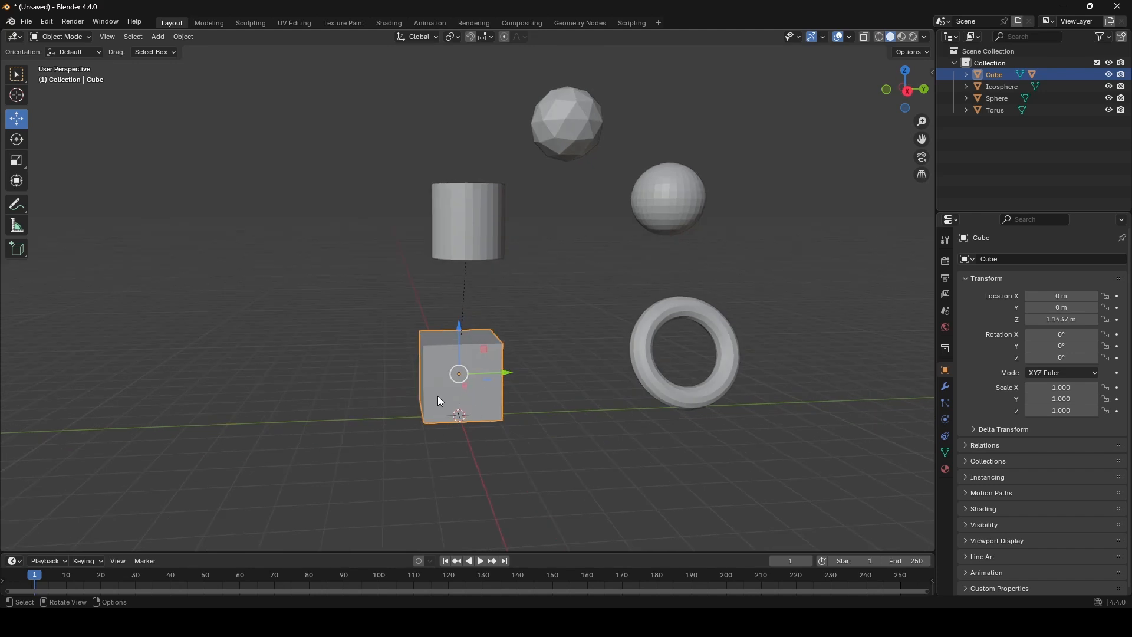
left_click_drag(514, 371, 399, 373)
key("Escape")
left_click_drag(501, 374, 388, 375)
key("Escape")
Try rotating and uniformly scaling the parent cube, cancelling each transformation.
key("r")
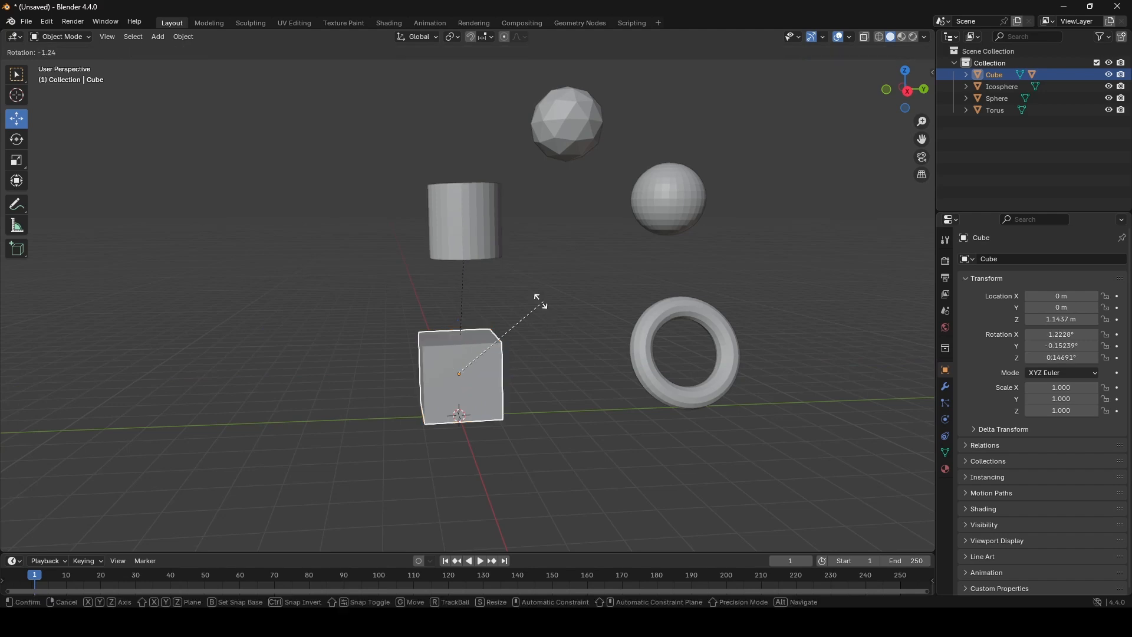
key("Escape")
key("s")
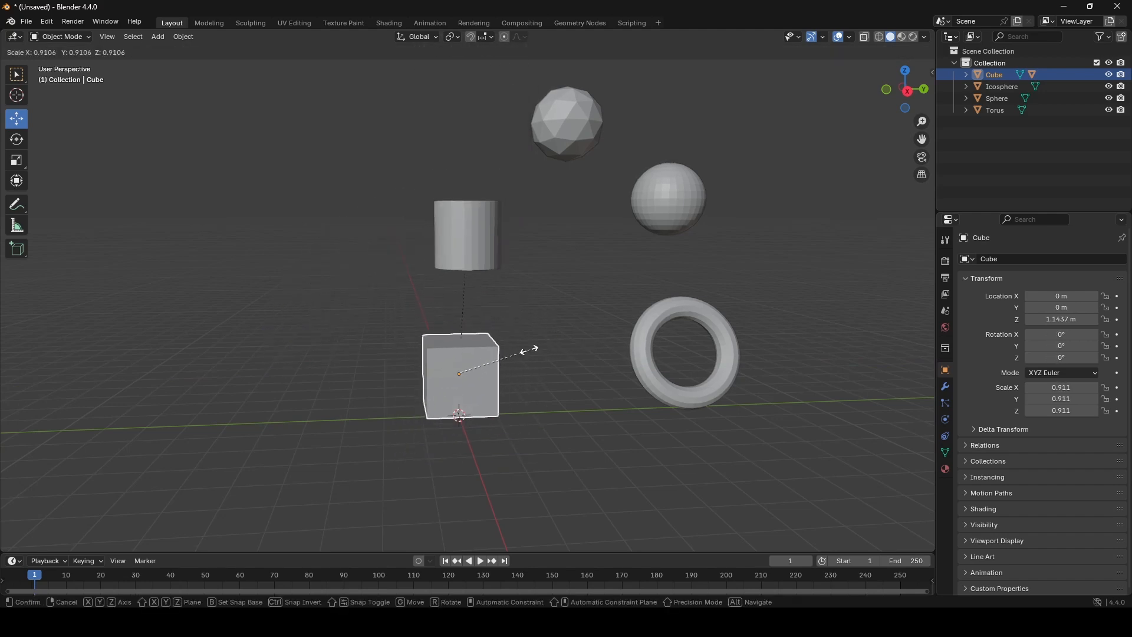
key("Escape")
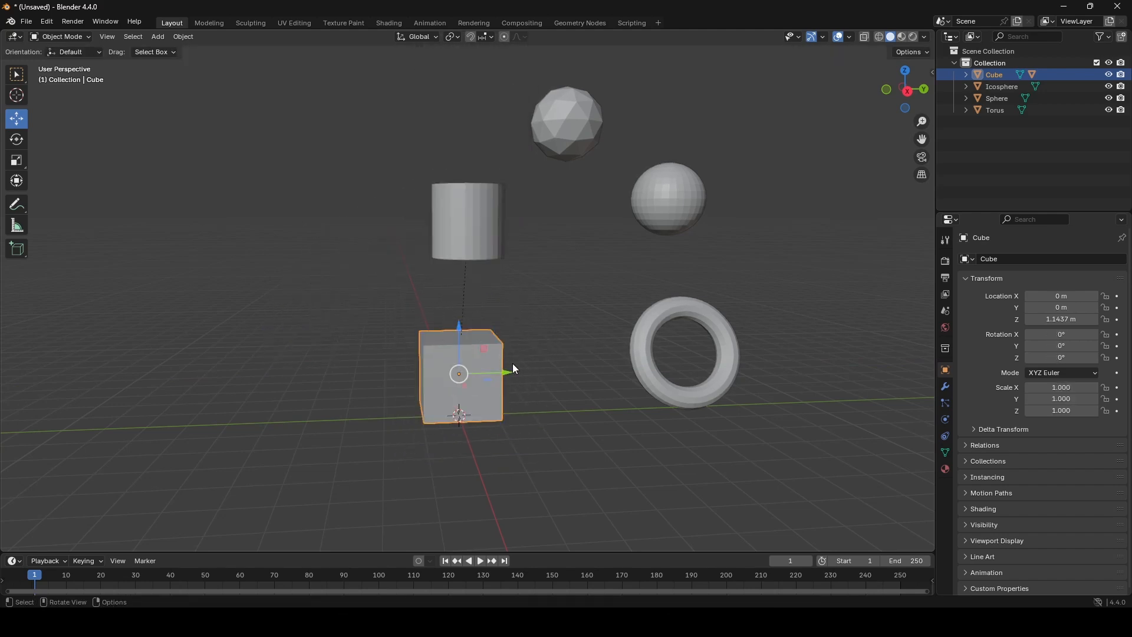
Try rotating the parent cube freely and around the global Z axis, and cancel both rotations.
scroll(478, 363, "up", 3)
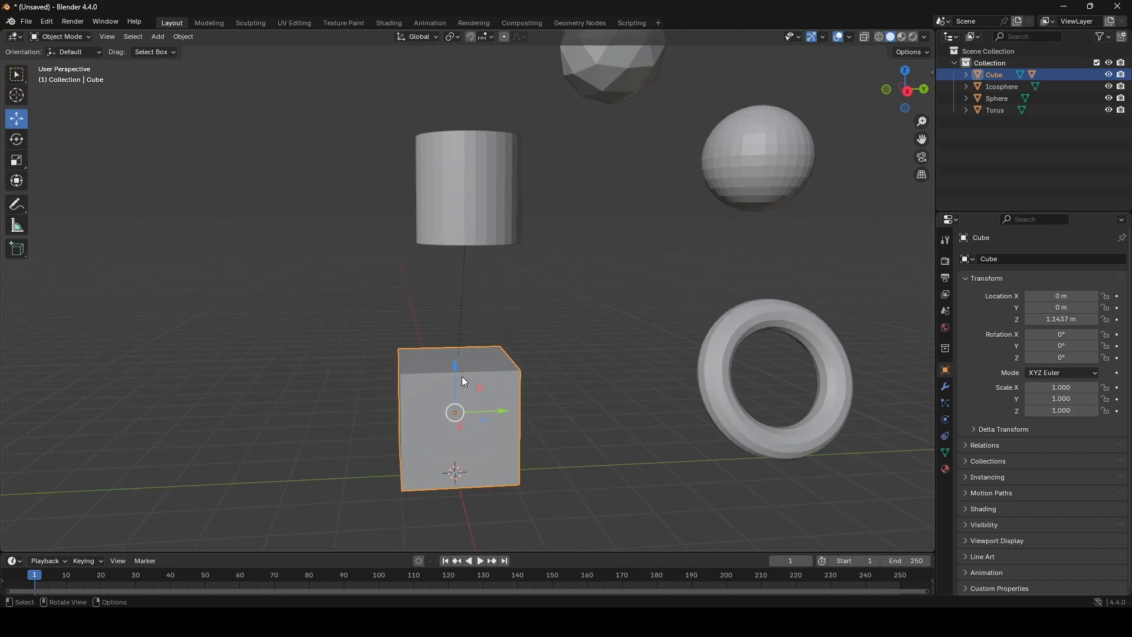
scroll(516, 304, "down", 3)
key("r")
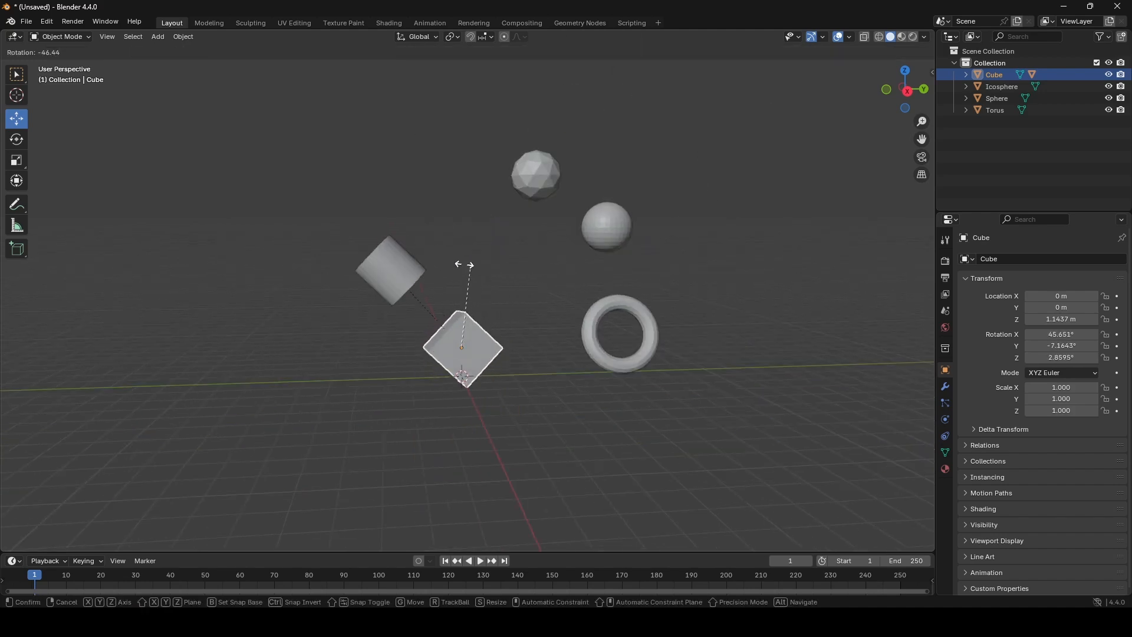
key("Escape")
scroll(526, 321, "up", 2)
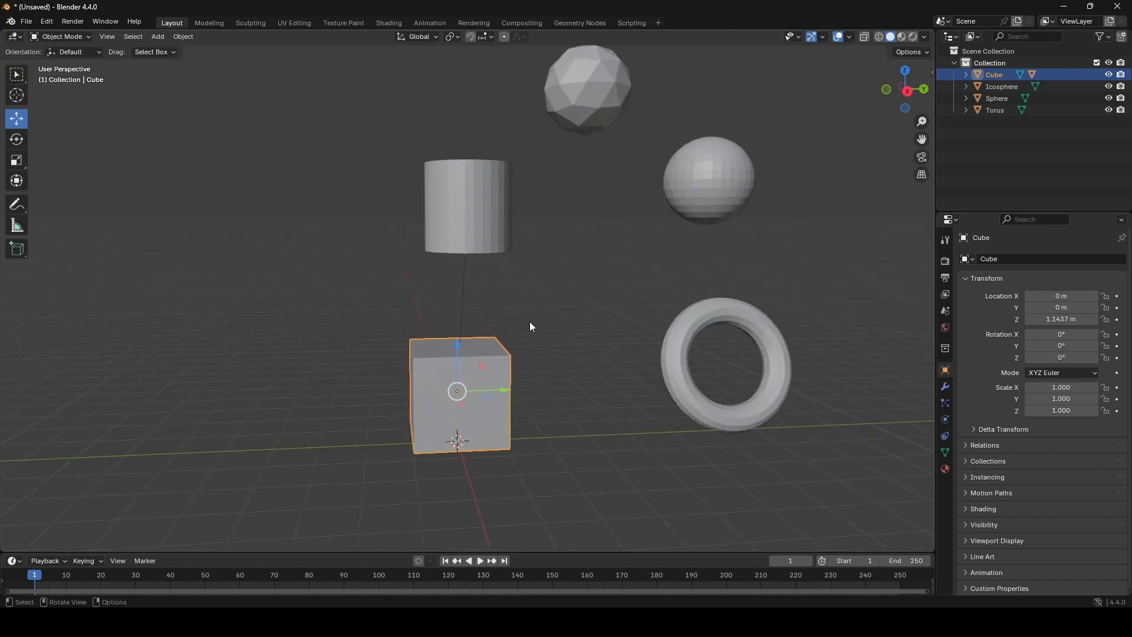
scroll(536, 324, "down", 3)
key("r")
key("x")
key("z")
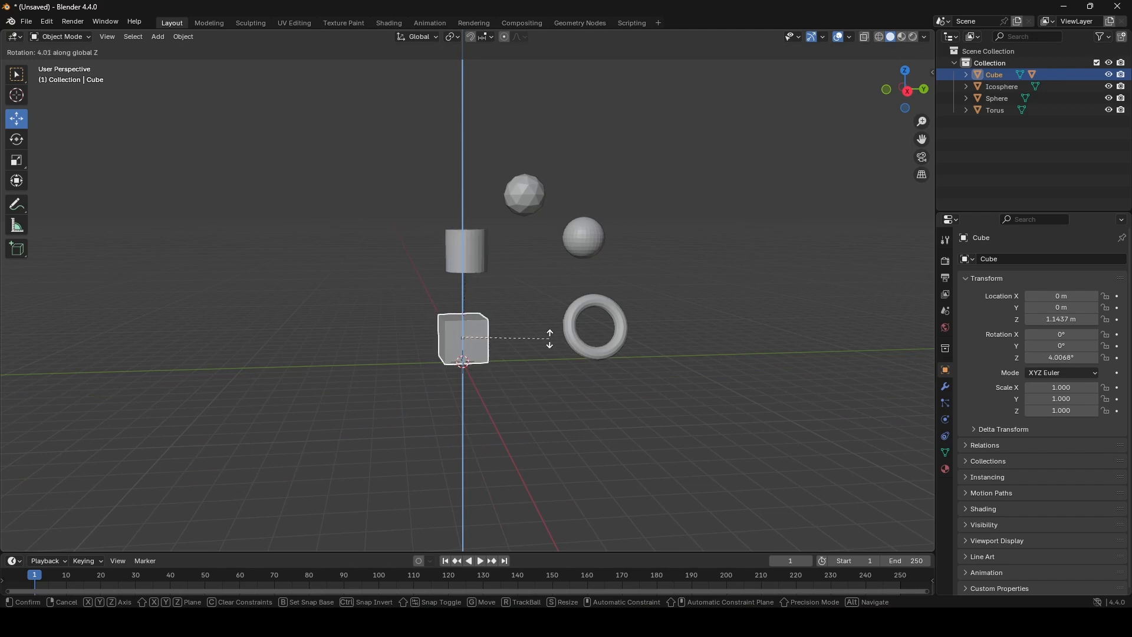
key("Escape")
scroll(547, 337, "up", 3)
Switch the cube to Edit Mode, select its top face, and move that face freely to slant the sides.
left_click(59, 36)
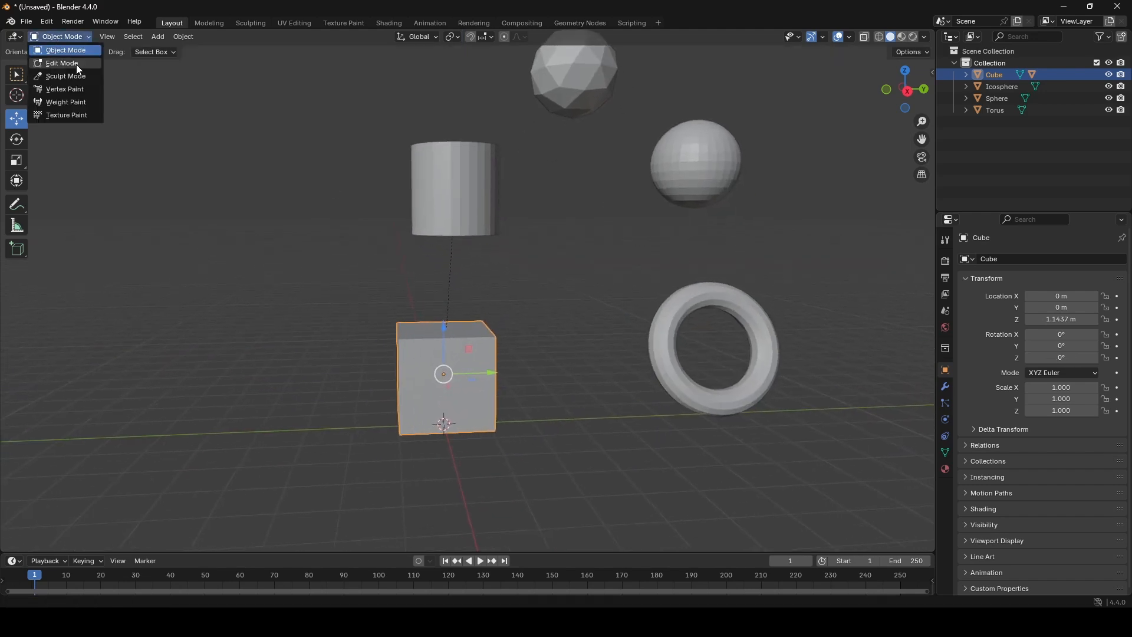
left_click(76, 63)
scroll(435, 321, "up", 3)
key("3")
left_click(420, 348)
scroll(420, 348, "down", 3)
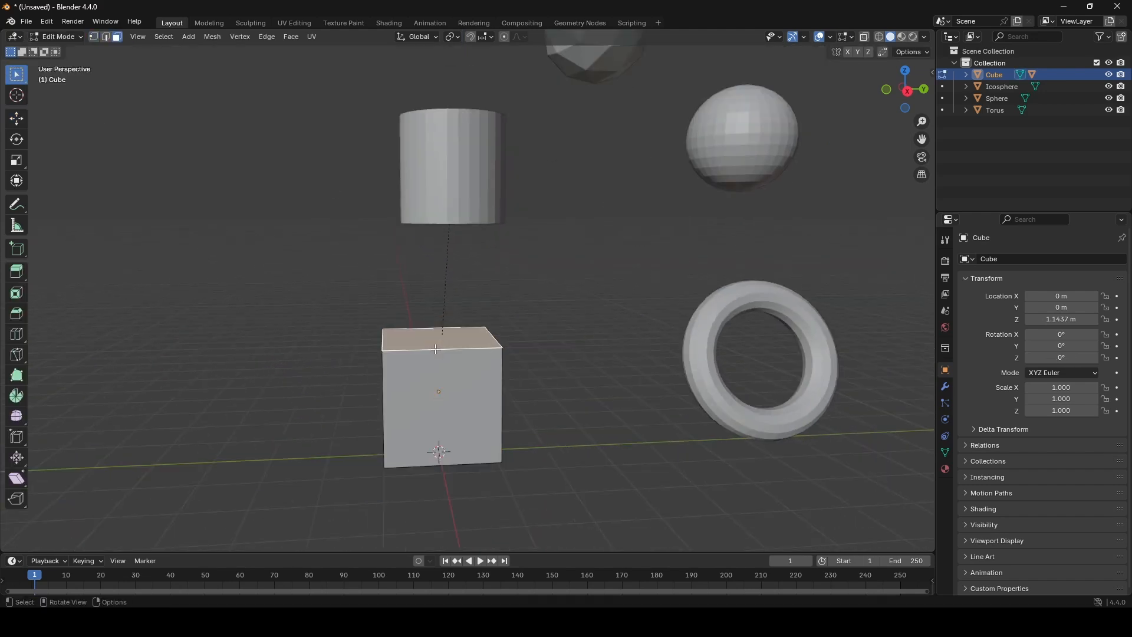
key("g")
left_click(480, 365)
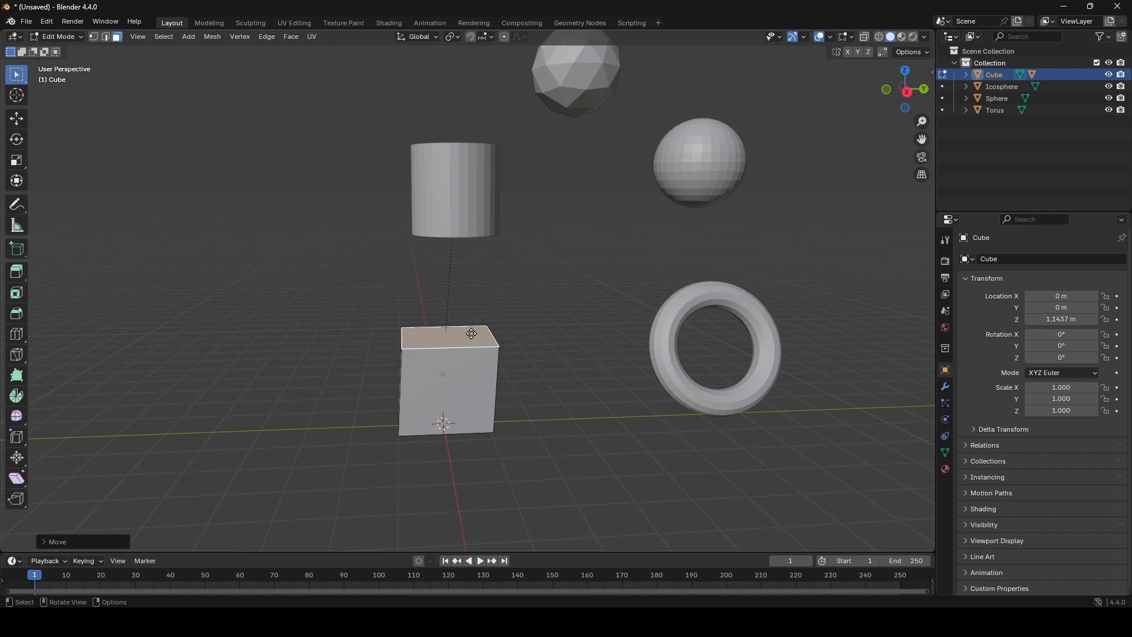
Adjust the height of the cube's shifted top face and extrude it upward into a block above the slanted base.
key("g")
key("z")
key("z")
left_click(437, 282)
Extrude the upper block's side face outward along its normal in successive segments, the last about 0.68 m long.
middle_click_drag(359, 336, 427, 354)
left_click(396, 345)
key("e")
left_click(386, 337)
key("e")
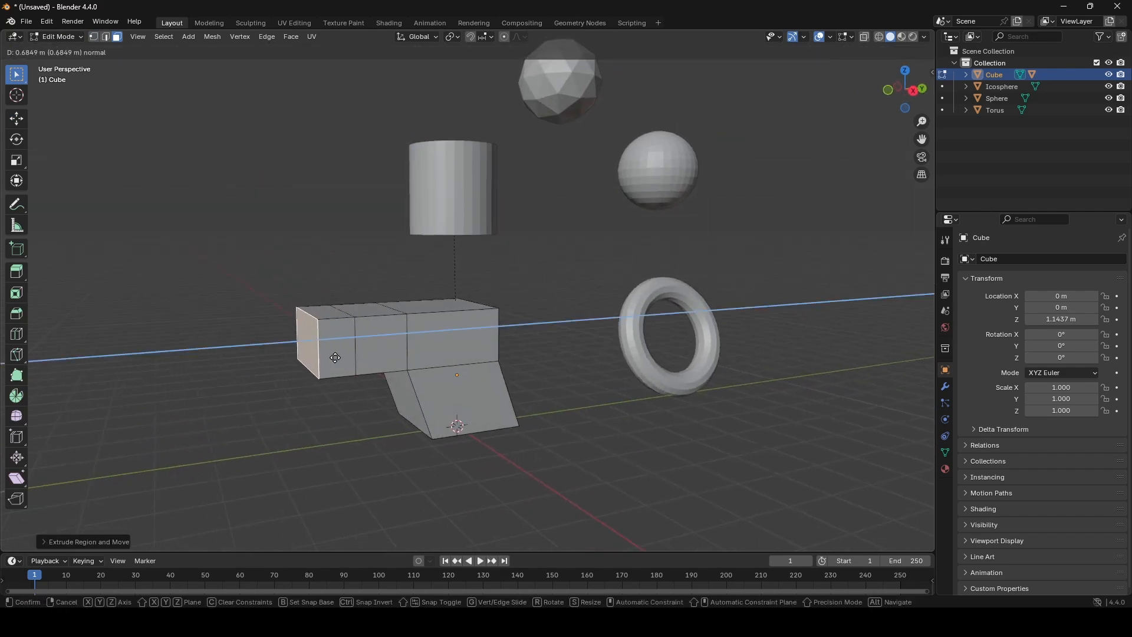
left_click(334, 358)
Extrude the underside face of the arm's outermost segment downward into a leg, and return to Object Mode.
middle_click_drag(330, 358, 321, 316)
left_click(321, 315)
key("e")
left_click(324, 359)
key("Tab")
middle_click_drag(324, 359, 335, 395)
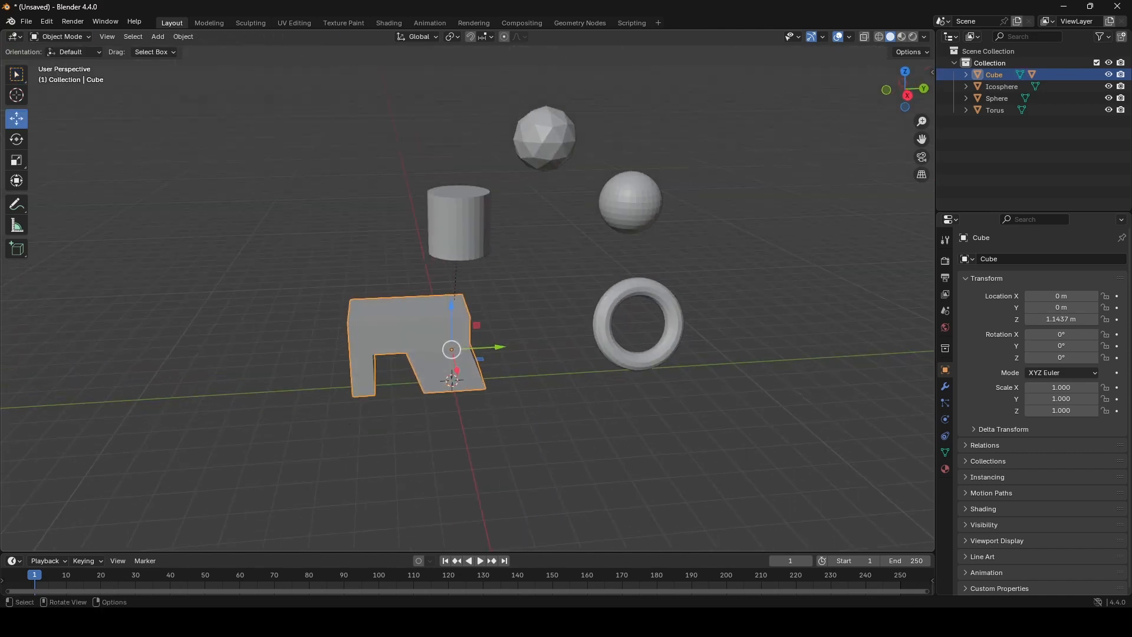
Try rotating the reshaped cube around Z, scaling it, and moving it along the Y axis, cancelling each transformation.
key("r")
key("z")
key("Escape")
key("s")
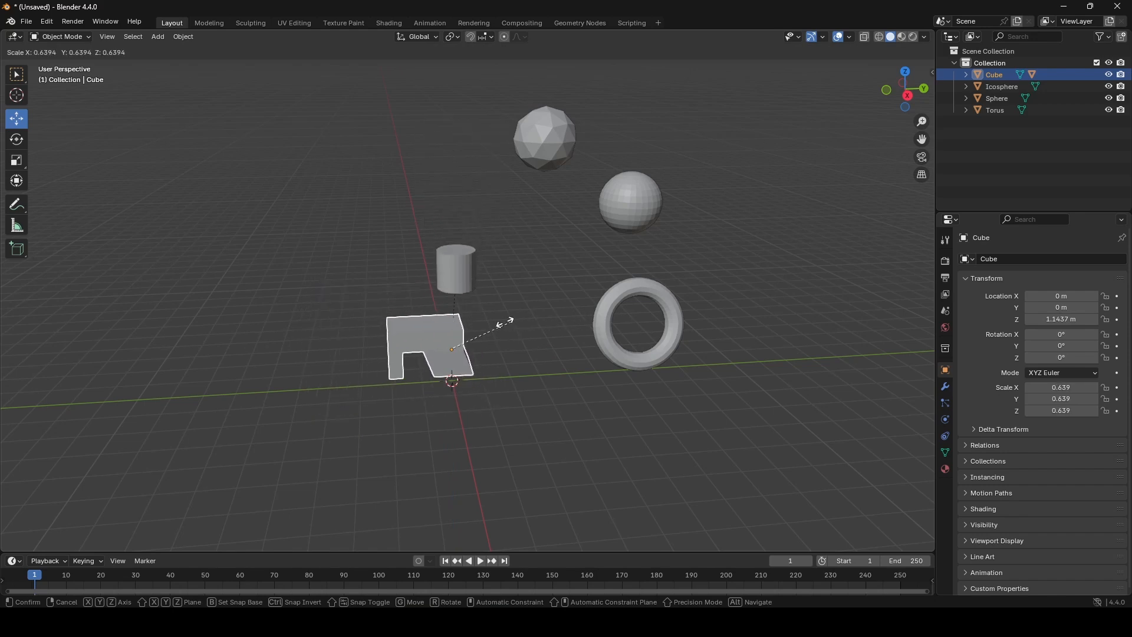
key("Escape")
left_click_drag(499, 347, 284, 353)
key("Escape")
Select the icosphere, add the reshaped cube as the active object, and parent the icosphere to the cube.
scroll(446, 307, "up", 3)
middle_click_drag(479, 326, 422, 344)
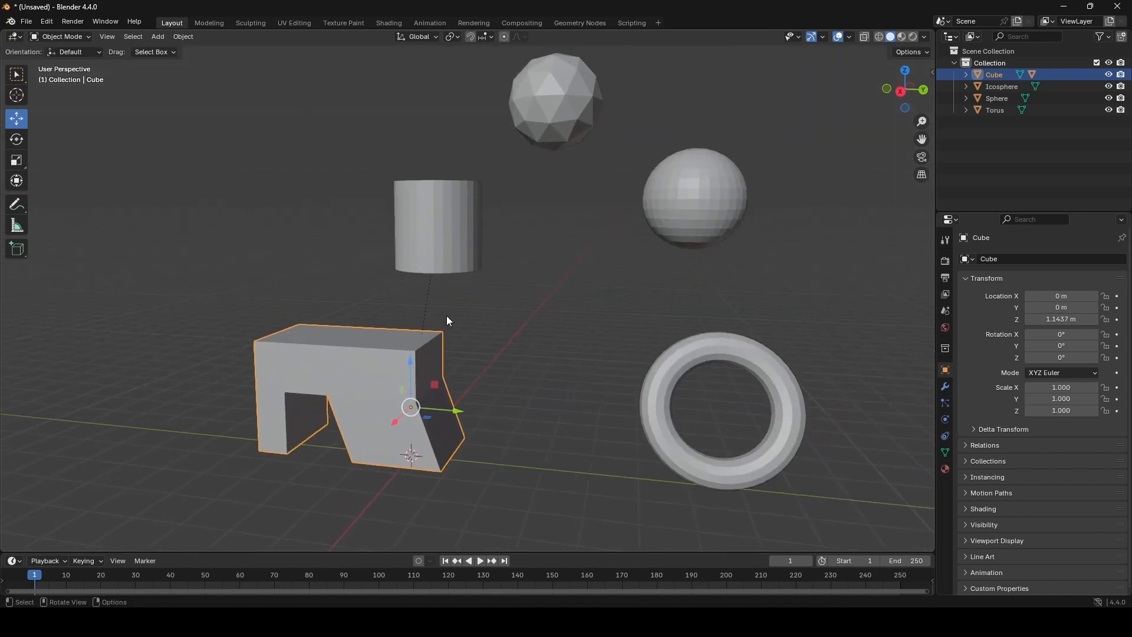
scroll(450, 288, "down", 2)
middle_click_drag(451, 288, 466, 295)
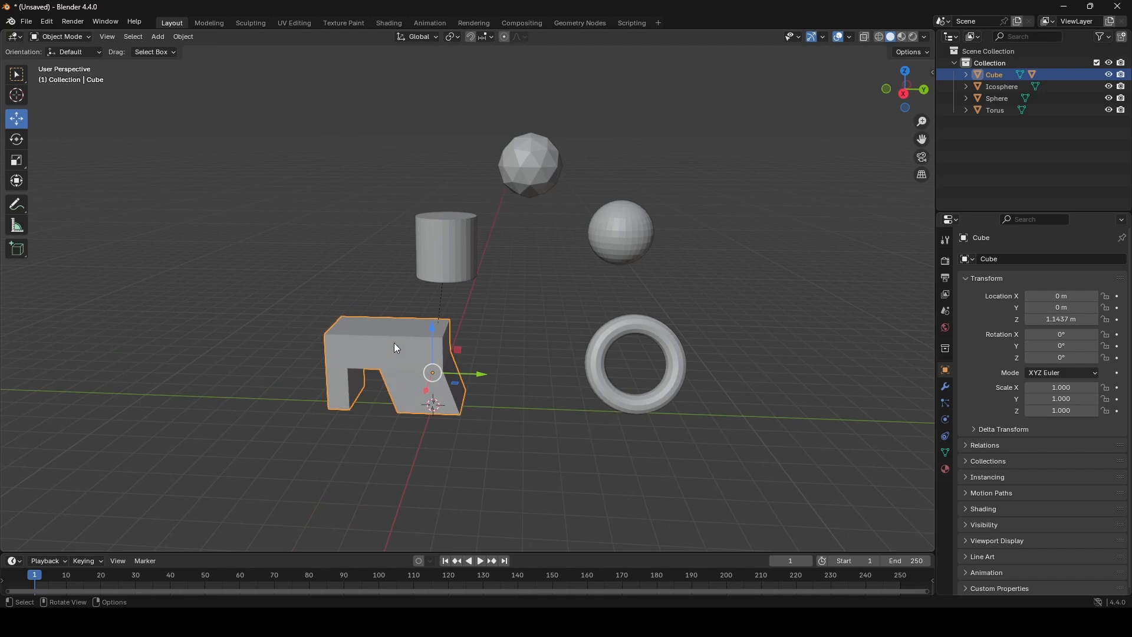
left_click(522, 149)
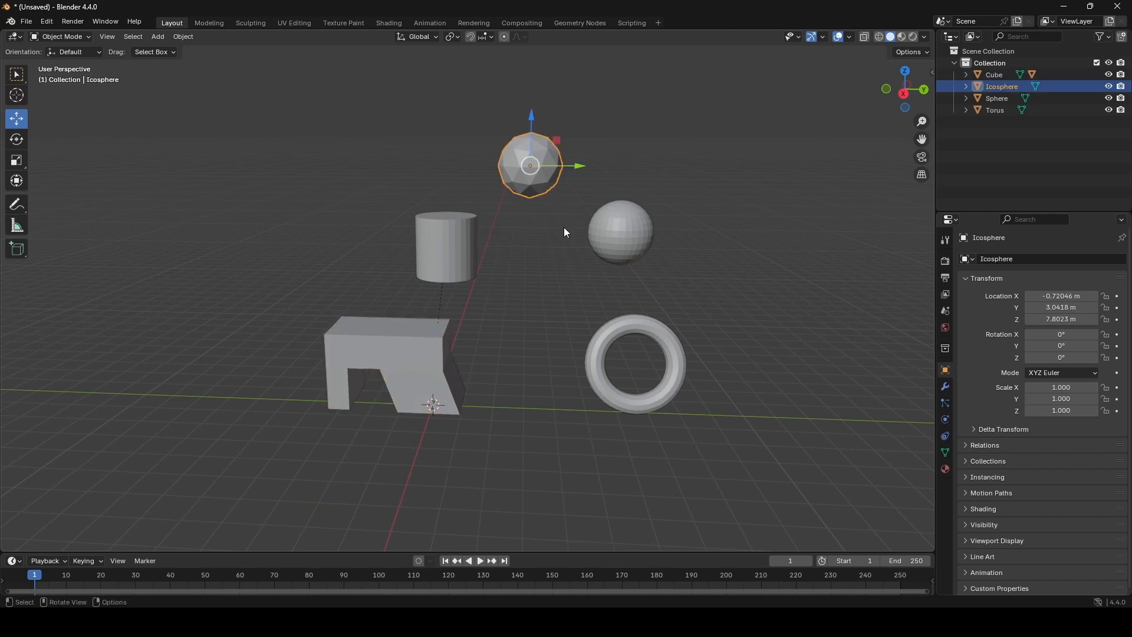
middle_click_drag(564, 230, 518, 318)
scroll(516, 313, "up", 1)
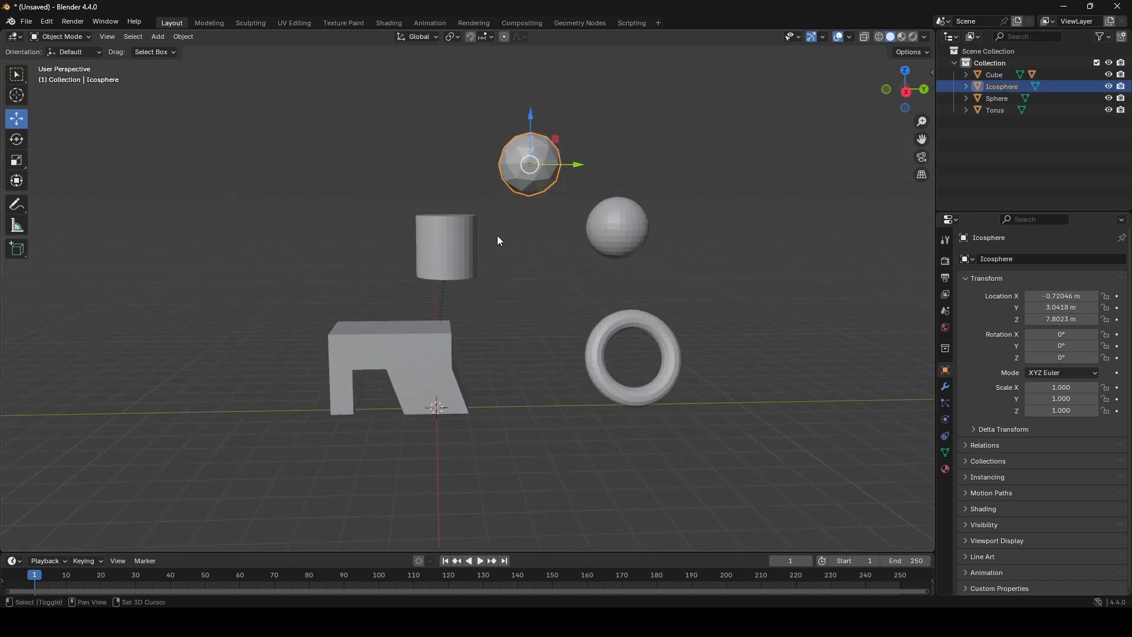
left_click(378, 348, "shift")
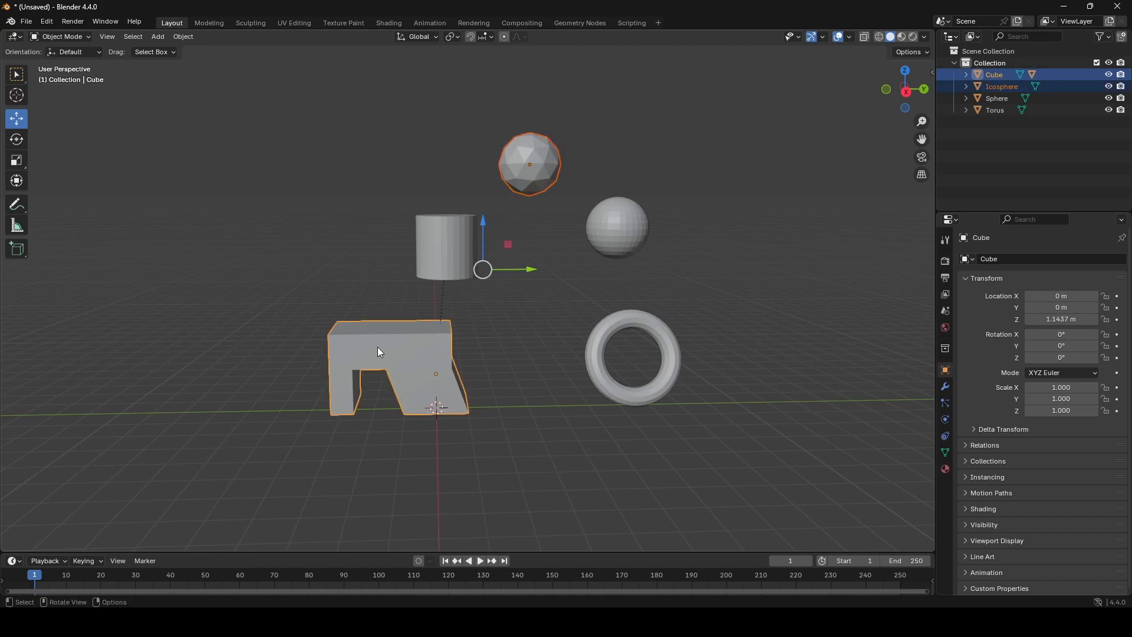
key("ctrl+p")
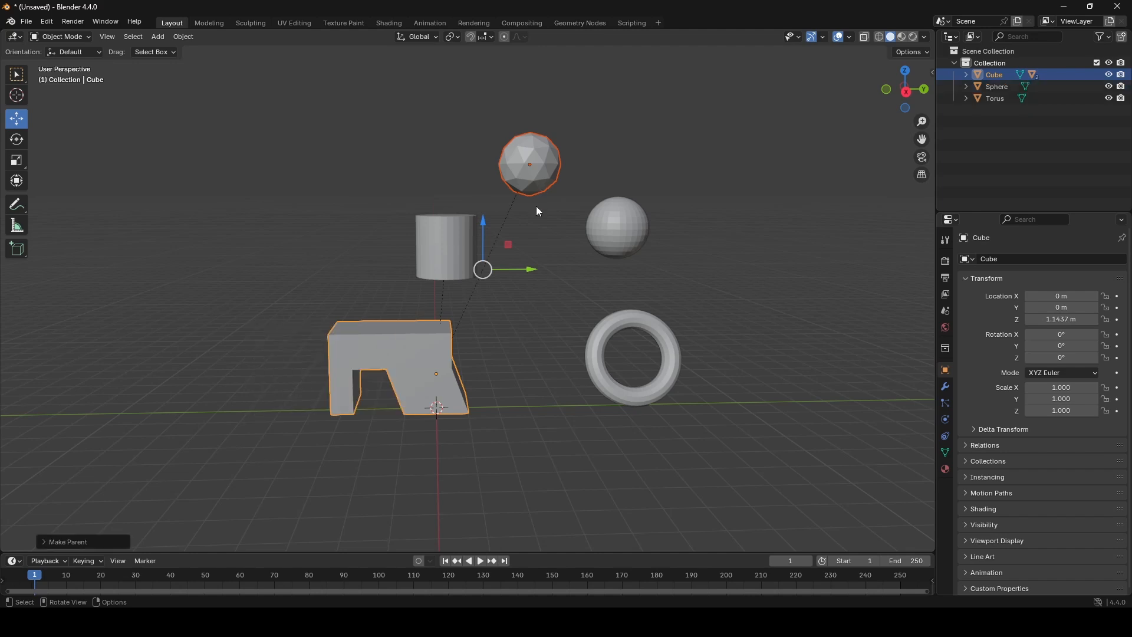
Select the parent cube on its own, try moving it along the Y axis twice, and cancel each move.
left_click(533, 171)
left_click(345, 398)
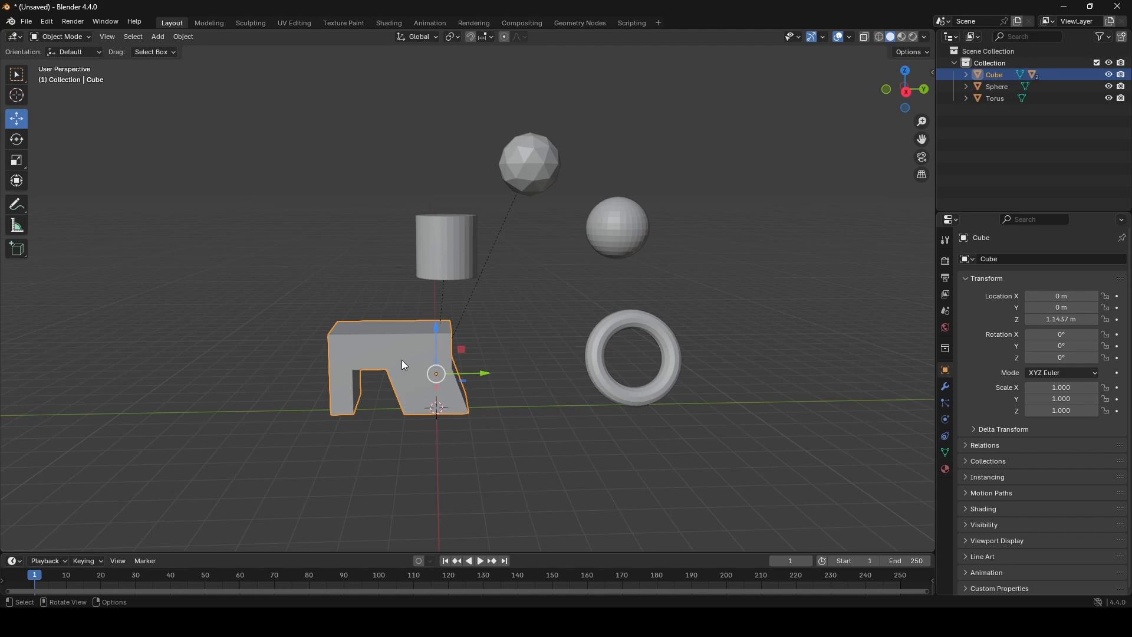
left_click_drag(487, 369, 379, 358)
right_click(378, 359)
left_click_drag(482, 377, 420, 371)
right_click(420, 371)
Select the UV sphere with the cube as the active object, and parent the sphere to the cube with the Object option.
left_click(619, 234)
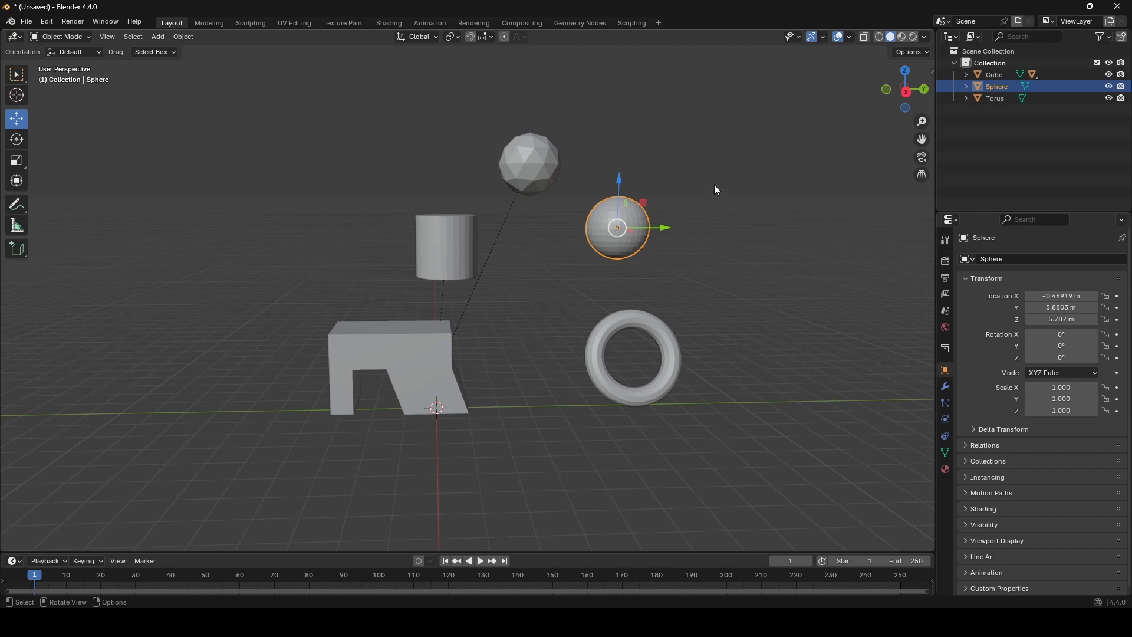
left_click(591, 264)
left_click(454, 377)
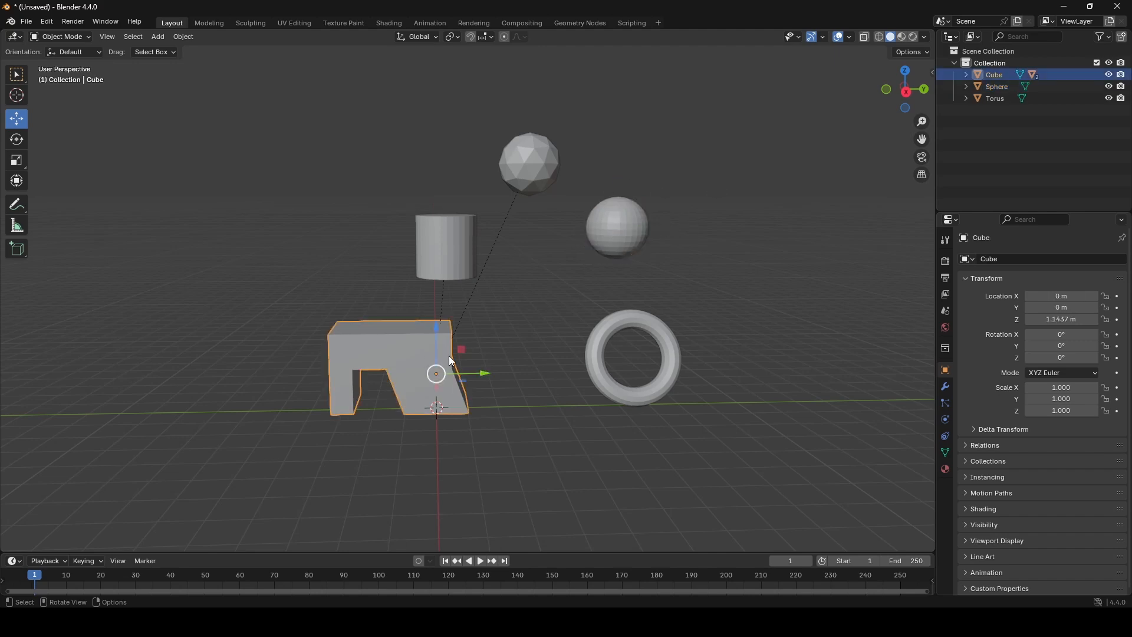
left_click(624, 229)
key("shift")
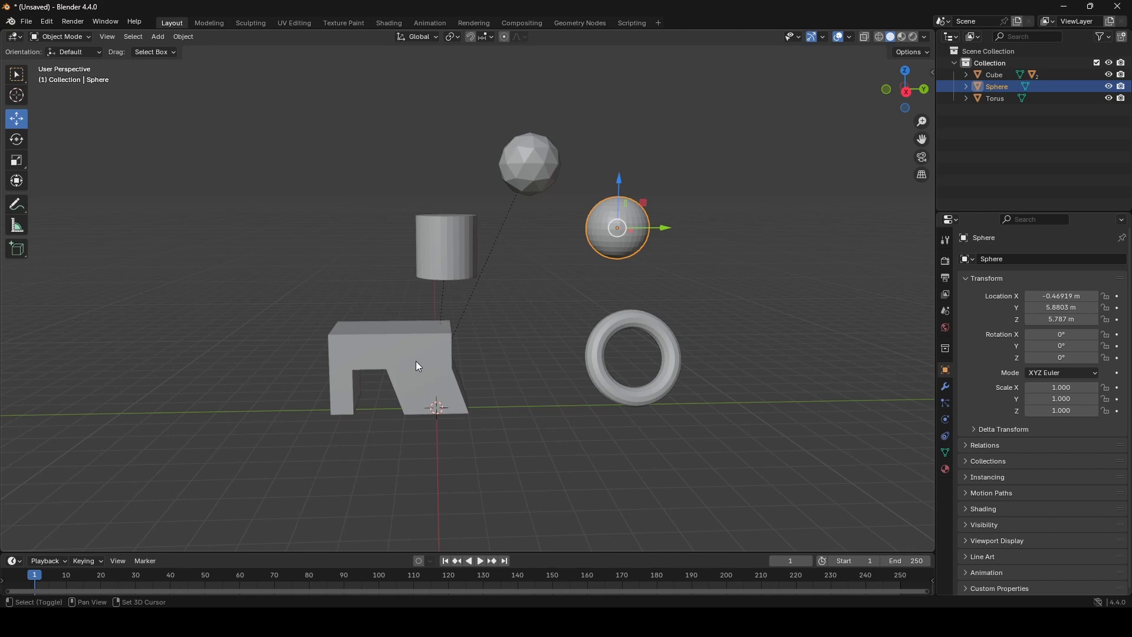
left_click(419, 367, "shift")
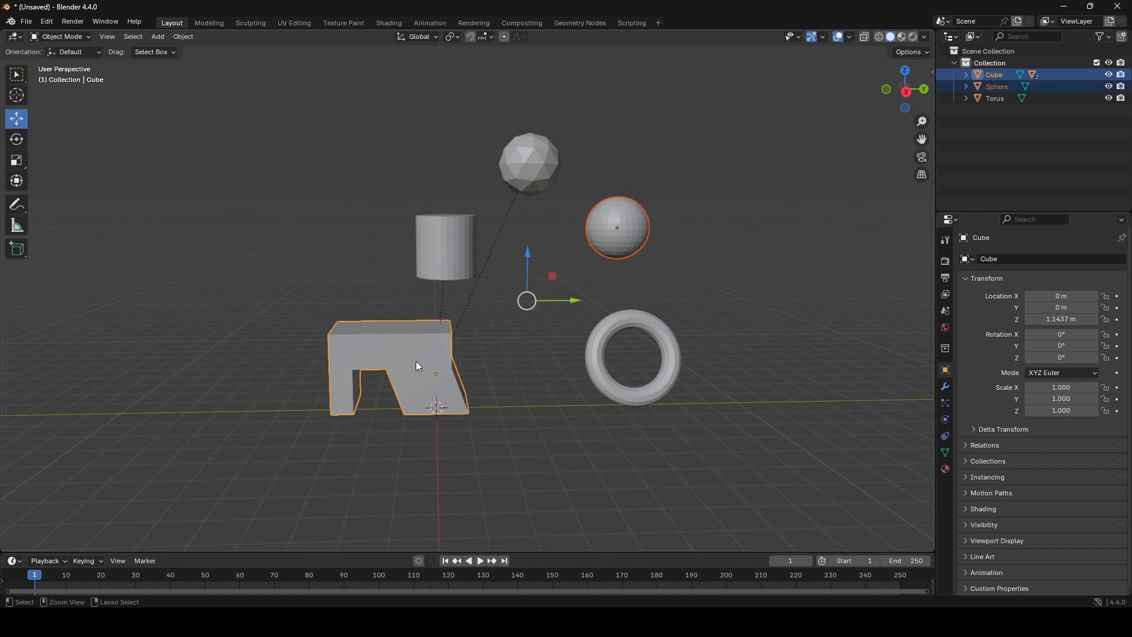
key("ctrl+p")
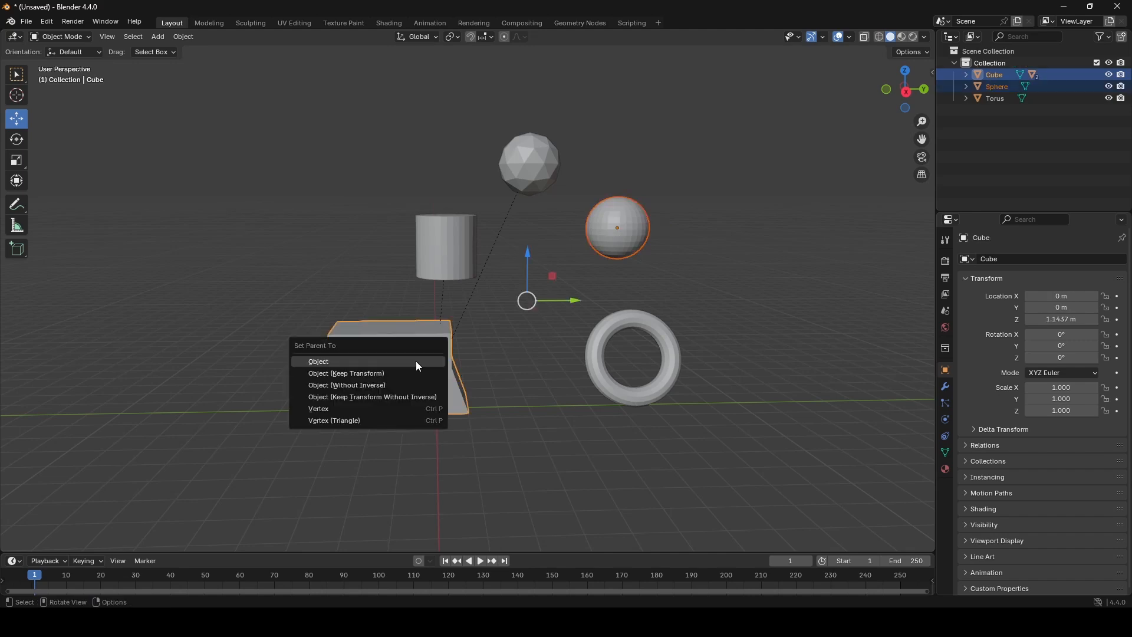
left_click(346, 362)
right_click(518, 232)
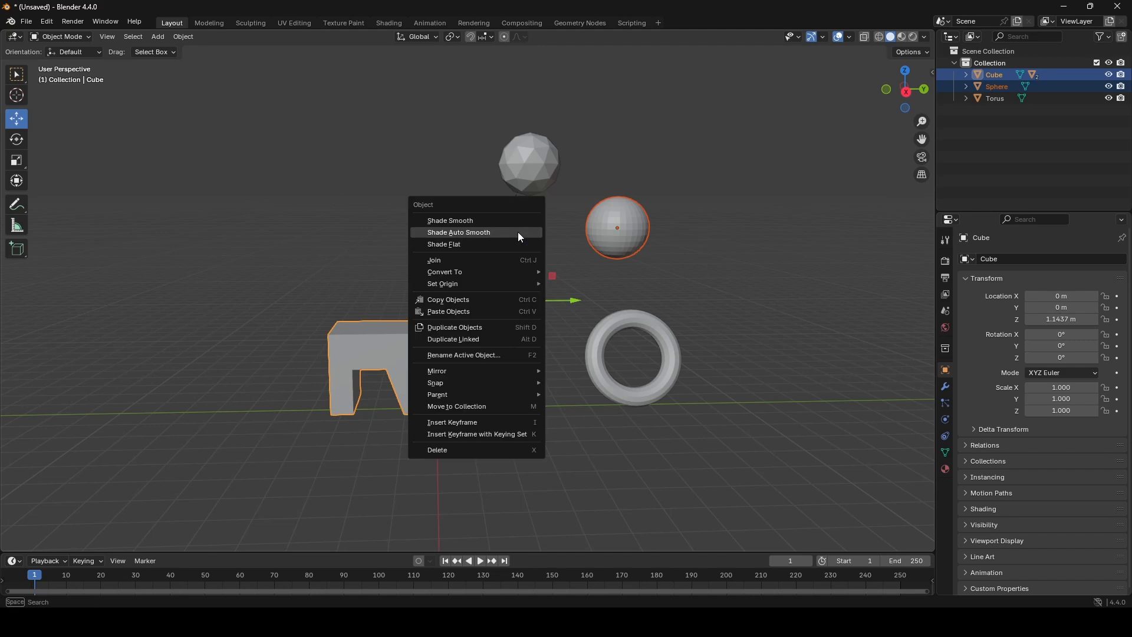
mouse_move(509, 395)
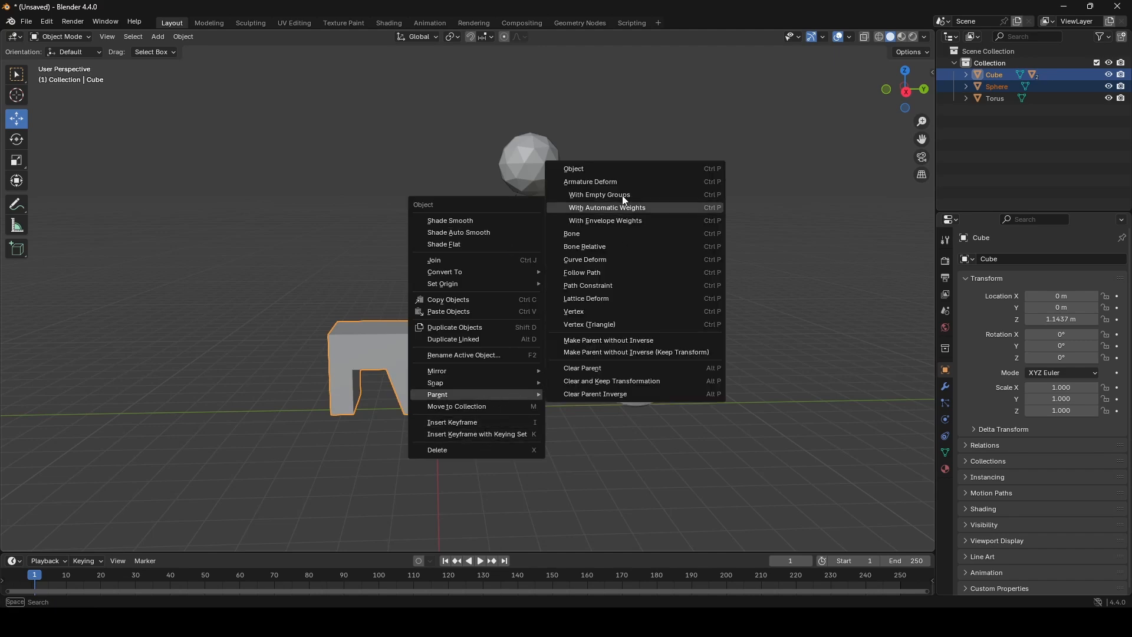
left_click(634, 169)
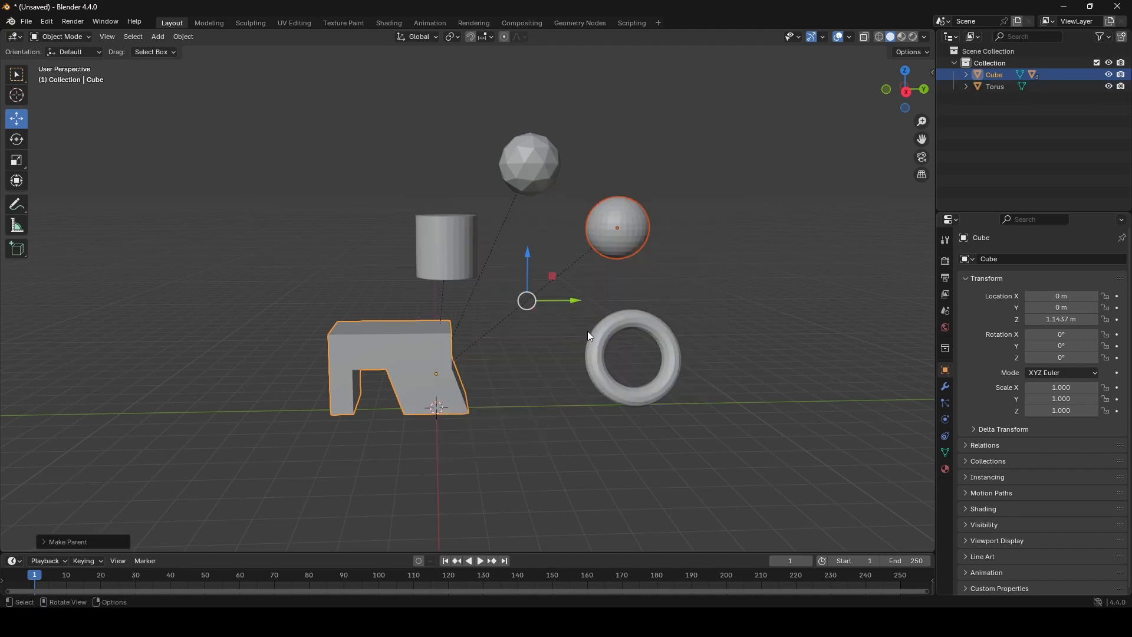
Try moving the parent cube along the Y axis with the sphere attached, and cancel the move.
left_click(449, 390)
mouse_move(481, 374)
left_mouse_down()
mouse_move(401, 374)
mouse_move(497, 374)
left_mouse_up()
right_click(497, 374)
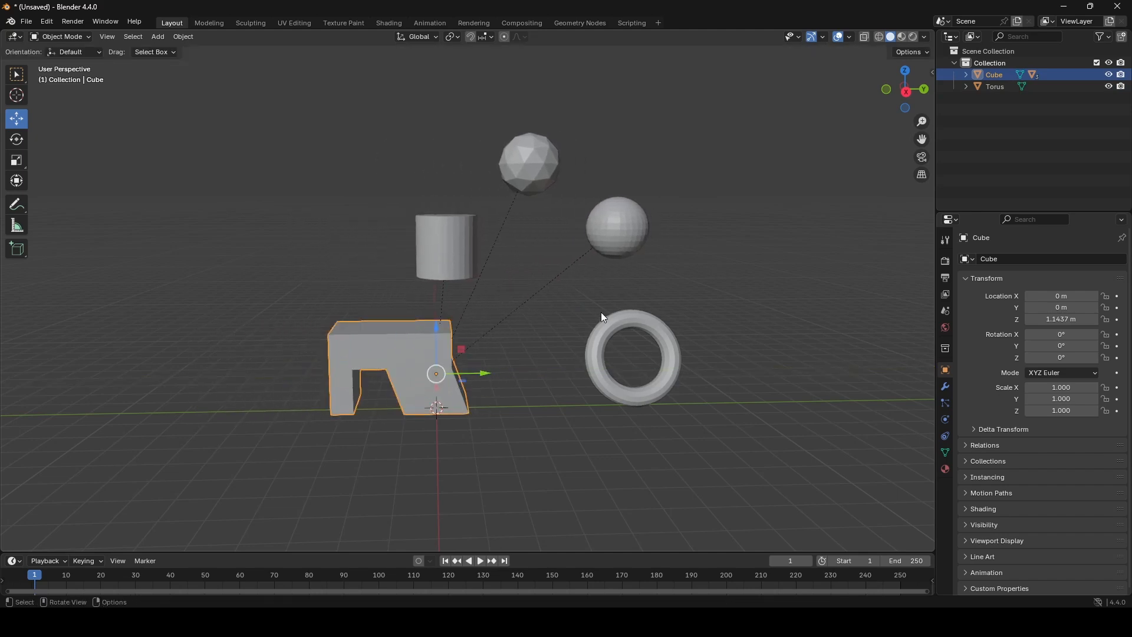
Parent the torus to the cube with the Object option, and clear the selection.
left_click(644, 328)
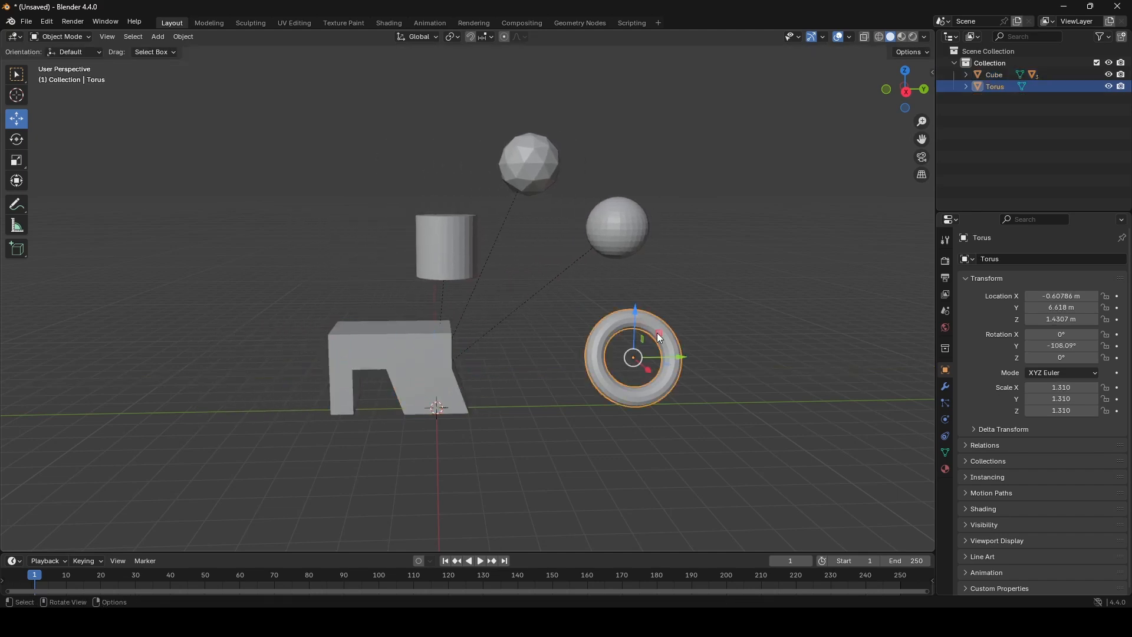
left_click(409, 352)
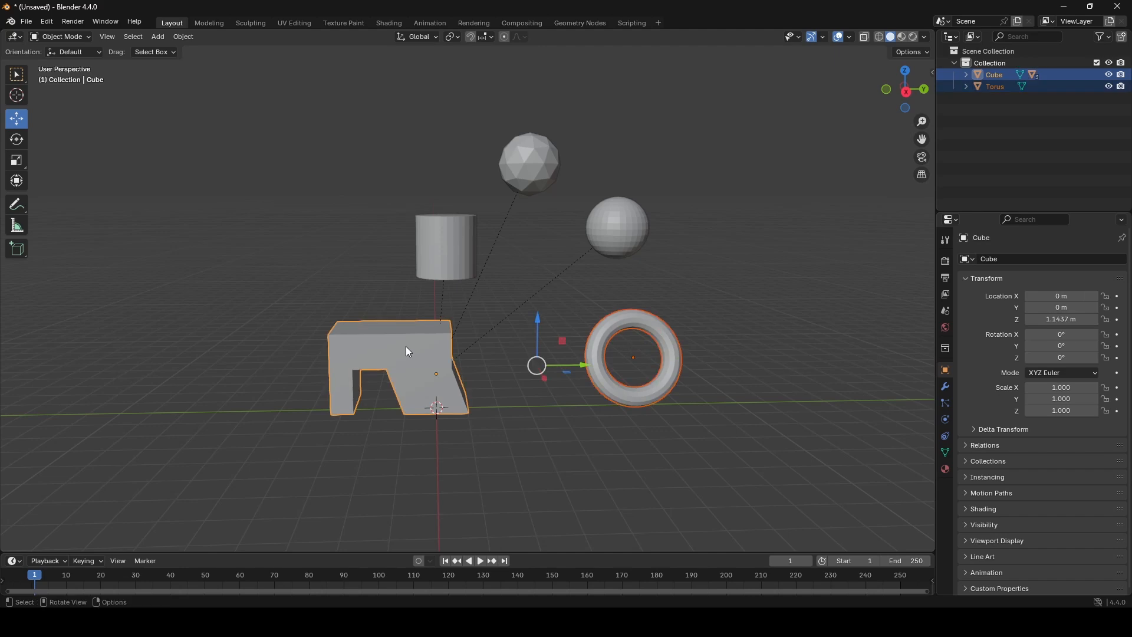
right_click(488, 337)
mouse_move(488, 338)
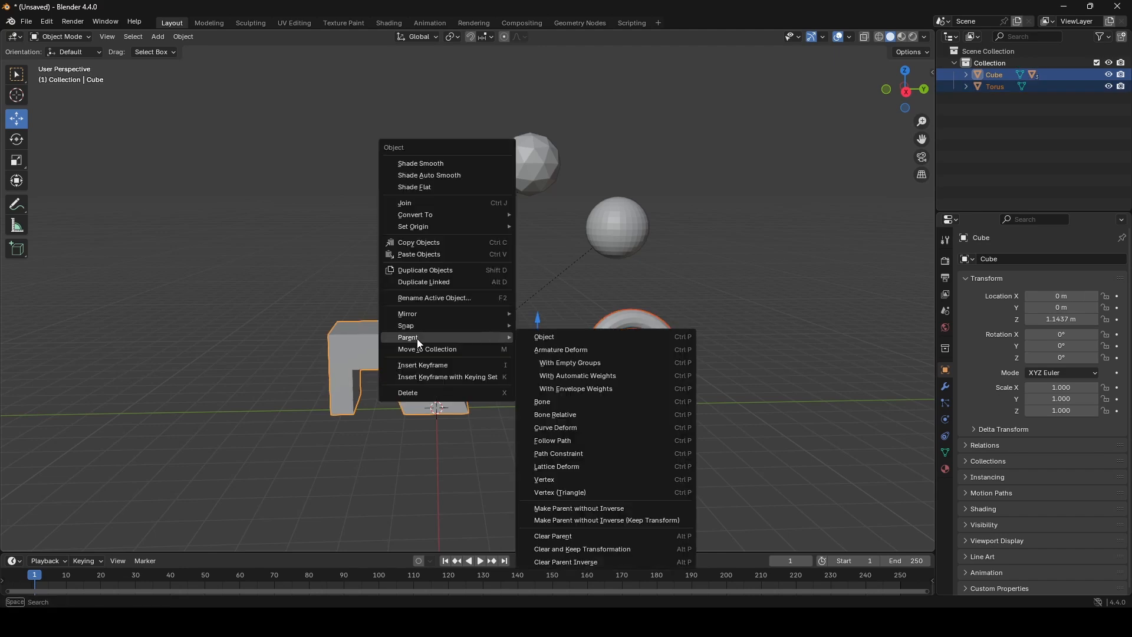
left_click(555, 341)
key("alt+a")
Try moving the parent cube with all four children along the Y axis, cancel the move, and examine the relationship lines.
left_click(444, 376)
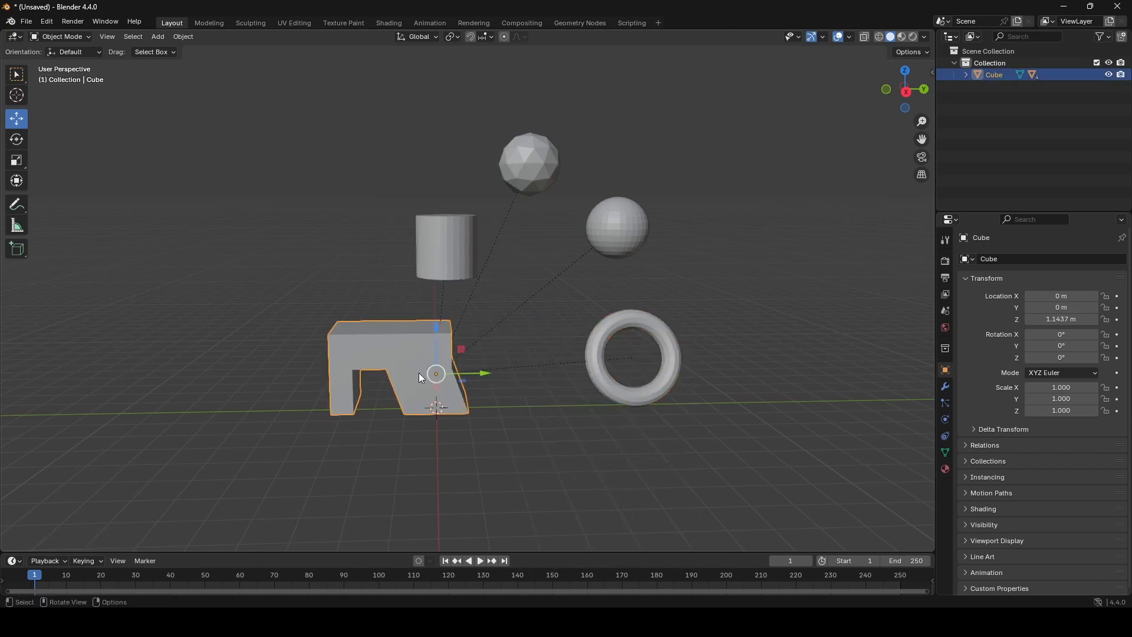
left_click_drag(485, 373, 435, 382)
right_click(435, 382)
scroll(483, 353, "up", 1)
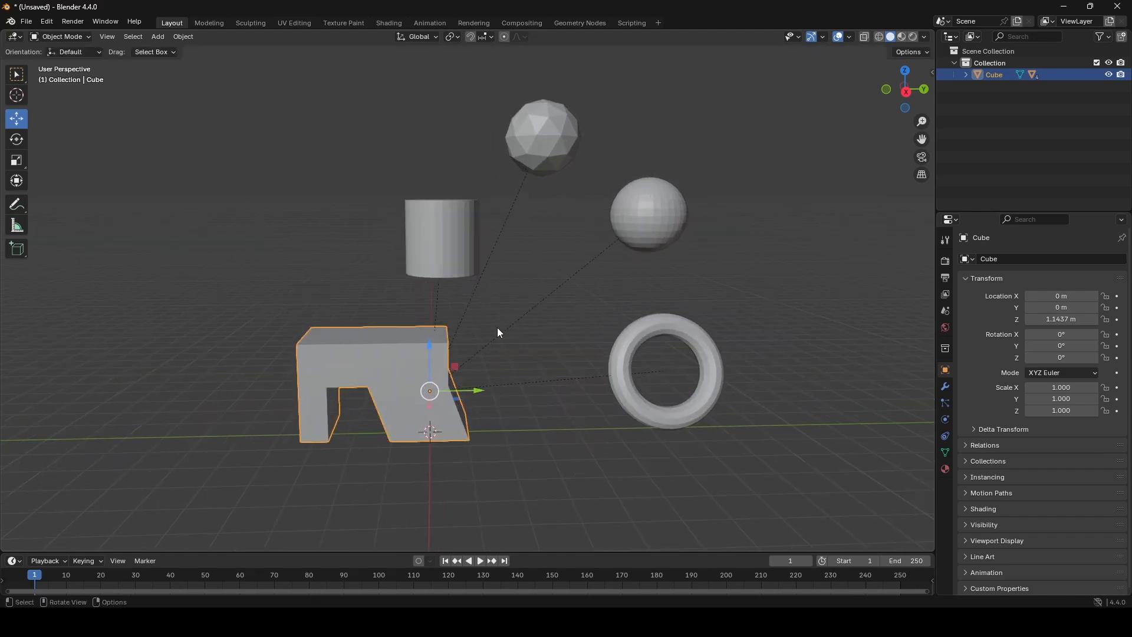
middle_click_drag(434, 323, 300, 323, "shift")
scroll(375, 323, "down", 2)
scroll(546, 327, "up", 2)
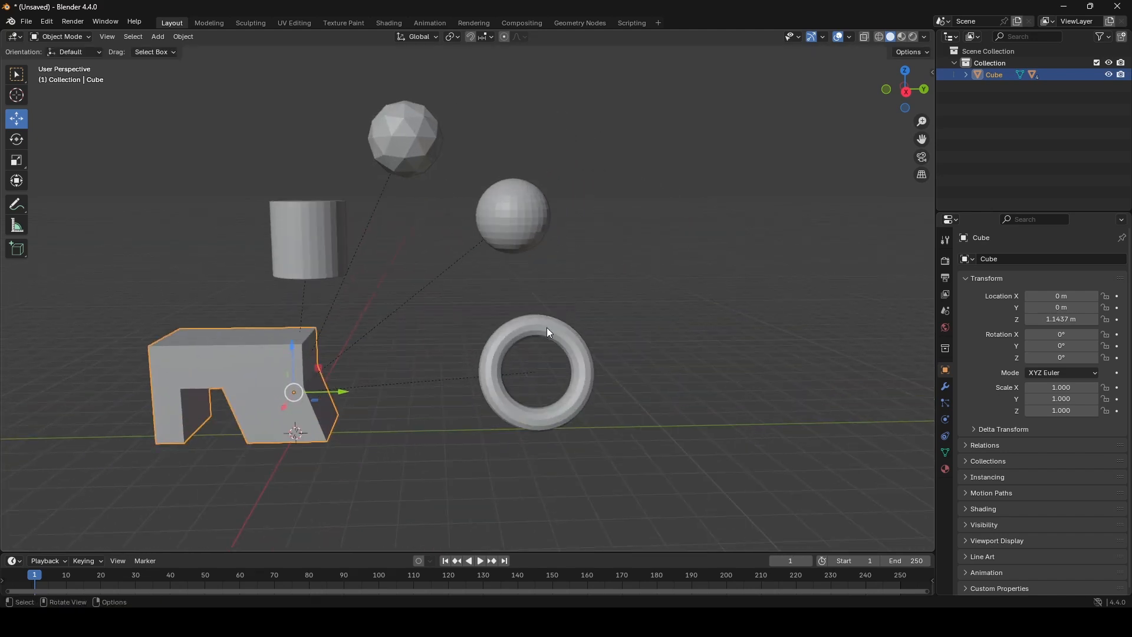
Try moving the child sphere on its own along the Y axis, and cancel the move.
left_click(536, 327)
left_click(531, 204)
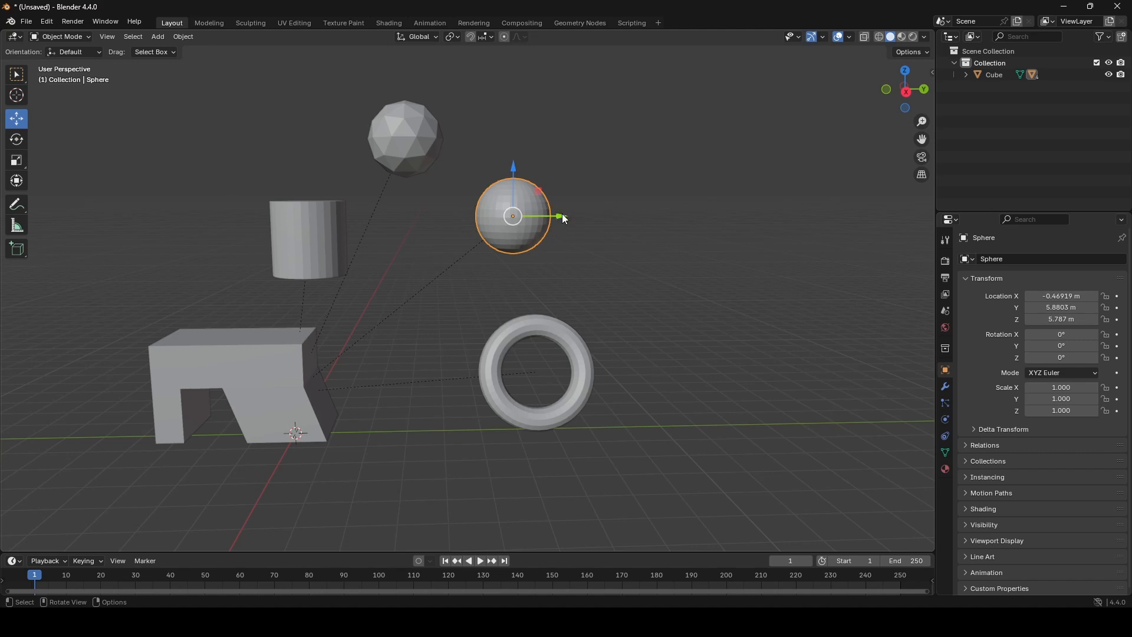
left_click_drag(562, 217, 580, 368)
right_click(580, 367)
Select all objects with the cube as the active object, and clear the selection.
scroll(422, 268, "down", 2)
key("a")
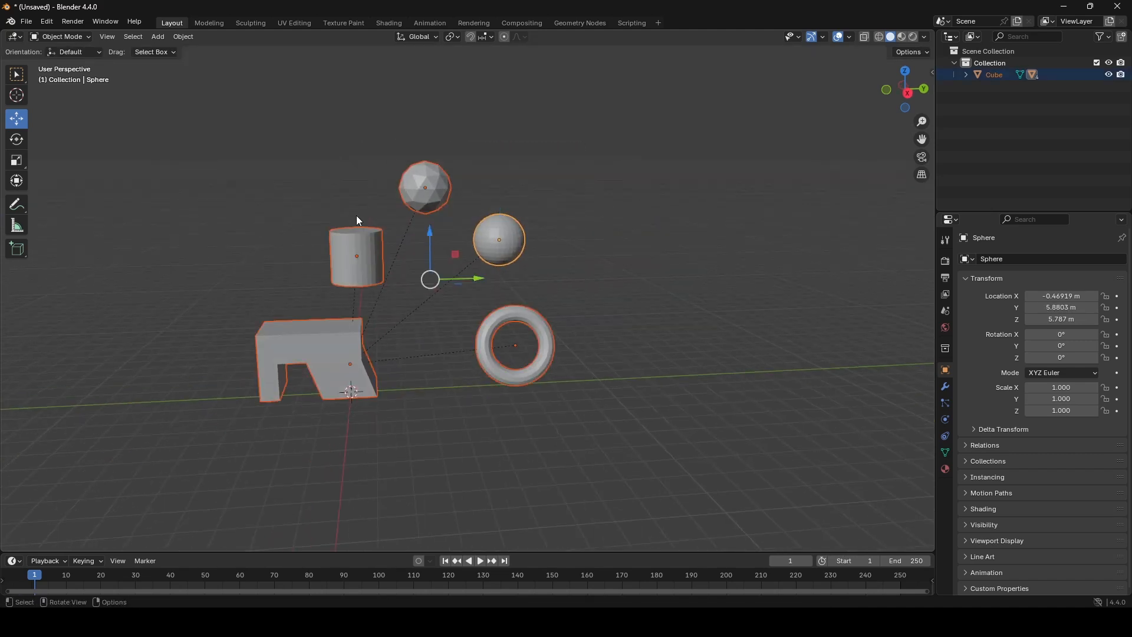
left_click(370, 357, "shift")
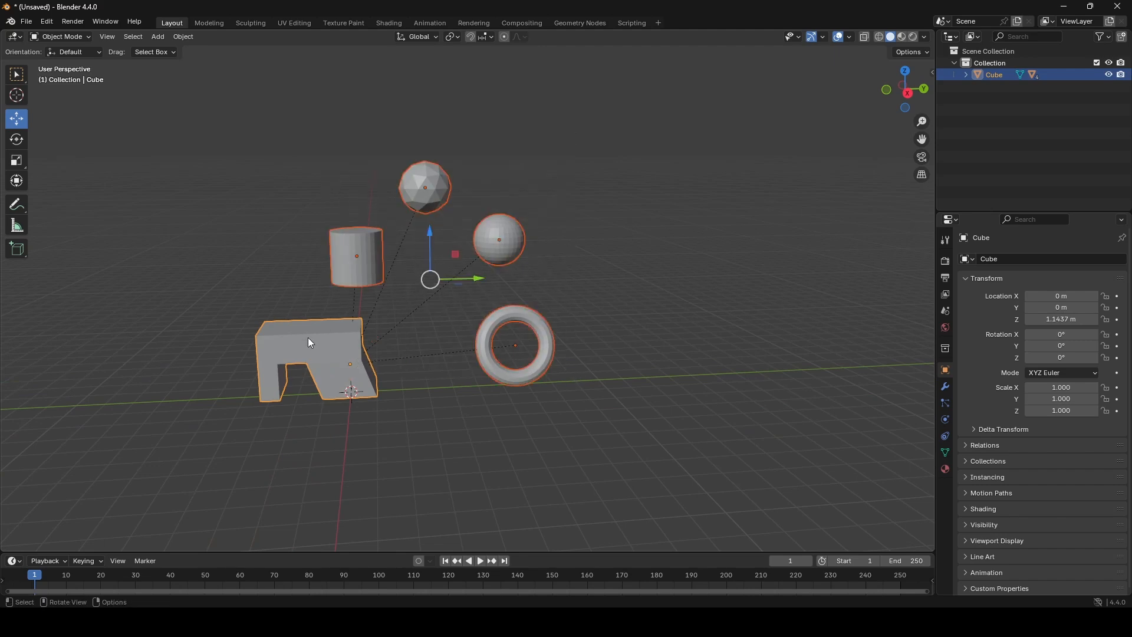
left_click(310, 342, "shift")
left_click(585, 179)
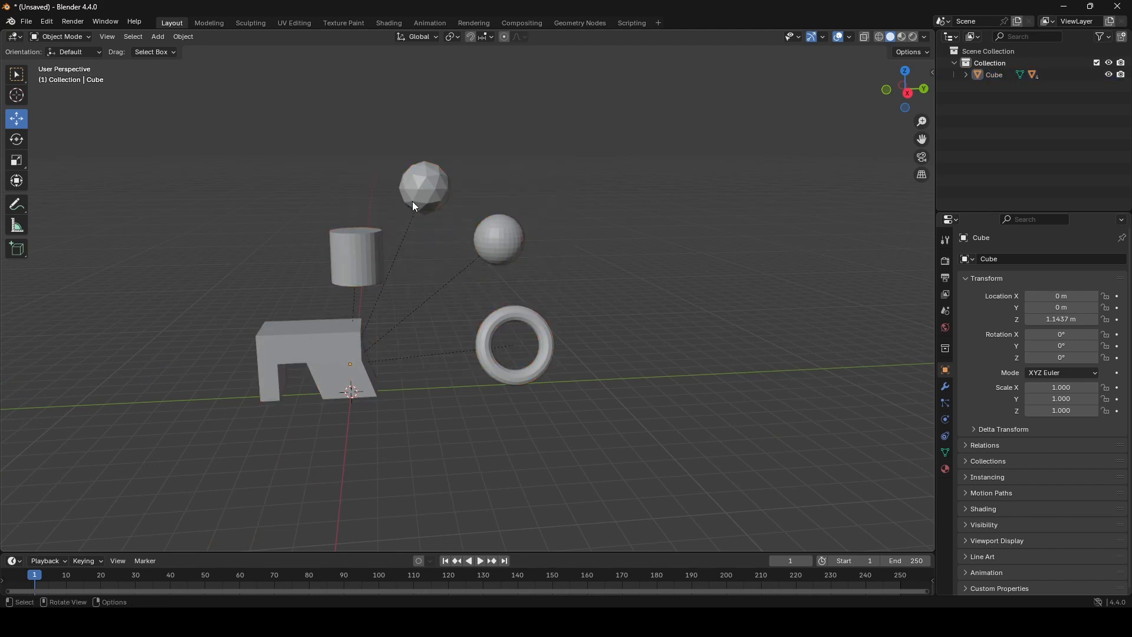
Try moving the icosphere along the X axis, cancel it, and move the cylinder along the X axis to about -3.75 m.
middle_click_drag(412, 200, 513, 243)
left_click(434, 192)
left_click_drag(490, 199, 413, 209)
right_click(412, 209)
left_click(413, 265)
left_click_drag(422, 281, 338, 265)
right_click(338, 264)
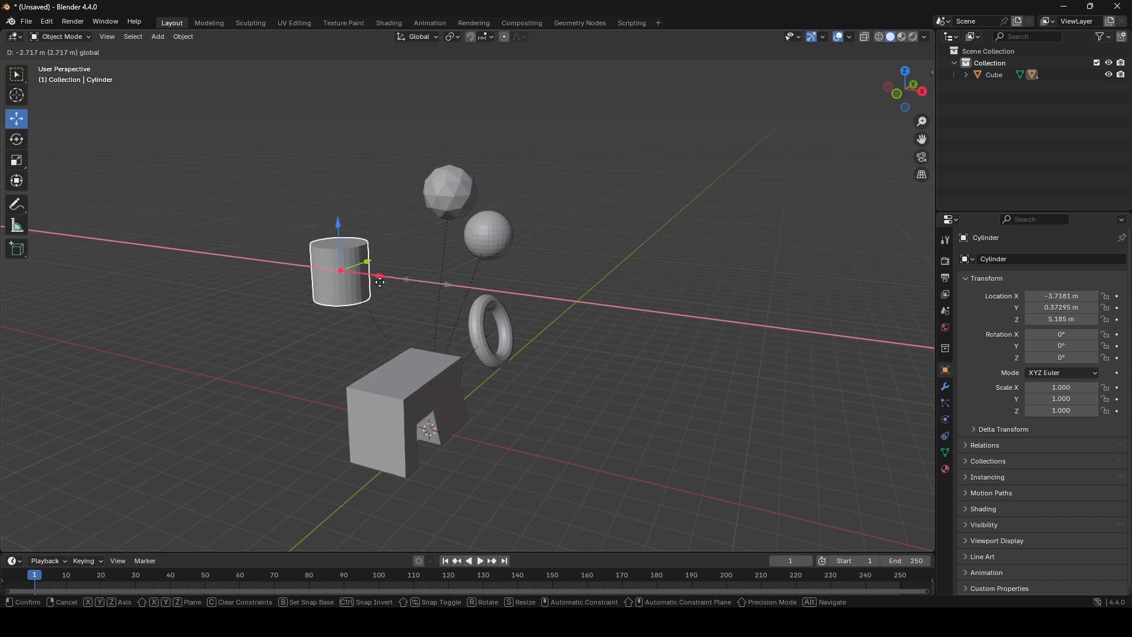
Shift the sphere to about X -3.32 m, the icosphere in the same direction, and the torus to about X -1.79 m.
left_click(501, 233)
left_click_drag(529, 239, 432, 195)
left_click(462, 195)
left_click(504, 319)
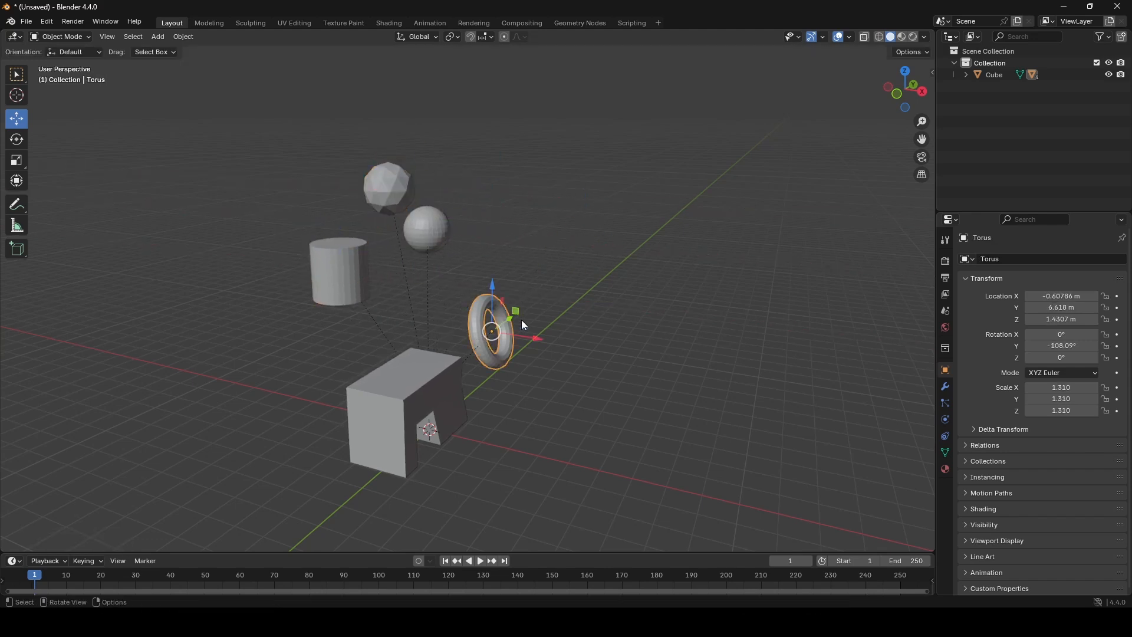
left_click_drag(530, 337, 505, 331)
Clear the selection and examine the relationship lines between the cube and its four displaced children from several angles.
left_click(448, 383)
middle_click_drag(526, 397, 306, 340)
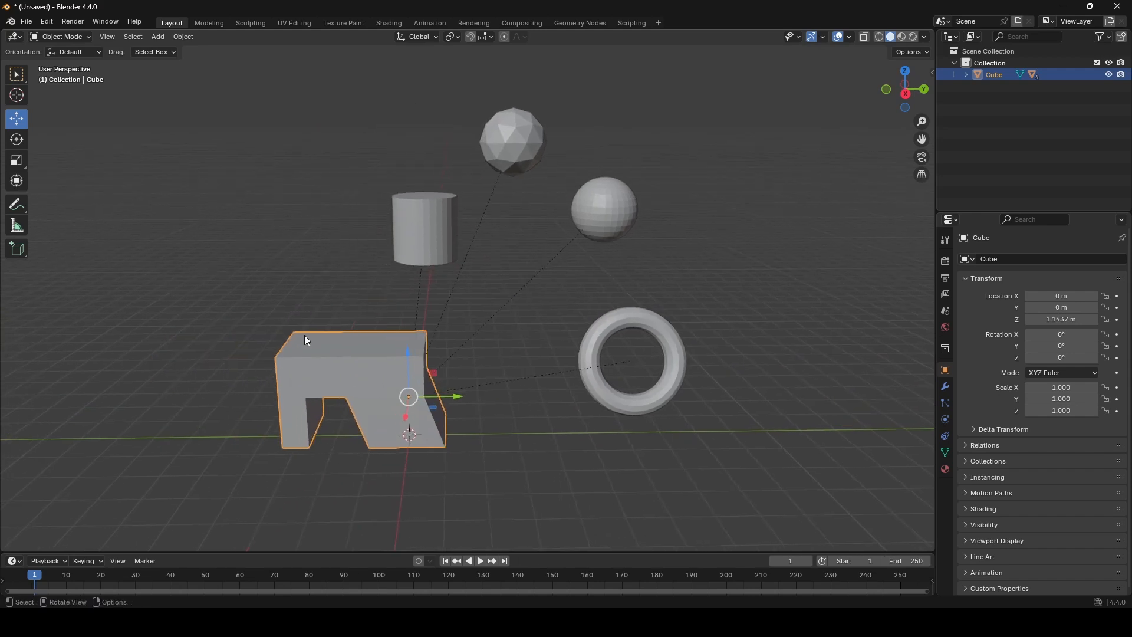
left_click_drag(370, 124, 663, 324)
middle_click_drag(664, 263, 618, 254)
scroll(595, 255, "down", 1)
scroll(565, 267, "up", 1)
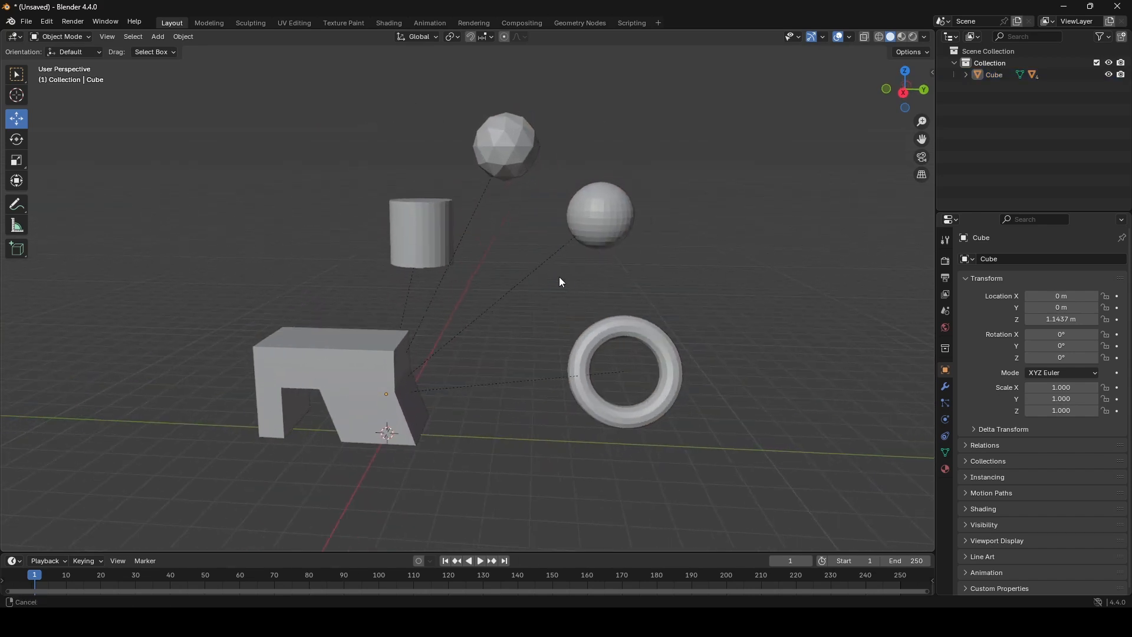
scroll(559, 277, "down", 3)
scroll(558, 277, "up", 3)
middle_click_drag(514, 263, 544, 274)
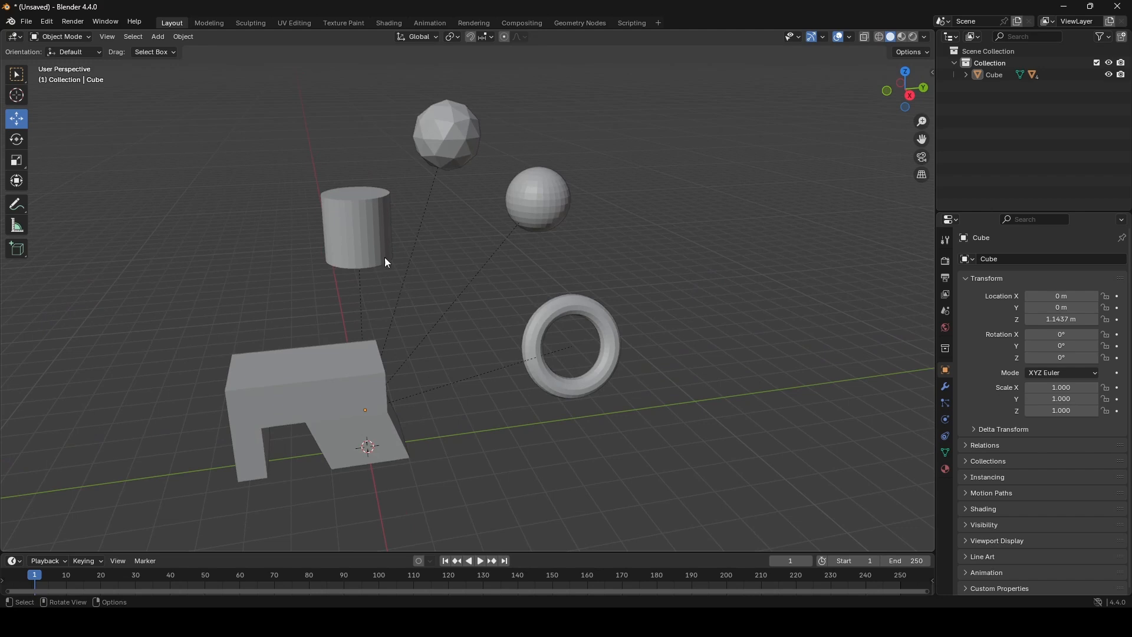
Select the cylinder and look through its parenting options, including Clear Parent.
left_click(360, 252)
scroll(402, 263, "up", 2)
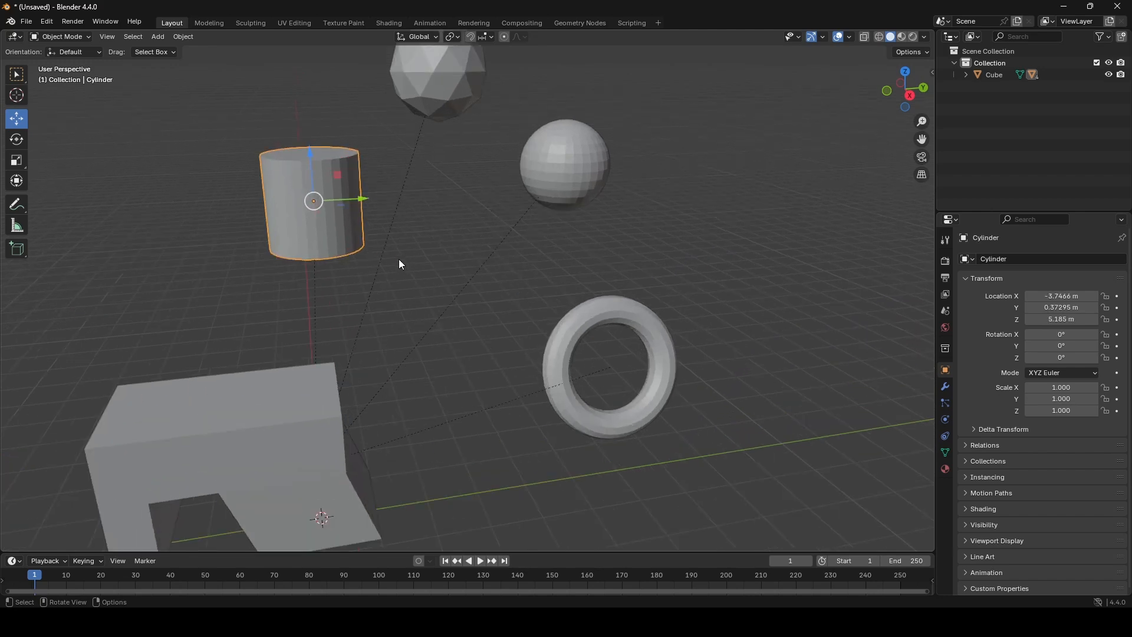
scroll(398, 259, "down", 2)
middle_click_drag(399, 259, 448, 250)
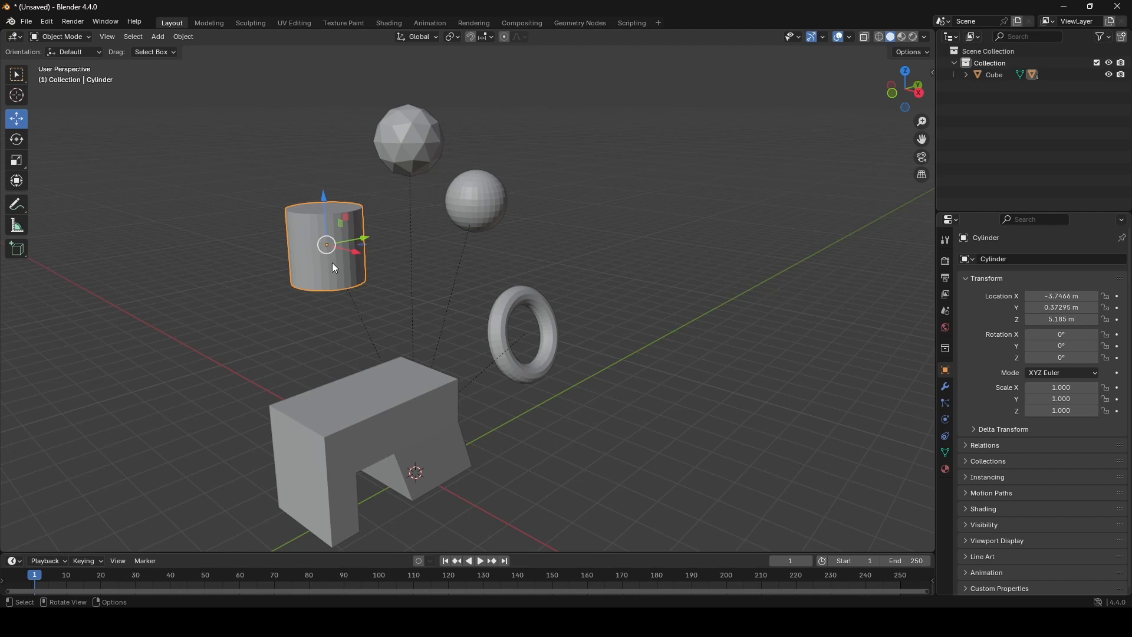
right_click(385, 189)
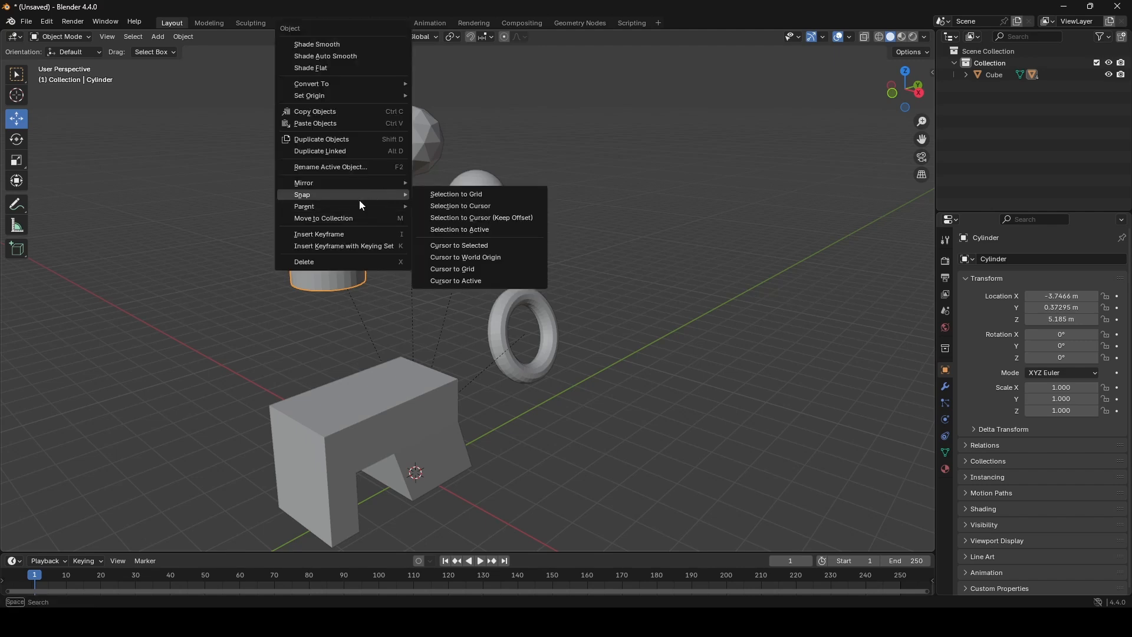
mouse_move(337, 204)
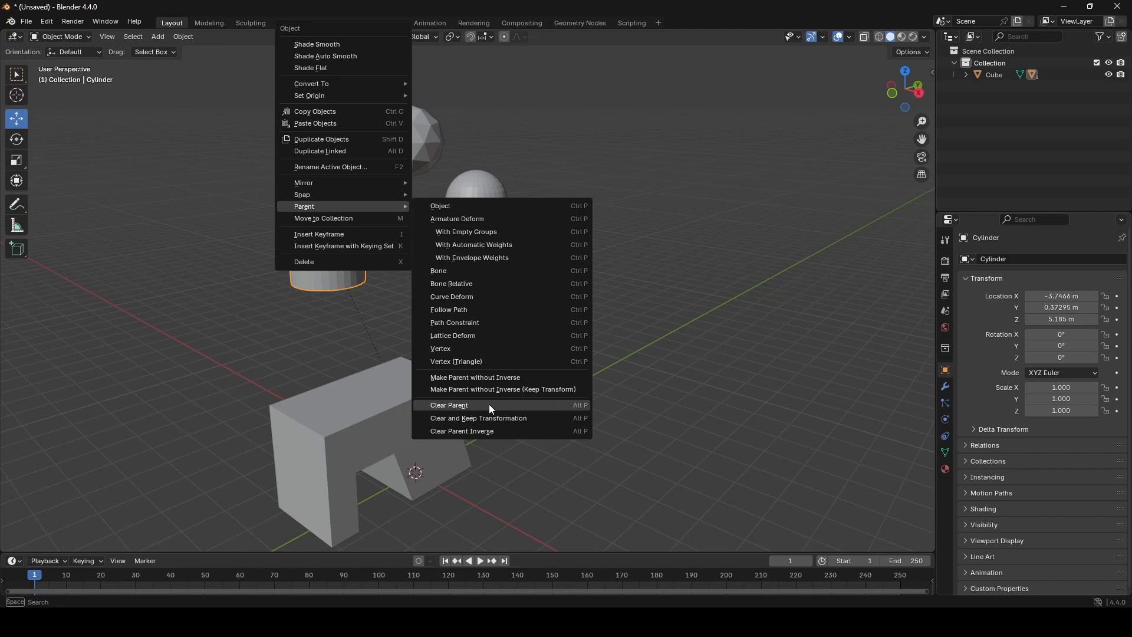
Move the cylinder along the X axis to about 9.89 m, and detach it from the cube with Clear Parent.
scroll(405, 242, "down", 3)
middle_click_drag(406, 242, 468, 281)
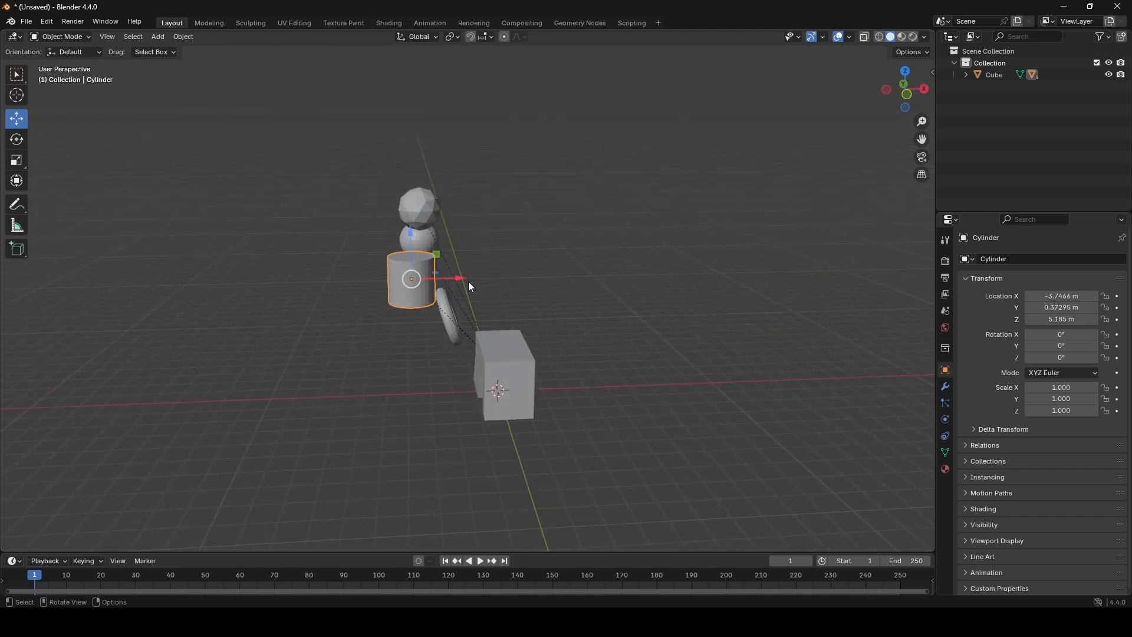
left_click_drag(468, 281, 757, 281)
right_click(795, 202)
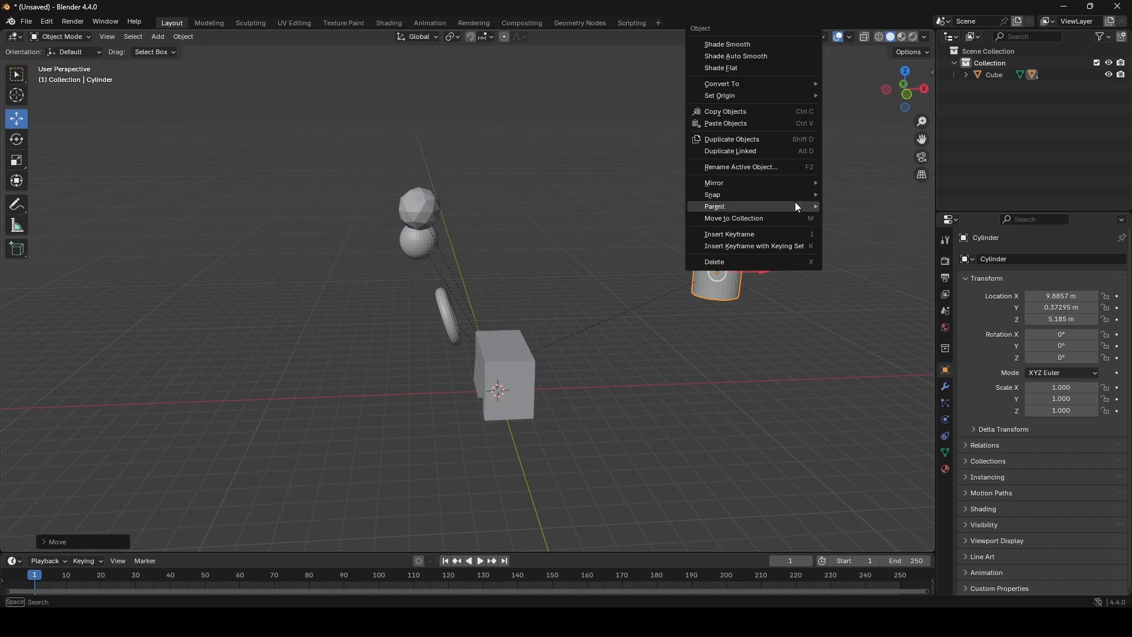
mouse_move(745, 205)
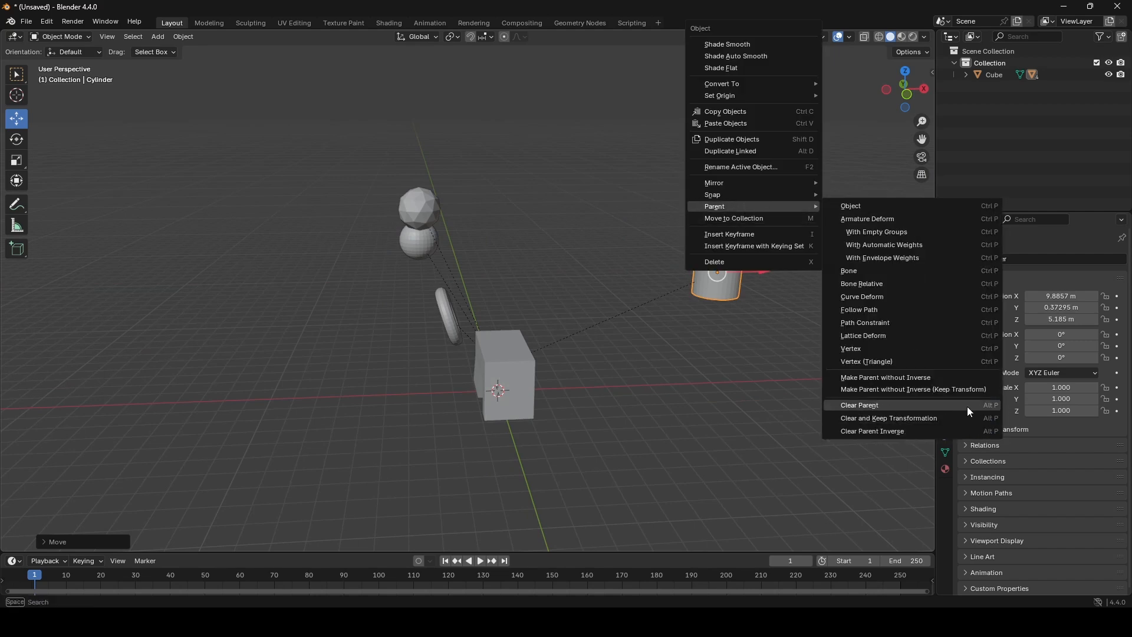
left_click(867, 406)
Move the detached cylinder back towards the cube along the X axis to about 6.39 m.
scroll(750, 239, "down", 3)
middle_click_drag(750, 239, 727, 221)
scroll(663, 303, "up", 5)
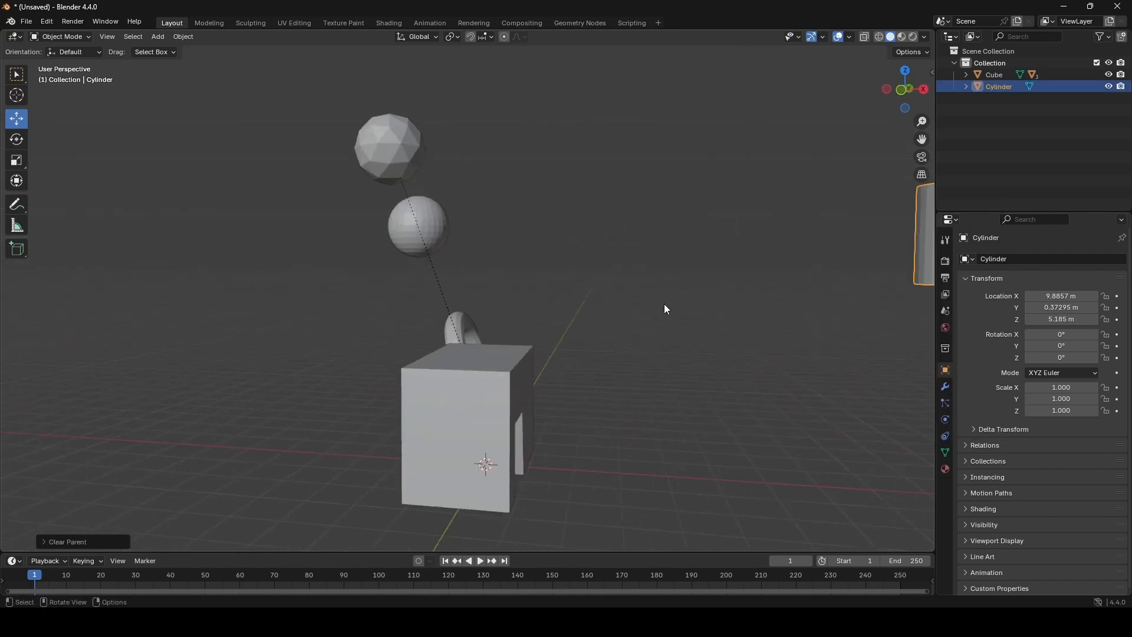
scroll(715, 306, "down", 1)
left_click_drag(884, 251, 691, 301)
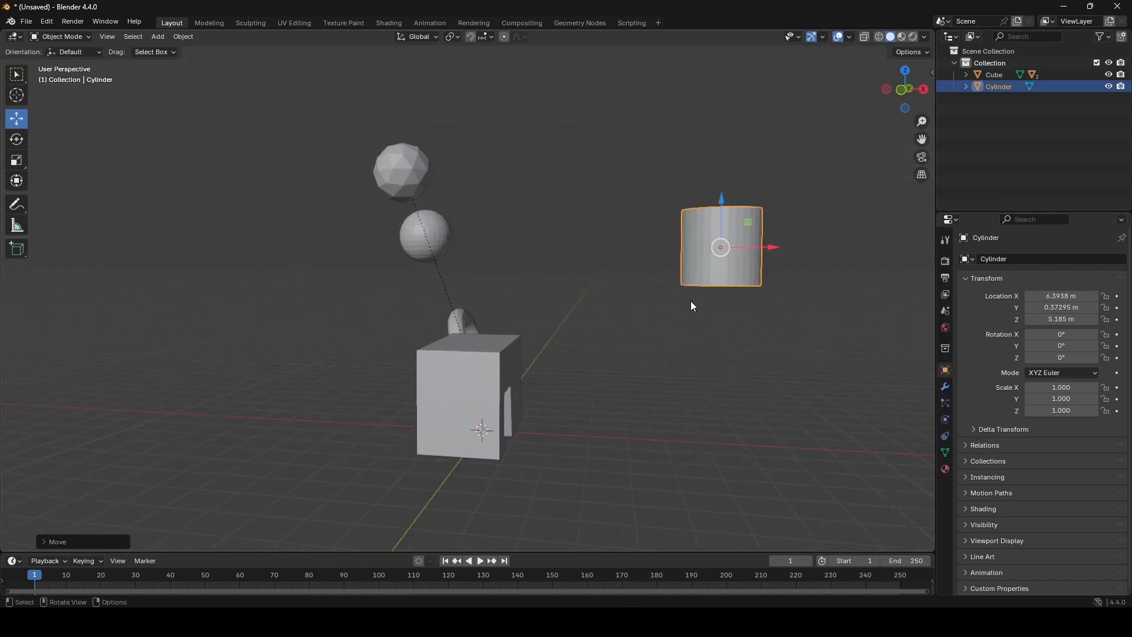
Move the icosphere along the X axis to about 4.21 m, and detach it from the cube with Clear Parent.
left_click(385, 160)
left_click_drag(440, 175, 672, 201)
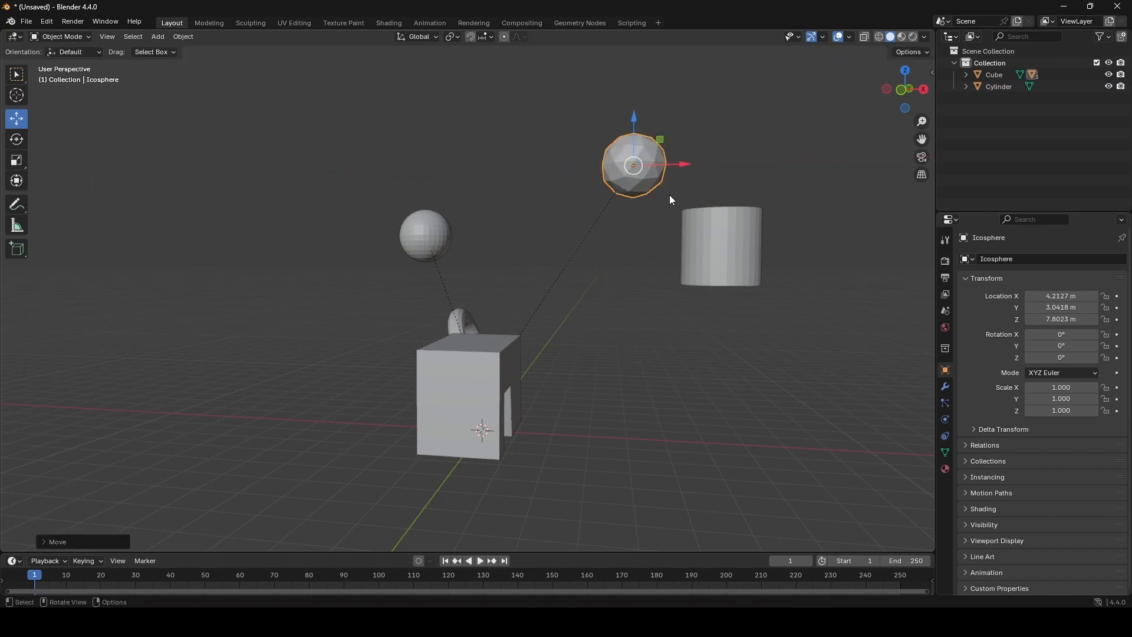
right_click(720, 147)
mouse_move(696, 206)
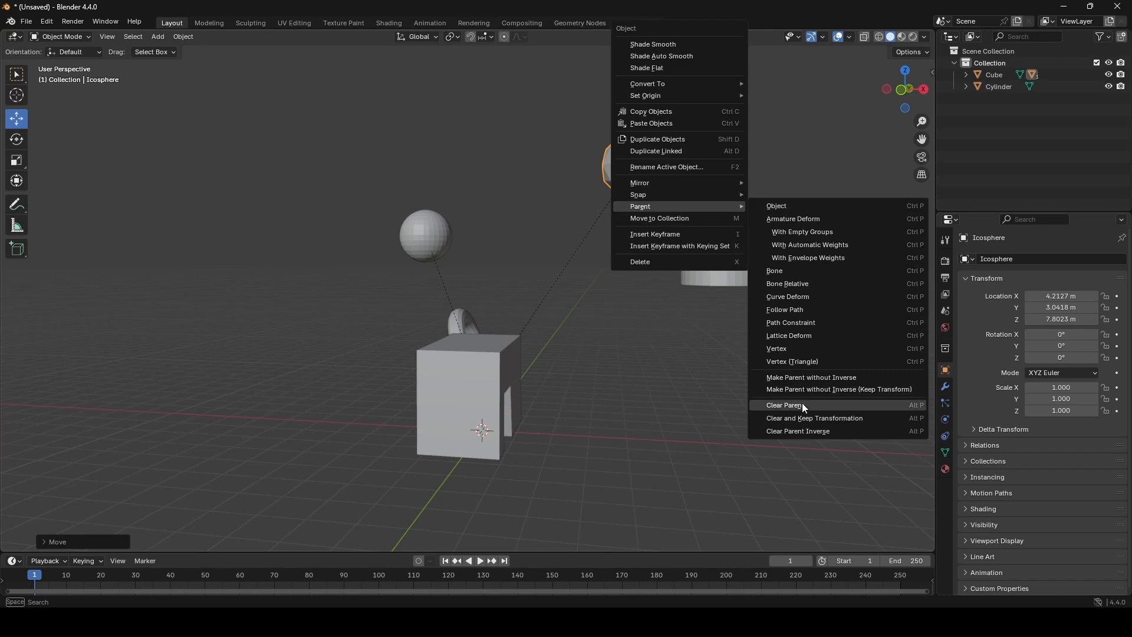
left_click(823, 404)
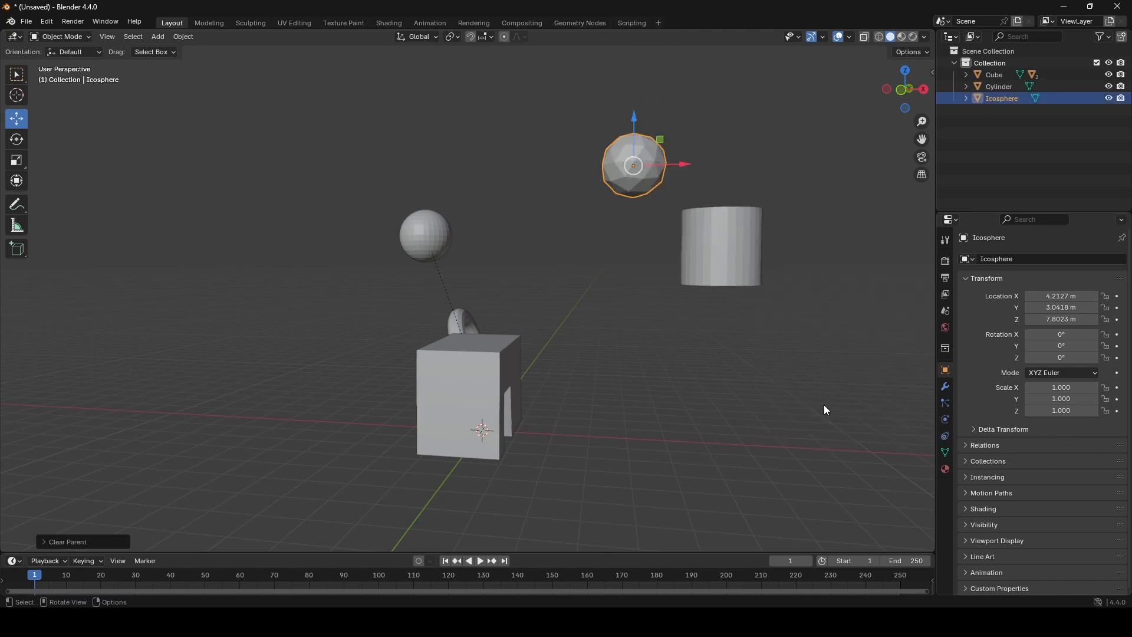
Detach the sphere from the cube with Clear Parent.
middle_click_drag(521, 171, 556, 219)
left_click(415, 218)
scroll(556, 219, "up", 2)
right_click(404, 220)
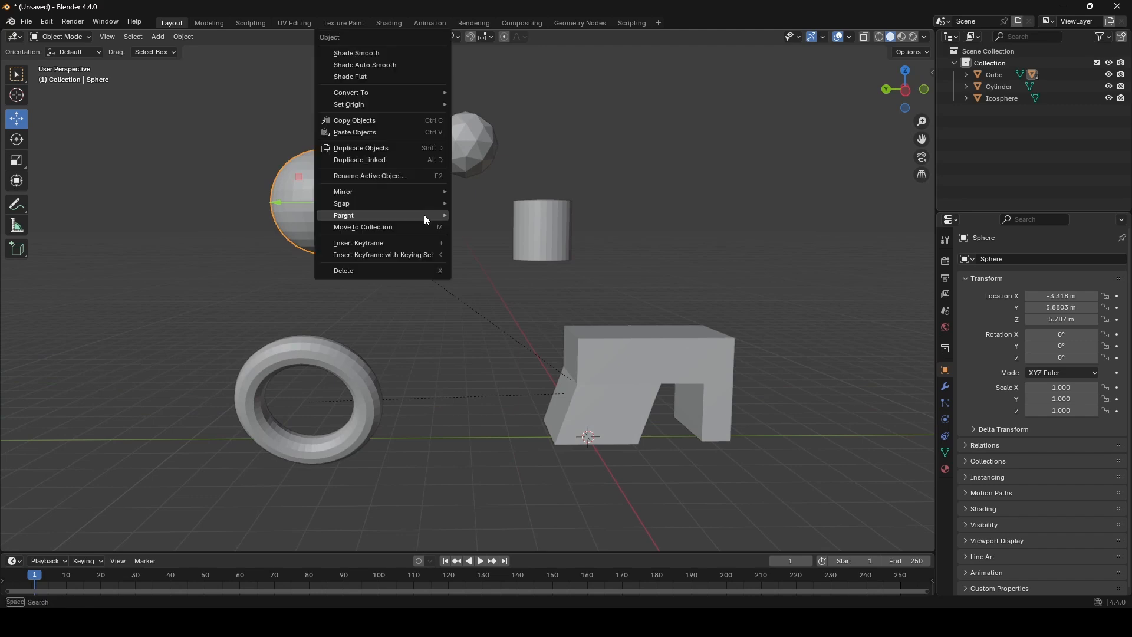
mouse_move(426, 217)
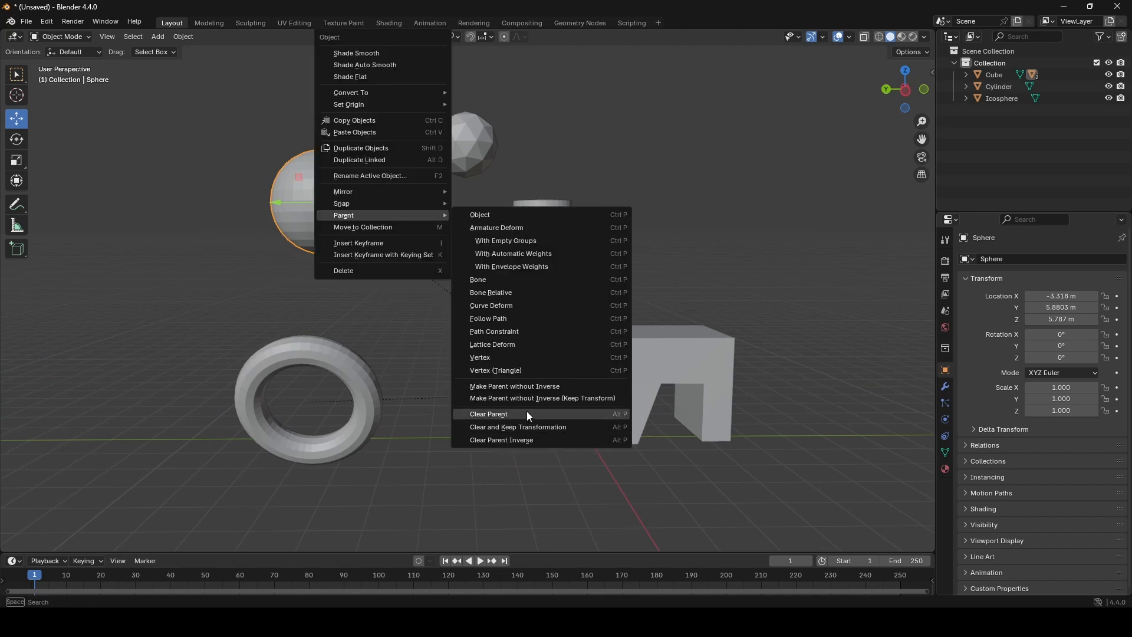
left_click(590, 416)
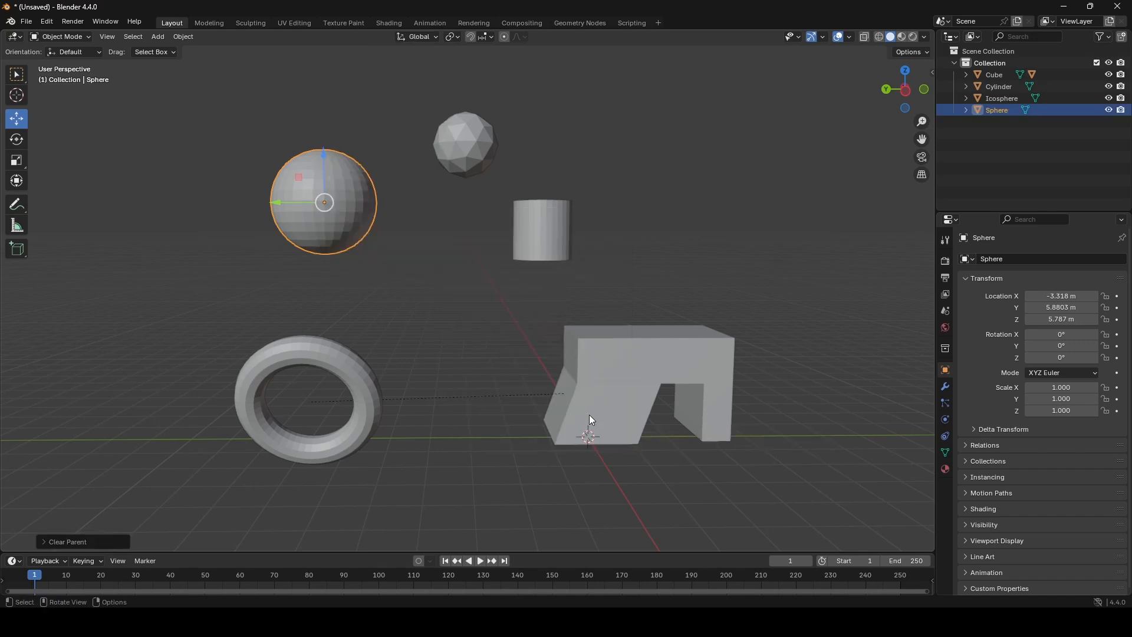
Detach the torus from the cube with Clear Parent.
left_click(356, 367)
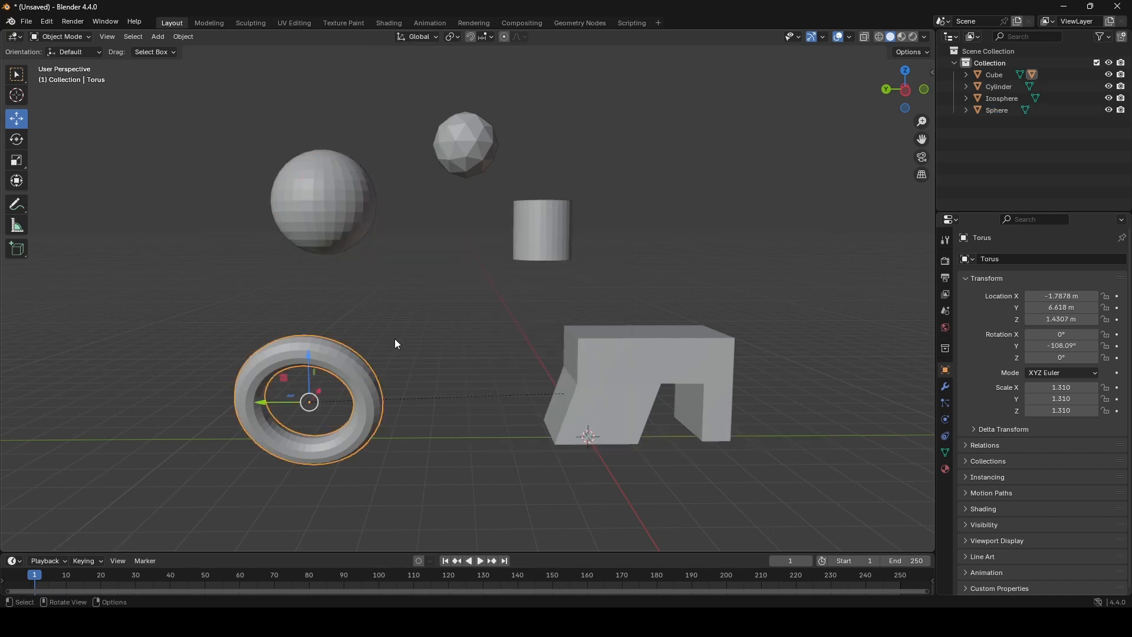
key("alt+p")
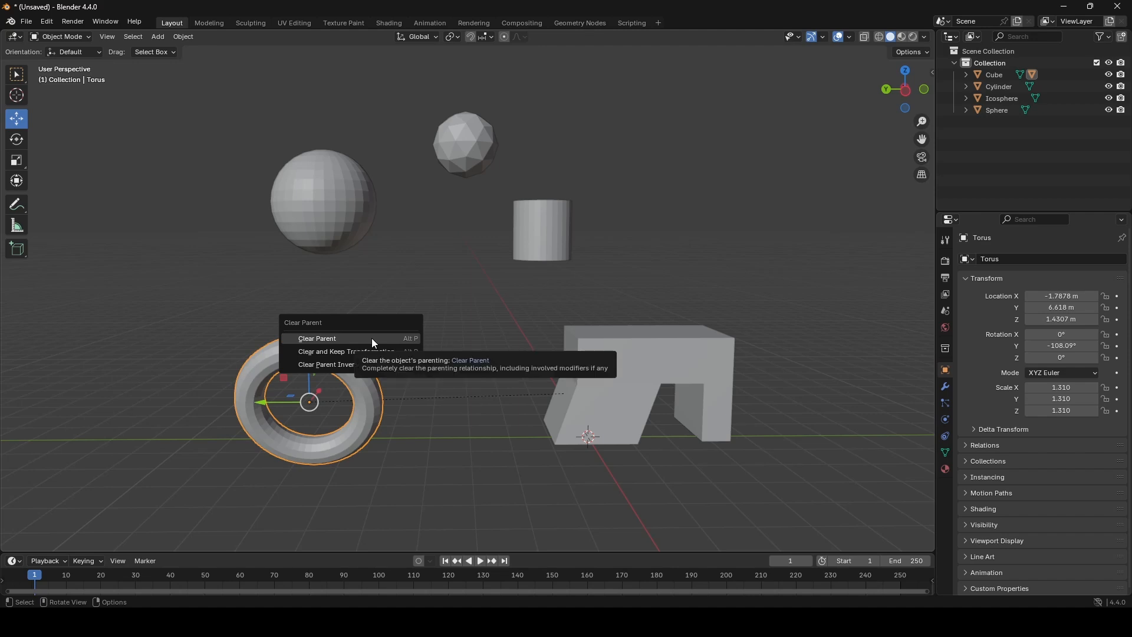
left_click(374, 340)
Move the cylinder and the icosphere back along the X axis until both line up above the cube.
middle_click_drag(399, 310, 478, 249)
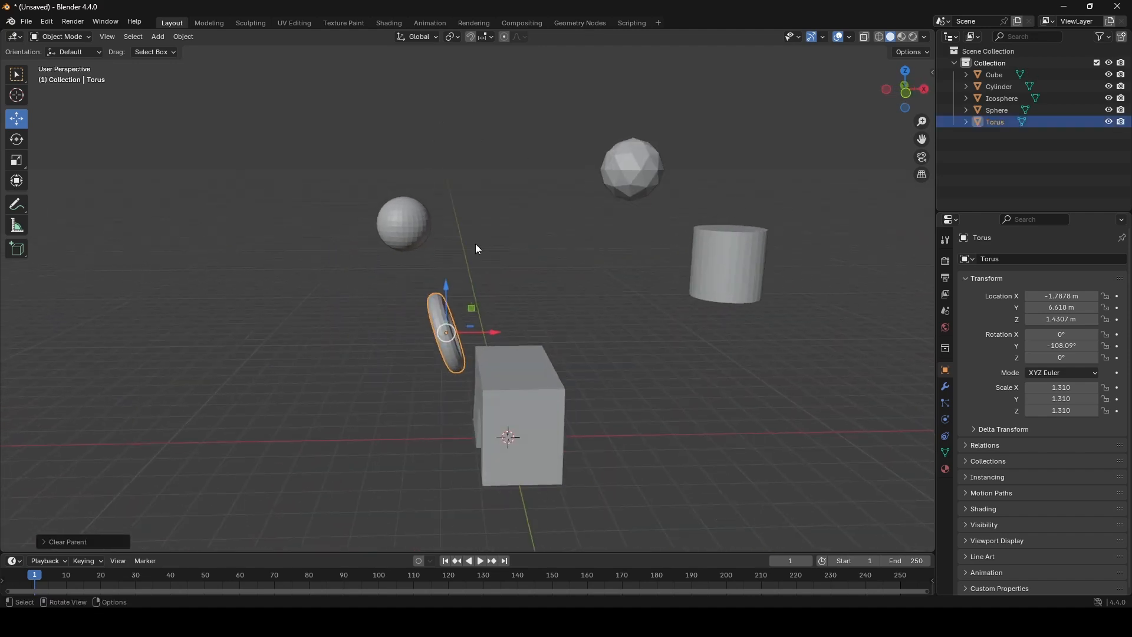
left_click(699, 256)
left_click_drag(773, 267, 552, 263)
left_click(643, 187)
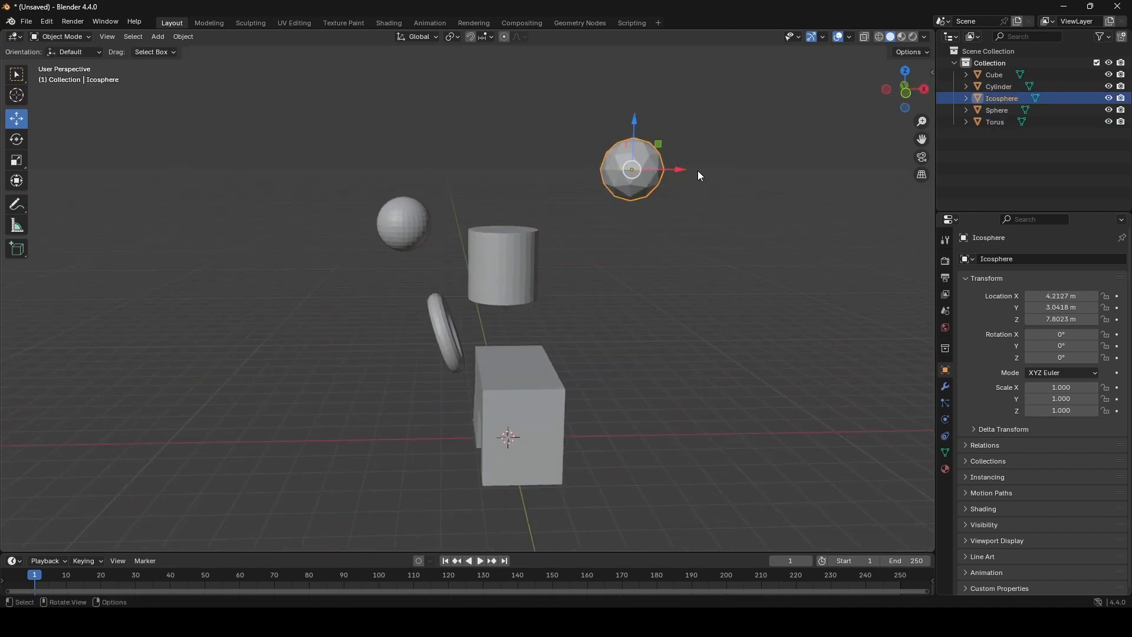
left_click_drag(654, 170, 524, 171)
Move the sphere along the X axis to about -0.96 m and the torus to about -0.35 m.
left_click(404, 216)
left_click_drag(437, 225, 504, 230)
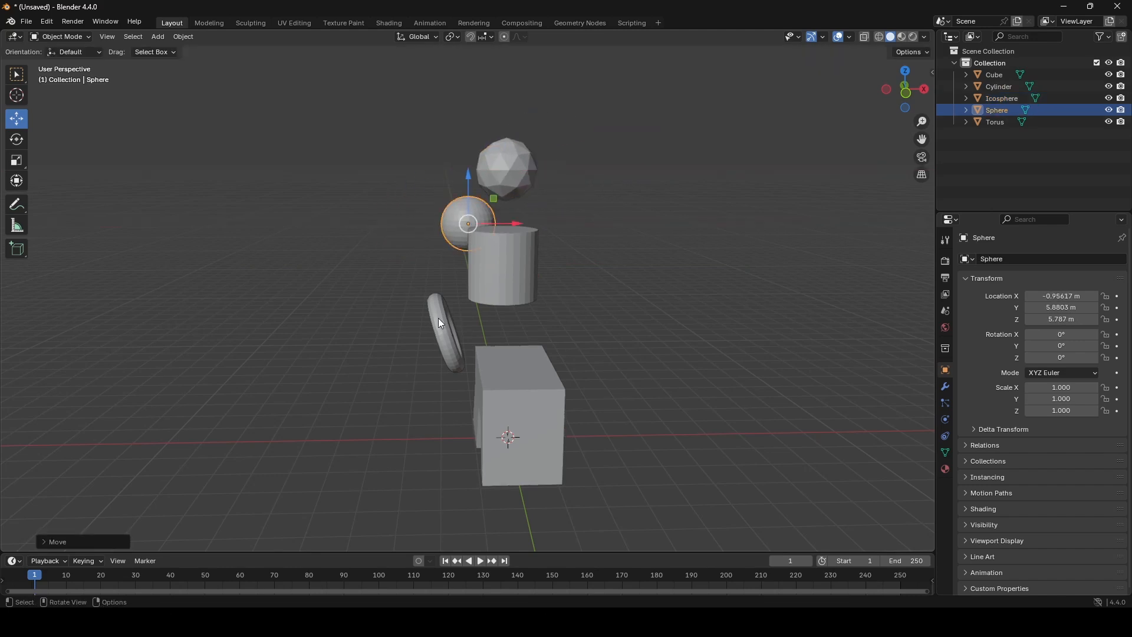
left_click(437, 317)
left_click_drag(492, 330, 532, 331)
Try moving the cube along the Y axis without any children attached, and cancel the move.
middle_click_drag(546, 331, 360, 369)
left_click(363, 374)
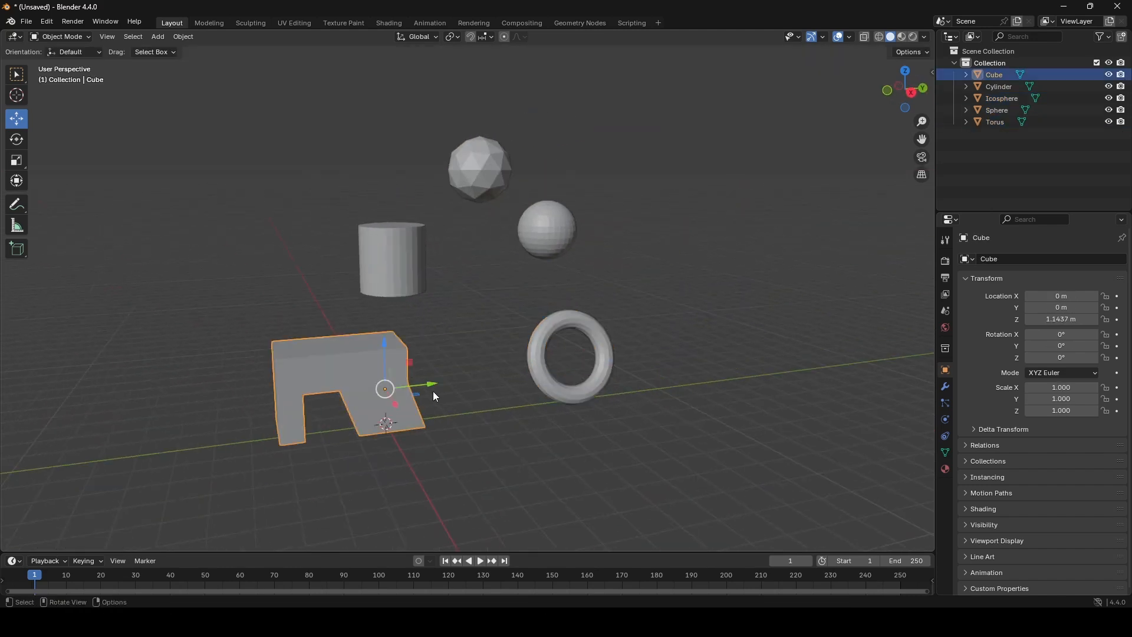
left_click_drag(433, 391, 308, 364)
key("Escape")
Examine the detached objects up close, selecting the torus and then the sphere.
middle_click_drag(436, 221, 478, 221)
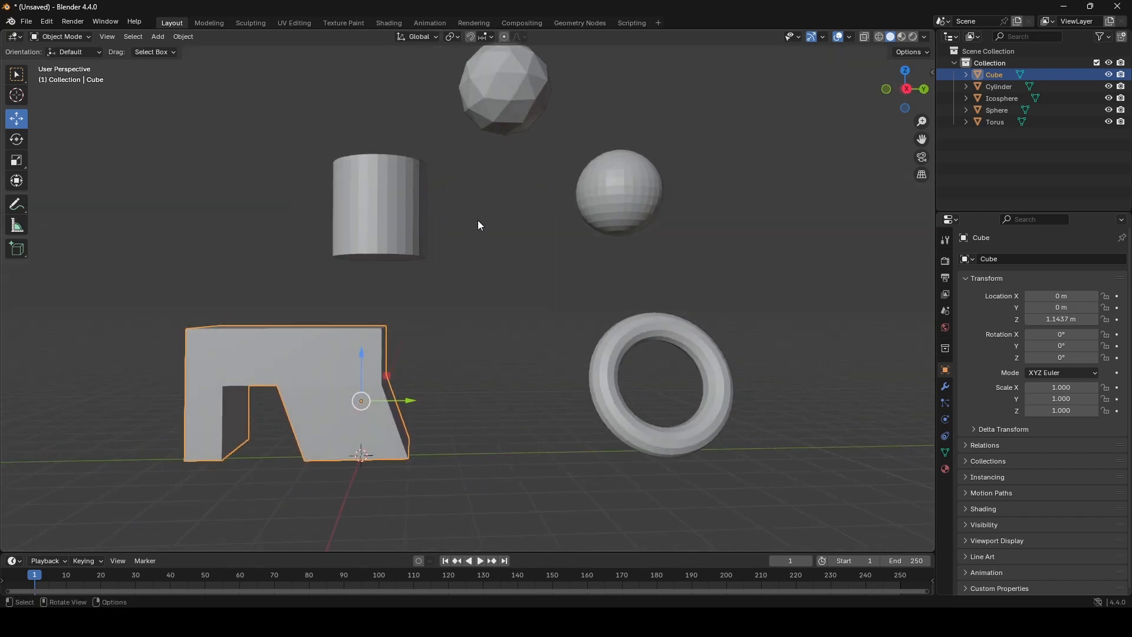
middle_click_drag(557, 231, 366, 264, "shift")
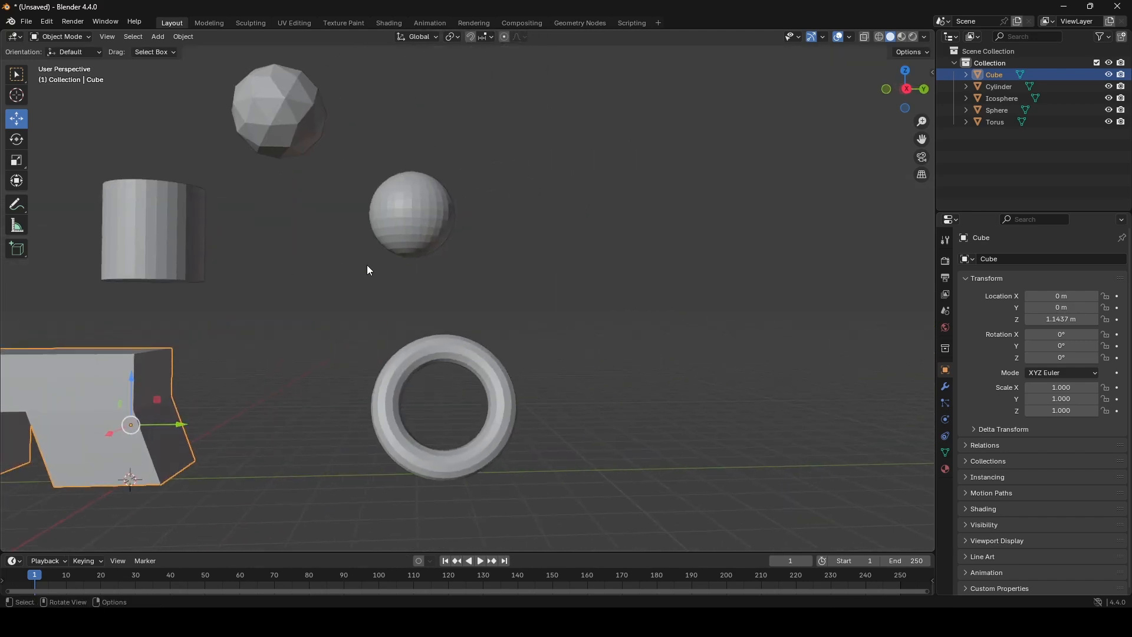
scroll(366, 264, "up", 2)
middle_click_drag(446, 394, 511, 325, "shift")
left_click(511, 326)
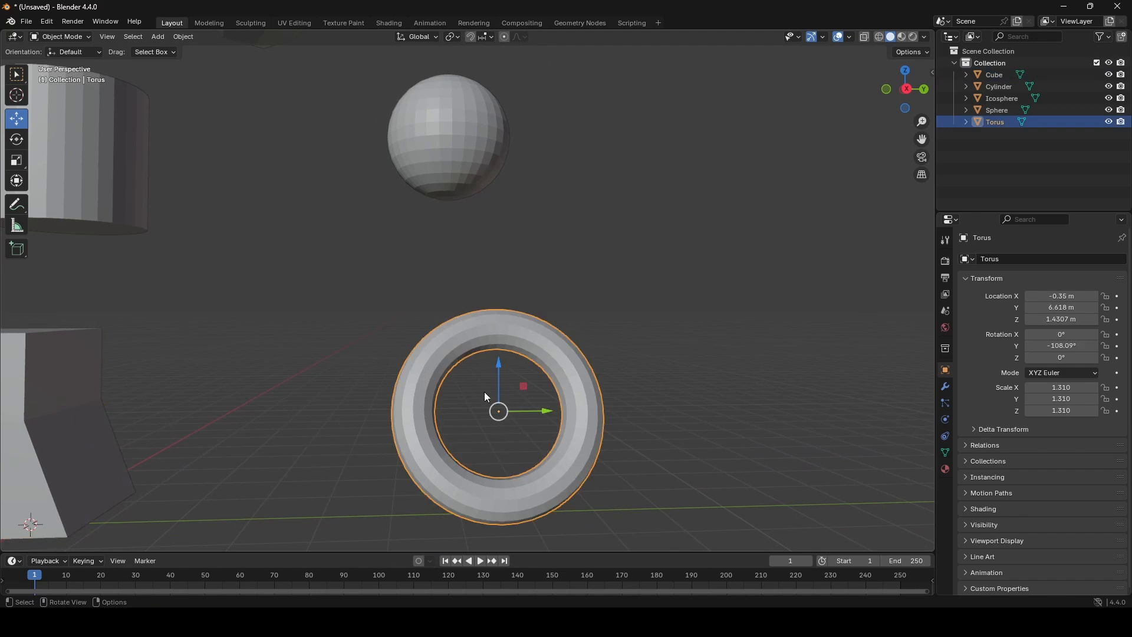
left_click(455, 152)
scroll(458, 150, "down", 2)
middle_click_drag(458, 152, 464, 226, "shift")
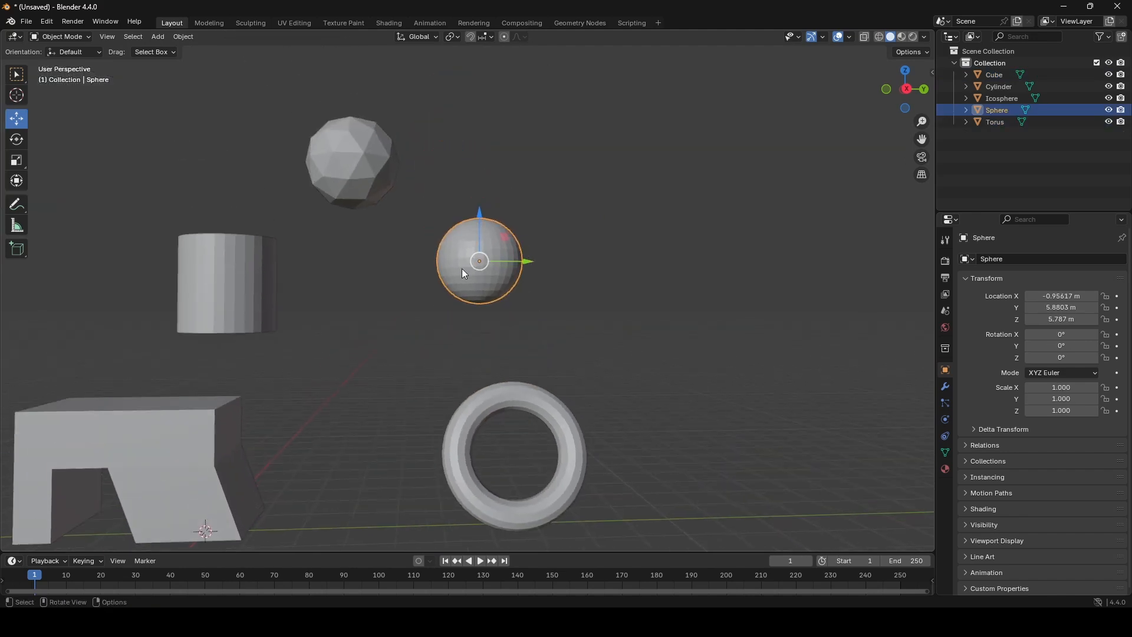
scroll(494, 214, "up", 1)
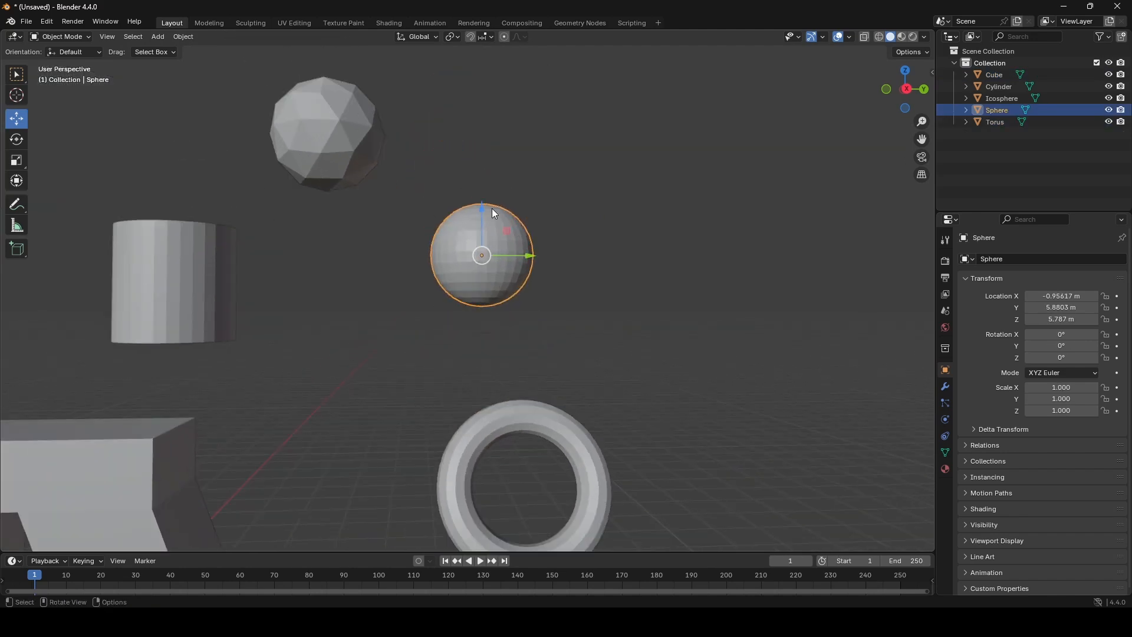
Examine the icosphere, the cylinder and the cube by selecting each in turn and viewing them from different angles.
left_click(319, 125)
middle_click_drag(340, 169, 389, 207, "shift")
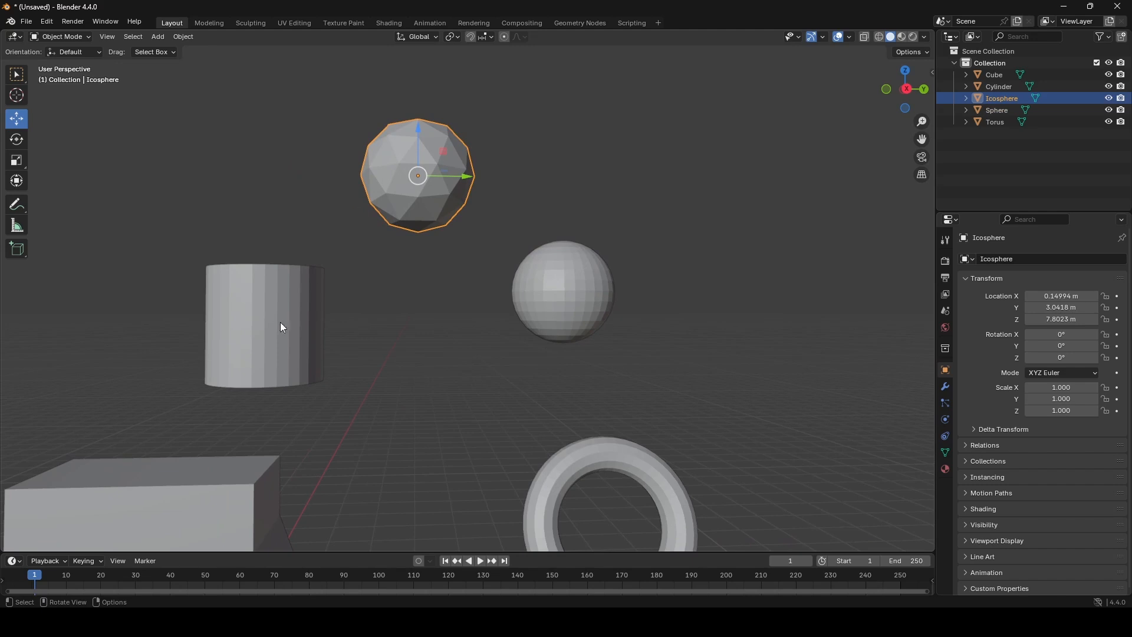
left_click(296, 286)
scroll(290, 326, "down", 2)
middle_click_drag(375, 268, 429, 232, "shift")
scroll(429, 232, "up", 2)
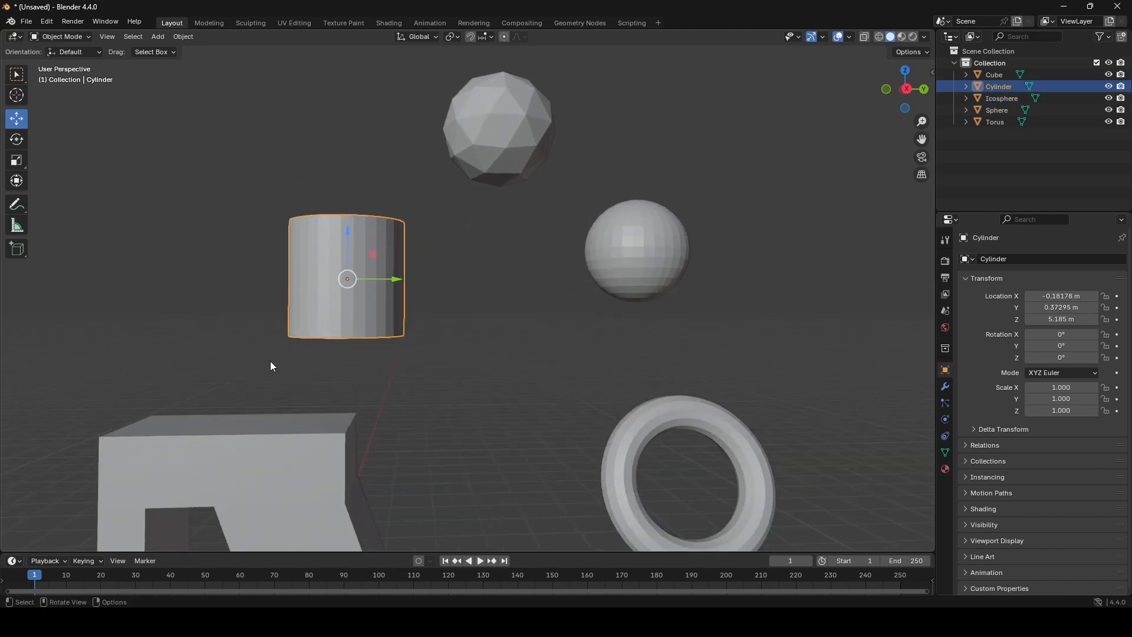
scroll(270, 361, "down", 1)
middle_click_drag(342, 293, 392, 238, "shift")
left_click(347, 409)
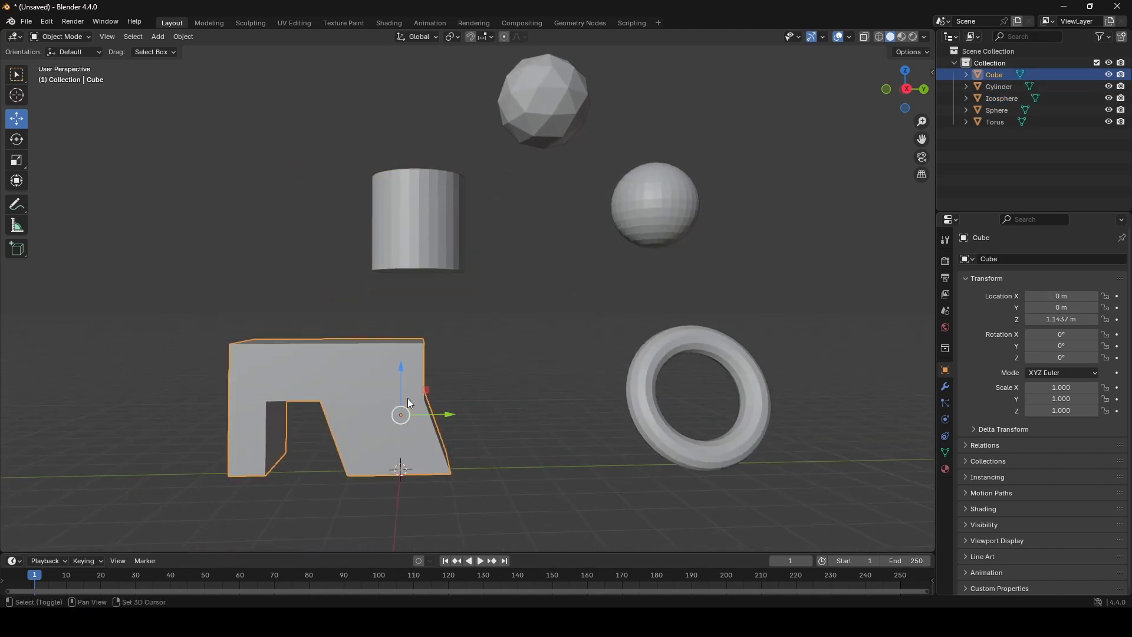
middle_click_drag(409, 399, 326, 336)
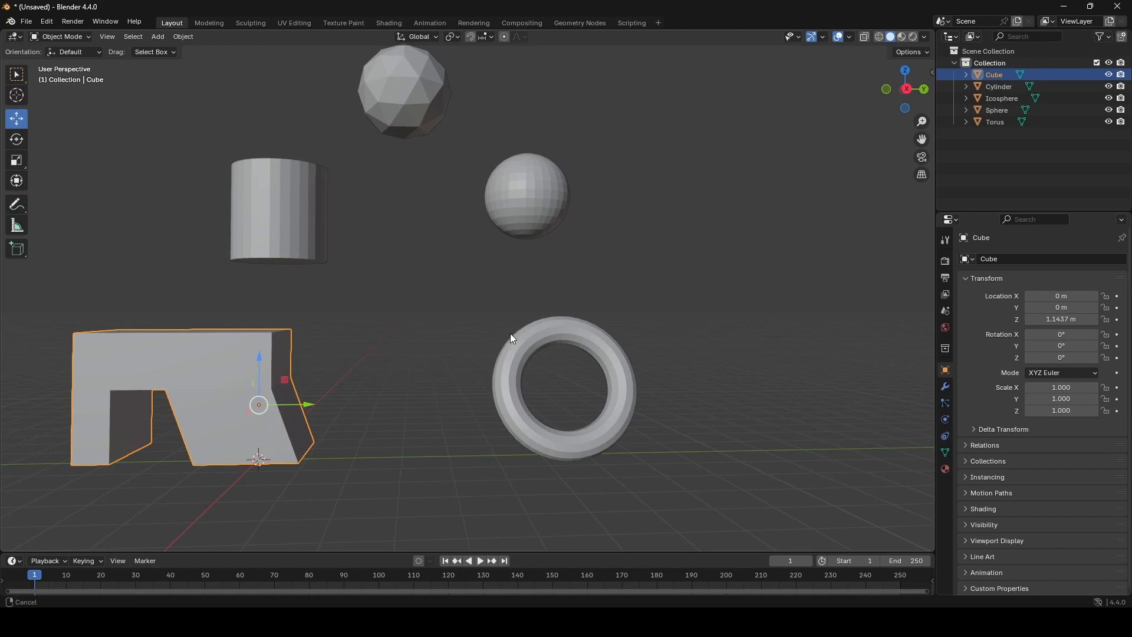
middle_click_drag(513, 339, 486, 374)
Parent the torus to the sphere with the Object option, keeping the sphere as the active object.
left_click(488, 365)
scroll(475, 333, "up", 2)
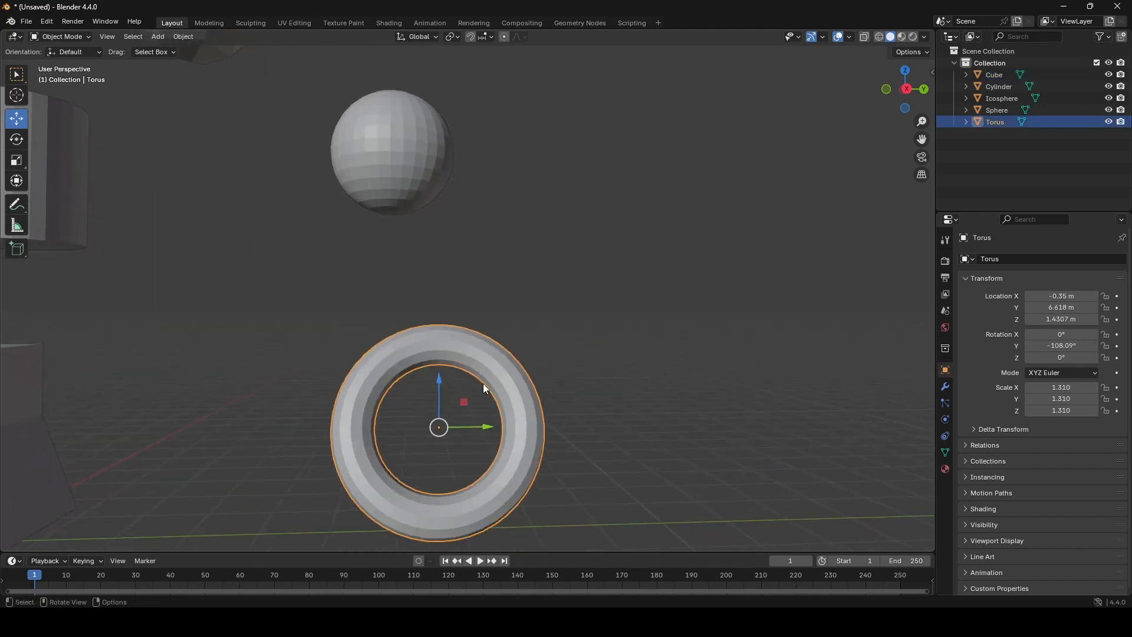
middle_click_drag(464, 336, 475, 384, "shift")
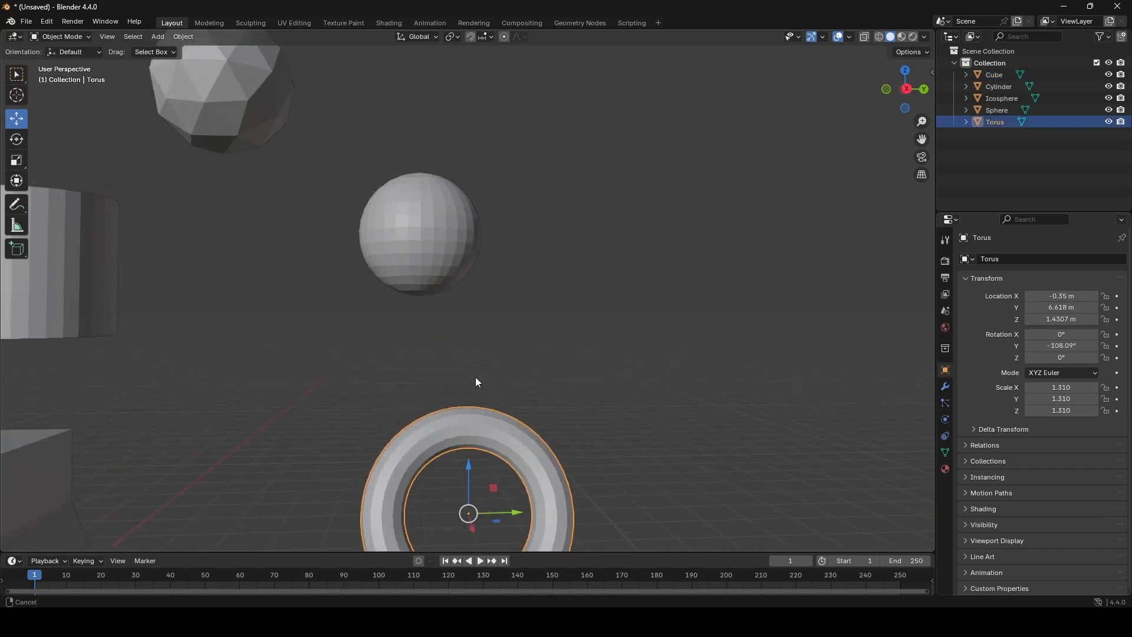
left_click(444, 239, "shift")
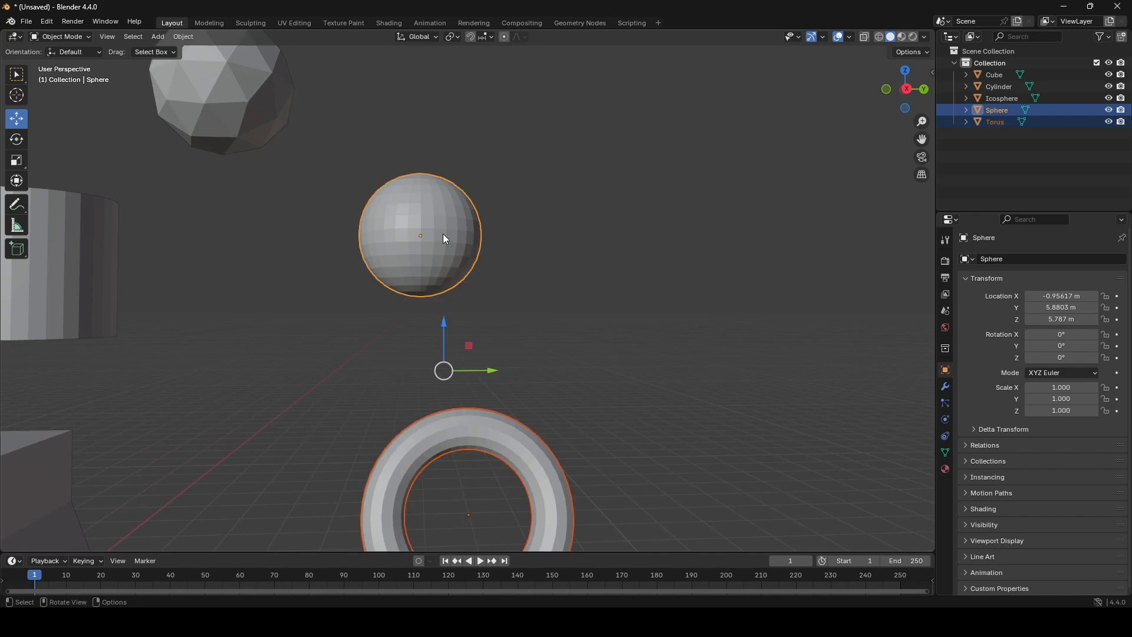
scroll(497, 433, "down", 2)
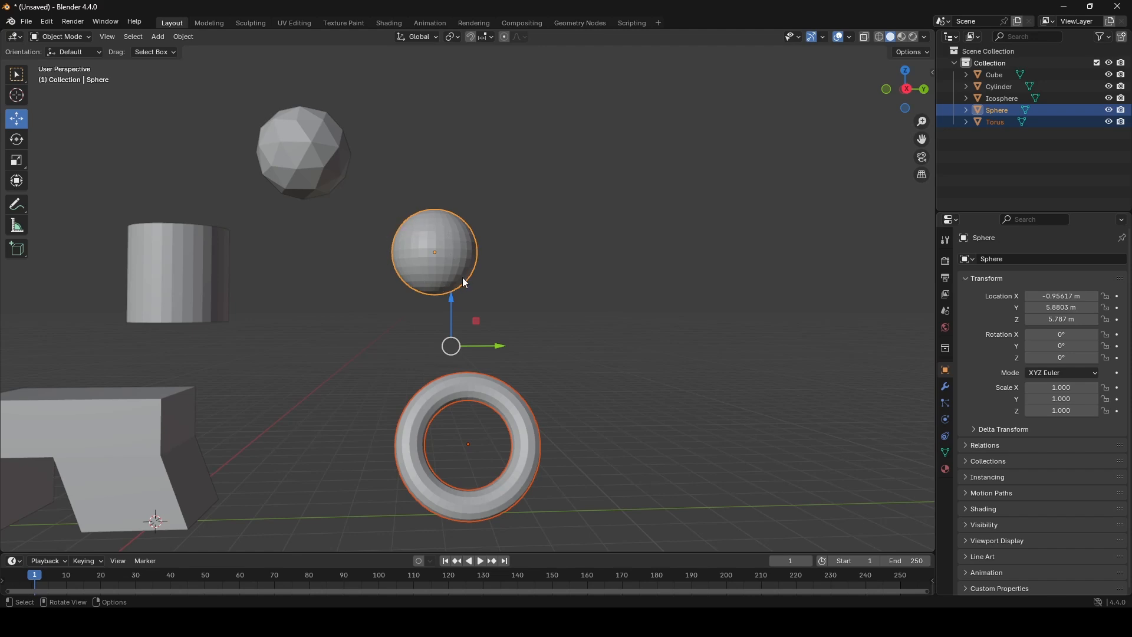
right_click(597, 220)
mouse_move(582, 223)
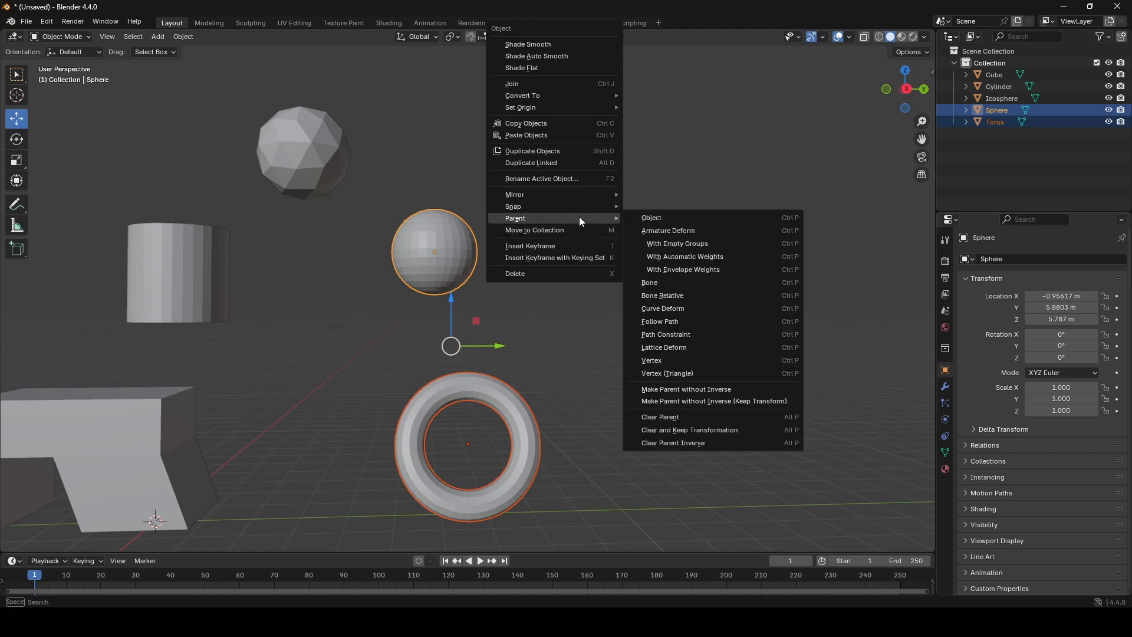
left_click(713, 217)
Try moving the sphere along the Y axis with the torus as its child, and cancel the move.
middle_click_drag(521, 290, 543, 297)
left_click(458, 312)
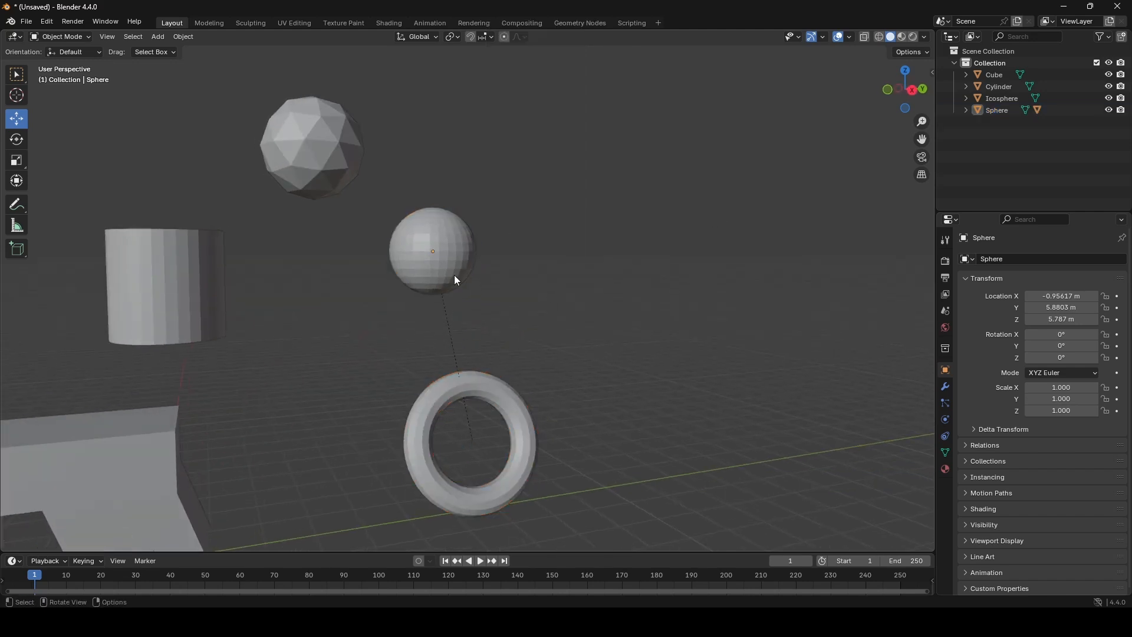
left_click(455, 275)
left_click_drag(472, 251, 619, 251)
right_click(619, 251)
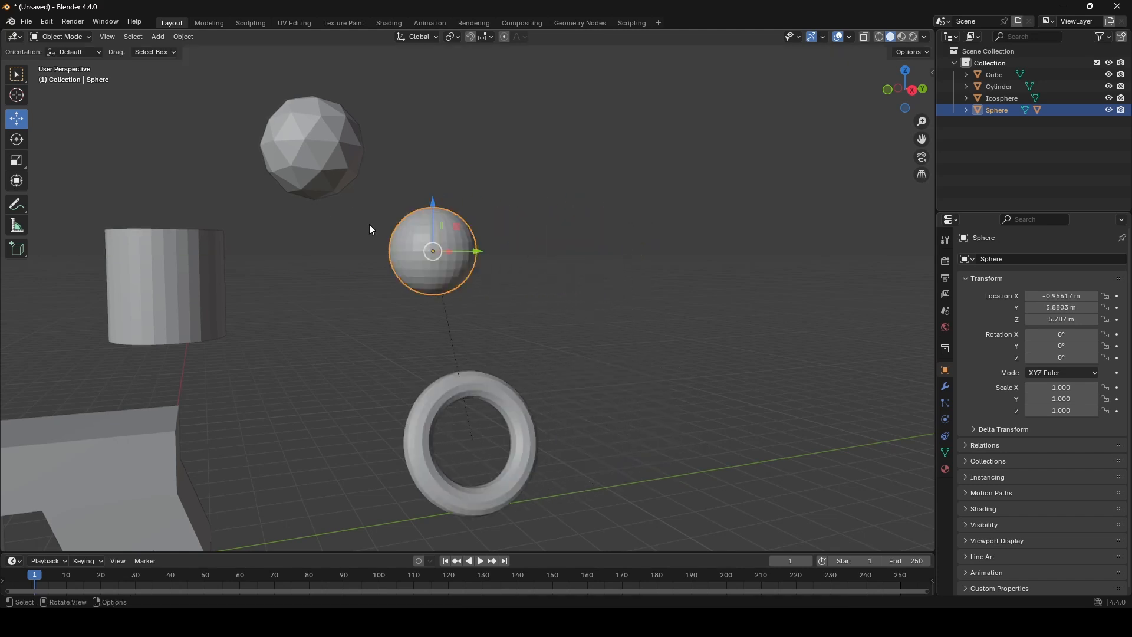
Compare moving the sphere and the unparented icosphere along the Y axis, cancelling both moves.
left_click(471, 150)
left_click(445, 257)
middle_click_drag(358, 157, 553, 240)
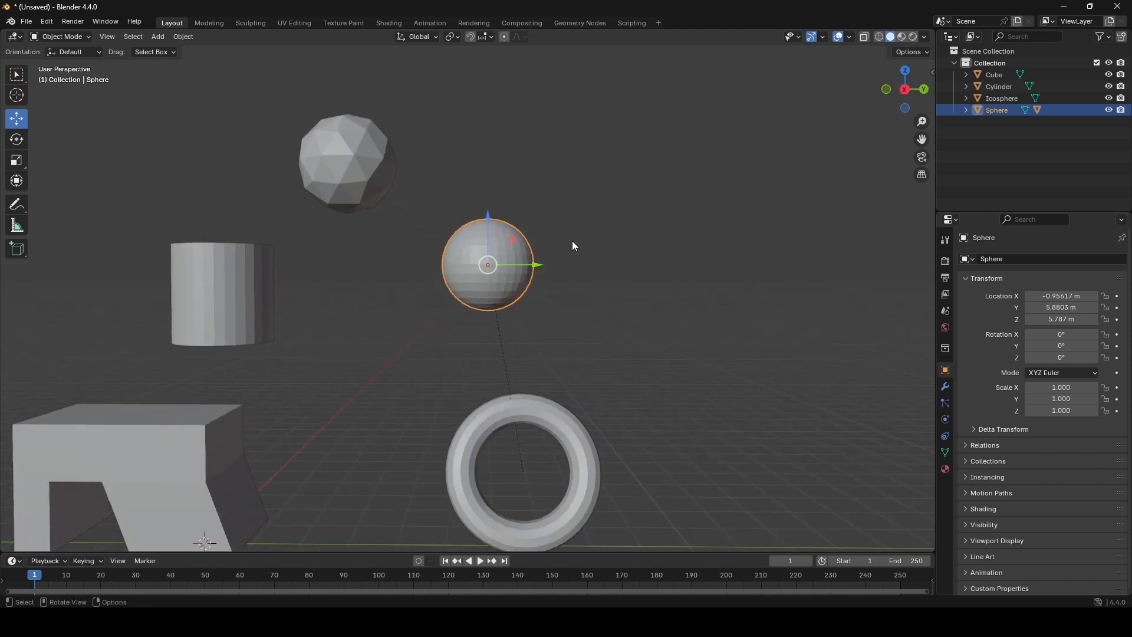
left_click(503, 263)
left_click(349, 142)
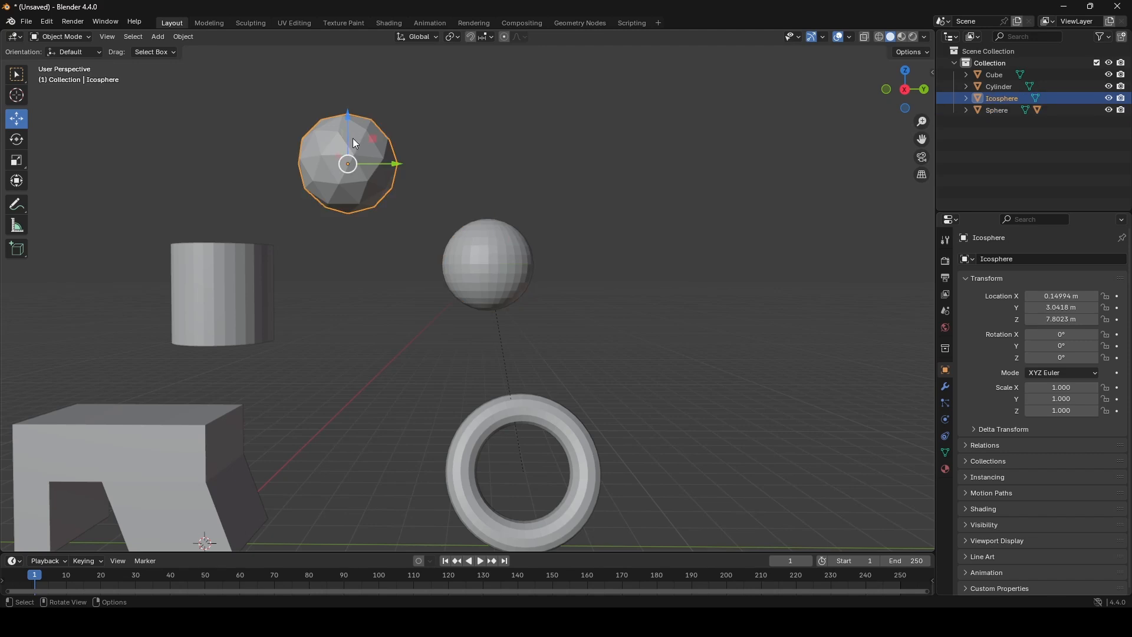
left_click(489, 245)
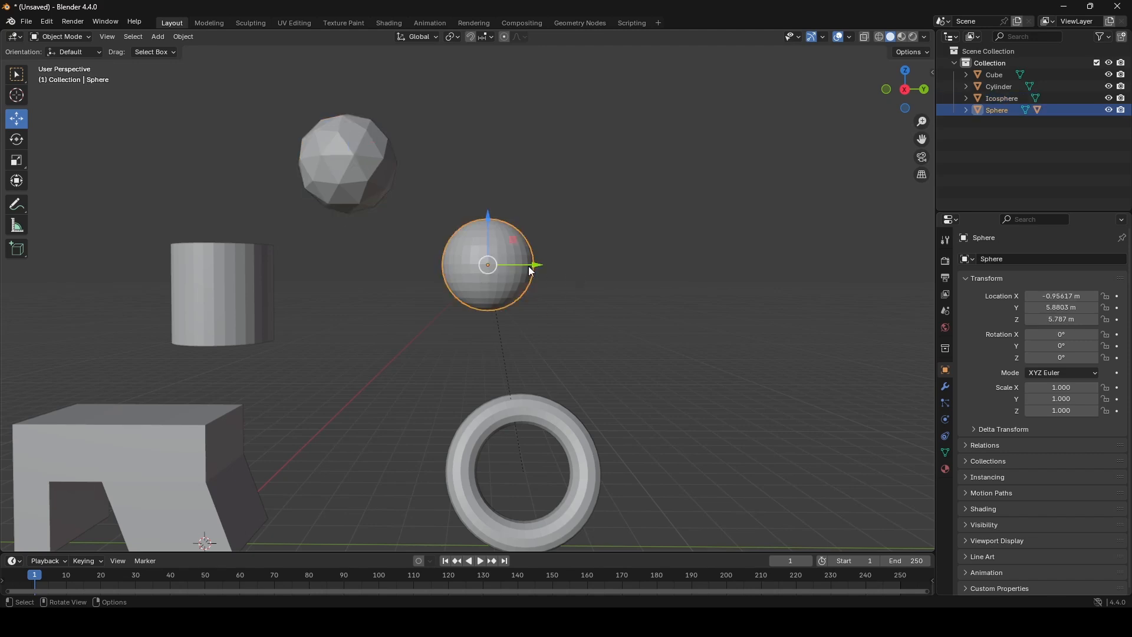
left_click_drag(528, 266, 574, 265)
right_click(575, 265)
scroll(525, 443, "down", 1)
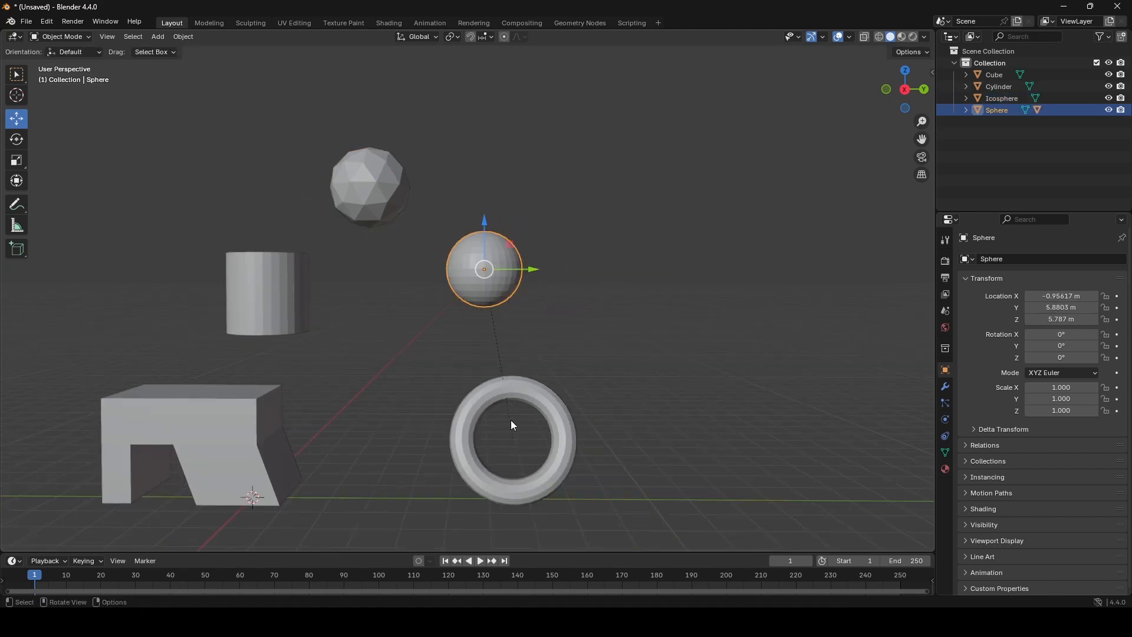
left_click(391, 175)
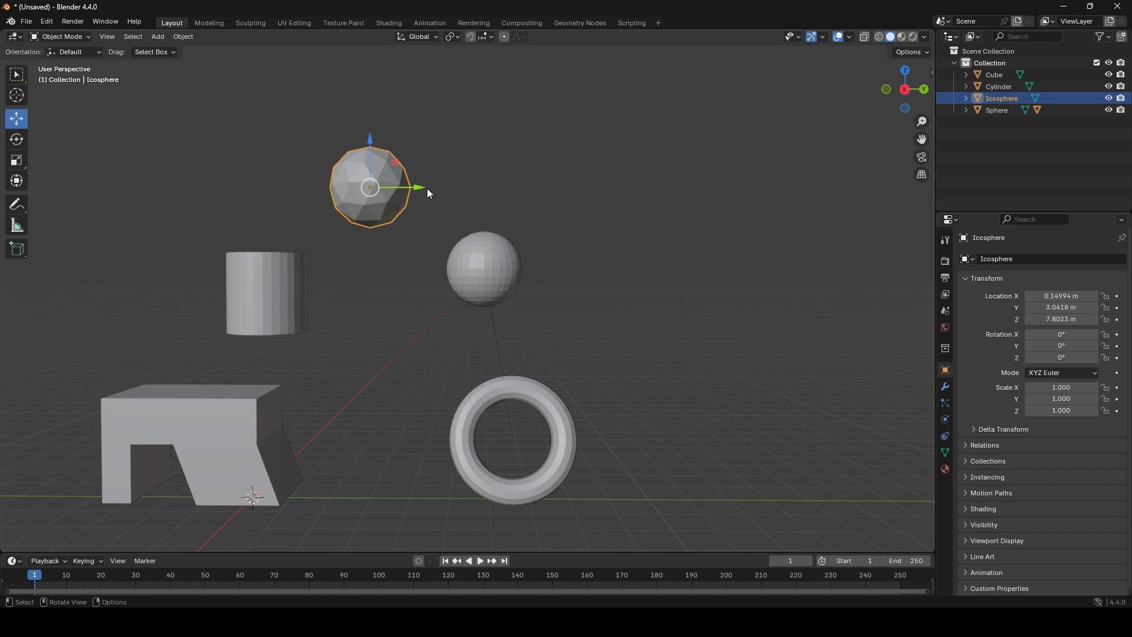
left_click_drag(421, 187, 461, 189)
right_click(461, 189)
Examine the planned parent chain by selecting the sphere, the torus and the icosphere in turn.
left_click(487, 265)
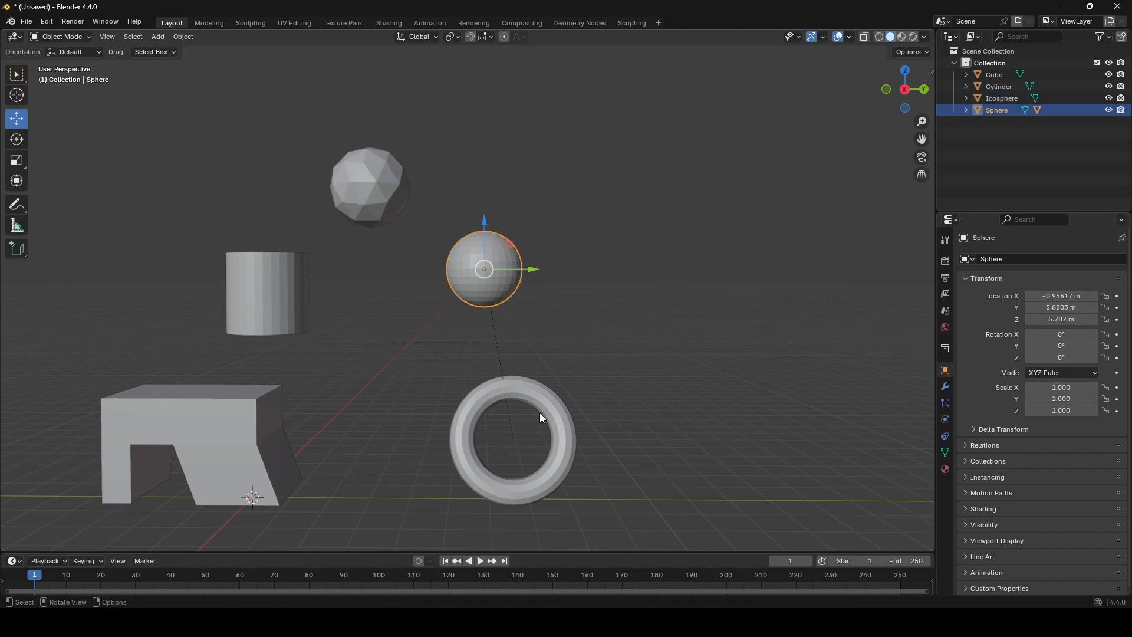
left_click(527, 404)
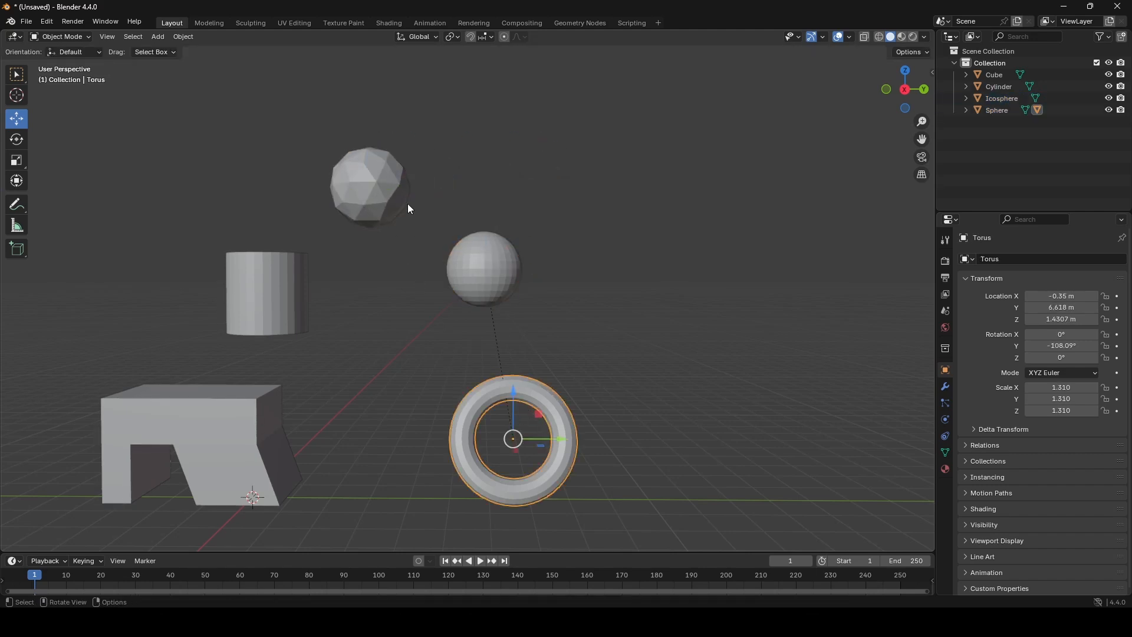
left_click(385, 182)
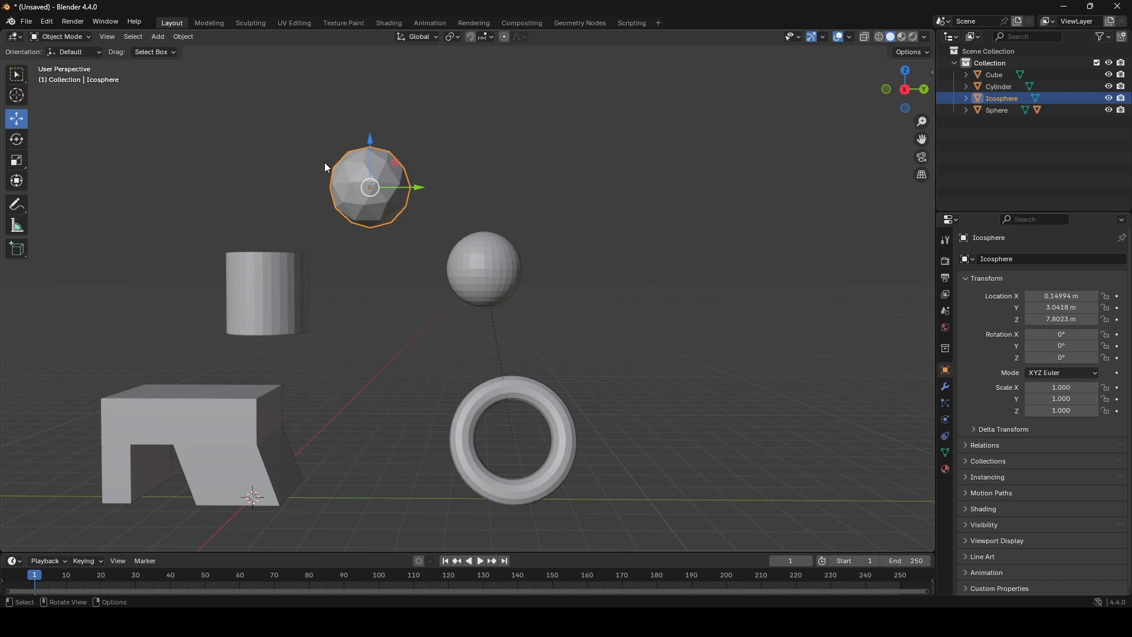
left_click(485, 269)
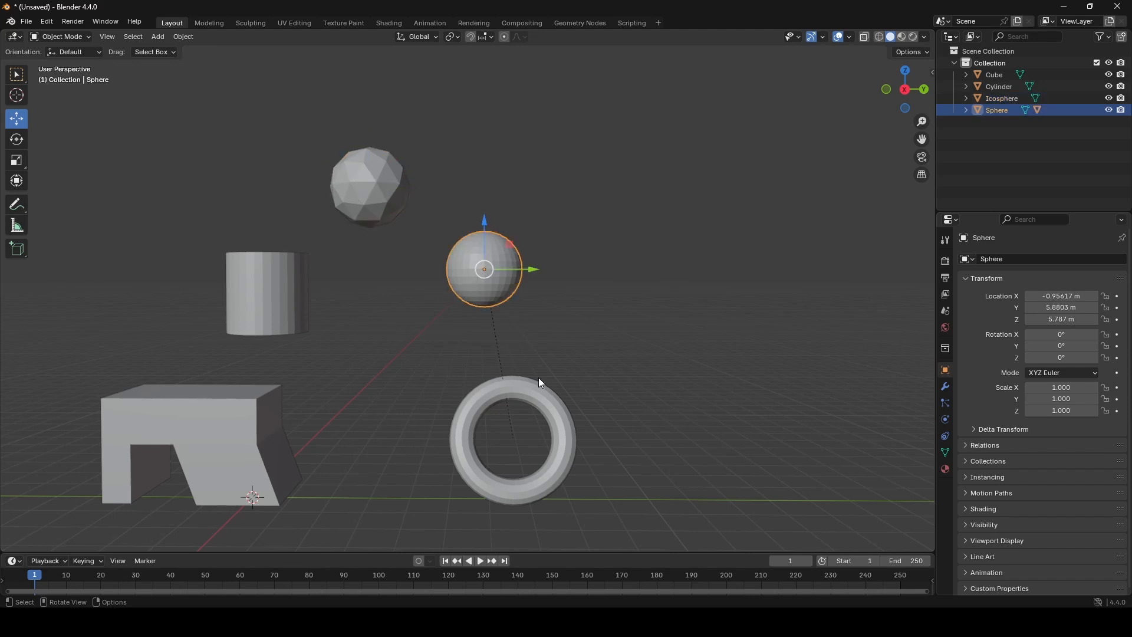
left_click(481, 409)
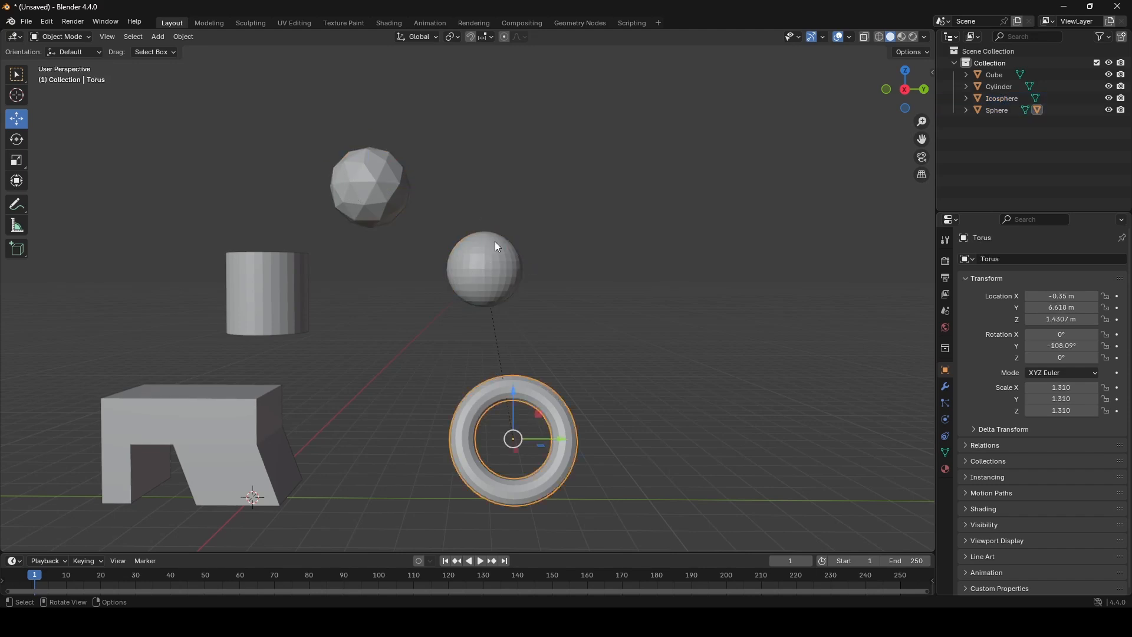
left_click(487, 272)
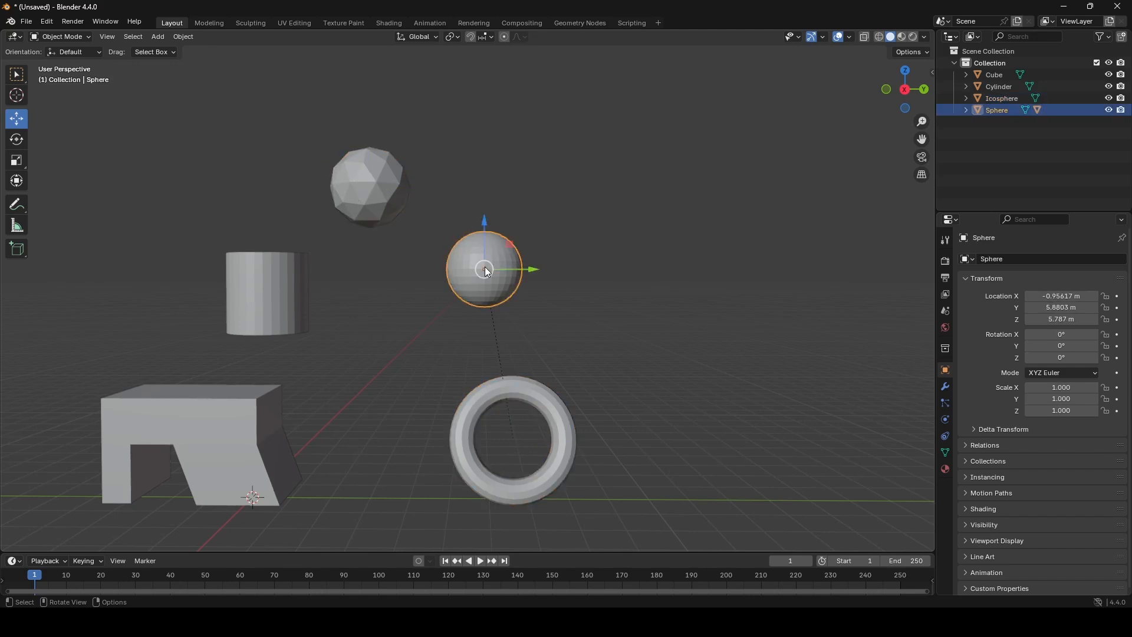
left_click(360, 175)
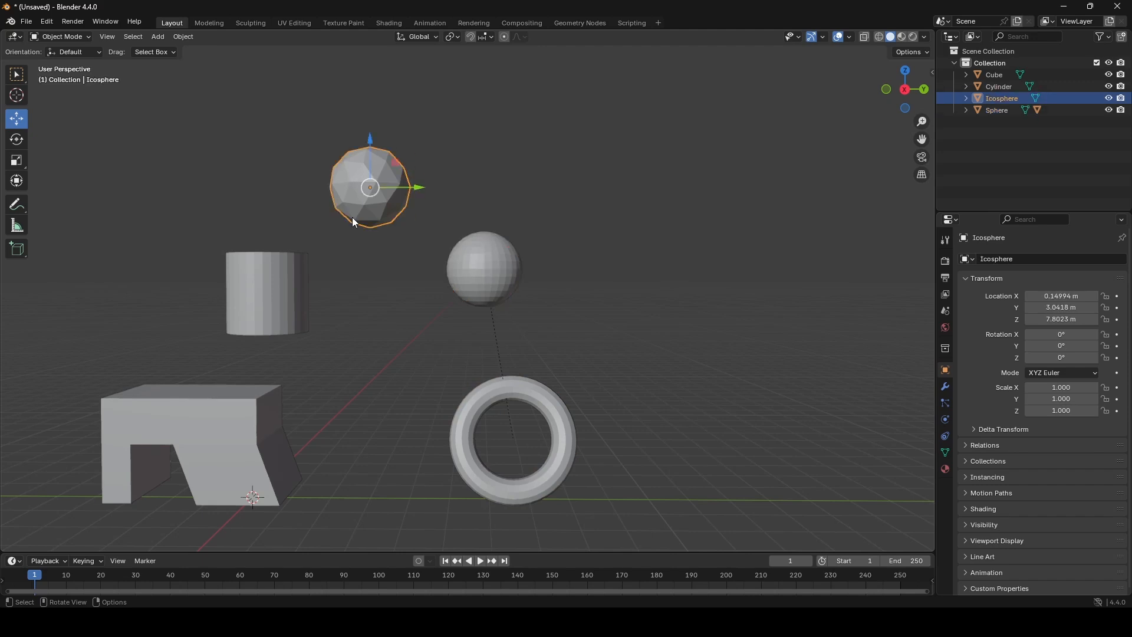
Parent the sphere to the icosphere with the Object option, keeping the icosphere as the active object.
scroll(465, 204, "up", 2)
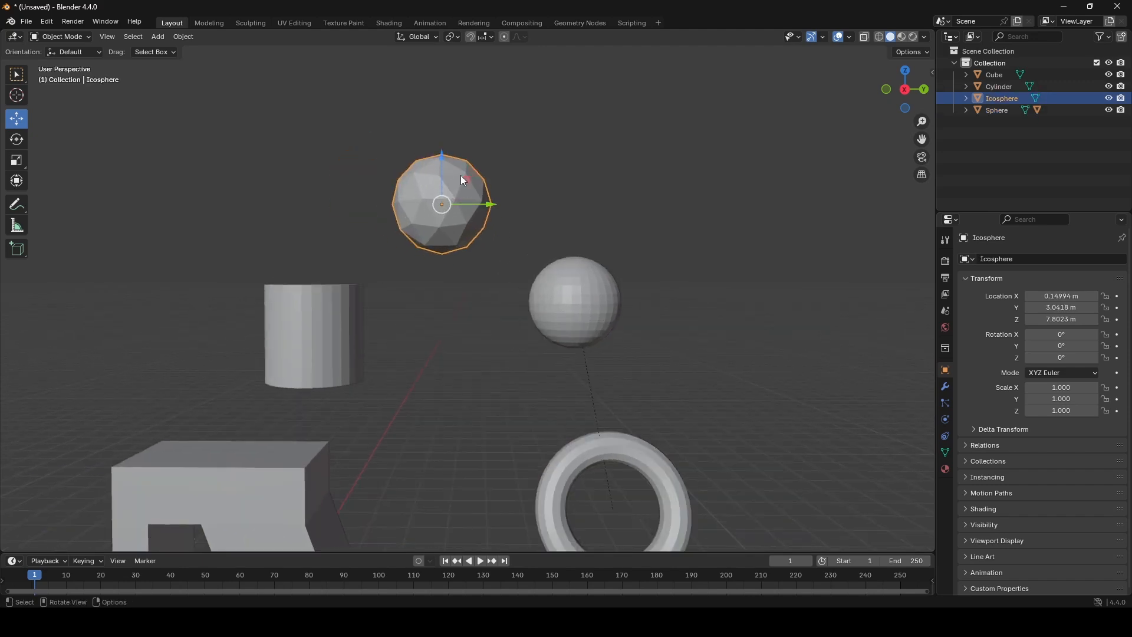
left_click(576, 295)
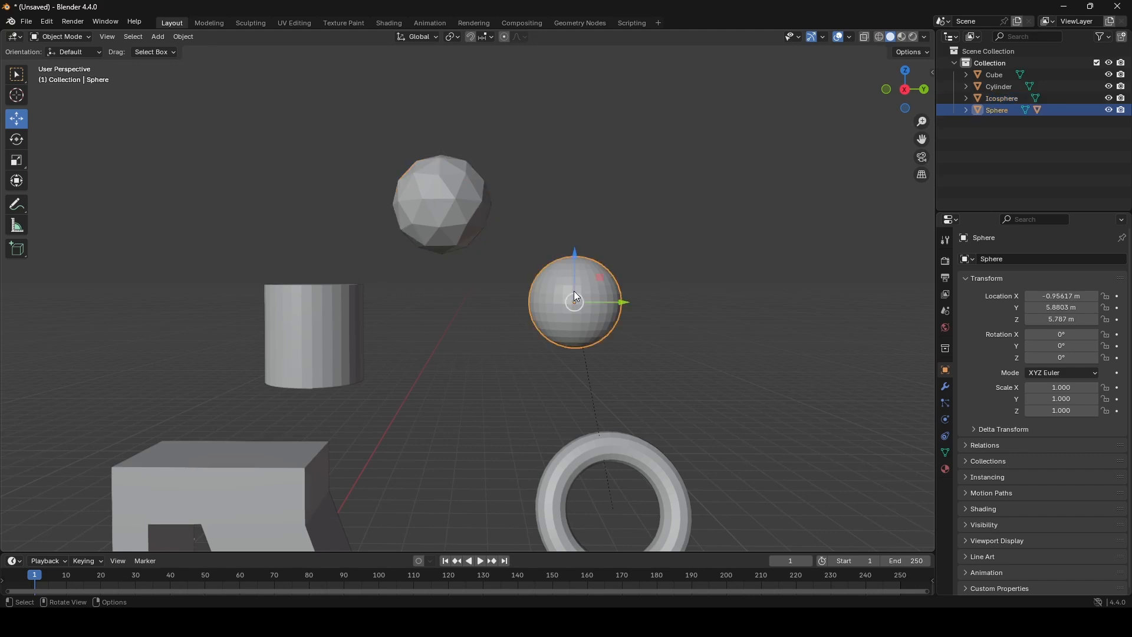
left_click(448, 207, "shift")
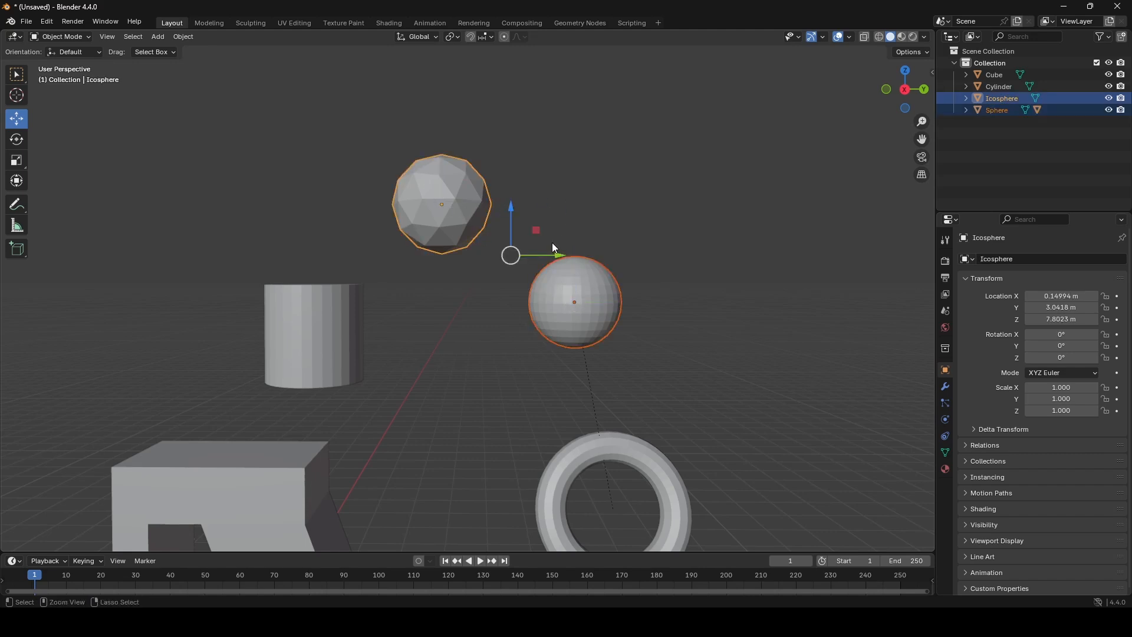
key("ctrl+p")
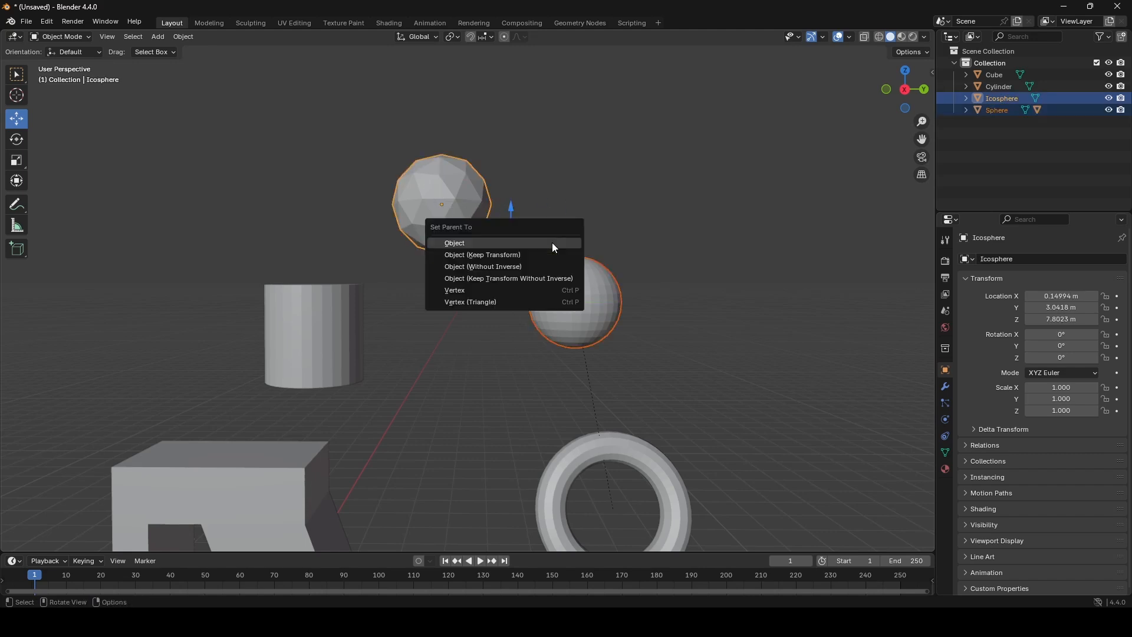
left_click(479, 243)
Try moving the icosphere along the Y axis, cancel the move, and check its linked sphere and torus.
left_click(496, 230)
left_click(487, 223)
scroll(492, 224, "down", 1)
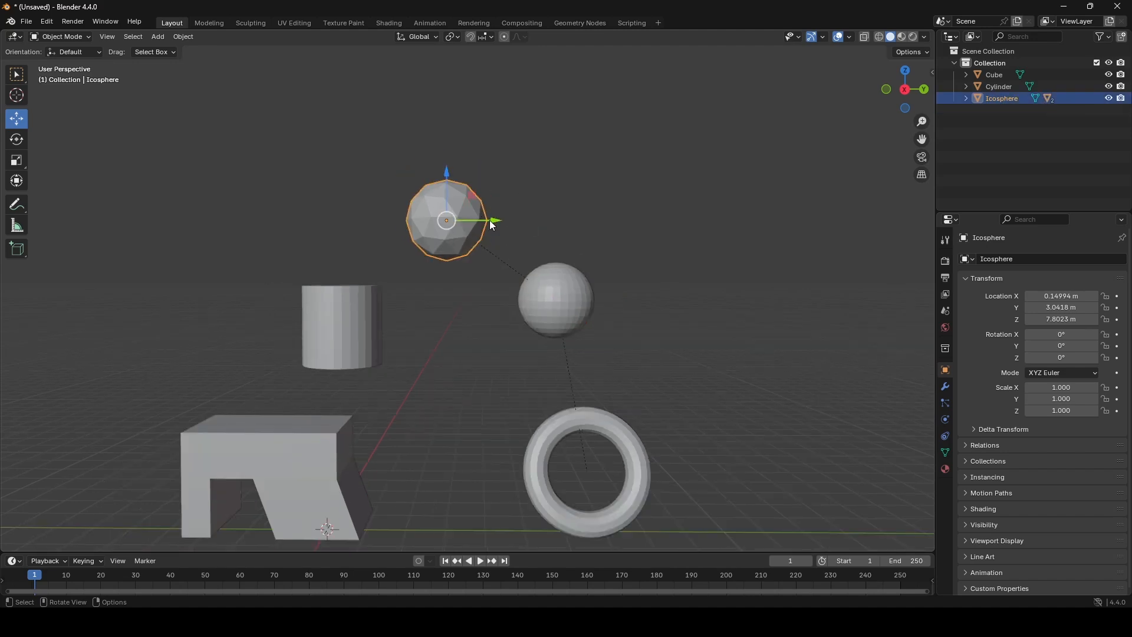
mouse_move(490, 221)
left_mouse_down()
mouse_move(589, 221)
mouse_move(479, 218)
mouse_move(651, 220)
mouse_move(471, 217)
left_mouse_up()
right_click(479, 219)
right_click(470, 217)
left_click(557, 311)
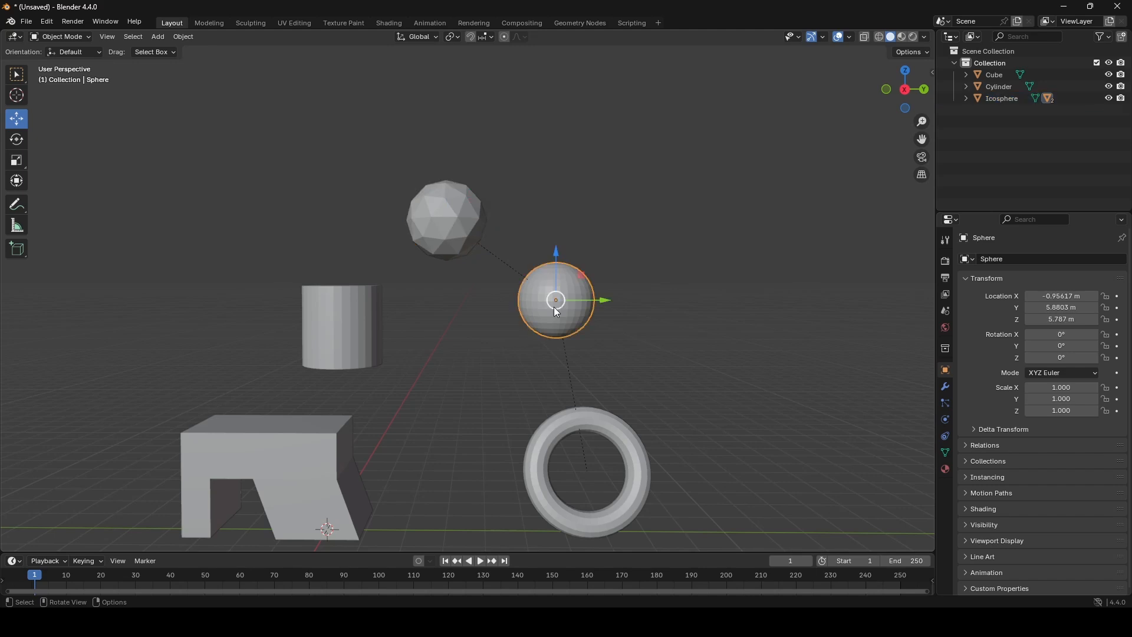
left_click(643, 452)
Parent the icosphere to the cylinder with the Object option, keeping the cylinder as the active object.
scroll(454, 271, "up", 2)
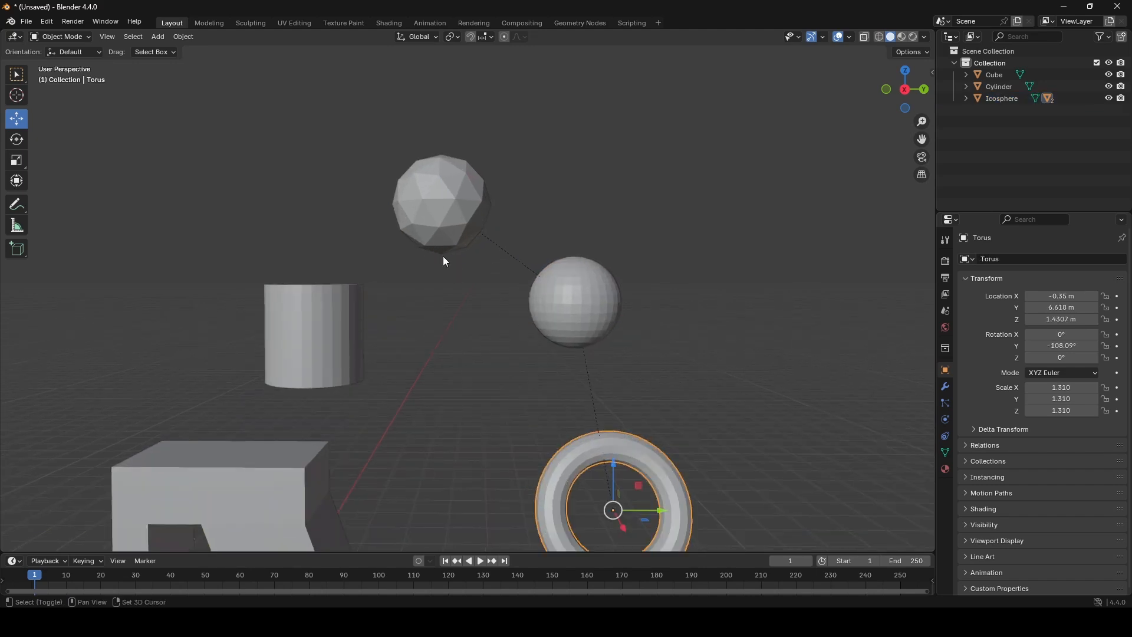
middle_click_drag(443, 255, 575, 269, "shift")
left_click(576, 196)
left_click(462, 335)
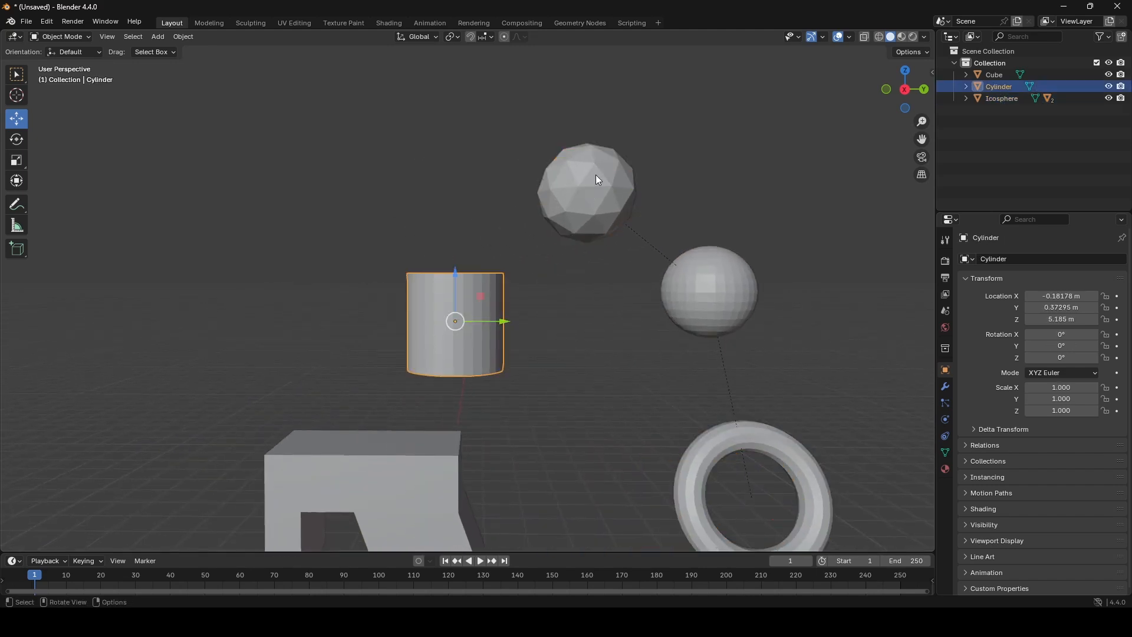
left_click(594, 175)
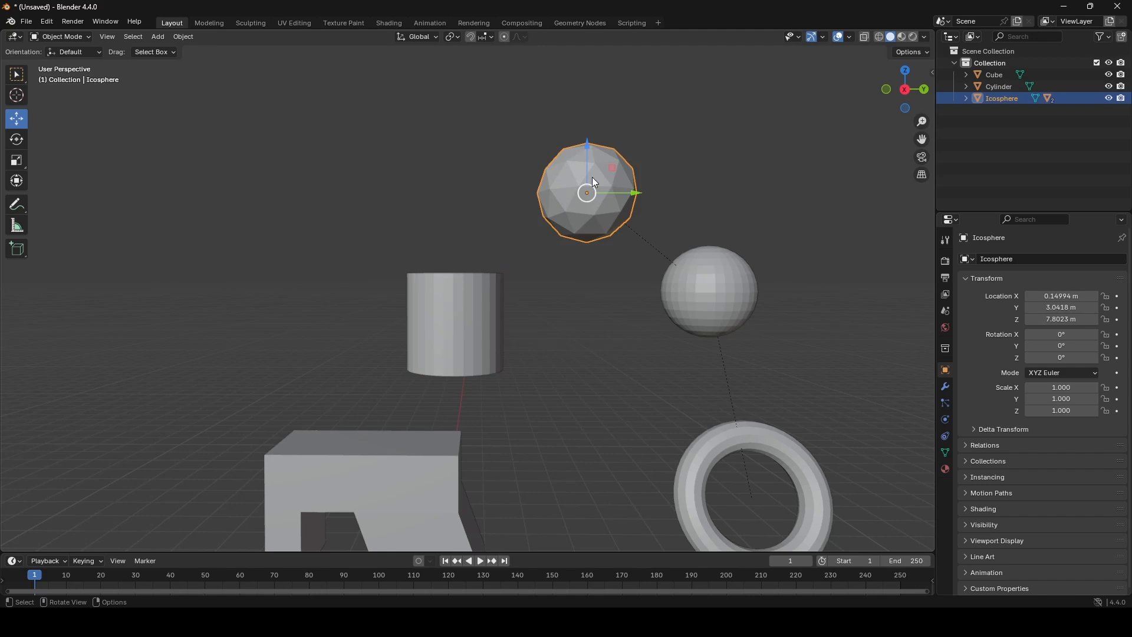
left_click(461, 303, "shift")
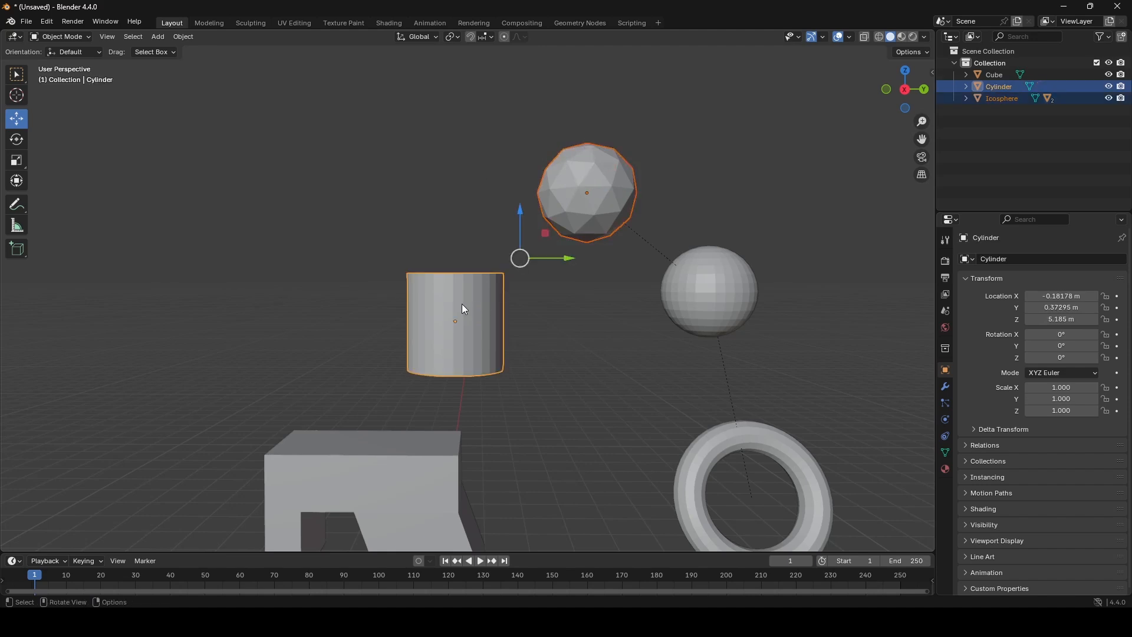
key("ctrl+p")
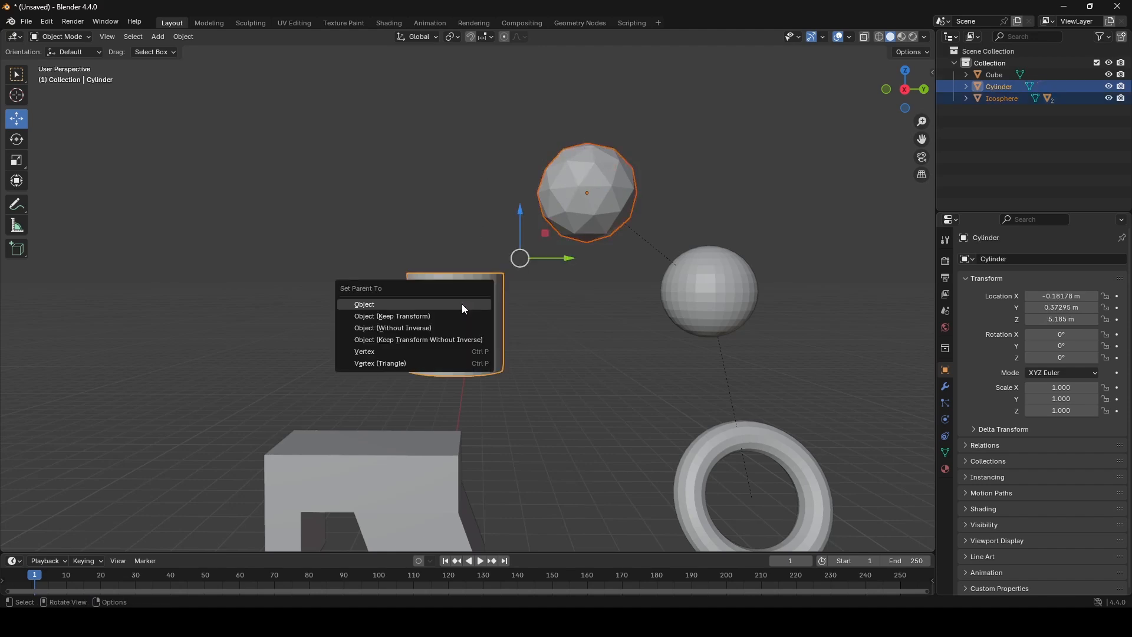
left_click(462, 303)
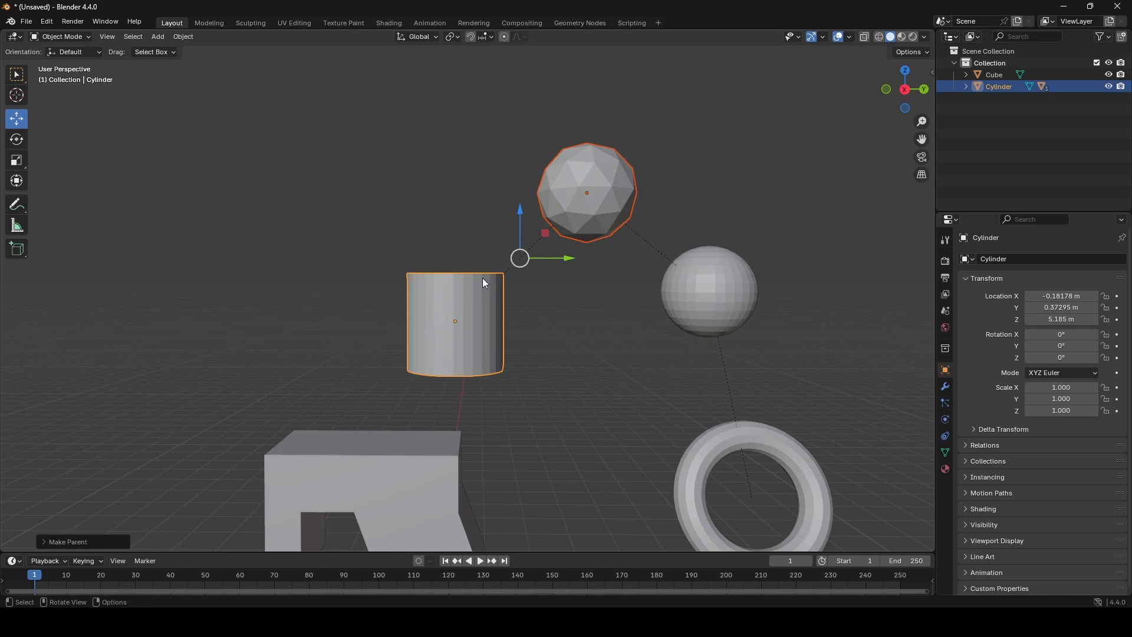
Try moving the cylinder along the Y axis to test its linked objects, and cancel the move.
scroll(495, 266, "down", 2)
middle_click_drag(512, 256, 517, 212, "shift")
left_click(490, 272)
left_click_drag(510, 246, 623, 270)
key("Escape")
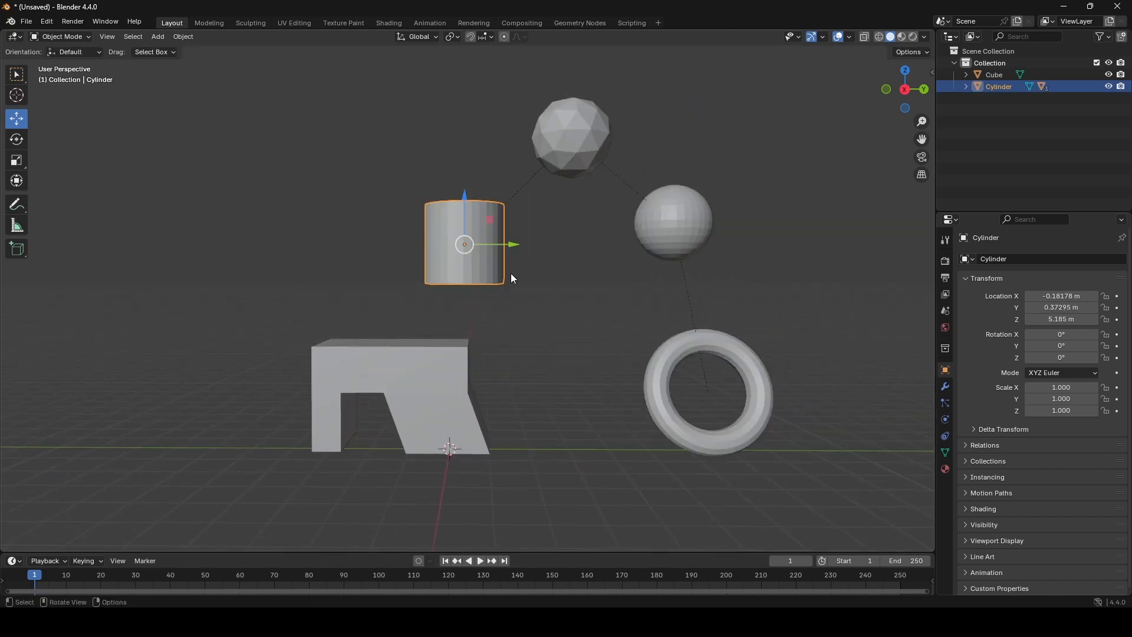
Parent the cylinder to the cube with the Object option, keeping the cube as the active object.
scroll(479, 229, "up", 1)
left_click(429, 394, "shift")
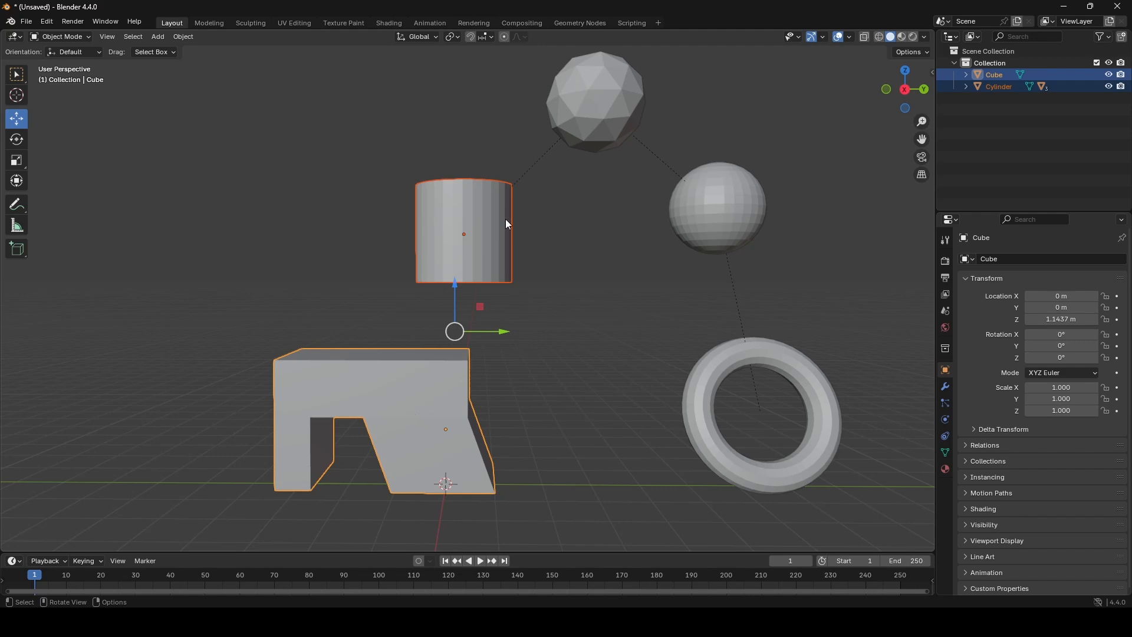
middle_click_drag(454, 218, 429, 265, "shift")
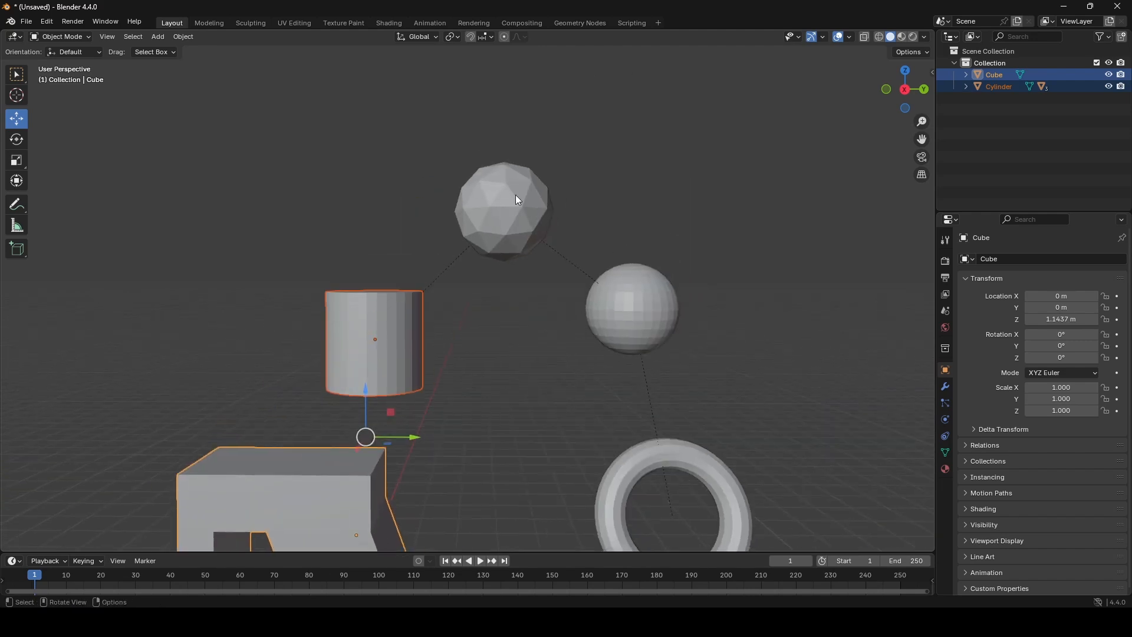
middle_click_drag(330, 380, 478, 319, "shift")
key("ctrl+p")
left_click(406, 301)
Test the full parent chain by moving the cube along the Y axis, cancelling each move and selecting the cylinder and sphere in between.
mouse_move(530, 403)
left_mouse_down()
mouse_move(442, 406)
mouse_move(511, 413)
left_mouse_up()
right_click(512, 412)
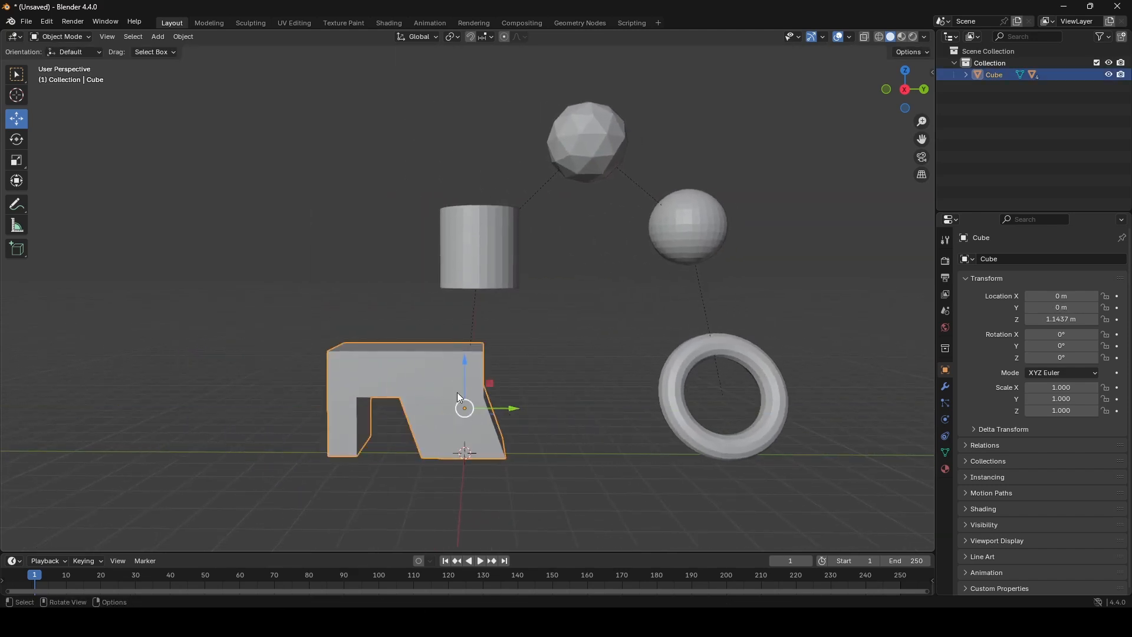
left_click(479, 258)
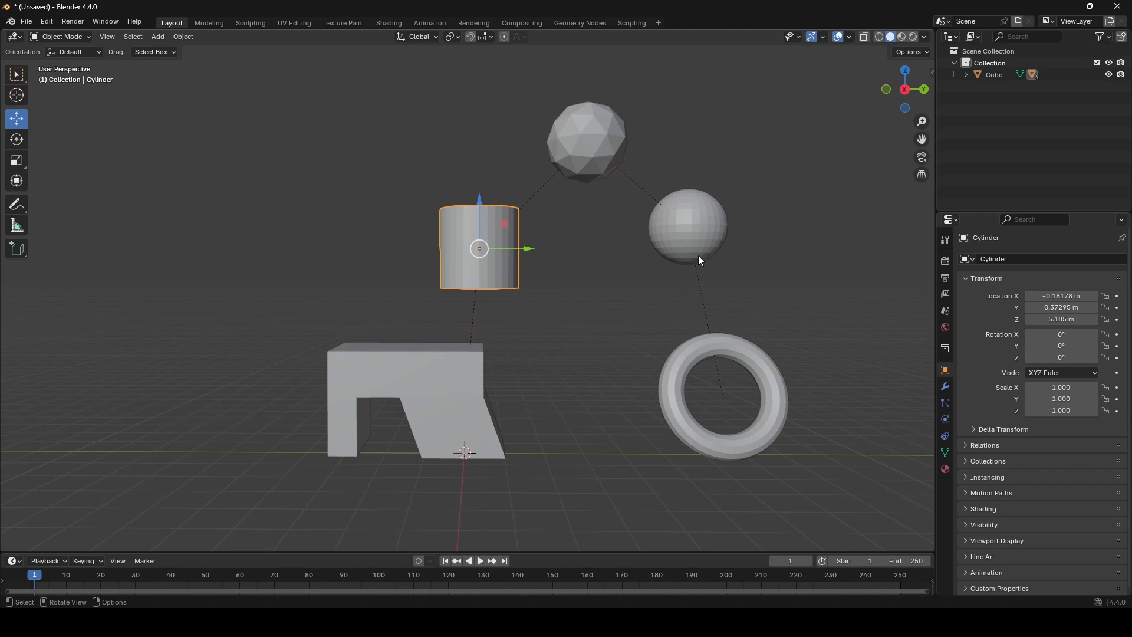
left_click(706, 224)
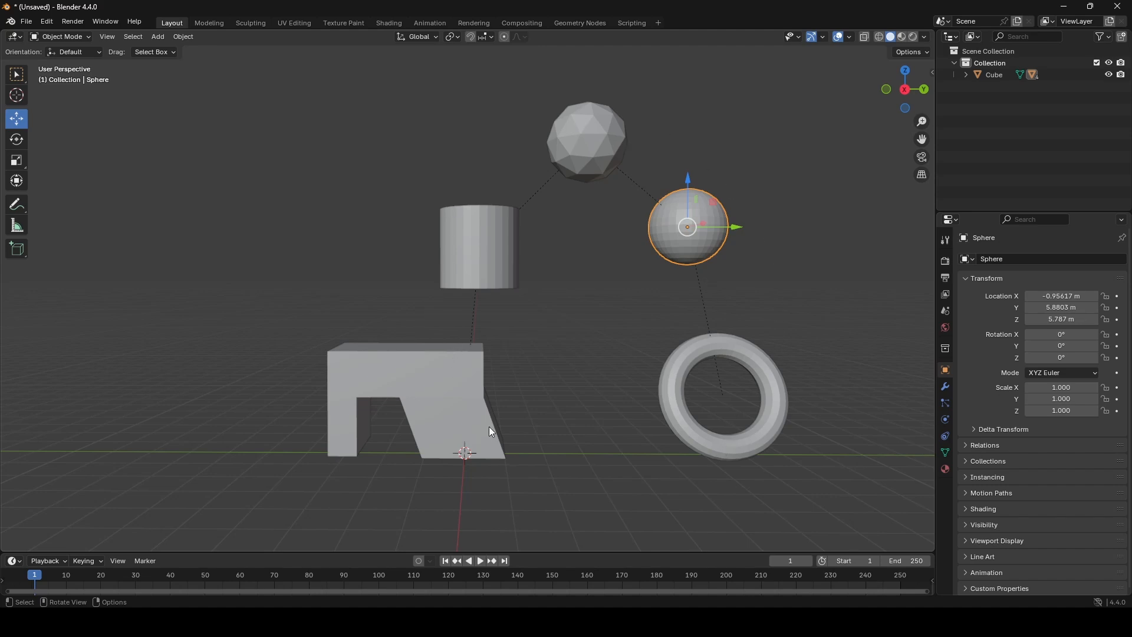
left_click(457, 403)
key("g")
key("y")
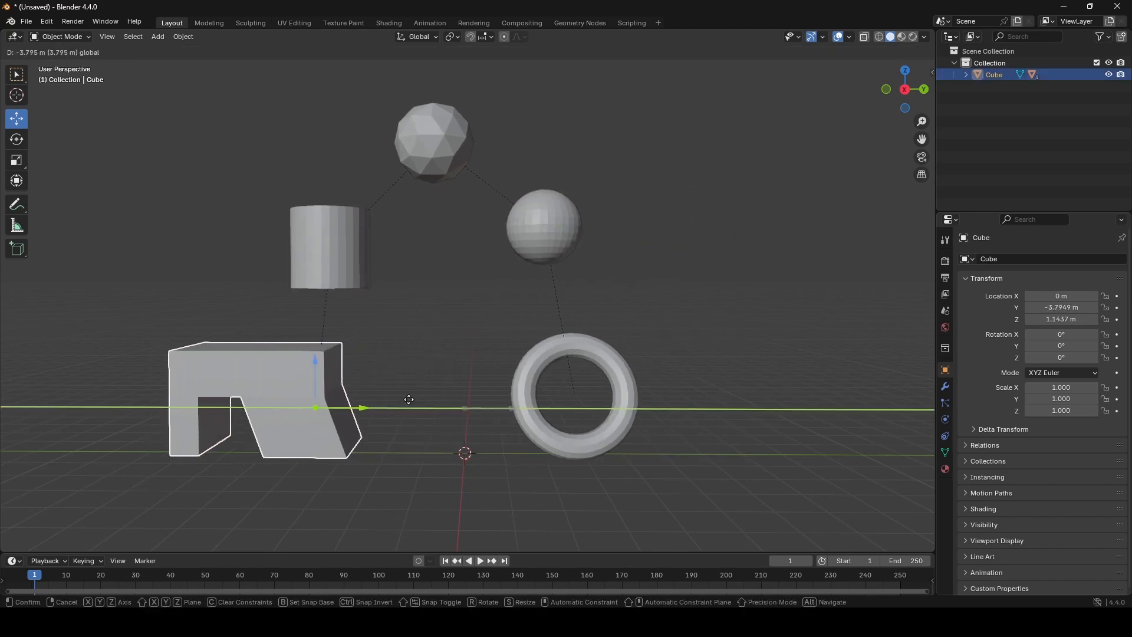
key("Escape")
Try moving the cylinder, the sphere and the icosphere in turn along the Y axis, cancelling each move.
left_click(466, 262)
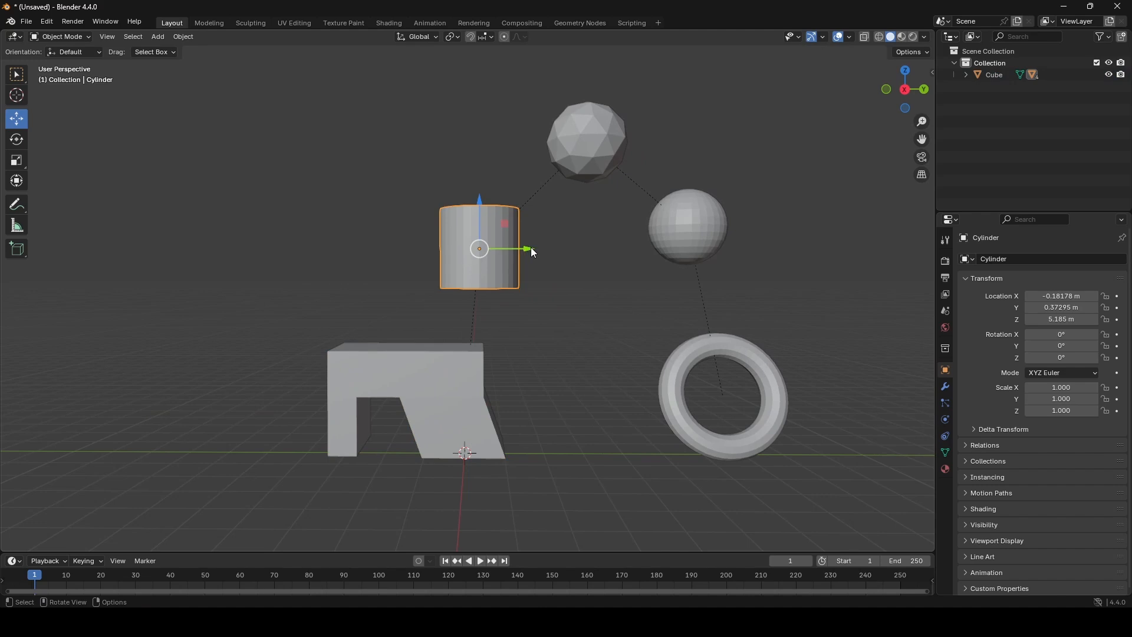
mouse_move(531, 247)
left_mouse_down()
mouse_move(466, 248)
mouse_move(567, 248)
mouse_move(514, 255)
left_mouse_up()
left_click(657, 243)
mouse_move(736, 233)
left_mouse_down()
mouse_move(886, 229)
mouse_move(730, 226)
mouse_move(743, 224)
left_mouse_up()
left_click(601, 141)
left_click_drag(635, 142, 672, 143)
right_click(671, 143)
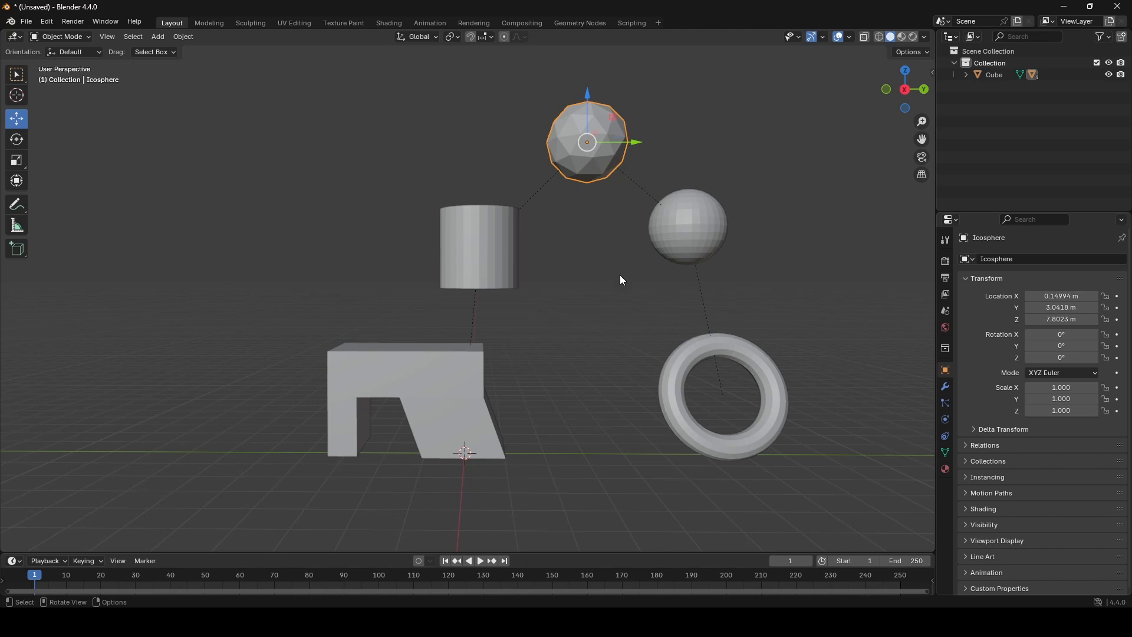
Start a new file without saving the changes to the parenting scene.
scroll(618, 275, "down", 1)
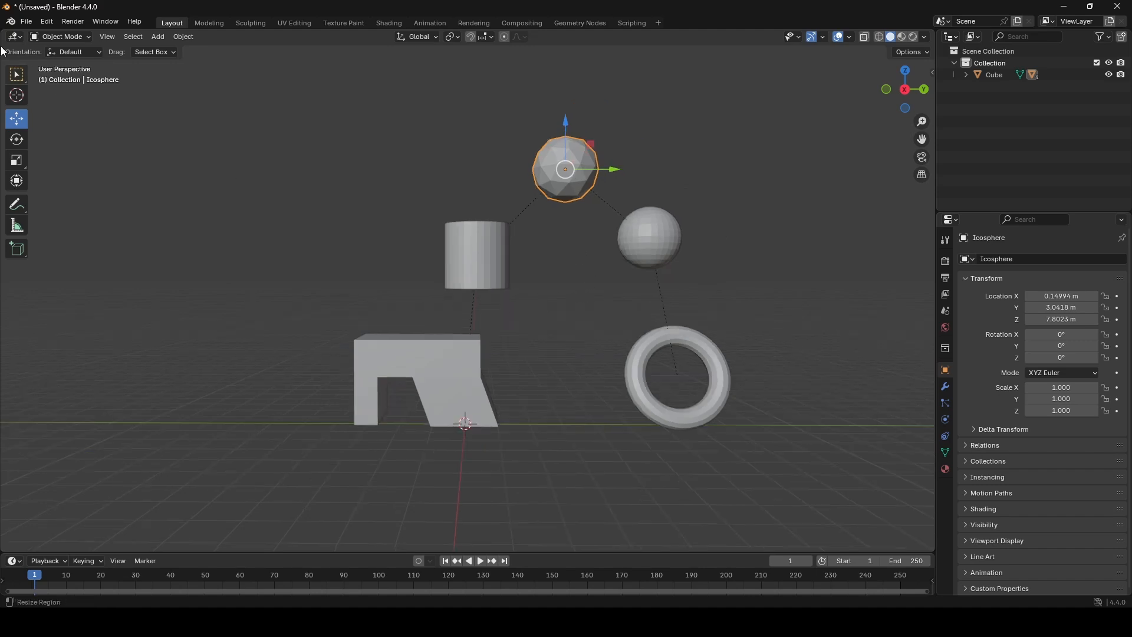
left_click(27, 22)
left_click(29, 23)
left_click(29, 25)
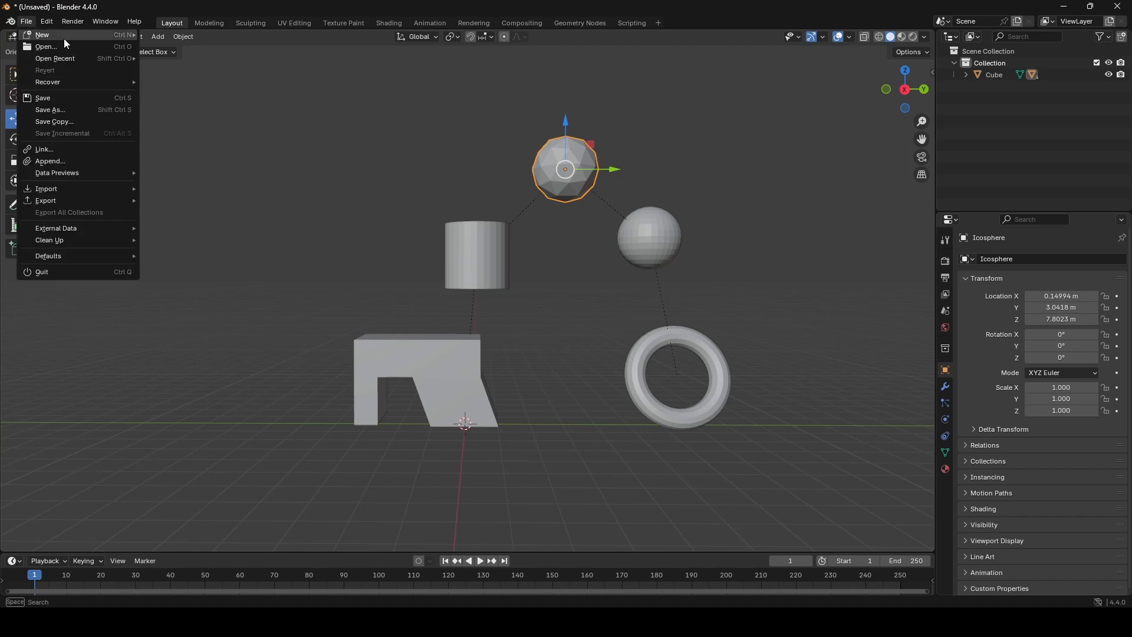
mouse_move(63, 38)
left_click(185, 37)
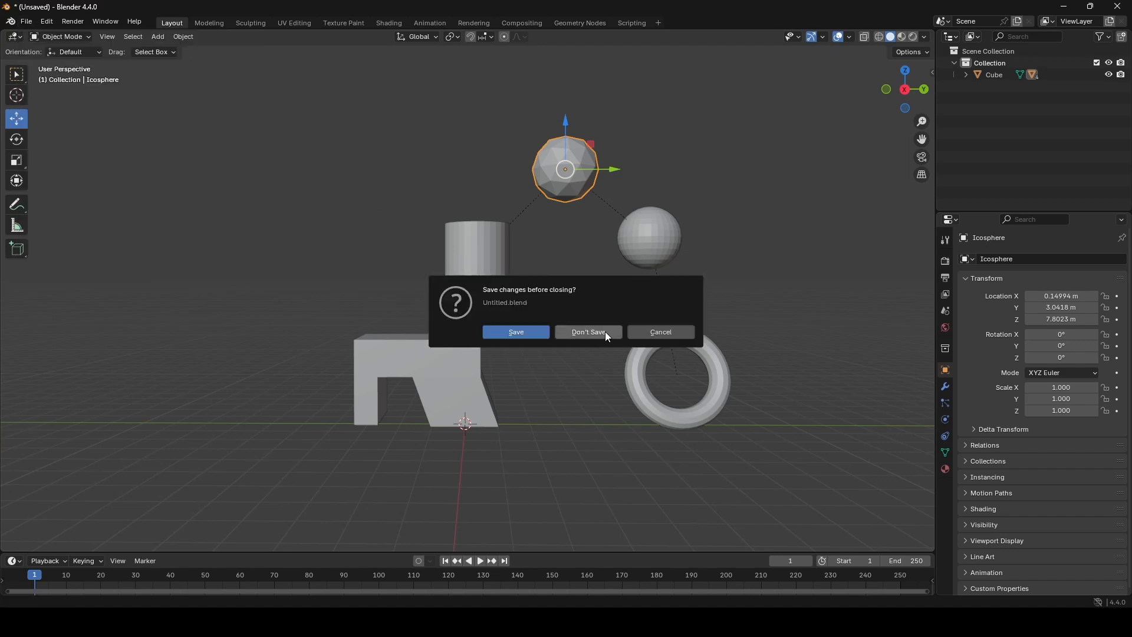
left_click(603, 332)
Delete the default camera and light from the new scene.
middle_click_drag(524, 276, 320, 384)
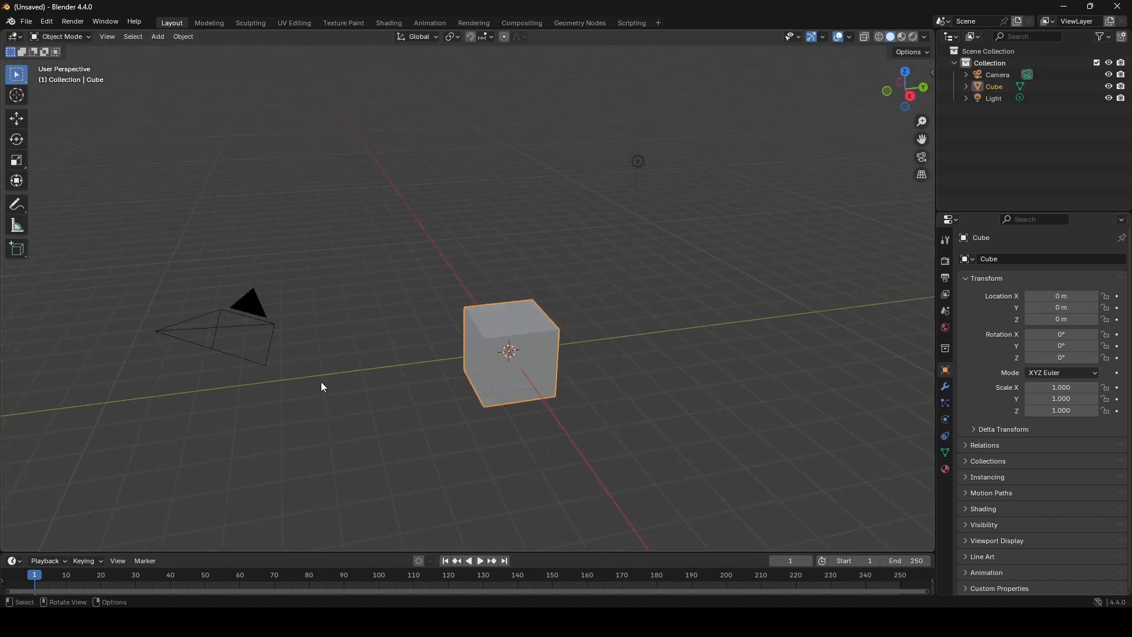
left_click(302, 287)
key("x")
left_click(302, 287)
left_click_drag(695, 215, 603, 139)
key("x")
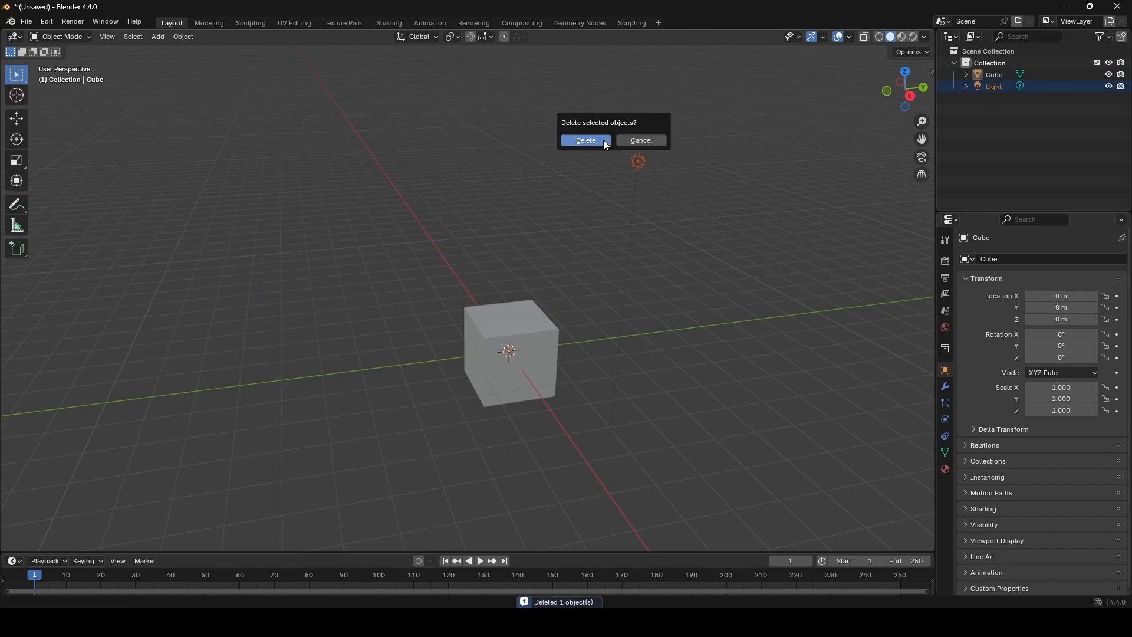
left_click(603, 139)
Move the default cube up along the Z axis to about 0.98 m.
left_click(16, 118)
middle_click_drag(552, 329, 517, 267)
left_click(550, 322)
scroll(542, 323, "up", 2)
scroll(567, 280, "up", 1)
left_click_drag(522, 273, 510, 208)
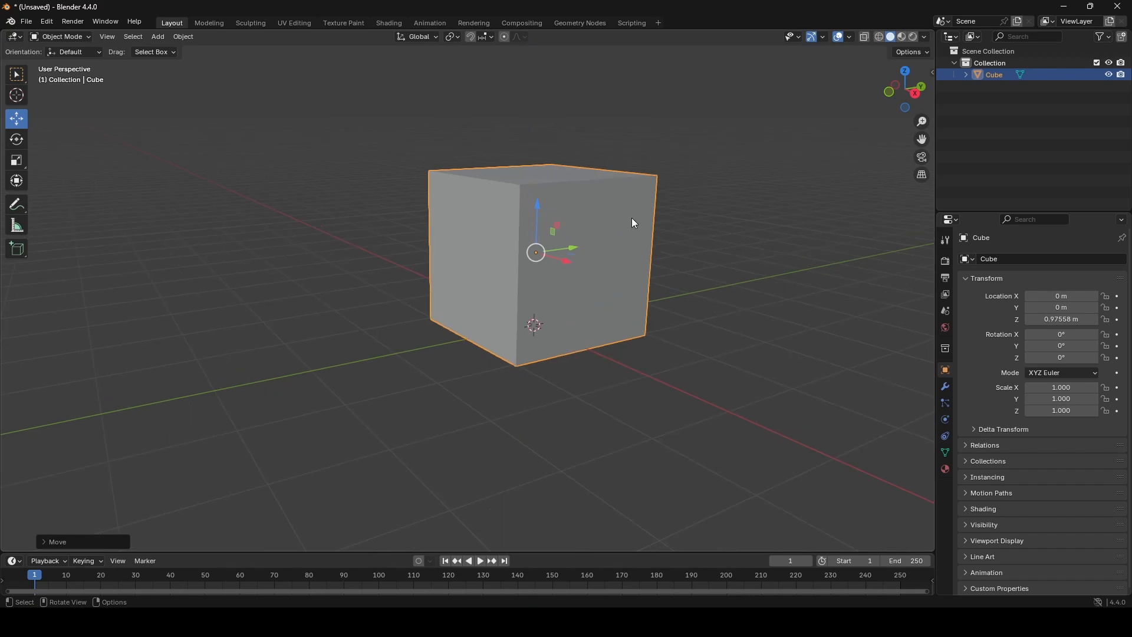
Stretch the cube along Z to a scale of about 1.66 and raise it to about 1.76 m.
key("s")
key("z")
left_click(695, 217)
left_click_drag(541, 203, 542, 140)
Add a plane beneath the box and scale it up uniformly to about 2.56.
key("shift+a")
left_click(711, 210)
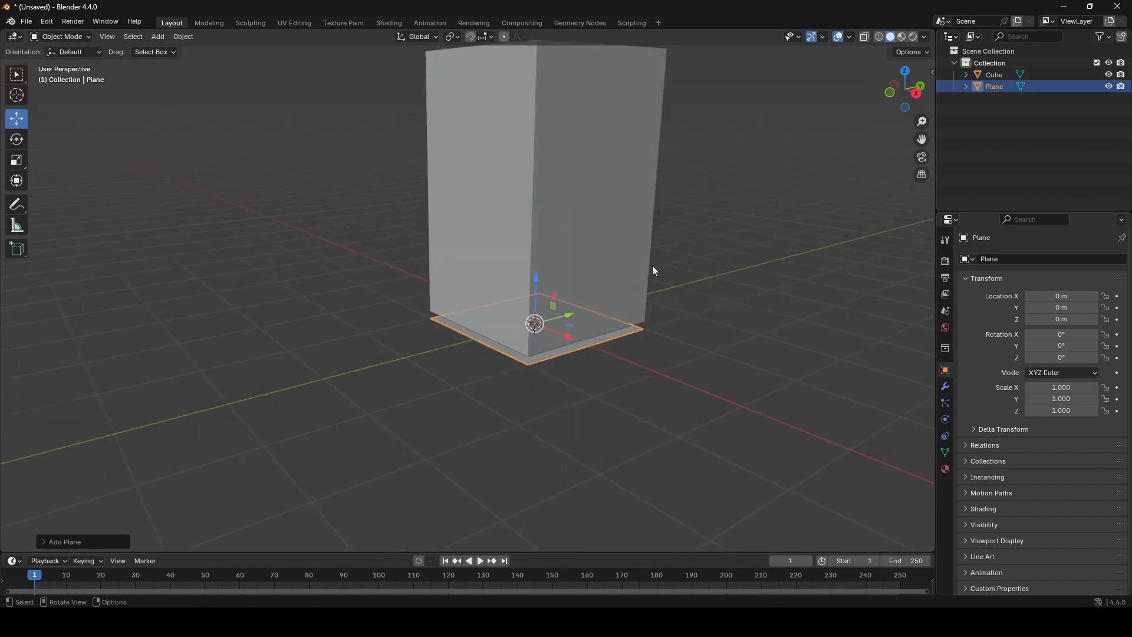
scroll(589, 271, "down", 2)
key("s")
left_click(617, 277)
Stretch the plane along the Y axis into a long strip and shift it along the X axis.
key("s")
key("y")
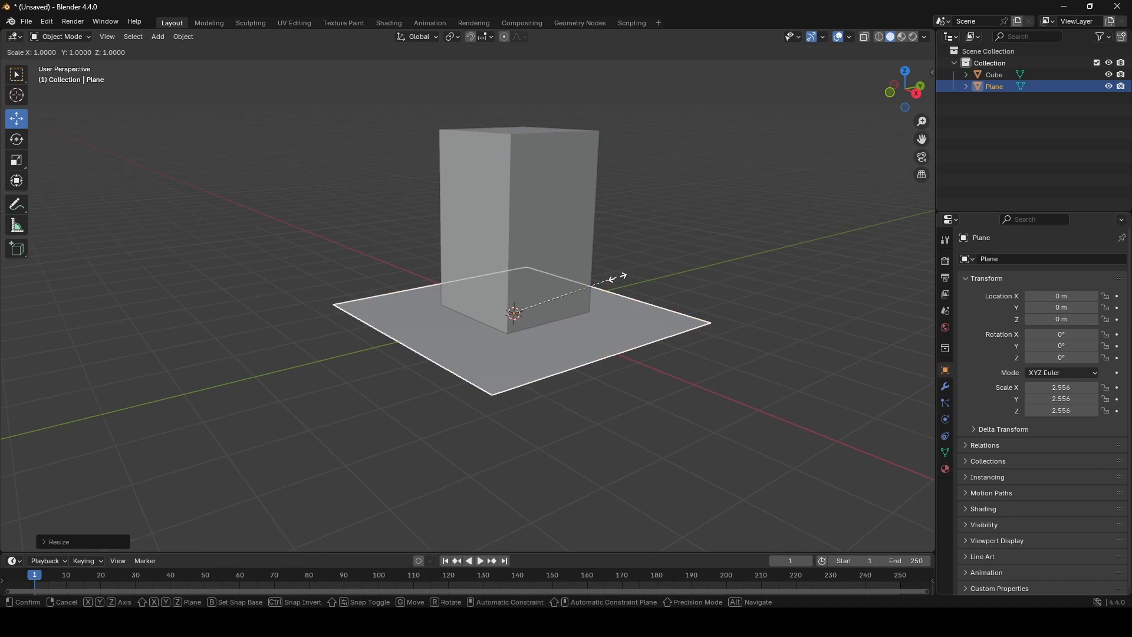
left_click(480, 336)
left_click_drag(544, 321, 605, 347)
scroll(572, 331, "up", 1)
middle_click_drag(572, 331, 542, 328)
Move the box along the Y axis to about -2.81 m and open its mesh for face editing.
left_click(550, 267)
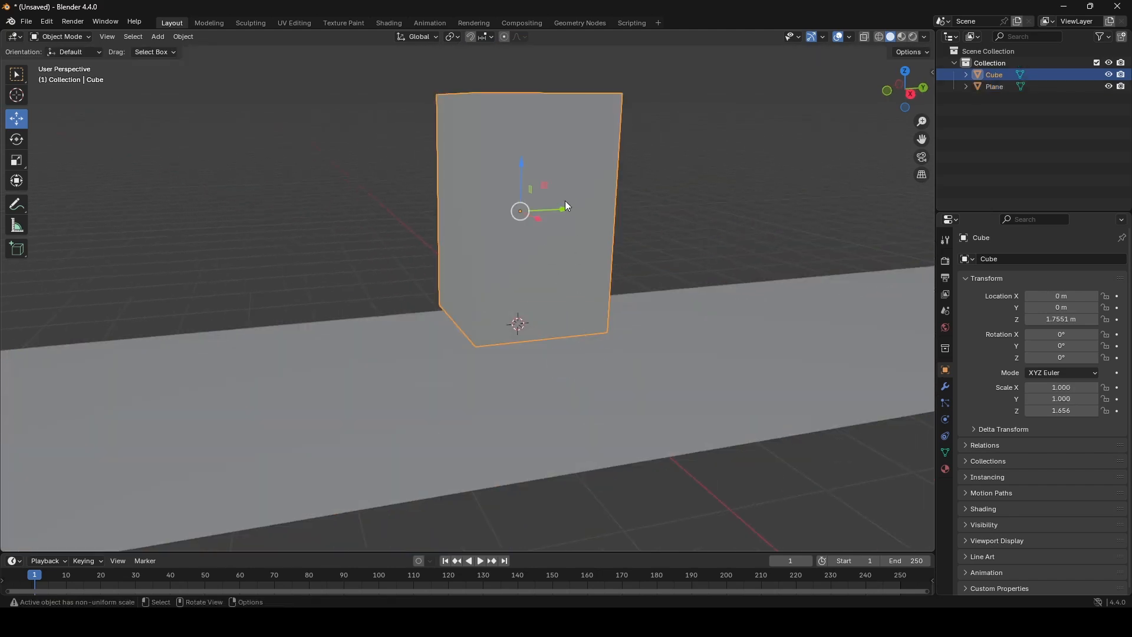
left_click_drag(567, 206, 382, 216)
left_click(61, 37)
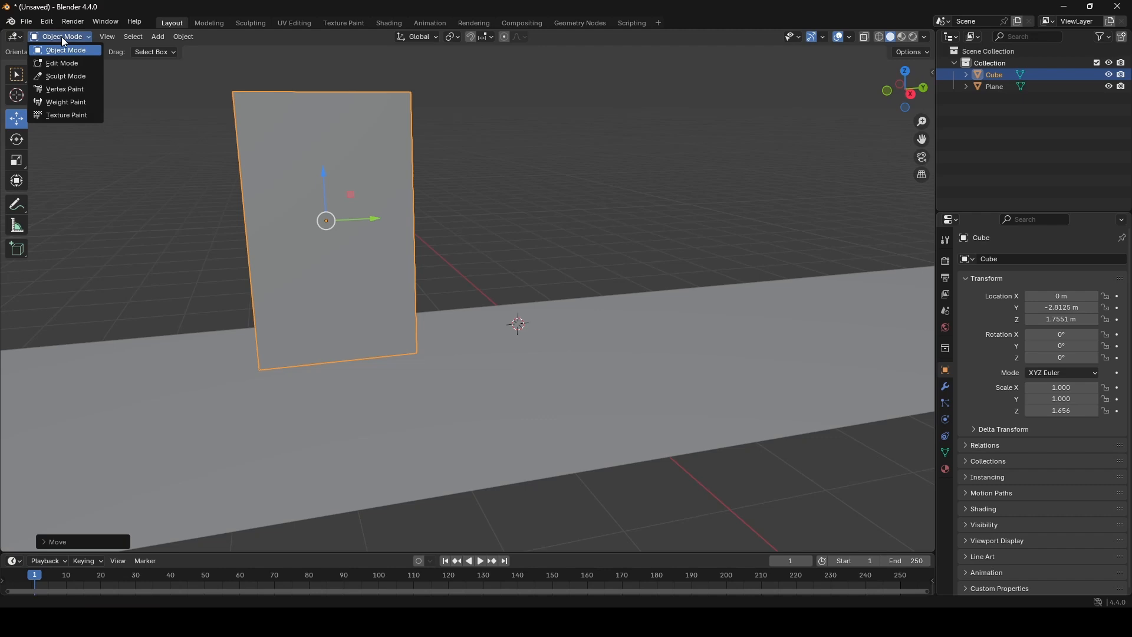
left_click(73, 68)
middle_click_drag(230, 103, 177, 101)
left_click(117, 37)
Raise the top face of the box along the Z axis to make it taller.
scroll(344, 201, "up", 1)
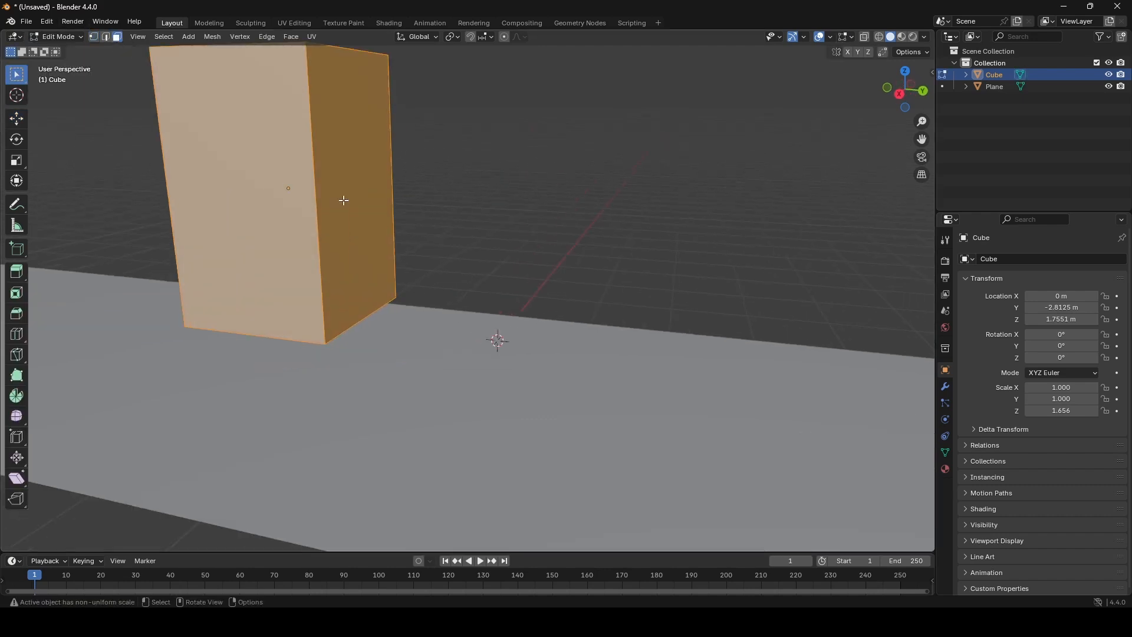
middle_click_drag(344, 201, 511, 177)
left_click(509, 185)
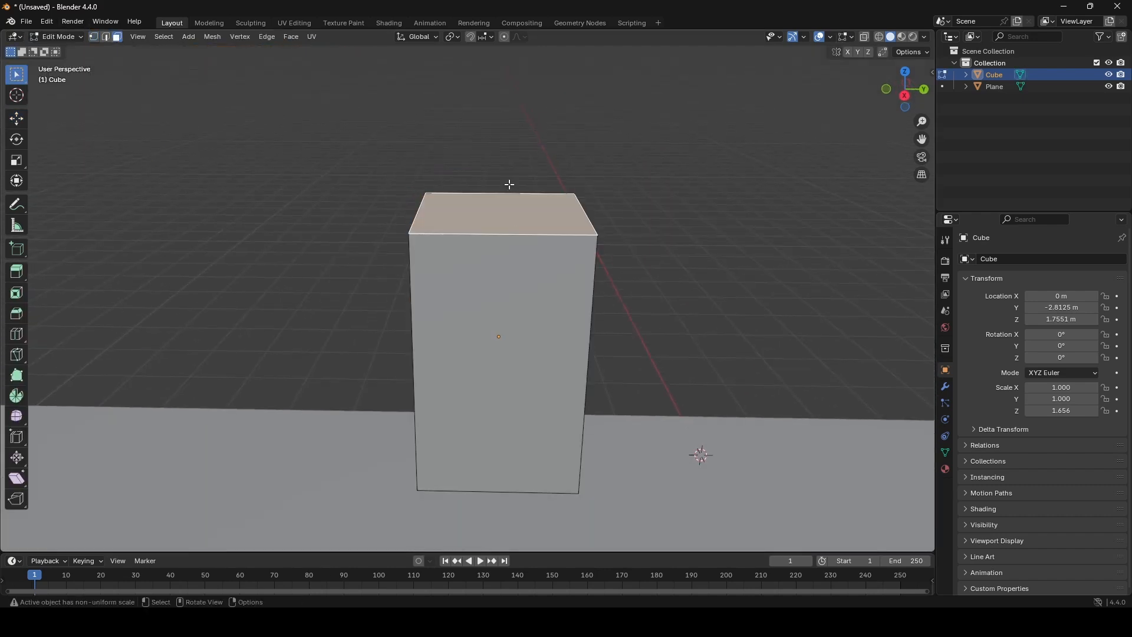
left_click(17, 118)
left_click_drag(508, 166, 511, 128)
Add a centred horizontal loop cut around the middle of the box.
middle_click_drag(444, 209, 511, 194)
left_click(475, 271)
middle_click_drag(475, 279, 437, 275)
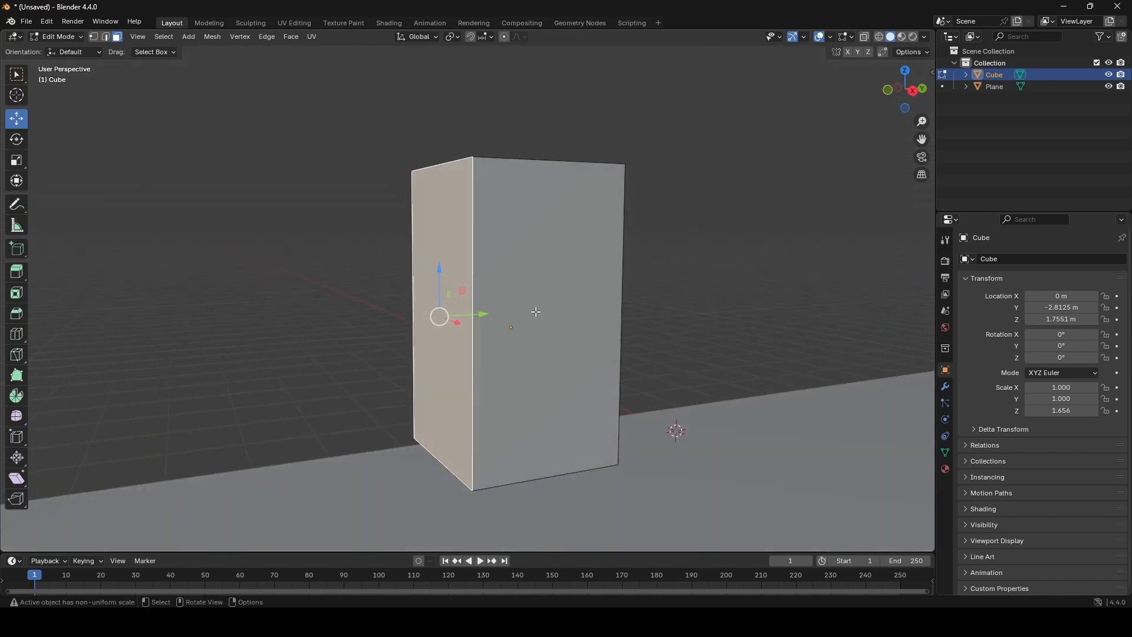
key("ctrl+r")
left_click(476, 249)
right_click(476, 249)
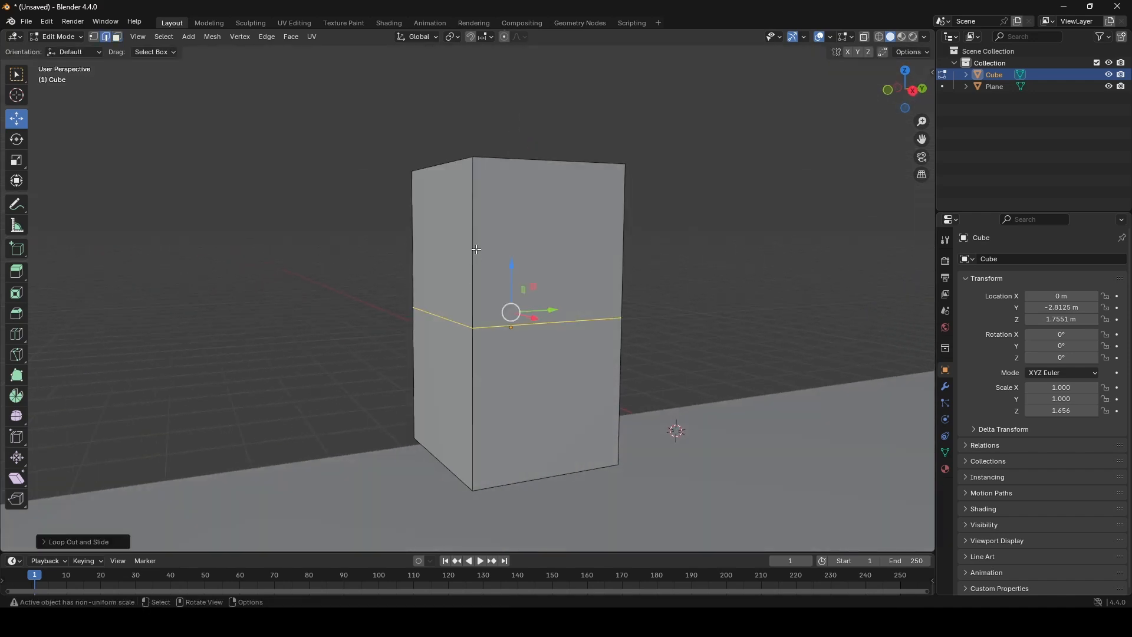
Extrude the lower half of the box's negative-Y side face outward to form a side block.
key("3")
left_click(442, 397)
middle_click_drag(442, 396, 510, 354)
key("e")
left_click(412, 363)
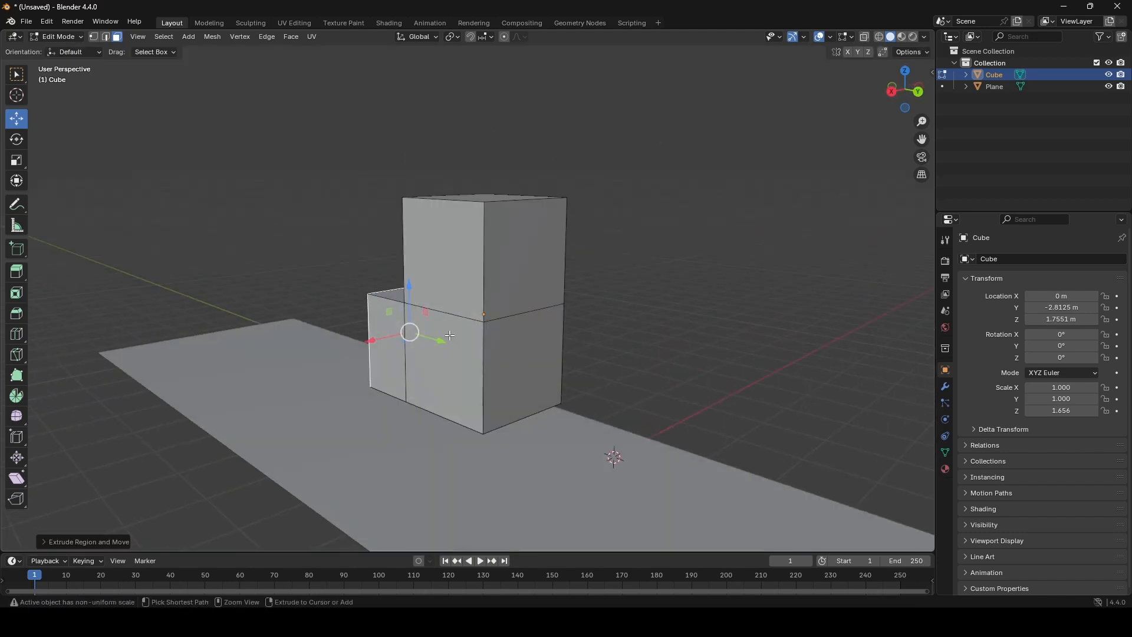
Add two evenly spaced vertical loop cuts across the front of the tall box.
key("ctrl+r")
scroll(438, 235, "up", 1)
left_click(439, 234)
right_click(438, 234)
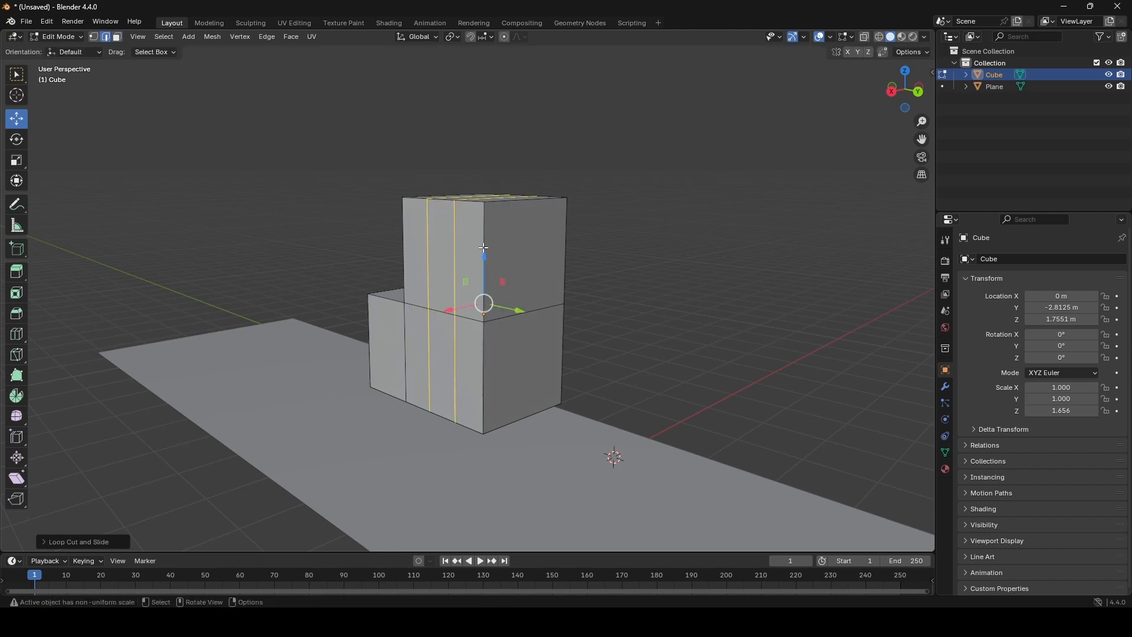
Extrude the six front faces of the tall box individually outward by about 0.1 m.
middle_click_drag(438, 242, 518, 280)
key("3")
left_click(489, 301)
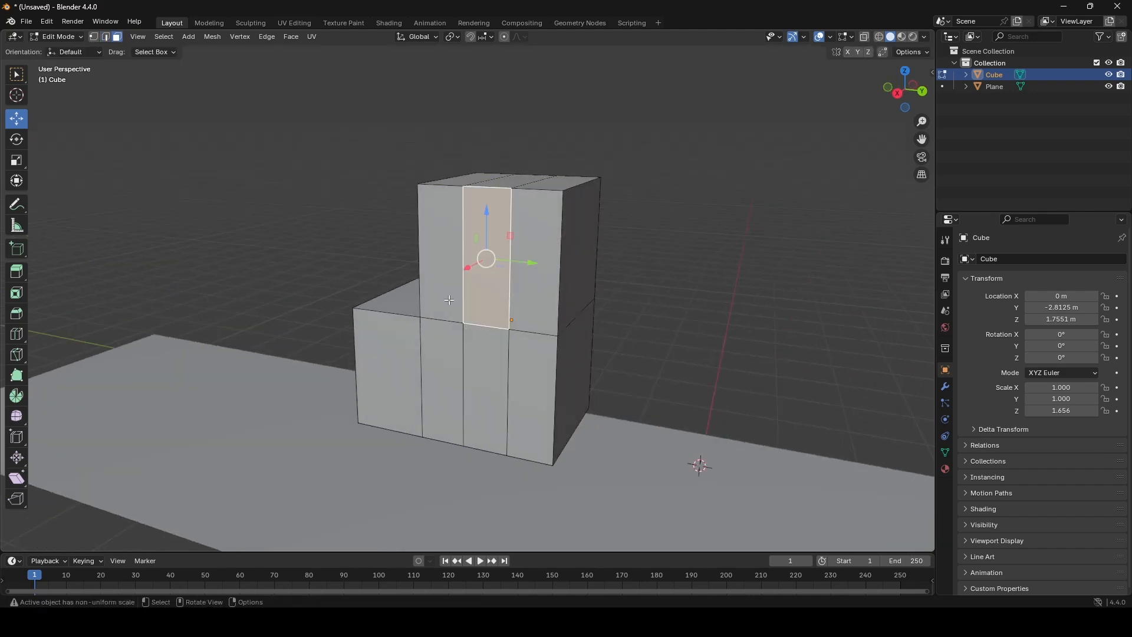
left_click(441, 285, "shift")
left_click(536, 266, "shift")
left_click(525, 375, "shift")
left_click(466, 383, "shift")
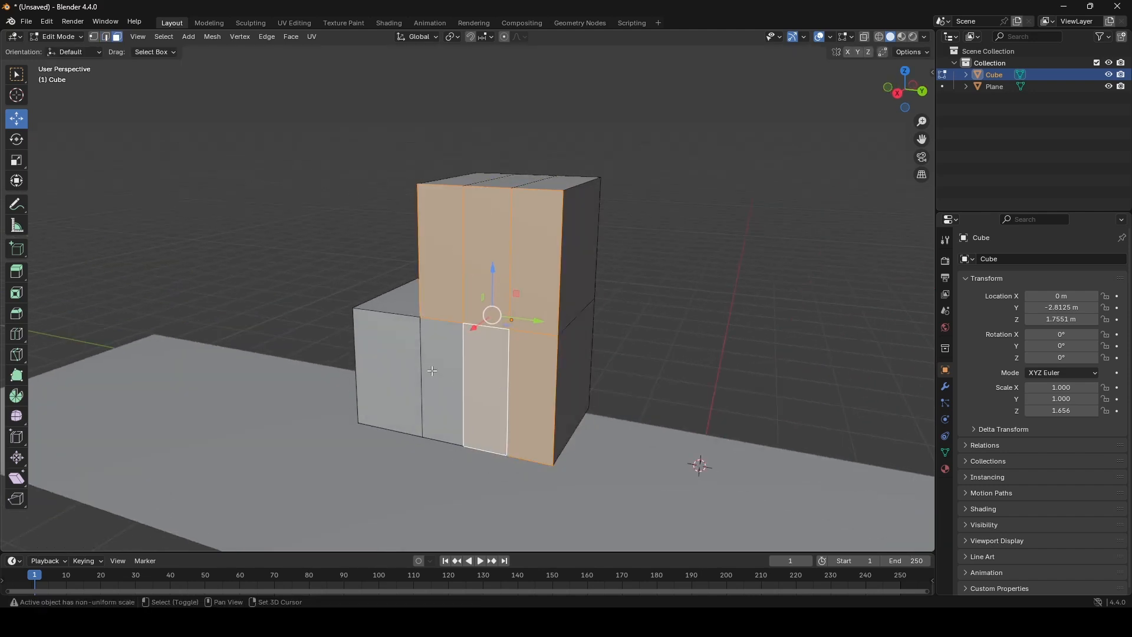
middle_click_drag(432, 370, 451, 278)
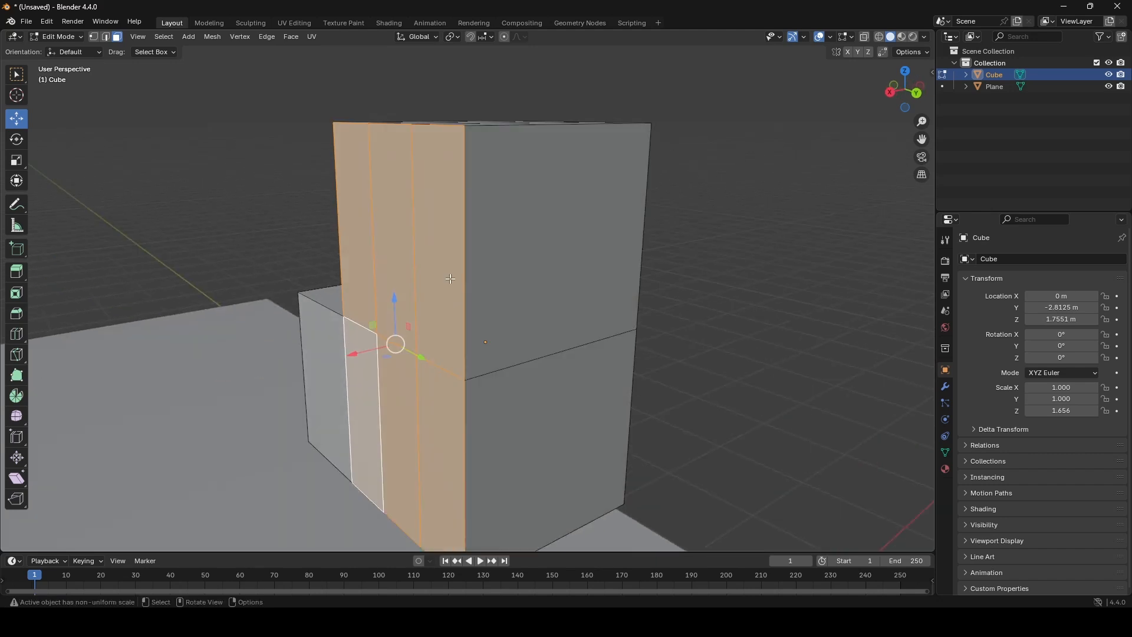
right_click(450, 278)
left_click(454, 279)
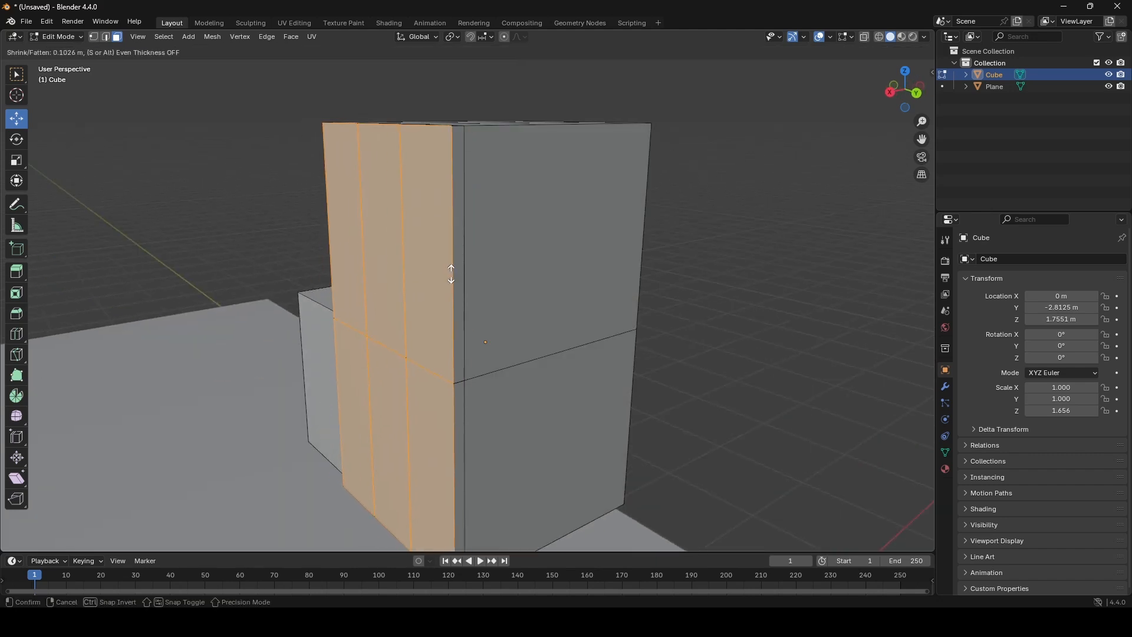
left_click(451, 274)
key("s")
key("Escape")
key("s")
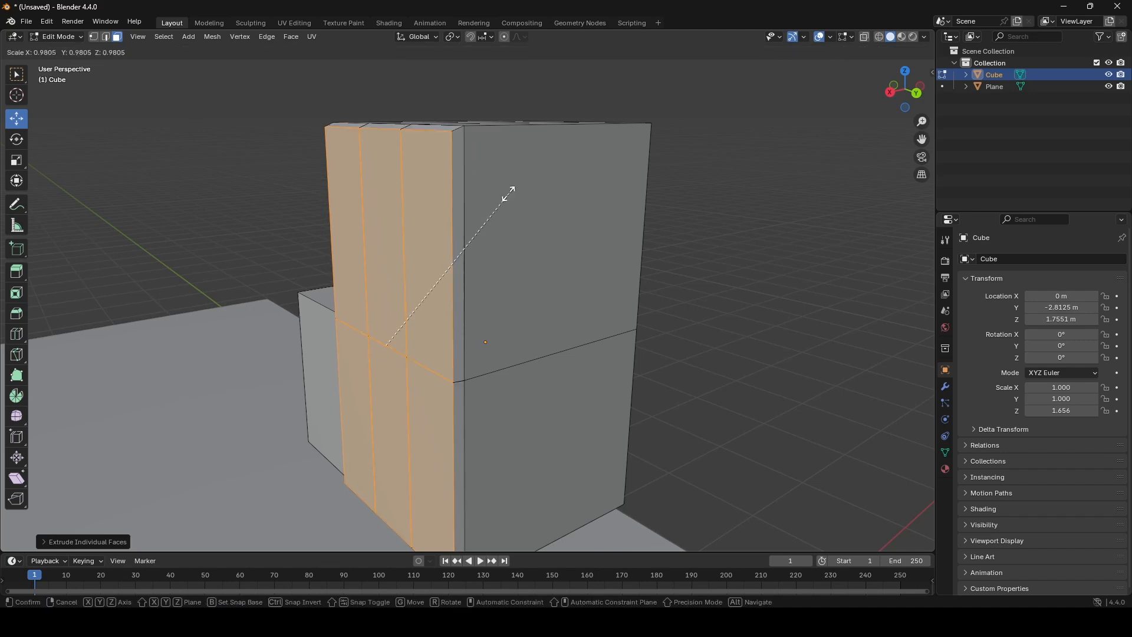
key("Escape")
Scale down each of the three upper front faces separately to form panels with sloped edges.
middle_click_drag(489, 207, 471, 211)
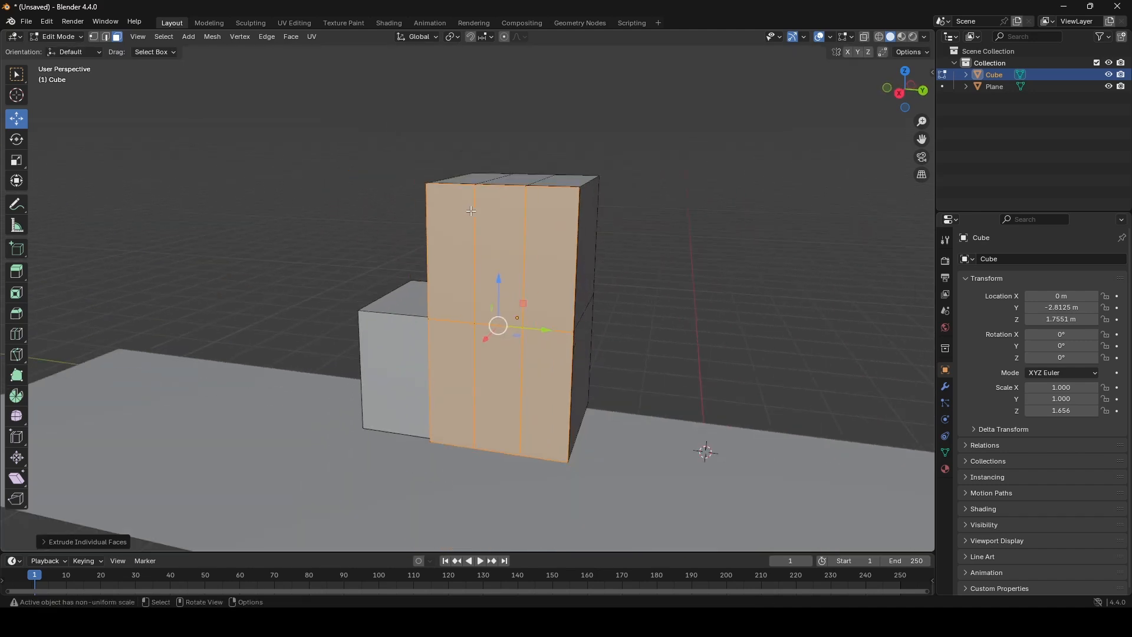
scroll(471, 211, "up", 1)
left_click(562, 256)
scroll(639, 222, "up", 1)
middle_click_drag(635, 229, 604, 264, "shift")
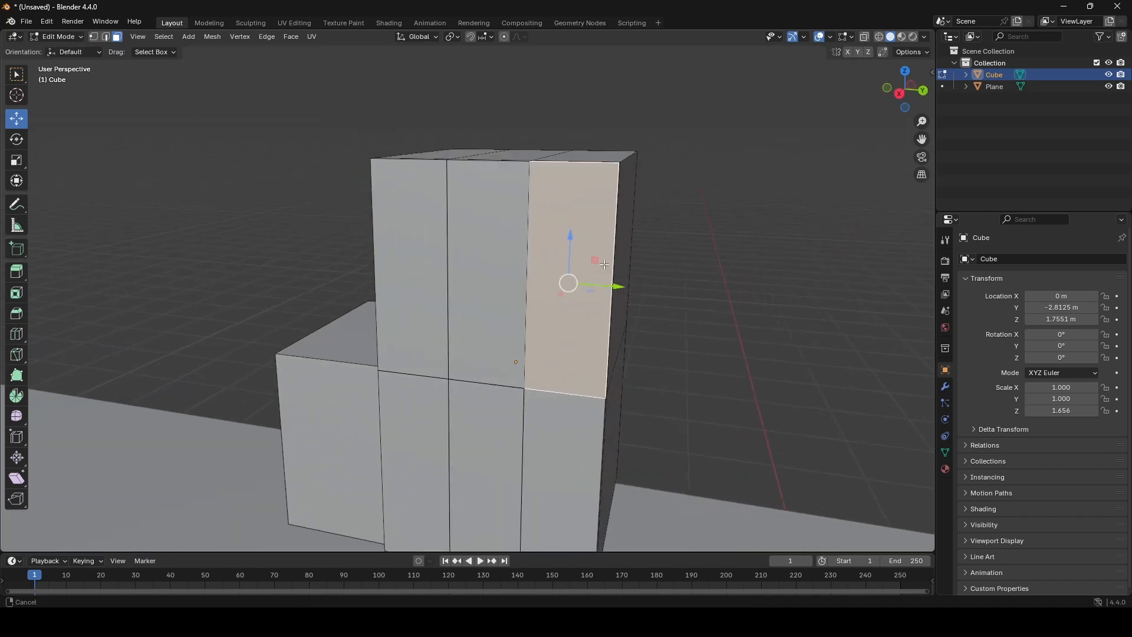
key("i")
left_click(650, 205)
left_click(489, 253)
key("s")
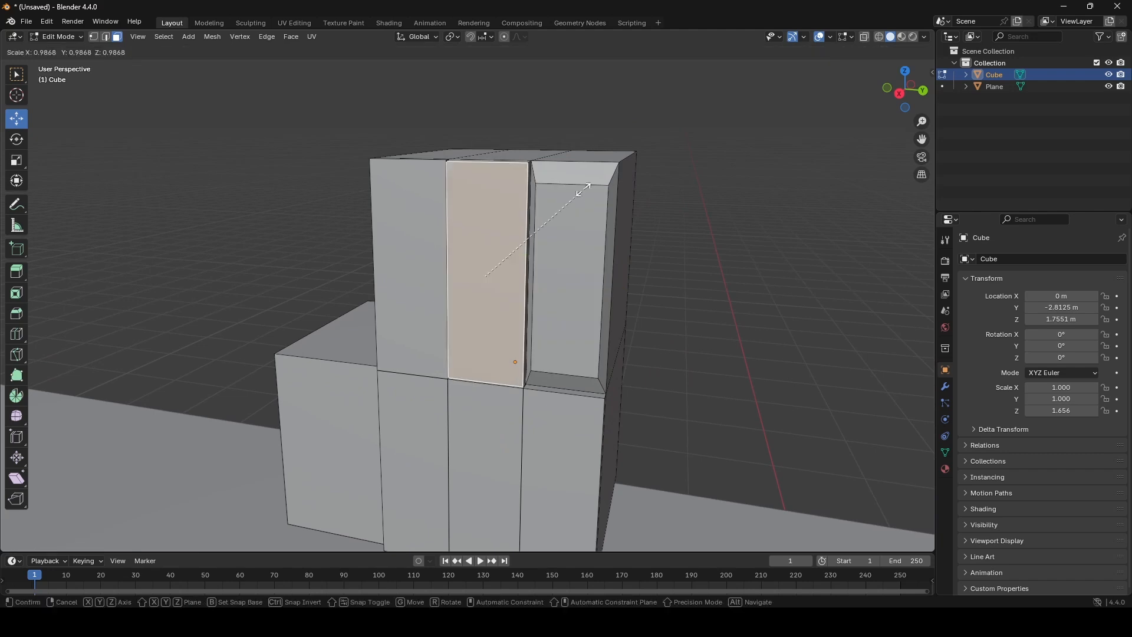
left_click(569, 201)
left_click(412, 261)
key("s")
left_click(475, 222)
Scale down each of the three lower front faces of the tall box separately to form panels with sloped edges.
middle_click_drag(508, 261, 540, 257)
middle_click_drag(538, 318, 535, 253, "shift")
left_click(484, 325)
key("s")
left_click(539, 284)
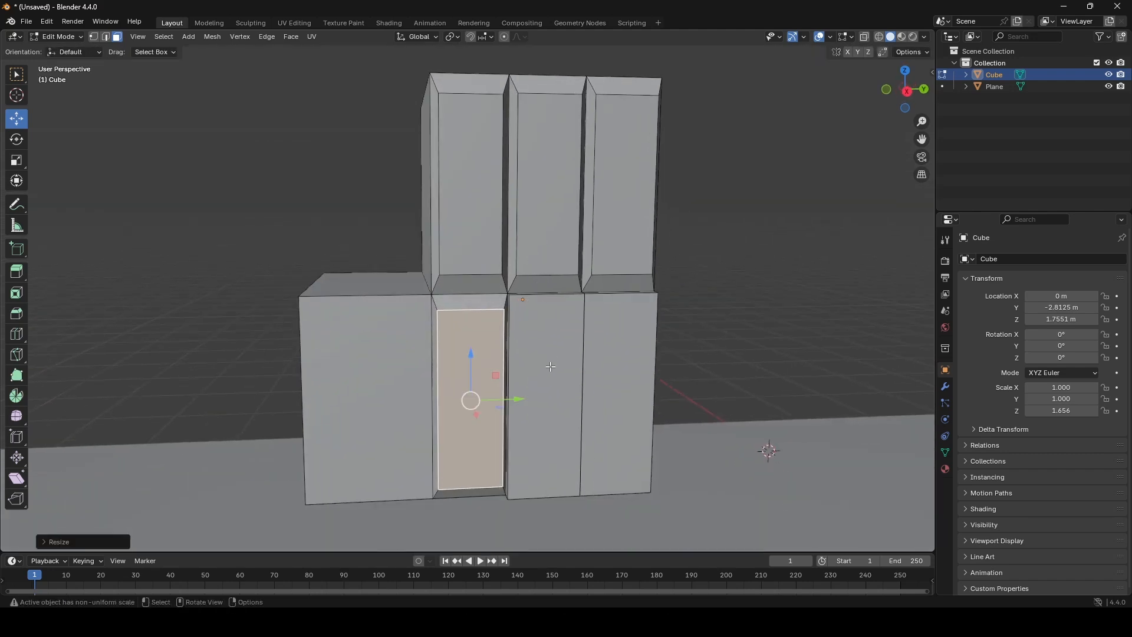
left_click(550, 367)
key("s")
left_click(605, 315)
left_click(632, 329)
key("s")
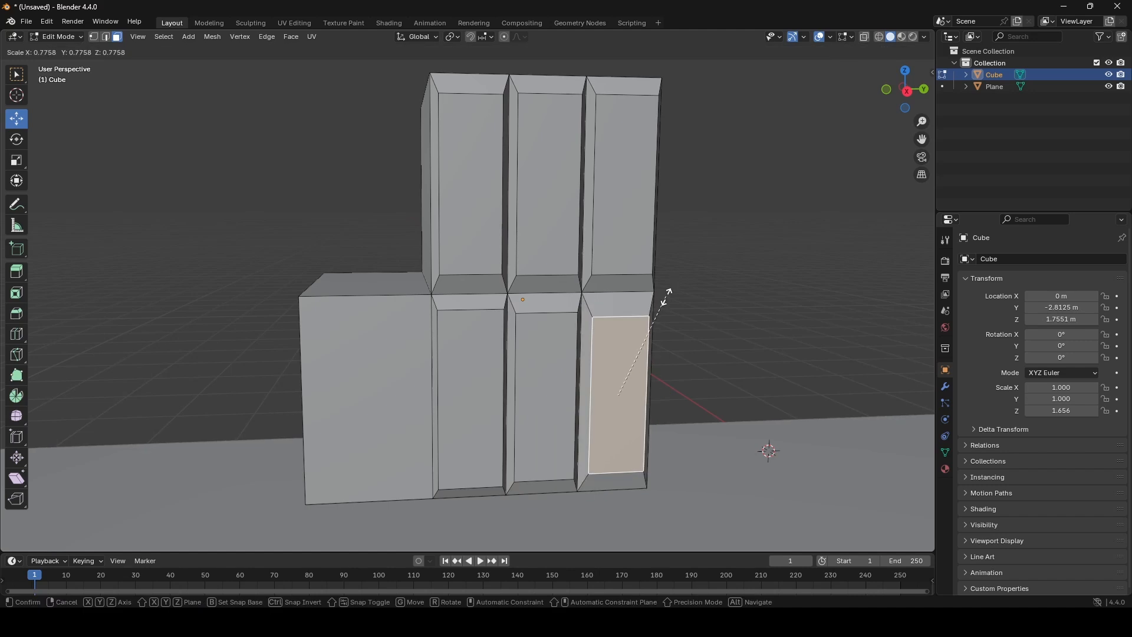
left_click(667, 291)
Leave mesh editing, duplicate the whole box object and move the copy about 3.17 m in the positive Y direction.
scroll(634, 293, "down", 2)
middle_click_drag(634, 293, 695, 298)
scroll(665, 299, "up", 1)
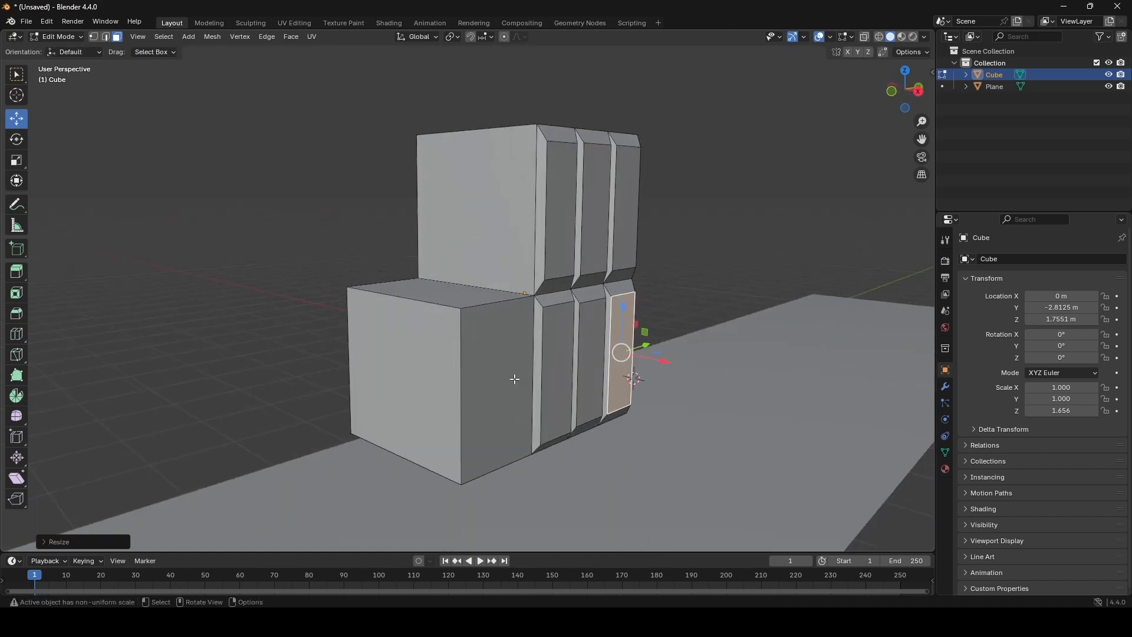
left_click(514, 378)
scroll(605, 322, "up", 1)
middle_click_drag(604, 322, 514, 267, "shift")
key("Tab")
scroll(513, 267, "down", 2)
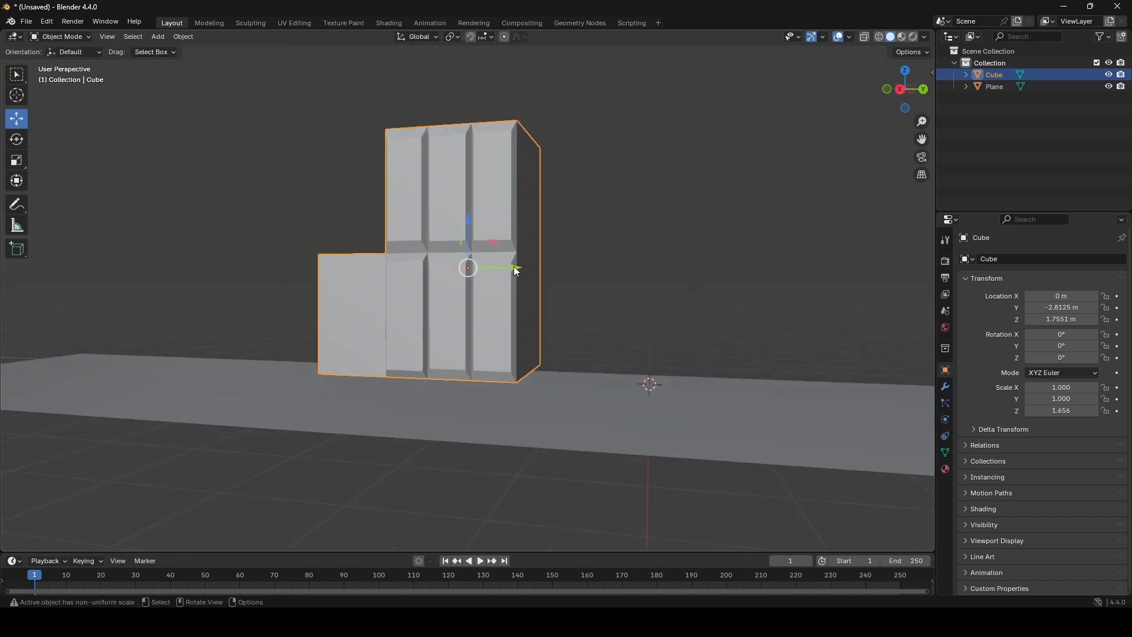
middle_click_drag(550, 307, 486, 295, "shift")
scroll(486, 295, "up", 1)
key("shift+d")
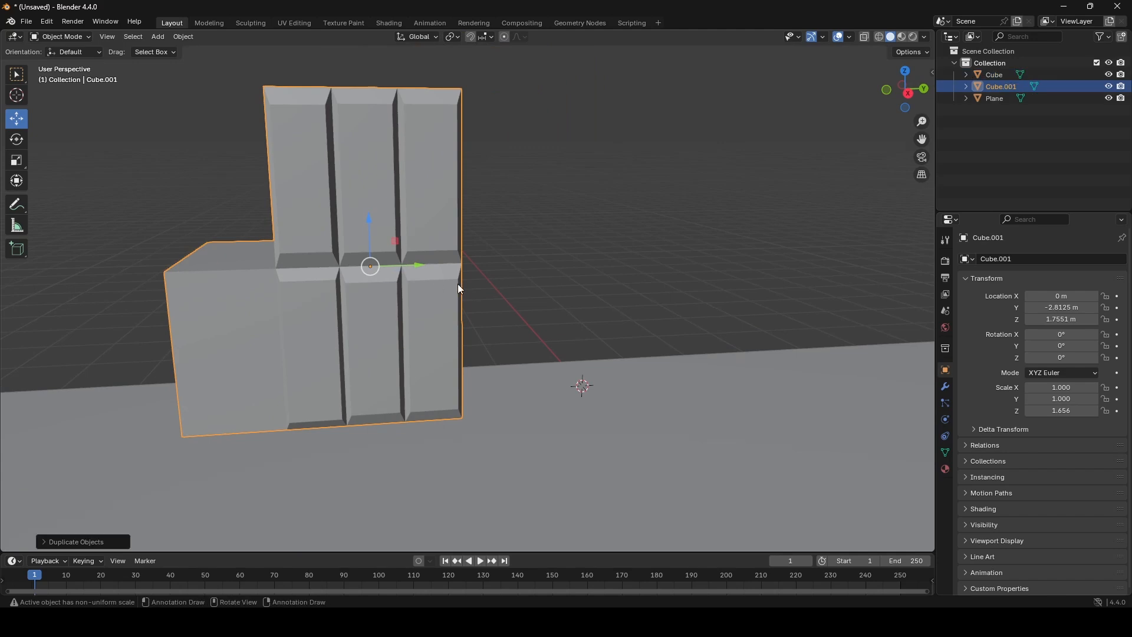
key("y")
left_click(646, 267)
Move the box copy along Y to the negative-Y side of the original, at about -6.01 m.
scroll(623, 270, "down", 1)
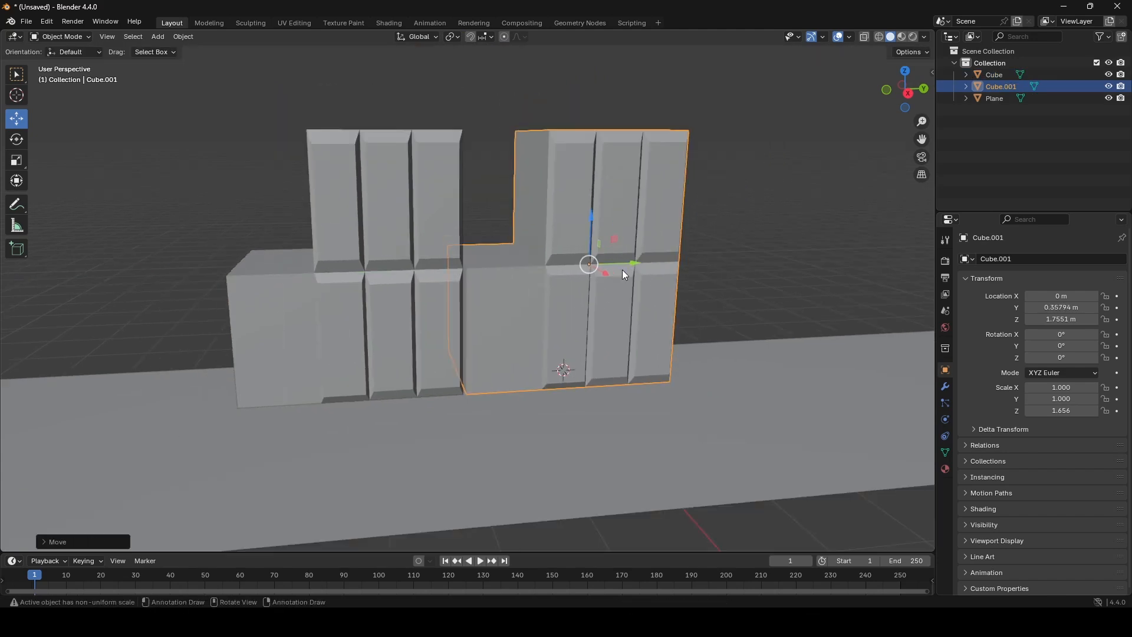
middle_click_drag(608, 270, 633, 264)
scroll(633, 264, "up", 2)
scroll(594, 321, "down", 5)
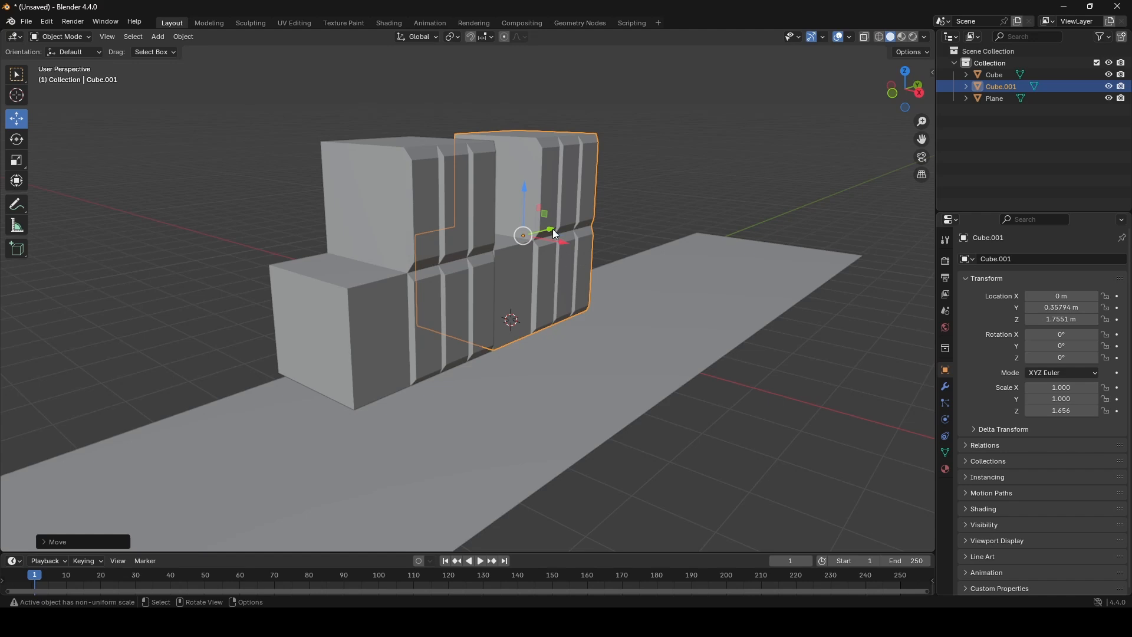
left_click_drag(553, 229, 265, 306)
middle_click_drag(448, 293, 500, 271)
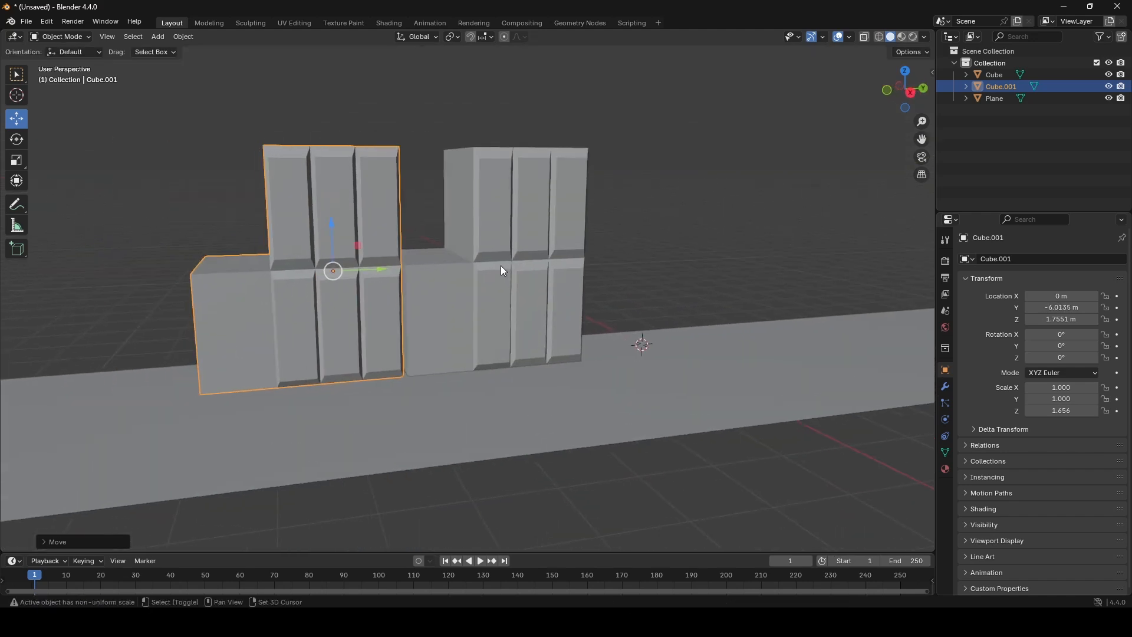
Rotate the box copy 180° around X and raise it to Z about 2.14 m so it interlocks with the original.
key("r")
key("x")
type("rx")
type("180")
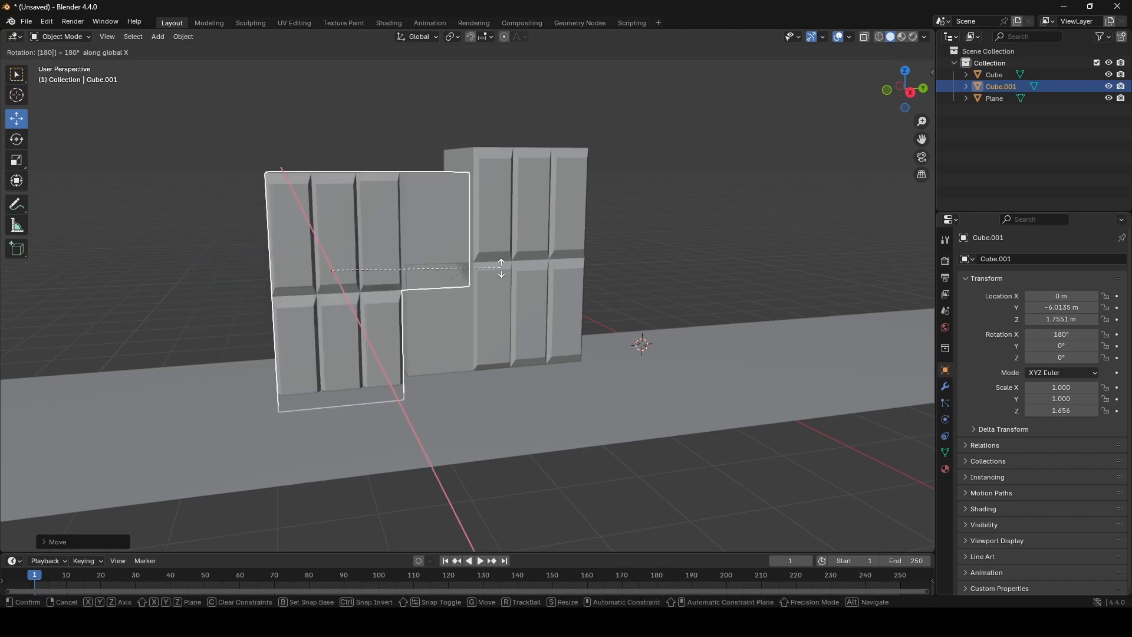
key("Return")
left_click_drag(330, 224, 330, 200)
left_click_drag(381, 246, 374, 245)
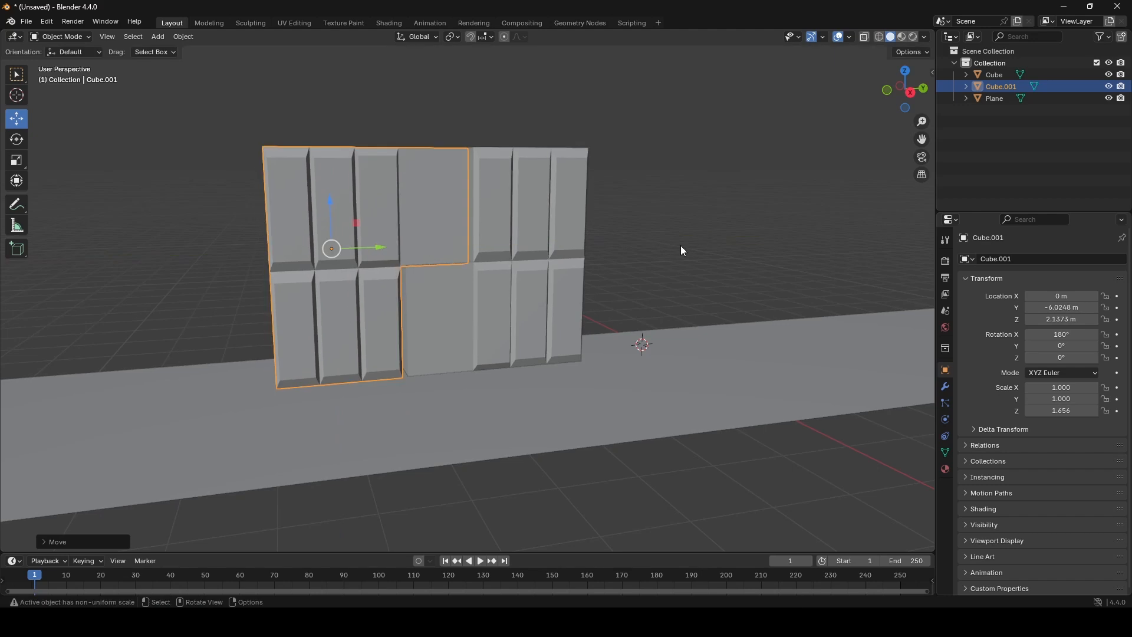
Place the 3D cursor on top of the flipped box and add a UV sphere there.
left_click(680, 245)
middle_click_drag(621, 242, 392, 348)
right_click(391, 347, "shift")
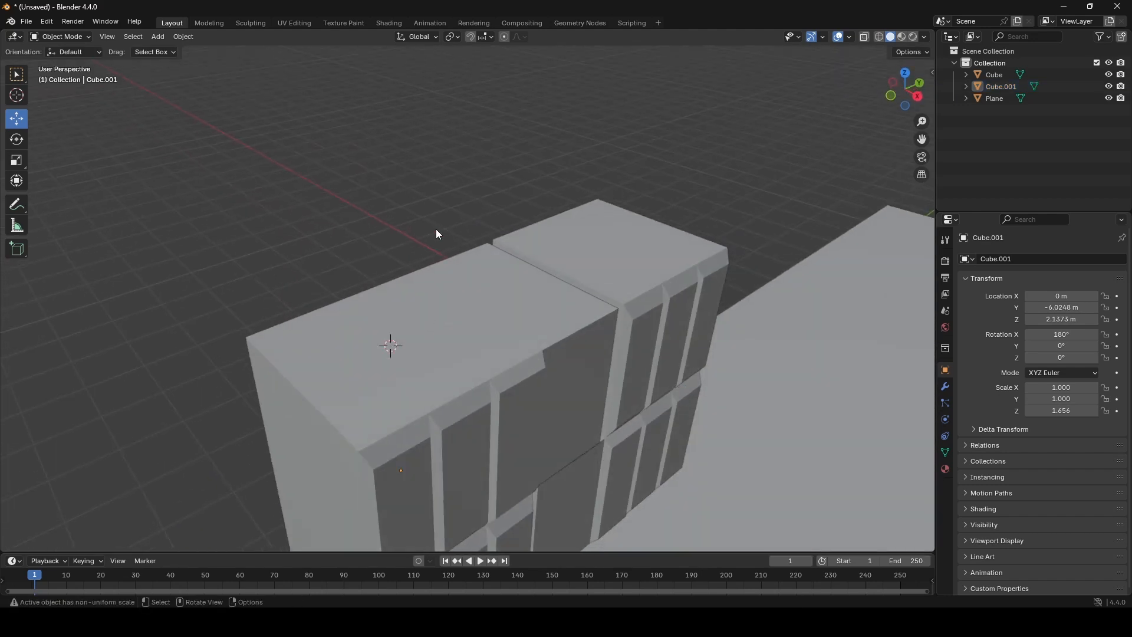
key("shift+a")
mouse_move(440, 224)
left_click(500, 257)
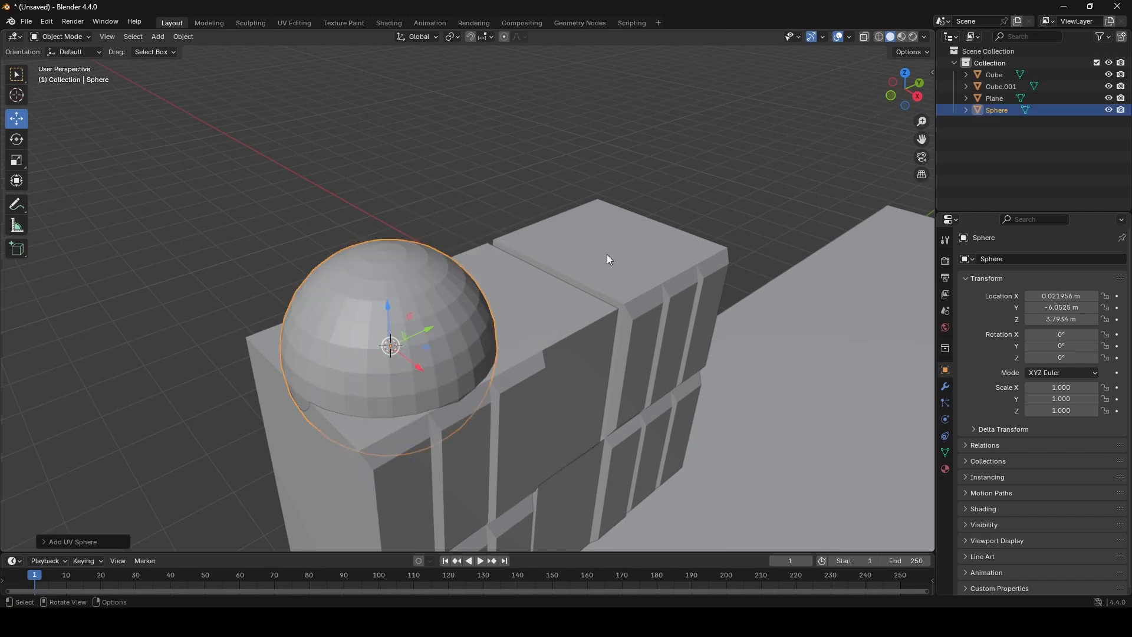
Scale the sphere to 0.3 and raise it to Z about 4.03 m so it sits on the box top.
type("s.3")
key("Return")
key("g")
key("z")
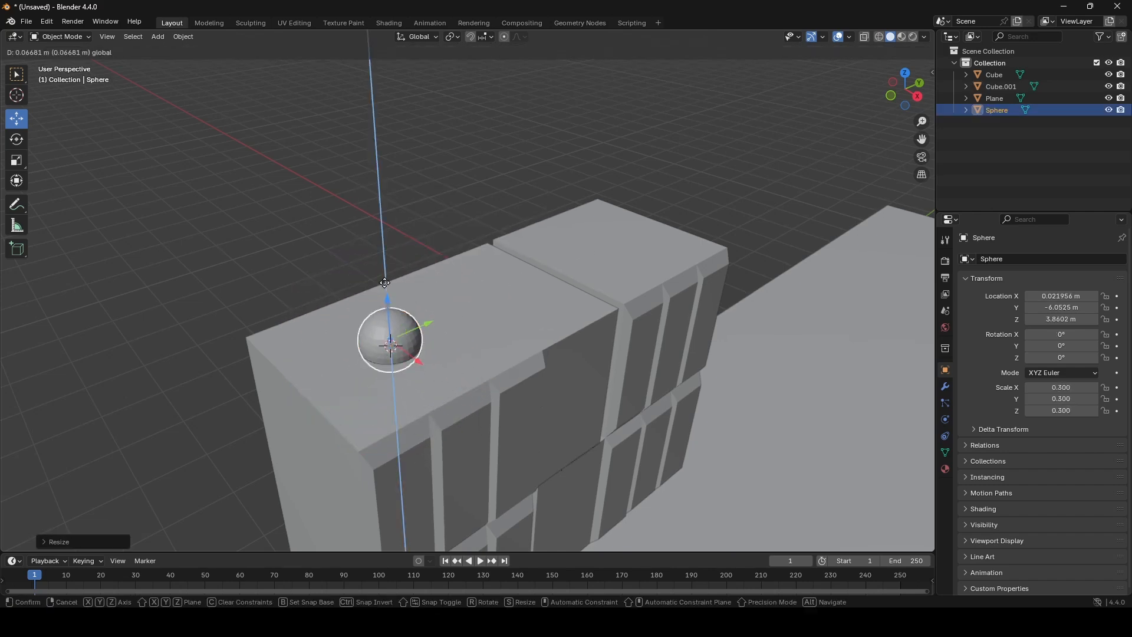
left_click(384, 281)
middle_click_drag(384, 281, 413, 309)
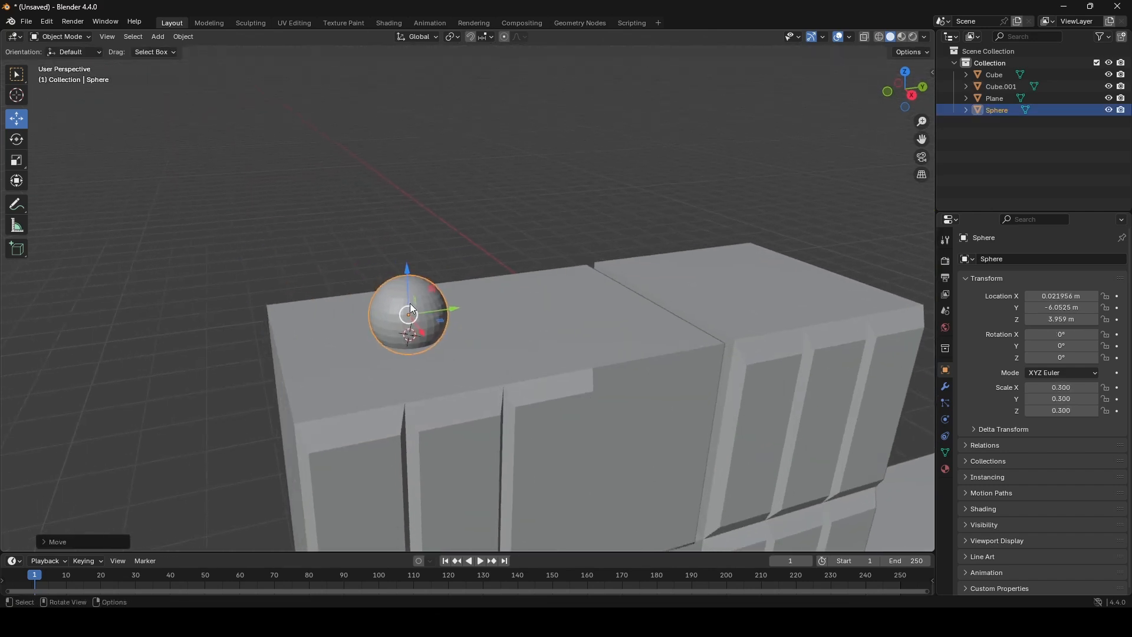
left_click_drag(408, 273, 408, 263)
Add a cylinder at the 3D cursor and scale it down to about 0.437.
scroll(423, 260, "up", 1)
middle_click_drag(424, 260, 426, 294)
scroll(466, 290, "up", 1)
scroll(460, 290, "down", 3)
scroll(472, 297, "up", 1)
scroll(454, 278, "down", 1)
scroll(425, 294, "up", 1)
key("shift+a")
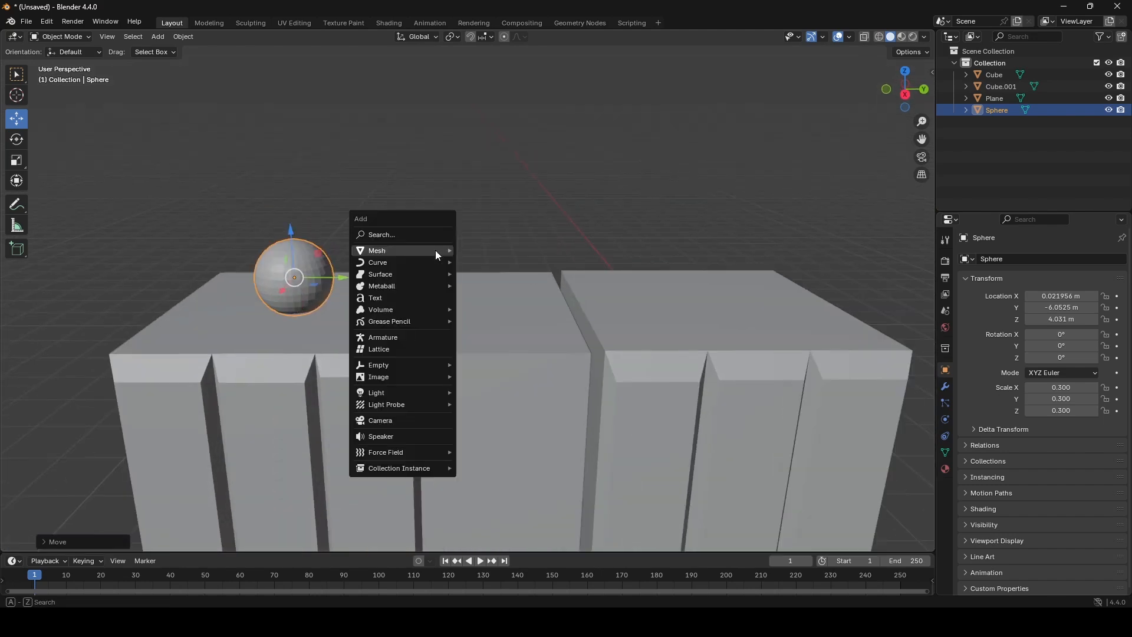
mouse_move(435, 250)
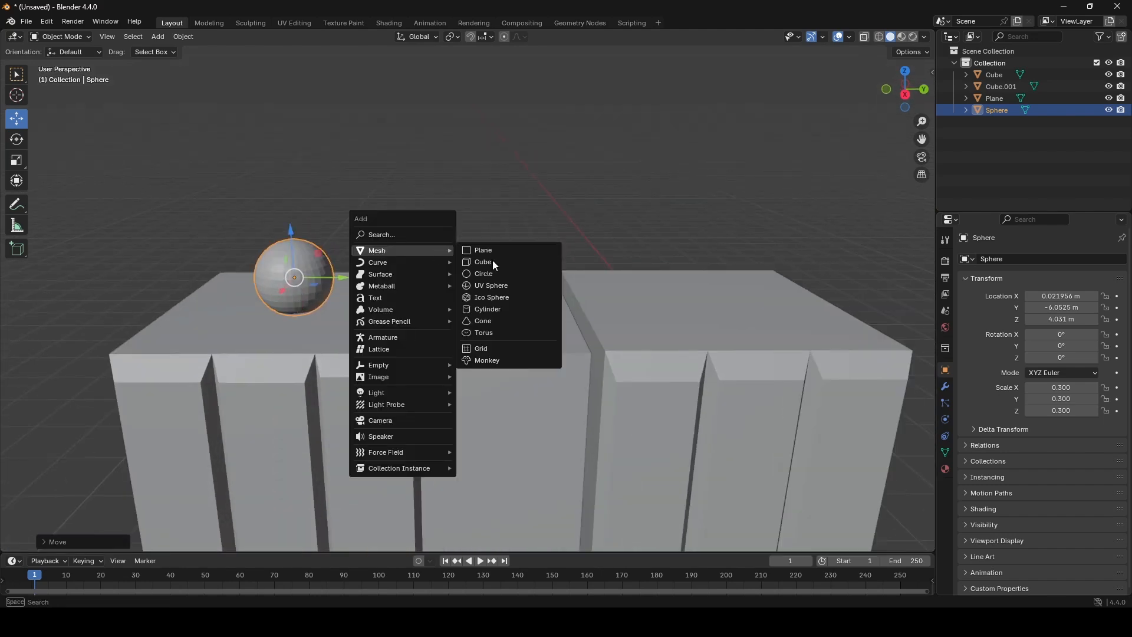
left_click(503, 310)
key("s")
left_click(435, 303)
Move the cylinder beside the sphere to Y about -4.88 m and raise it to Z about 4.25 m.
left_click_drag(436, 305, 473, 301)
left_click_drag(448, 252, 461, 201)
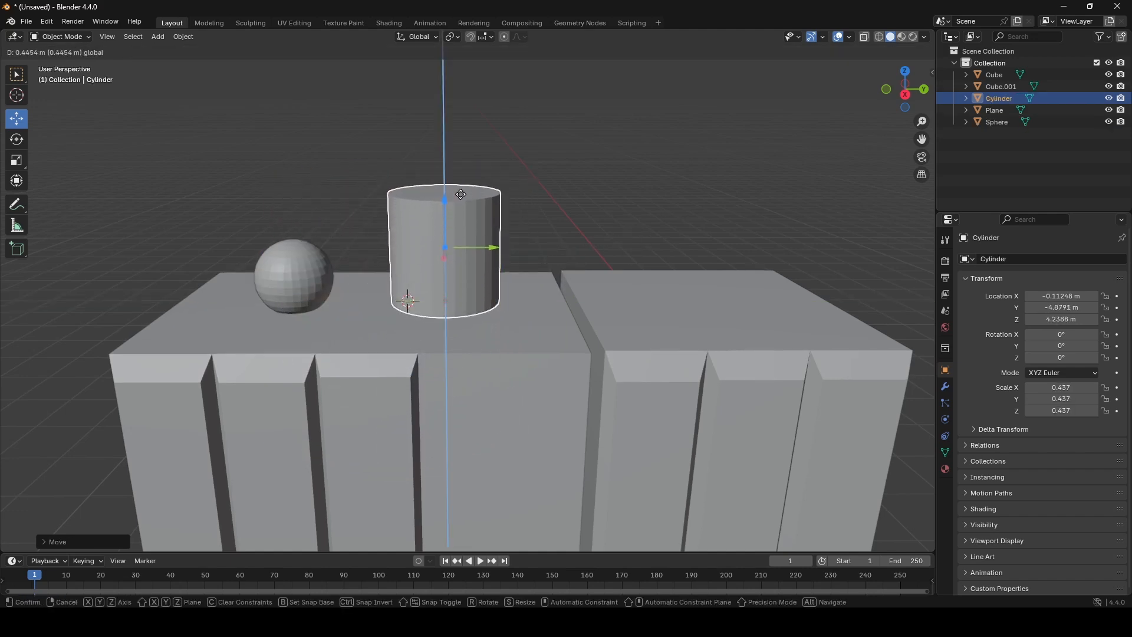
left_click_drag(462, 194, 462, 192)
Delete the cylinder's top face in Edit Mode to open it up.
key("Tab")
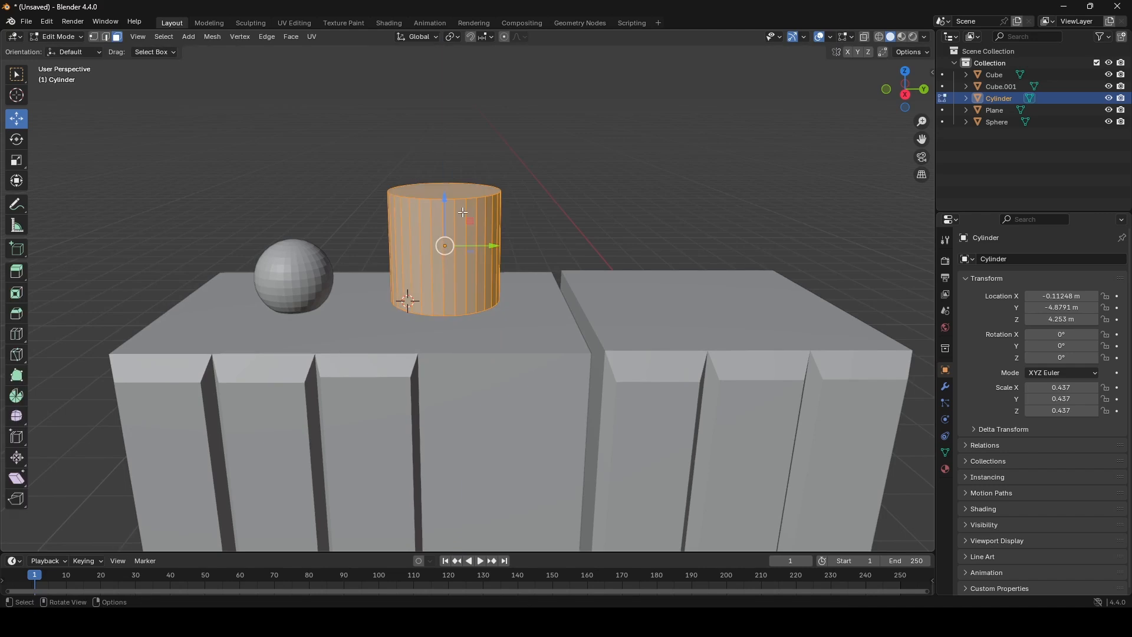
left_click(465, 193)
middle_click_drag(522, 211, 448, 291)
key("x")
left_click(519, 241)
Scale down the bottom edge loop of the open cylinder to taper it towards the base.
left_click(438, 403)
key("s")
left_click(436, 346)
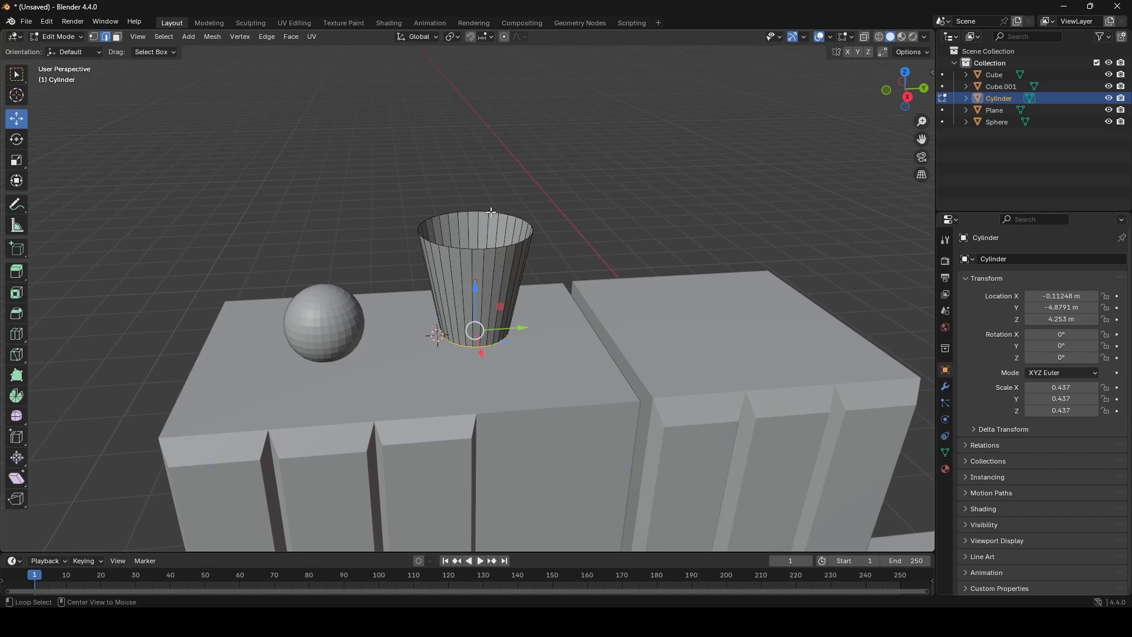
Lower the top rim loop of the open cylinder and scale it up to form a wide bowl mouth.
scroll(524, 211, "up", 2)
left_click_drag(456, 149, 456, 210)
key("s")
left_click(551, 201)
Add a horizontal loop cut around the middle of the bowl and scale it outward beyond the rim.
scroll(519, 231, "up", 2)
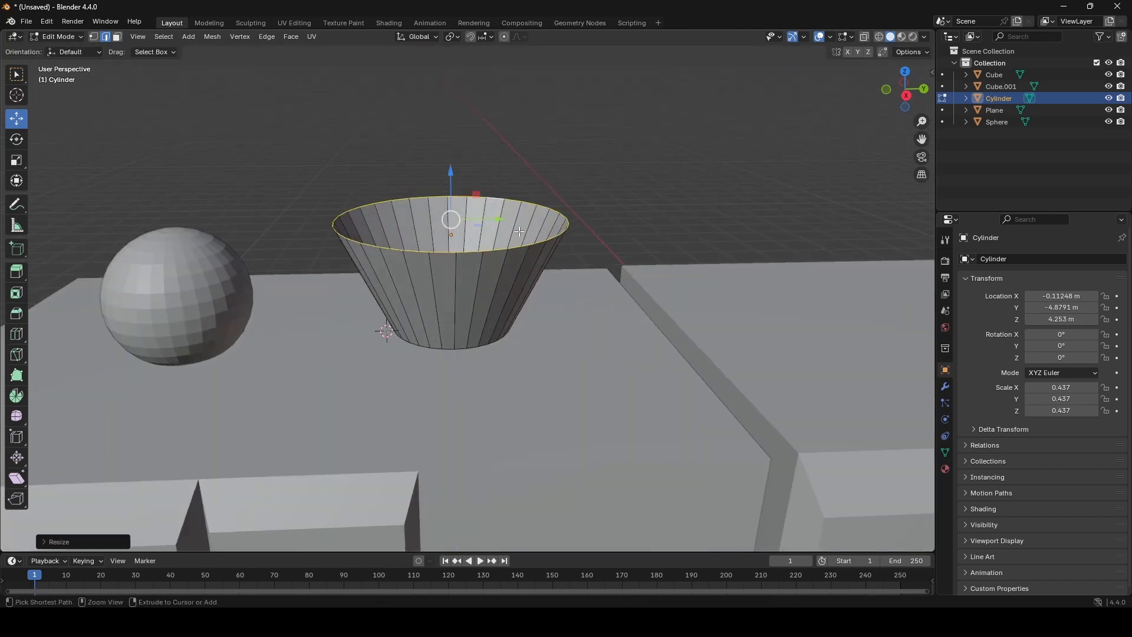
middle_click_drag(521, 225, 506, 163, "shift")
key("ctrl+r")
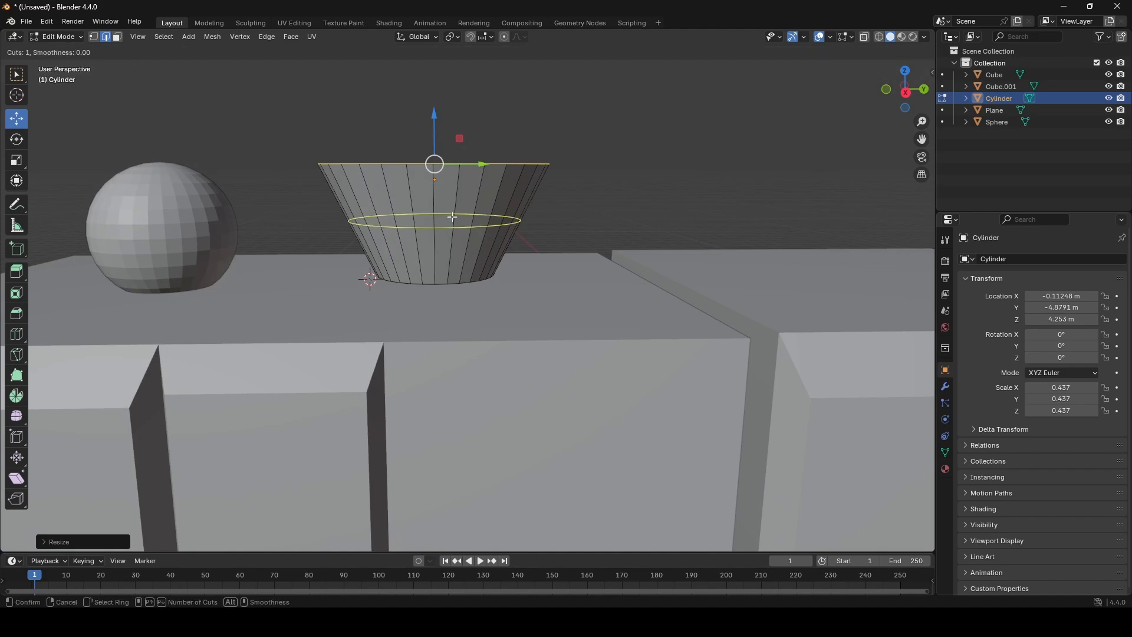
left_click(452, 217)
key("s")
left_click(749, 203)
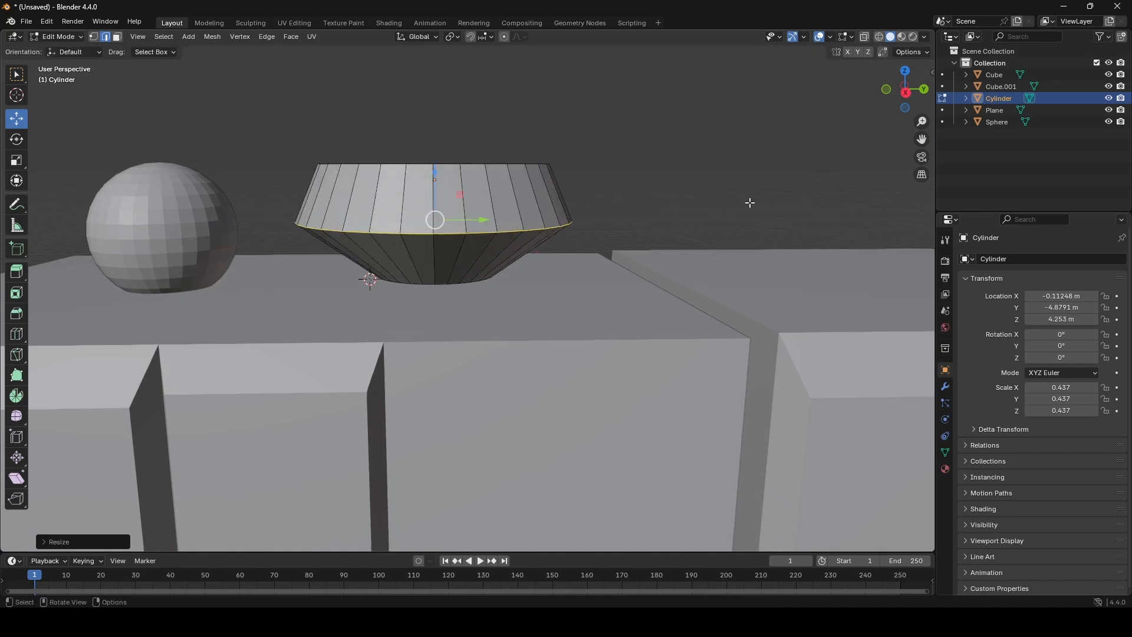
Bevel the bowl's middle loop by about 0.48 m with many segments and lower the rounded band slightly.
key("ctrl+b")
scroll(679, 197, "up", 10)
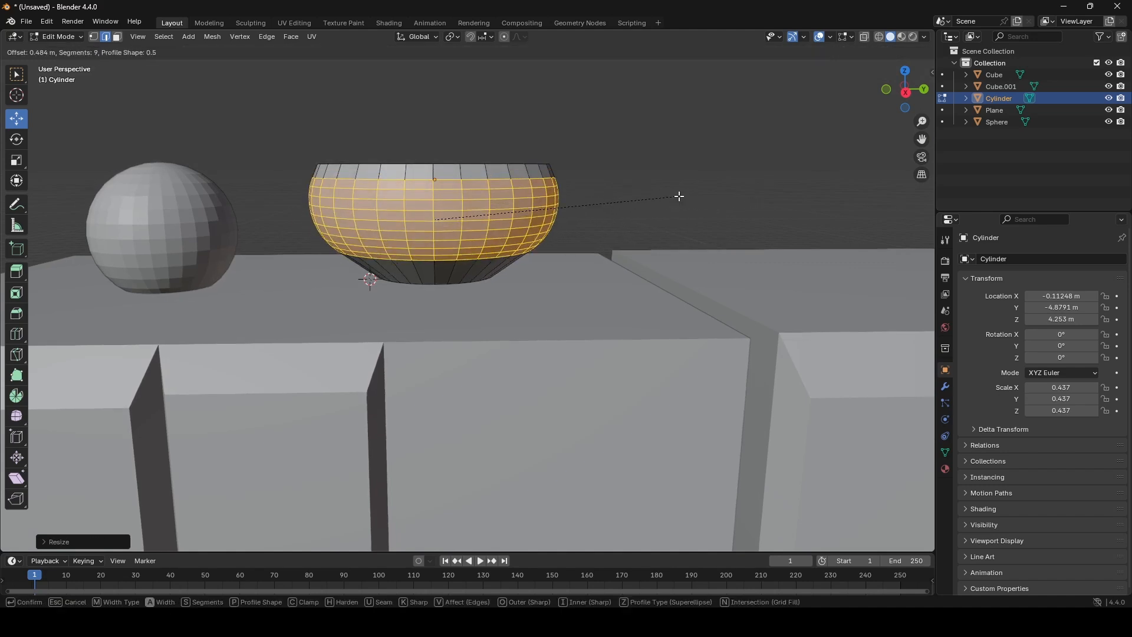
left_click(677, 195)
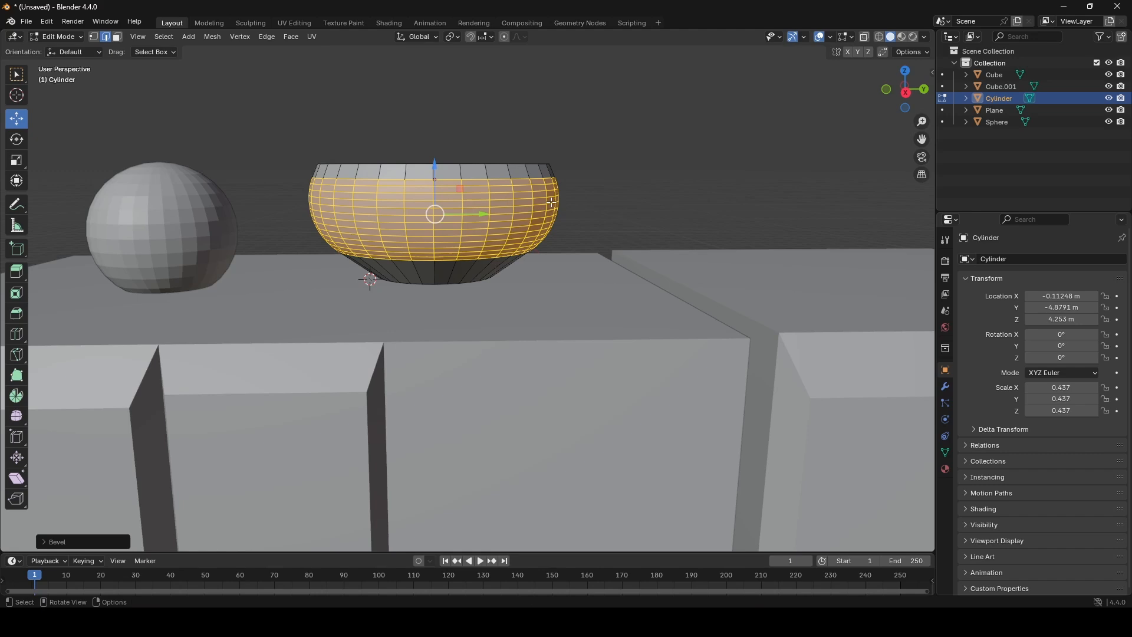
left_click_drag(442, 170, 433, 175)
left_click(458, 163)
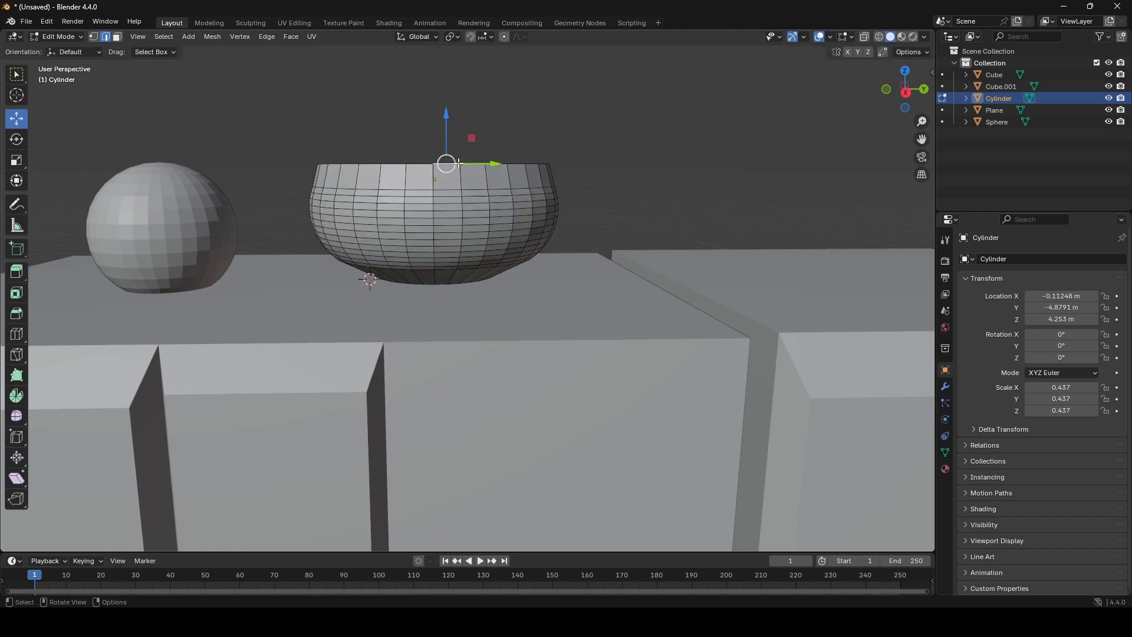
Scale the bowl object to about 0.379, lower it to Z about 4.15 m and shift it to Y about -5.13 m.
key("Tab")
middle_click_drag(454, 141, 524, 207)
key("s")
left_click(545, 244)
scroll(521, 263, "up", 4)
left_click_drag(525, 207, 530, 203)
left_click_drag(564, 247, 508, 243)
scroll(507, 241, "down", 4)
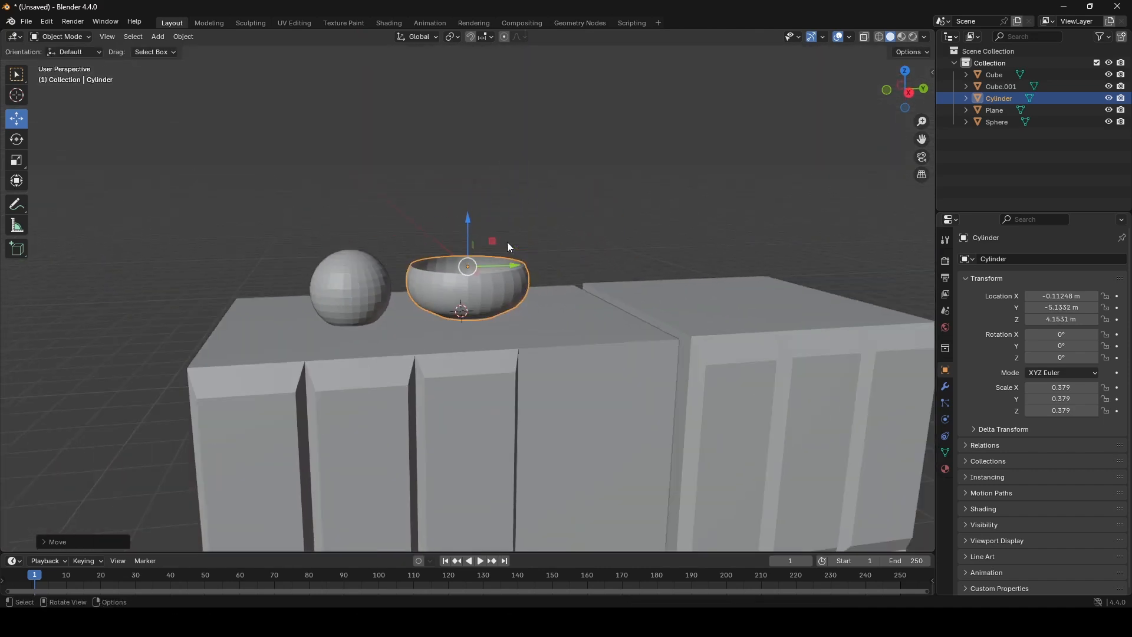
Place the 3D cursor on the box top beside the bowl and add a second cylinder there.
middle_click_drag(550, 231, 533, 246)
scroll(540, 239, "up", 1)
left_click(533, 245)
middle_click_drag(506, 313, 508, 340)
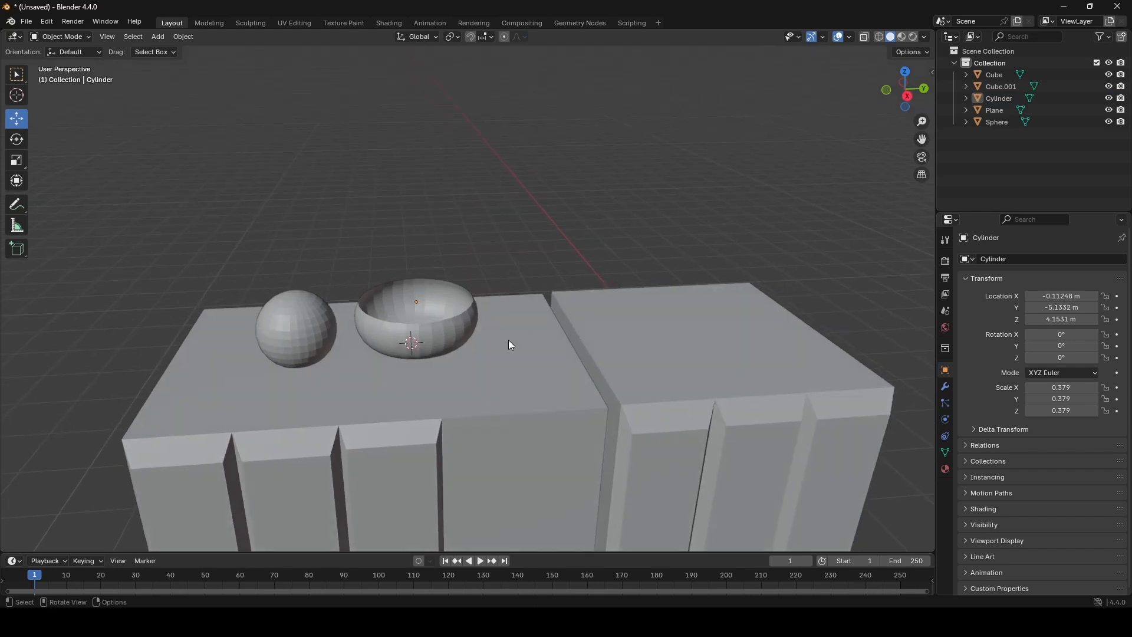
right_click(510, 342, "shift")
key("shift+a")
mouse_move(536, 261)
left_click(636, 322)
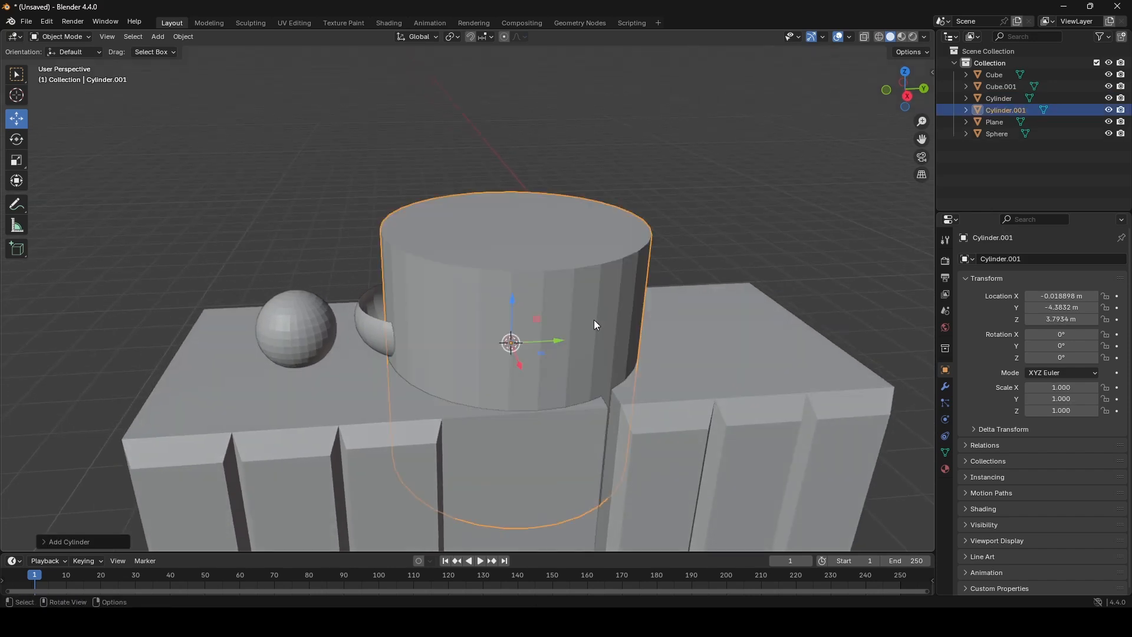
Scale the new cylinder to about 0.214 and move it to Y about -4.33 m and Z about 4.01 m.
key("s")
left_click(535, 329)
left_click_drag(556, 341, 564, 341)
scroll(565, 321, "up", 3)
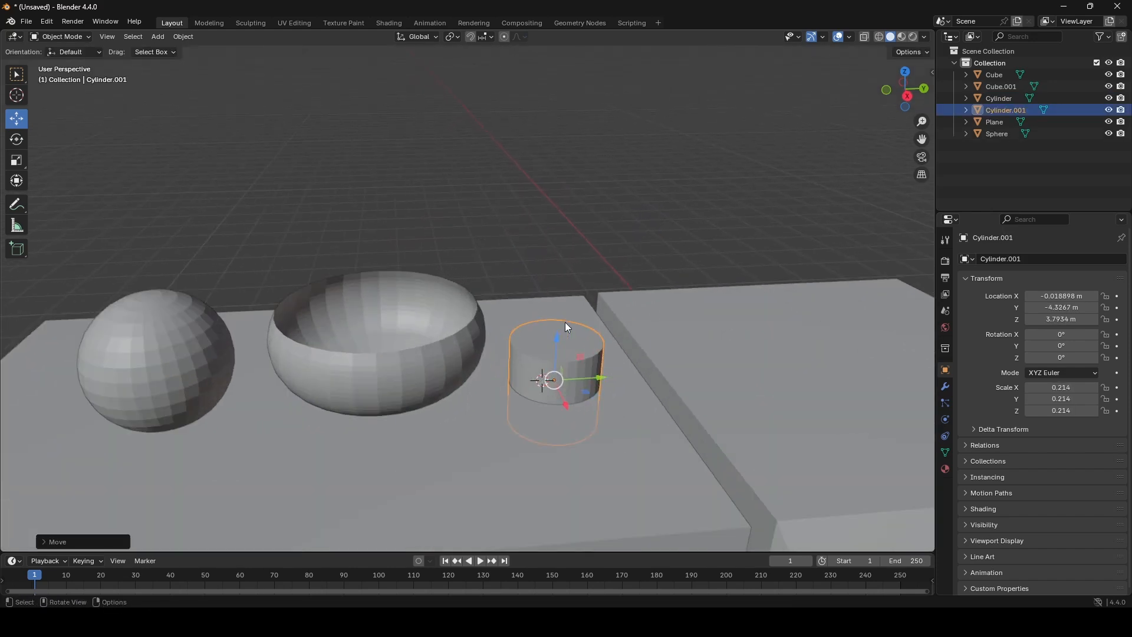
middle_click_drag(554, 328, 540, 320)
left_click_drag(530, 301, 531, 257)
Scale the small cylinder down to about 0.103 and stretch it along Z to a scale of about 0.214.
key("s")
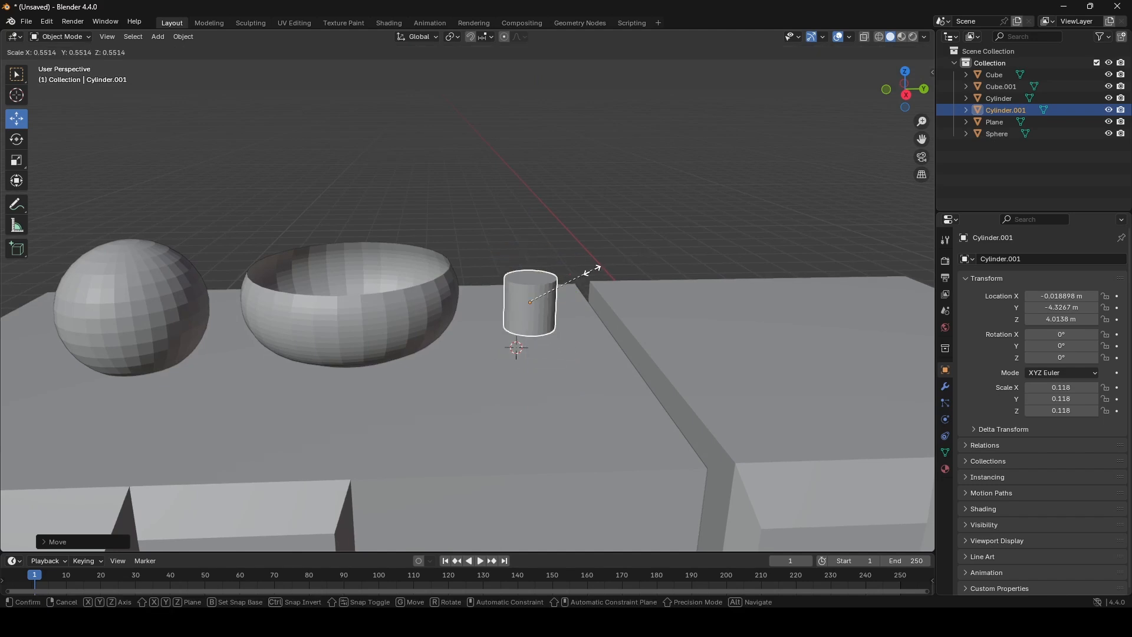
left_click(584, 275)
key("s")
key("x")
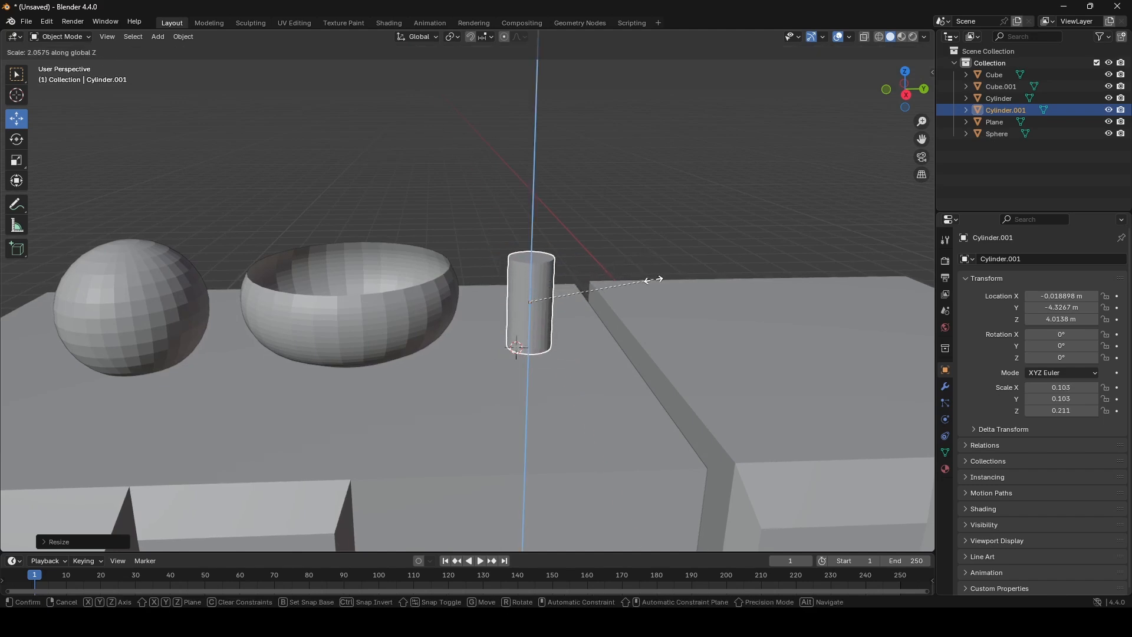
left_click(656, 284)
scroll(593, 256, "up", 2)
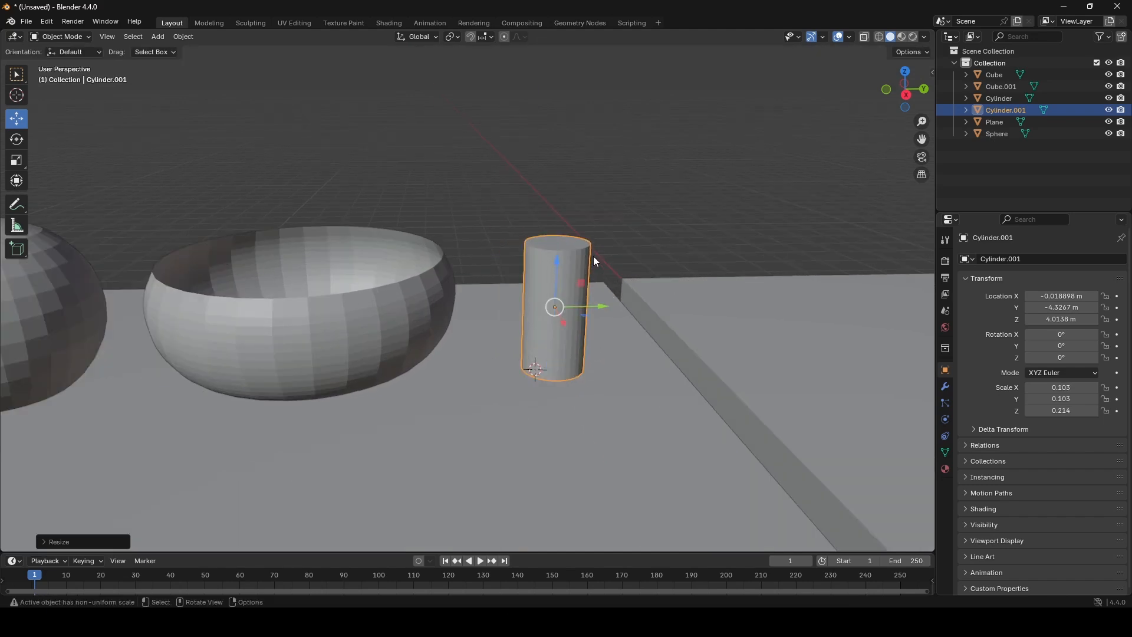
Scale up the small cylinder's top face by about 1.4 to give it a tapered cup shape.
key("Tab")
middle_click_drag(593, 256, 578, 275)
scroll(543, 326, "up", 2)
left_click(521, 354)
scroll(549, 281, "down", 3)
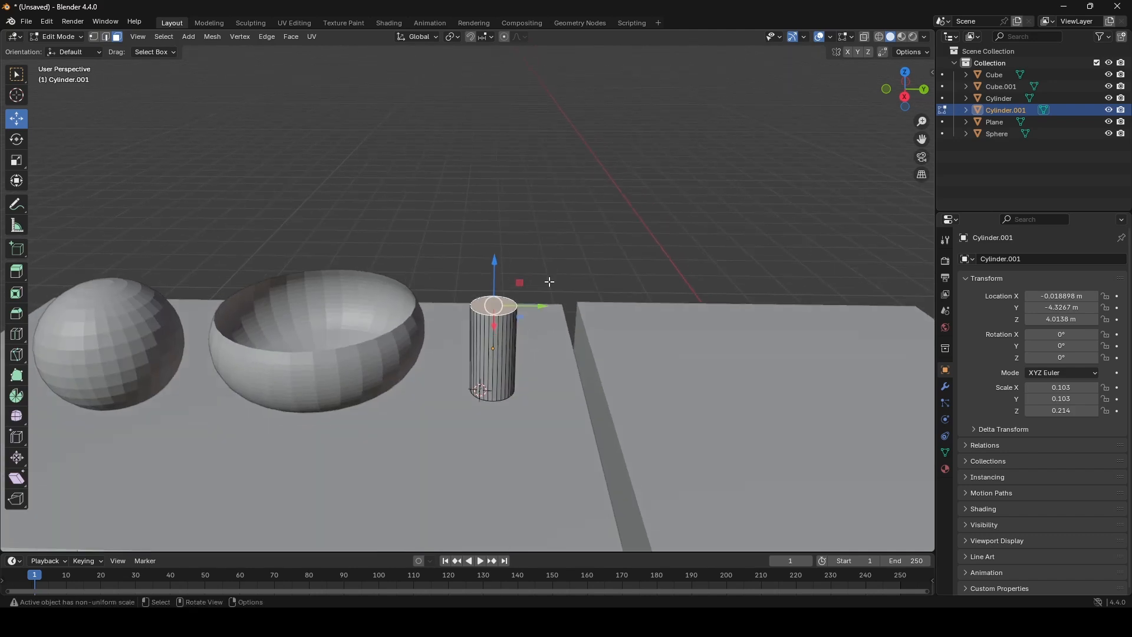
scroll(549, 282, "up", 5)
scroll(550, 282, "down", 3)
key("s")
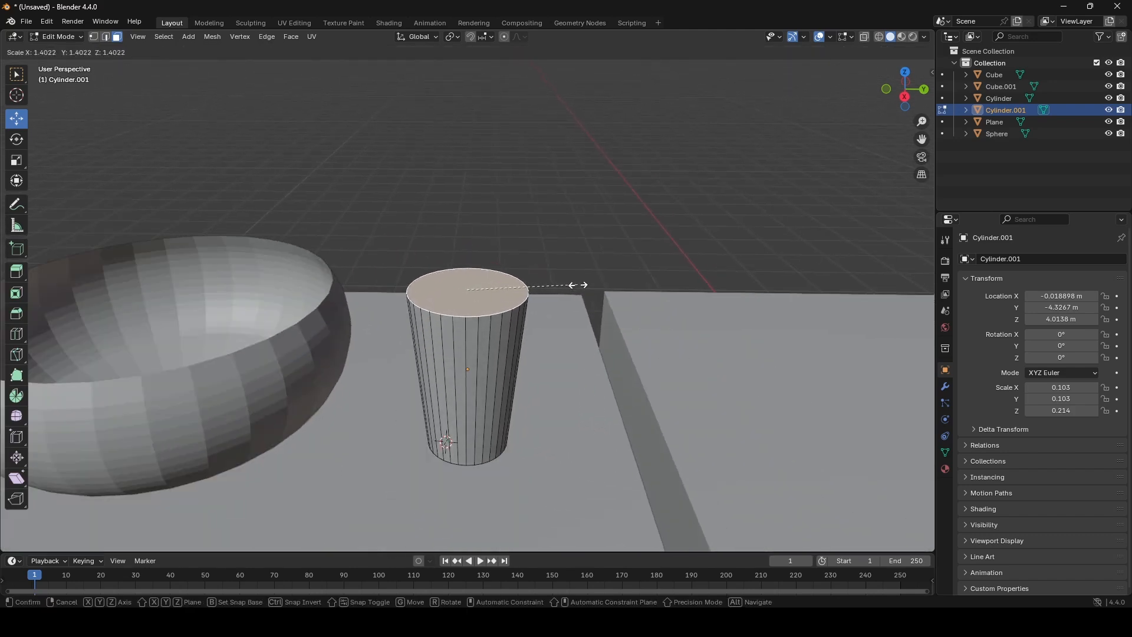
left_click(568, 288)
Add one edge loop just below the cup's rim and another just above its base.
middle_click_drag(538, 335, 541, 329)
key("ctrl+r")
left_click(514, 375)
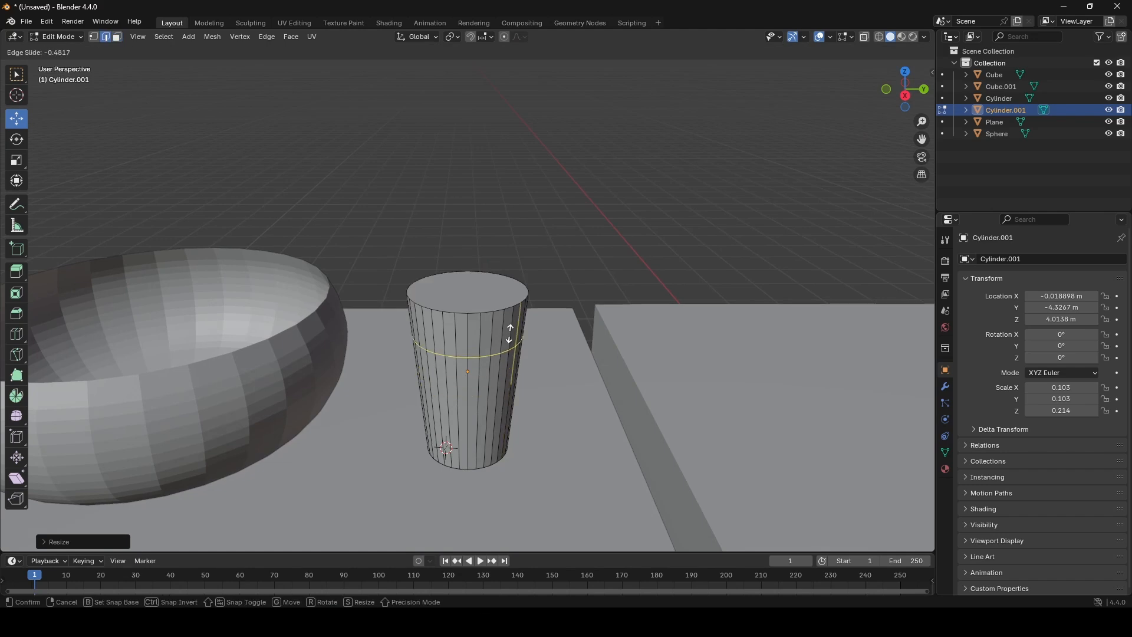
left_click(514, 316)
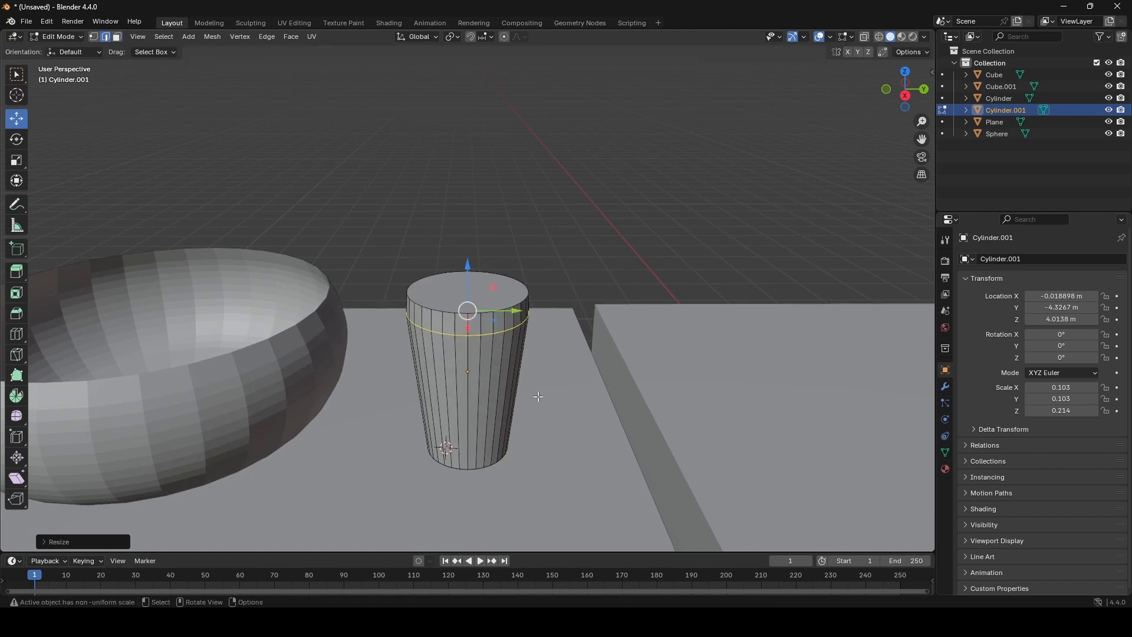
key("g")
key("g")
left_click(510, 473)
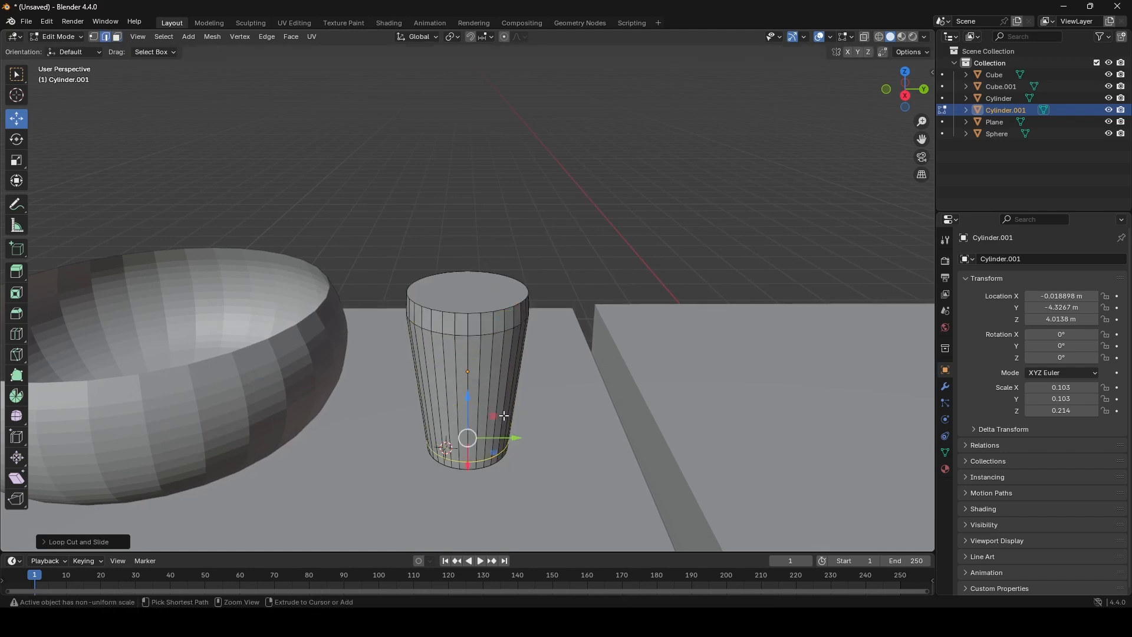
Add a loop cut around the cup's middle, scale it inward to form a waist, and bevel it into a smooth curve.
key("ctrl+r")
left_click(503, 409)
left_click(503, 411)
key("s")
left_click(572, 349)
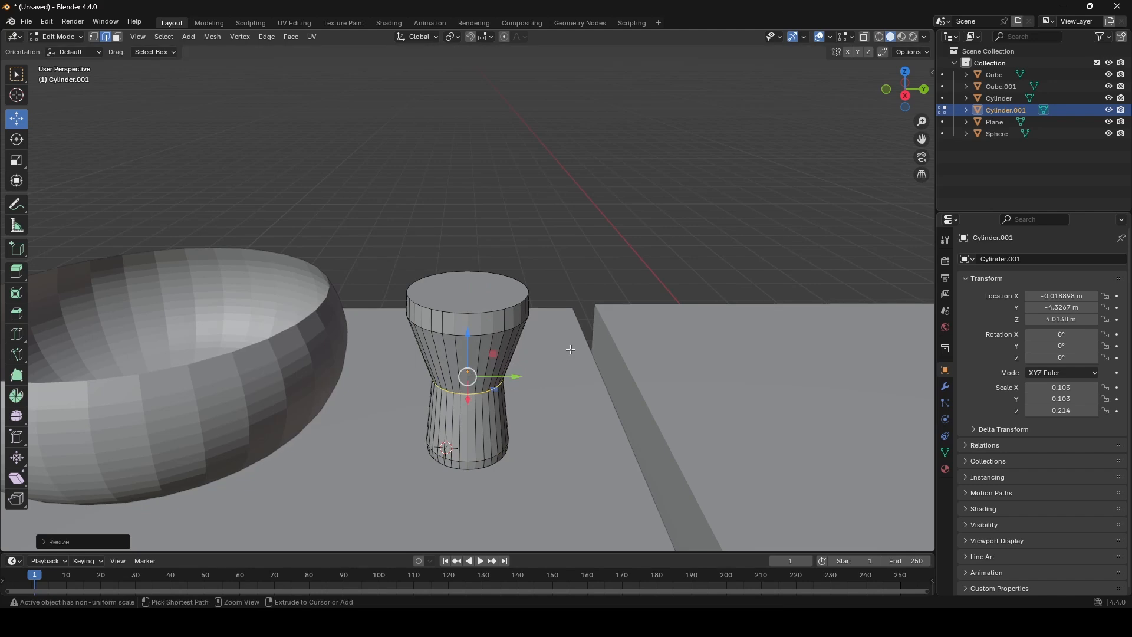
key("ctrl+b")
left_click(596, 335)
Hollow out the cup by extruding its top face inward at about 0.79 scale and extruding it down inside, leaving Edit Mode when done.
key("3")
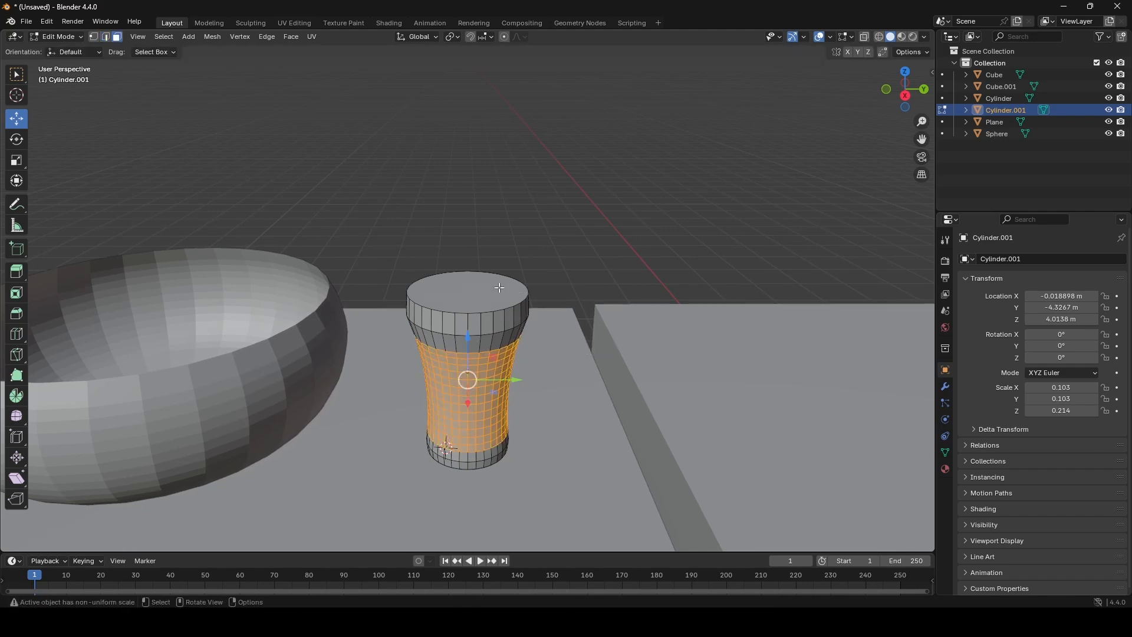
left_click(518, 292)
key("e")
right_click(594, 251)
key("s")
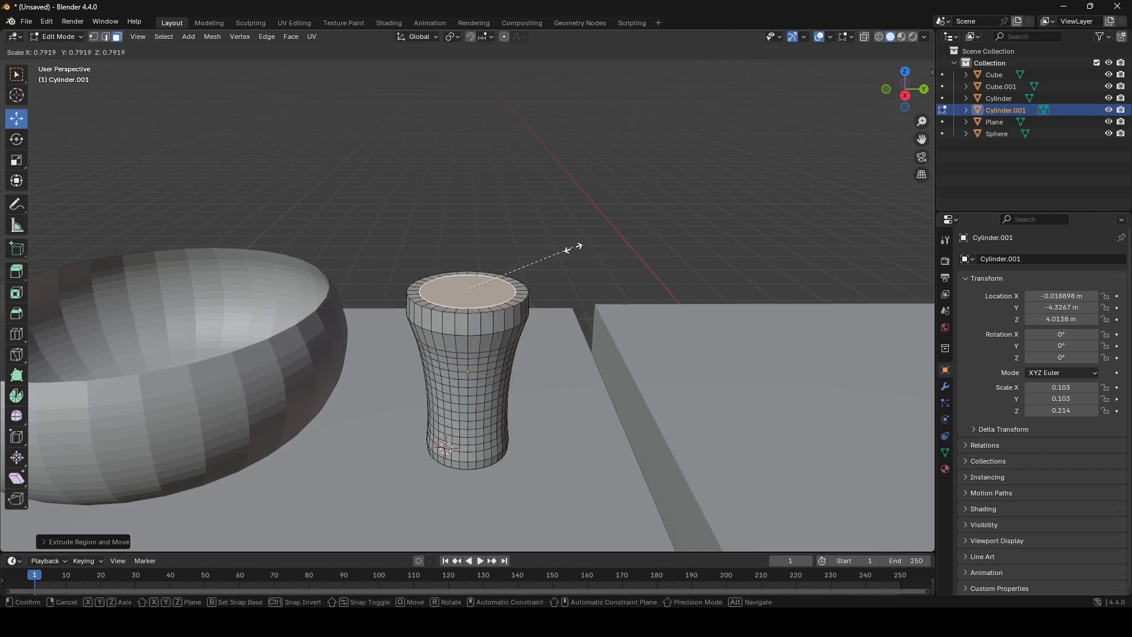
left_click(569, 247)
left_click_drag(460, 244, 473, 285)
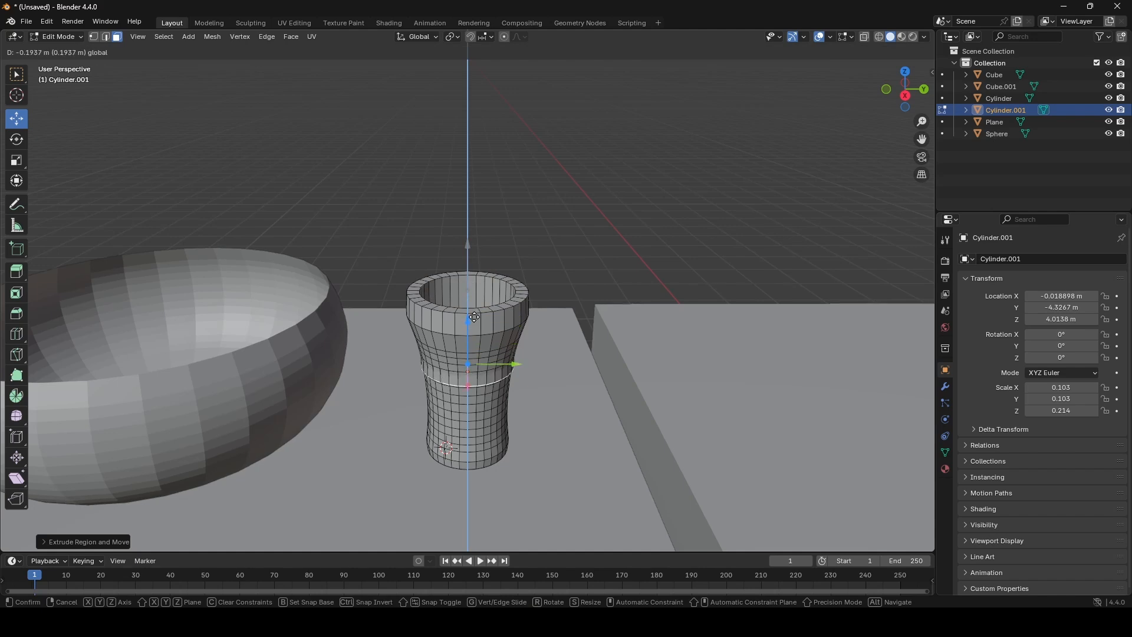
left_click_drag(476, 363, 477, 364)
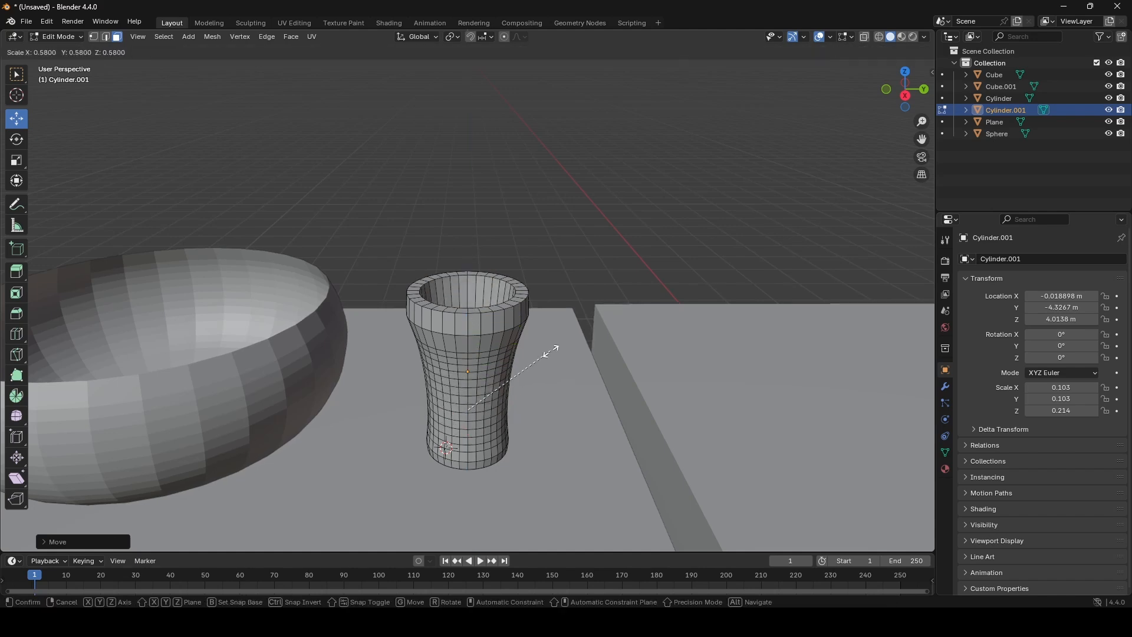
key("Tab")
left_click(553, 221)
Duplicate the cup along Y onto the neighbouring box, at Y about -3.25 m.
scroll(553, 220, "down", 2)
middle_click_drag(553, 220, 489, 274)
scroll(574, 263, "down", 5)
scroll(489, 274, "up", 3)
left_click(482, 305)
scroll(482, 305, "down", 3)
key("shift+d")
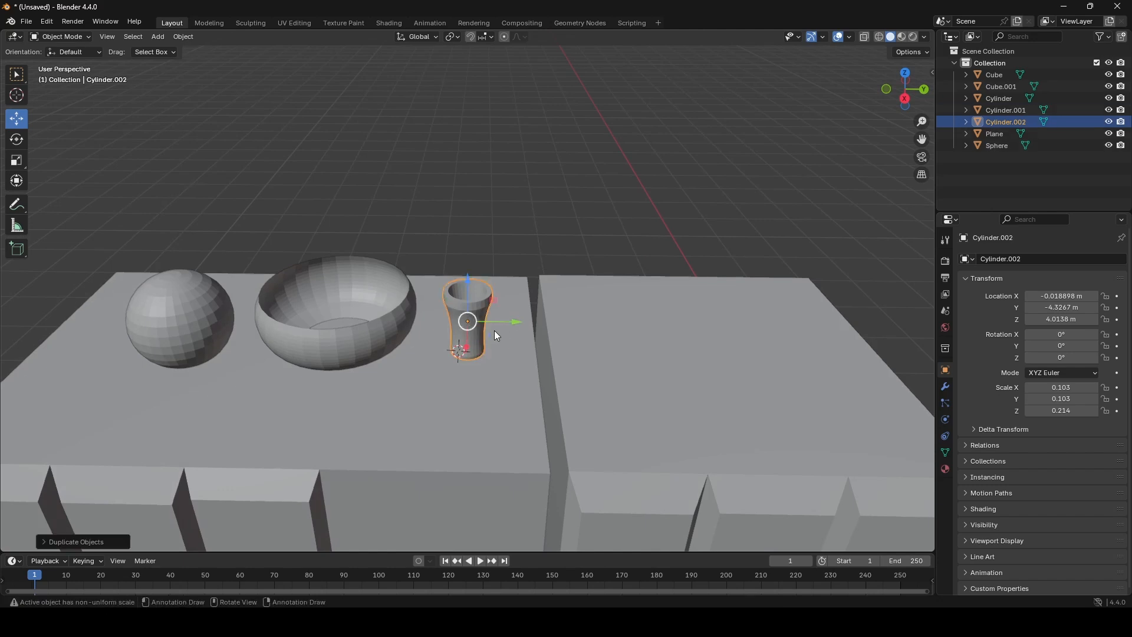
key("y")
left_click(712, 330)
Flatten the copied cup to a Z scale of about 0.122 and lower it onto the box top at Z about 3.93 m.
scroll(624, 334, "up", 3)
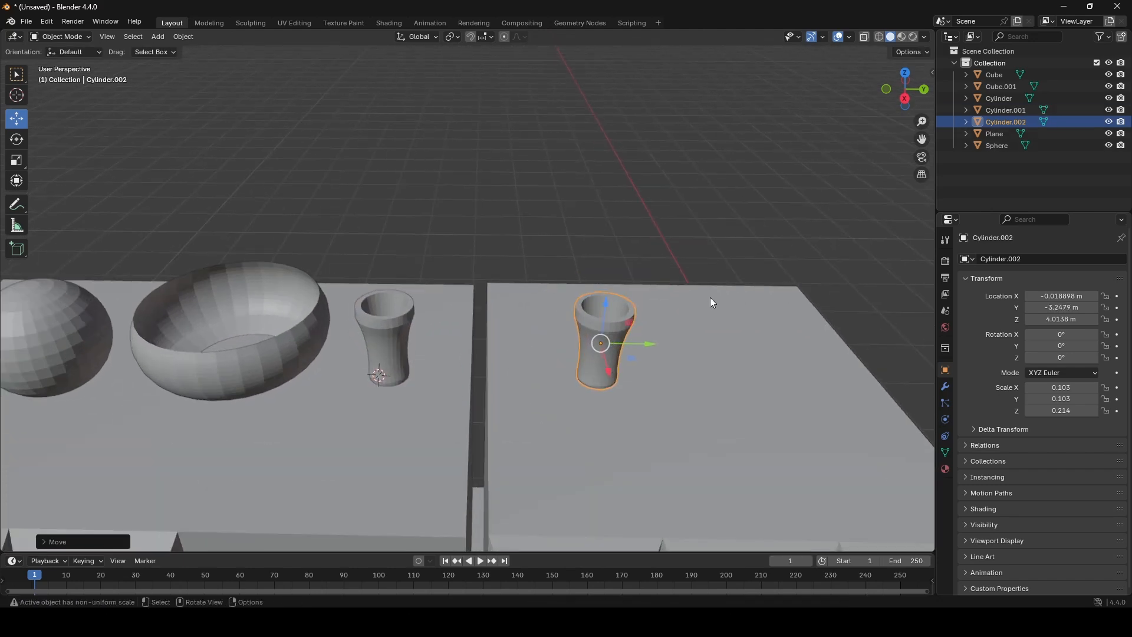
key("s")
key("z")
left_click(622, 344)
left_click_drag(605, 302, 611, 310)
Duplicate the short cup along Y to about -2.93 m and shrink the copy to an X and Y scale of about 0.069.
middle_click_drag(633, 313, 595, 319, "shift")
key("shift+d")
right_click(594, 320)
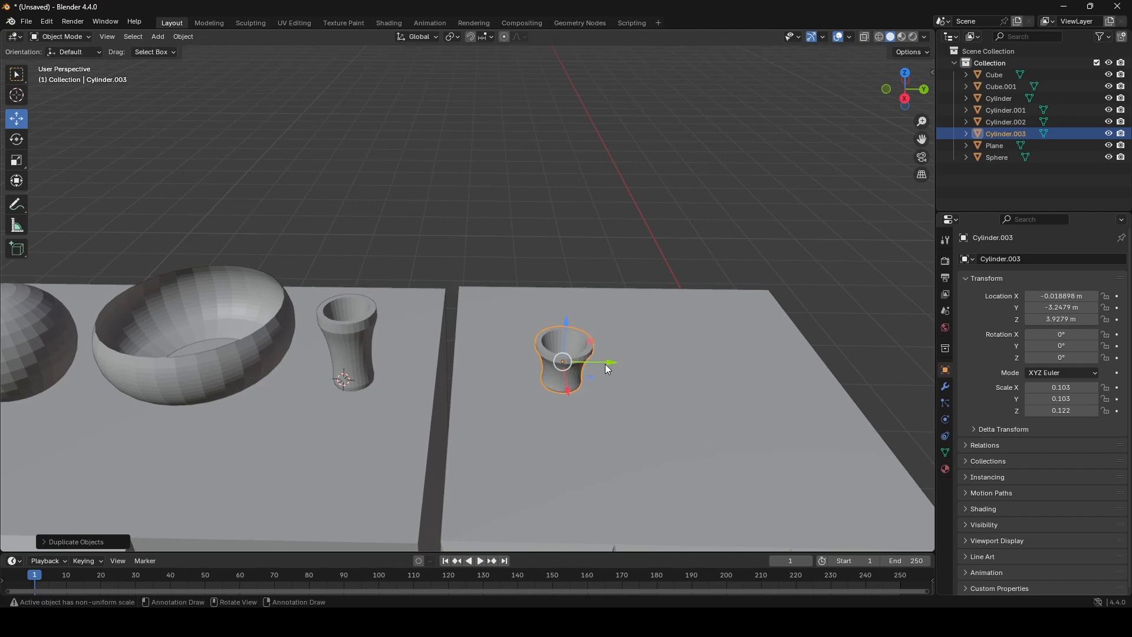
left_click_drag(607, 364, 659, 366)
left_click(659, 365)
key("s")
left_click(673, 333)
Stretch the narrow cup to a Z scale of about 0.228 and place it at Y about -3.01 m, Z about 4.03 m.
key("s")
key("z")
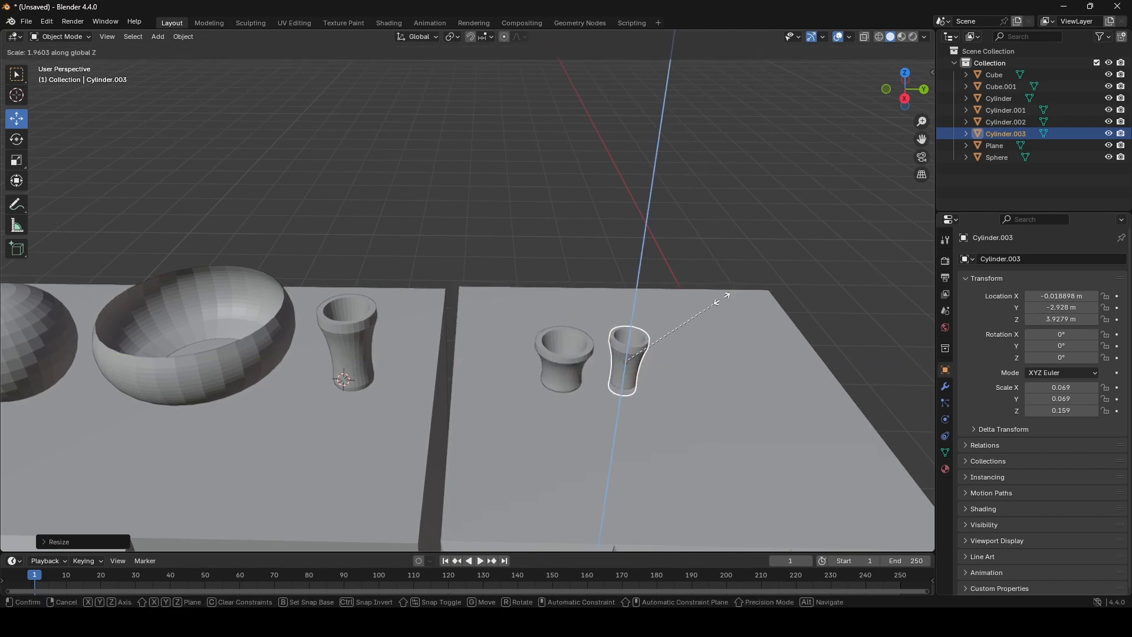
left_click(747, 277)
left_click_drag(631, 318, 659, 347)
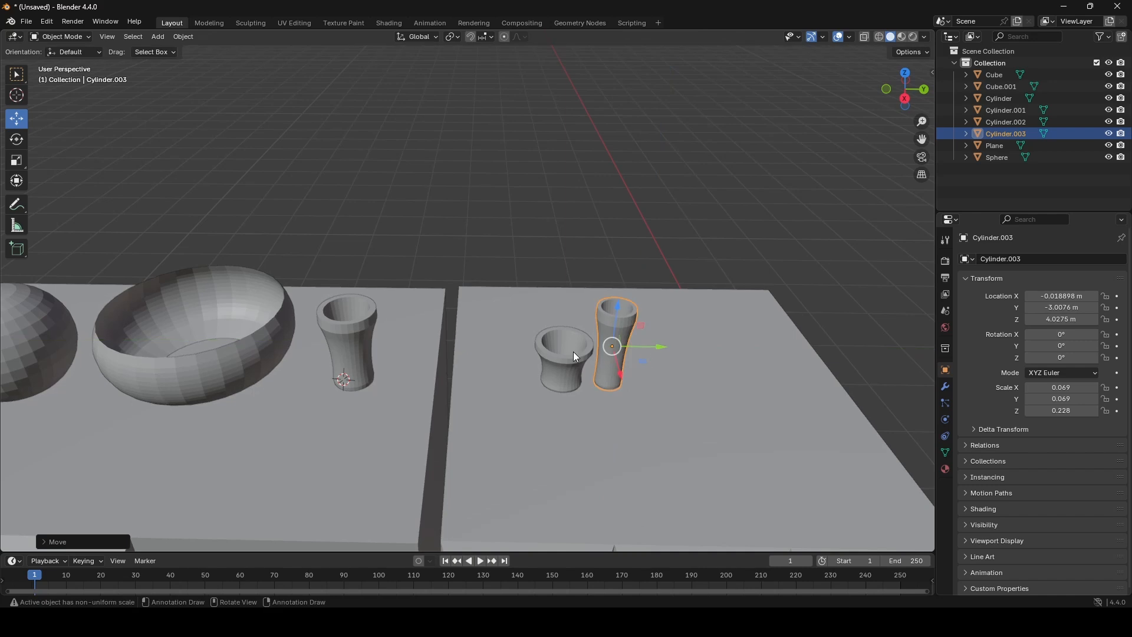
Duplicate the short cup and move the copy to X about 0.25 m, Y about -3.10 m, in front of the other two.
left_click(572, 352)
mouse_move(573, 353)
middle_mouse_down()
mouse_move(634, 361)
mouse_move(567, 330)
middle_mouse_up()
scroll(565, 331, "up", 3)
key("shift+d")
right_click(554, 343)
left_click_drag(504, 372, 524, 423)
left_click_drag(561, 380, 614, 382)
Scale the front cup to about 0.070, stretch it to a Z scale of about 0.153, and set it at Z about 3.96 m.
key("s")
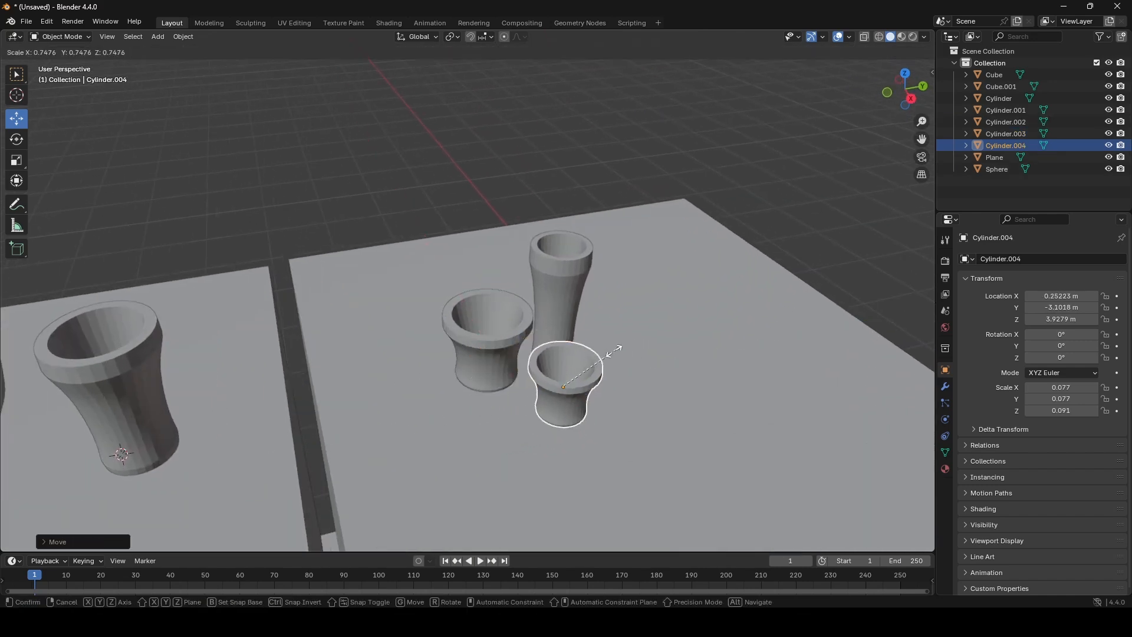
left_click(610, 356)
key("s")
key("z")
left_click(654, 331)
left_click_drag(563, 356, 570, 344)
Duplicate the three-cup cluster about 0.57 m along Y and rotate the copies to a Z rotation of about 143°.
middle_click_drag(569, 344, 609, 342)
left_click_drag(457, 302, 457, 304)
middle_click_drag(457, 304, 534, 344)
key("shift+d")
key("y")
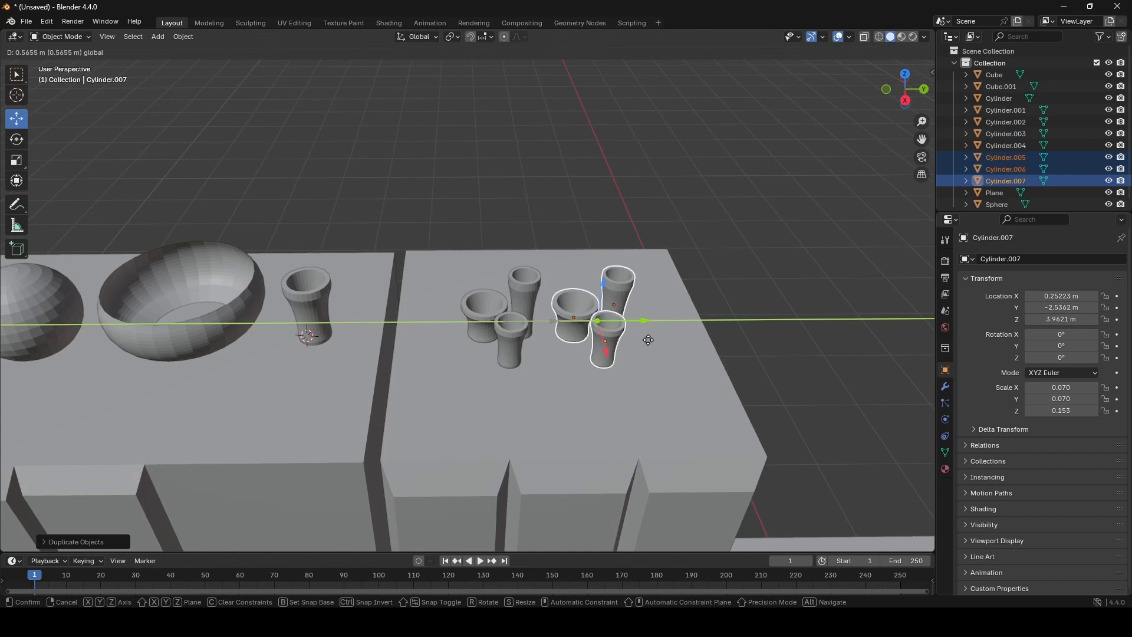
left_click(657, 340)
key("r")
left_click(566, 281)
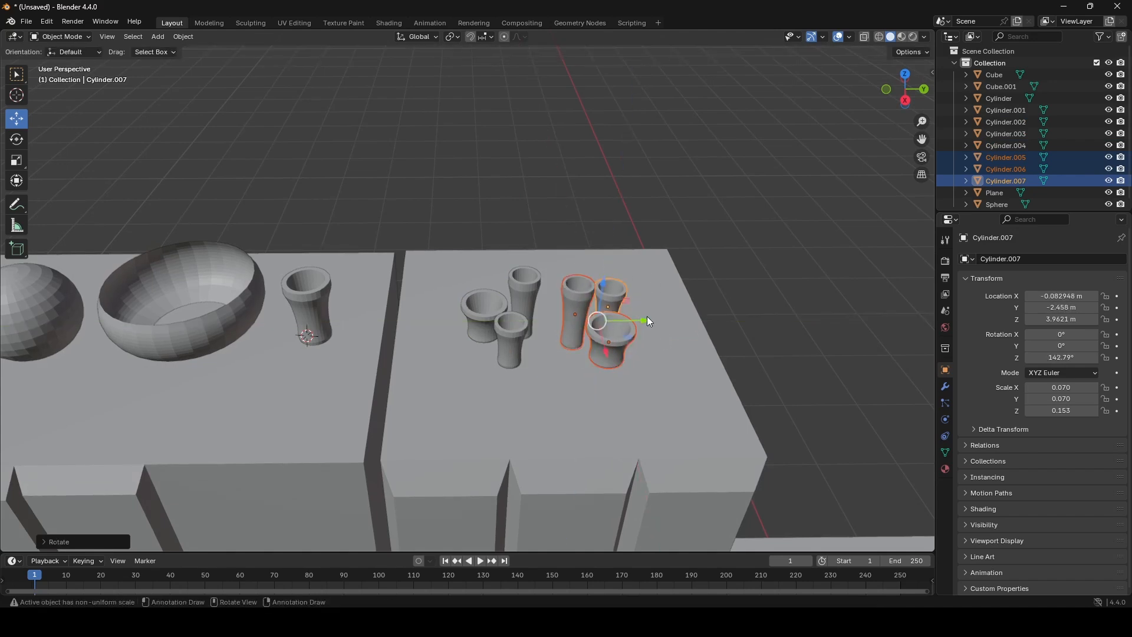
Duplicate the rotated cluster toward the box's front edge and turn the new copies around Z to about 219°.
key("shift+d")
key("y")
key("x")
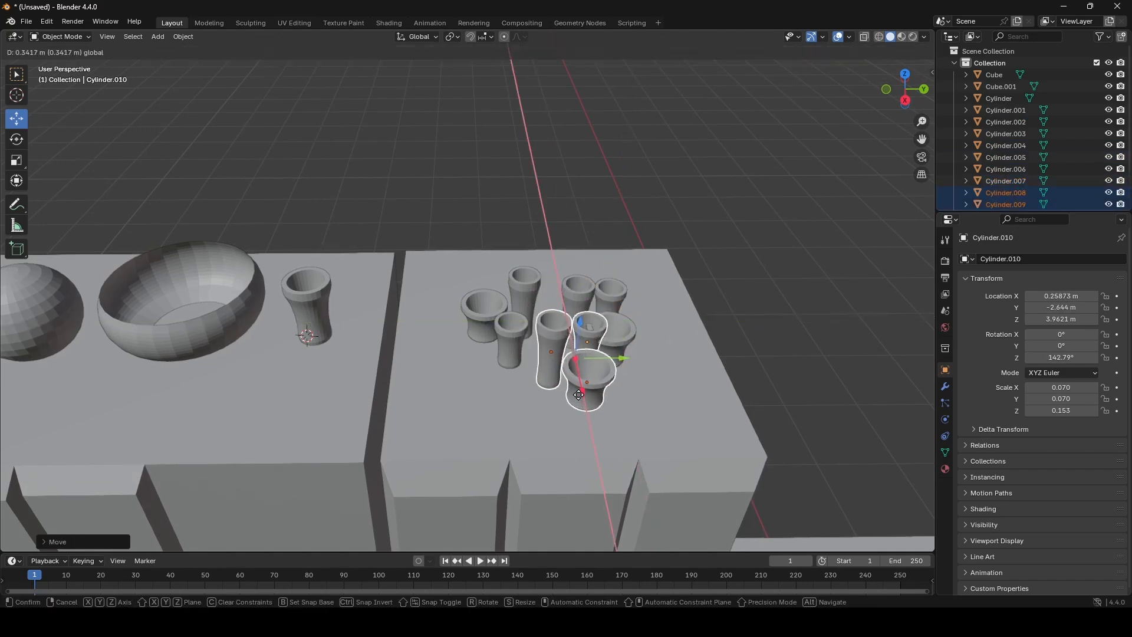
left_click(590, 389)
key("r")
key("y")
key("x")
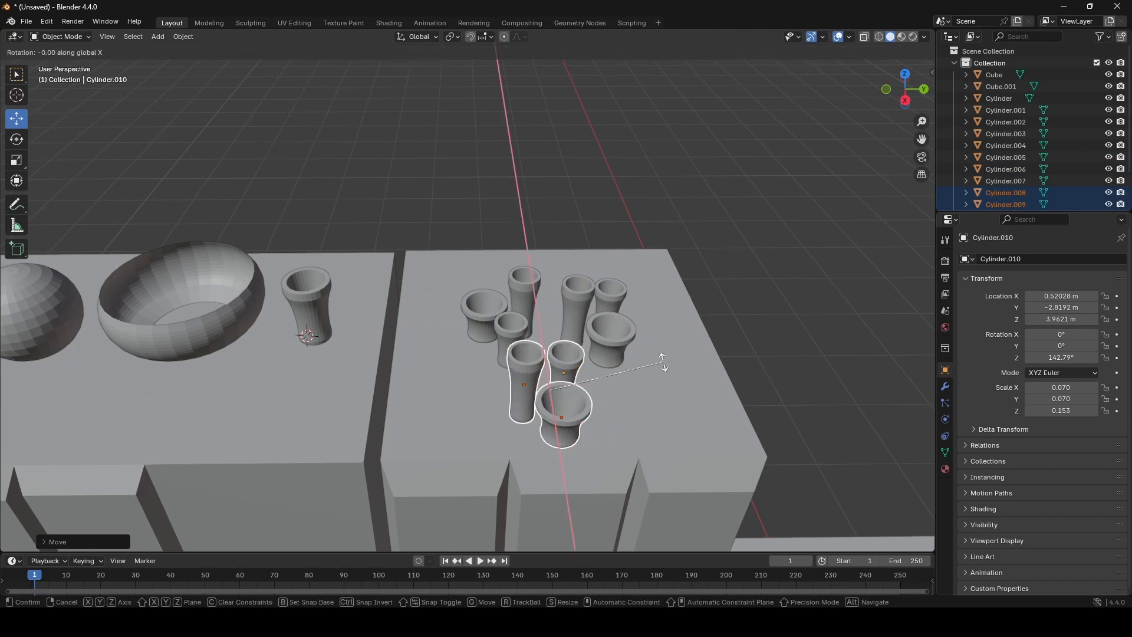
key("z")
left_click(597, 395)
Duplicate the front cluster along X to about -0.60 m, and duplicate that copy along Y to about -2.48 m.
middle_click_drag(597, 395, 666, 369)
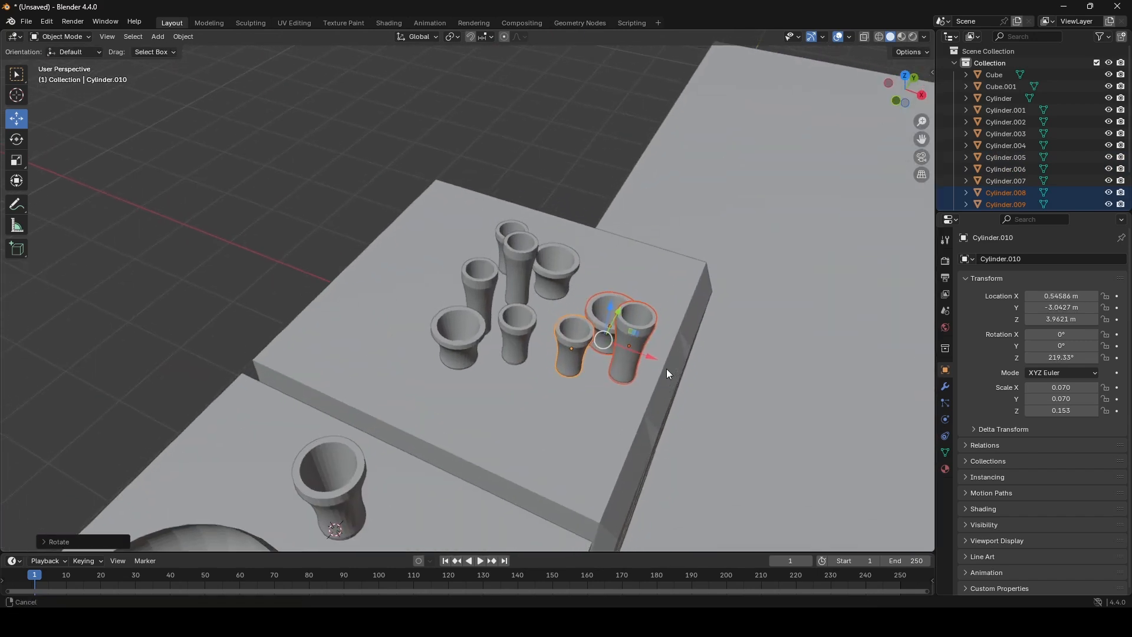
left_click_drag(650, 357, 471, 289)
scroll(495, 298, "down", 2)
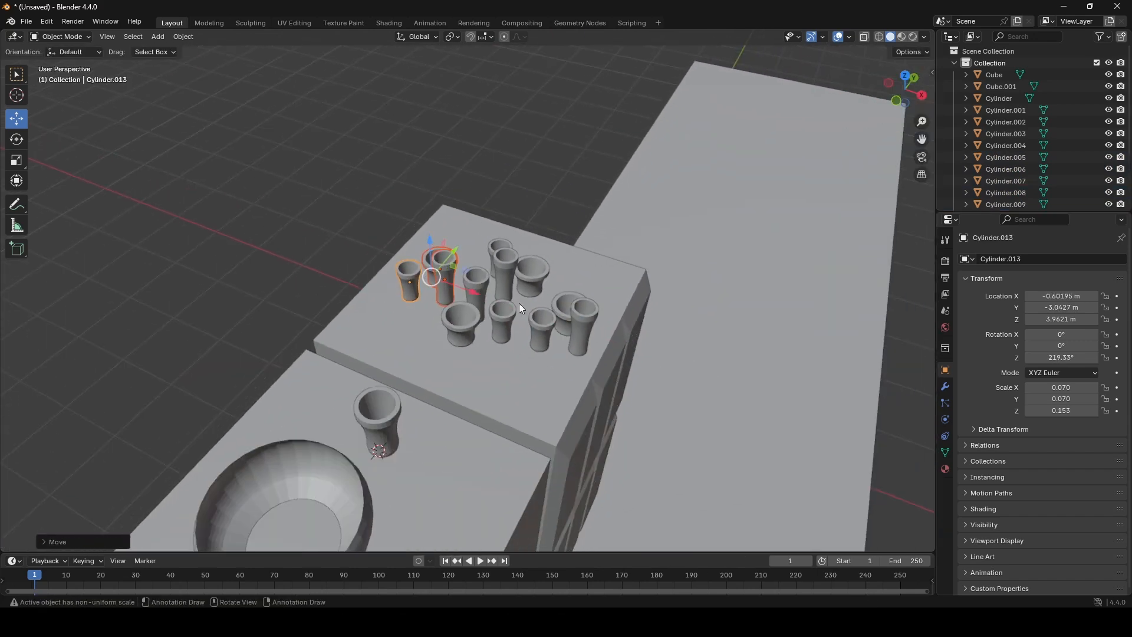
middle_click_drag(642, 294, 594, 338)
scroll(547, 301, "up", 2)
left_click_drag(579, 315, 664, 319)
scroll(663, 319, "down", 2)
Duplicate the latest cluster toward the front corner of the box and rotate the copies around Z.
middle_click_drag(664, 319, 588, 344)
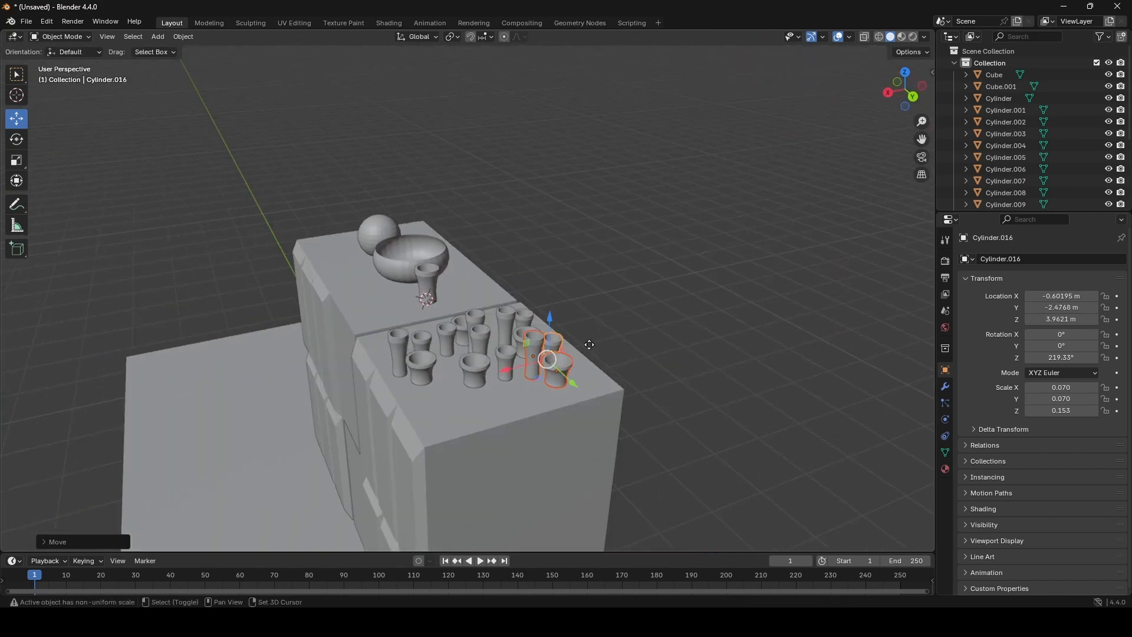
left_click_drag(524, 370, 422, 397)
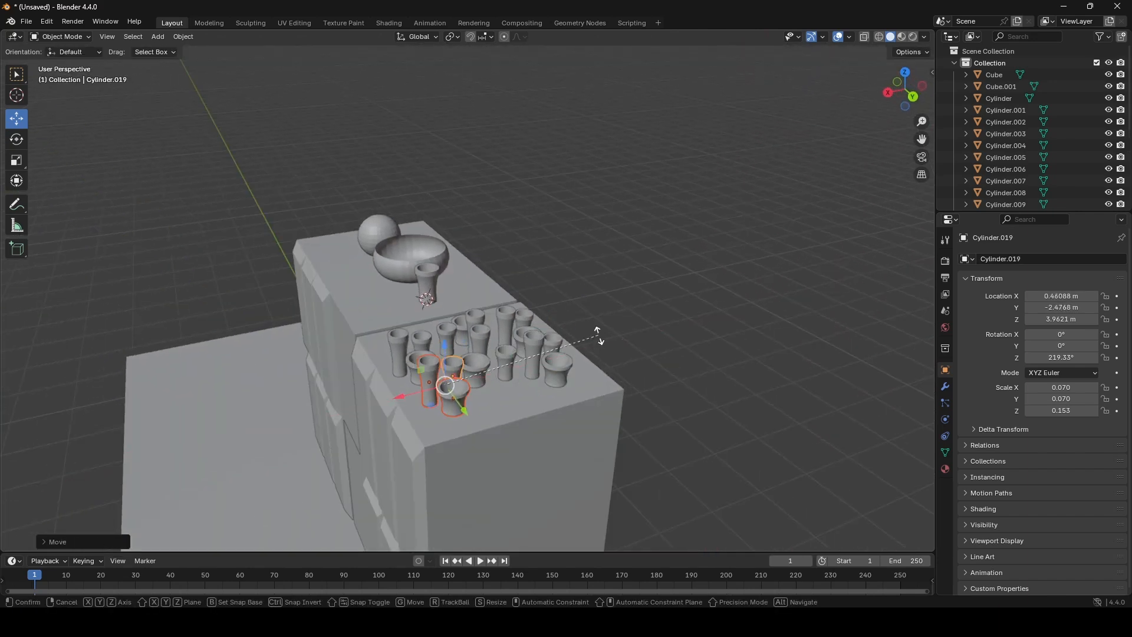
key("r")
key("z")
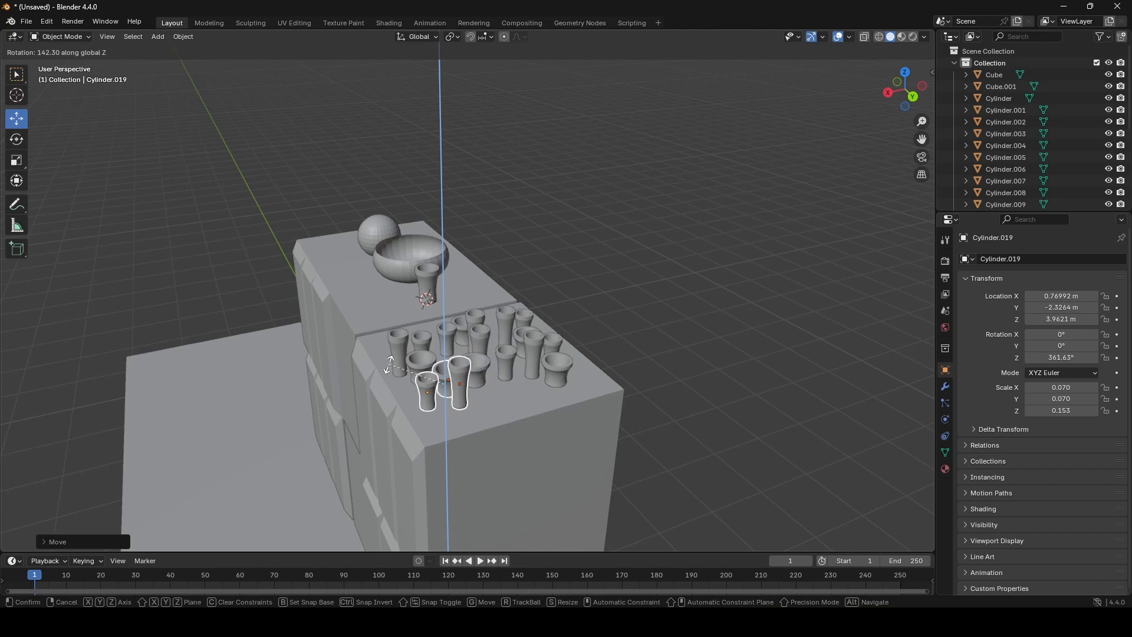
left_click(445, 405)
Select both boxes with all the objects on top and try to move them together along Y.
middle_click_drag(685, 267, 526, 332)
left_click(527, 333)
left_click(440, 324)
scroll(544, 349, "down", 3)
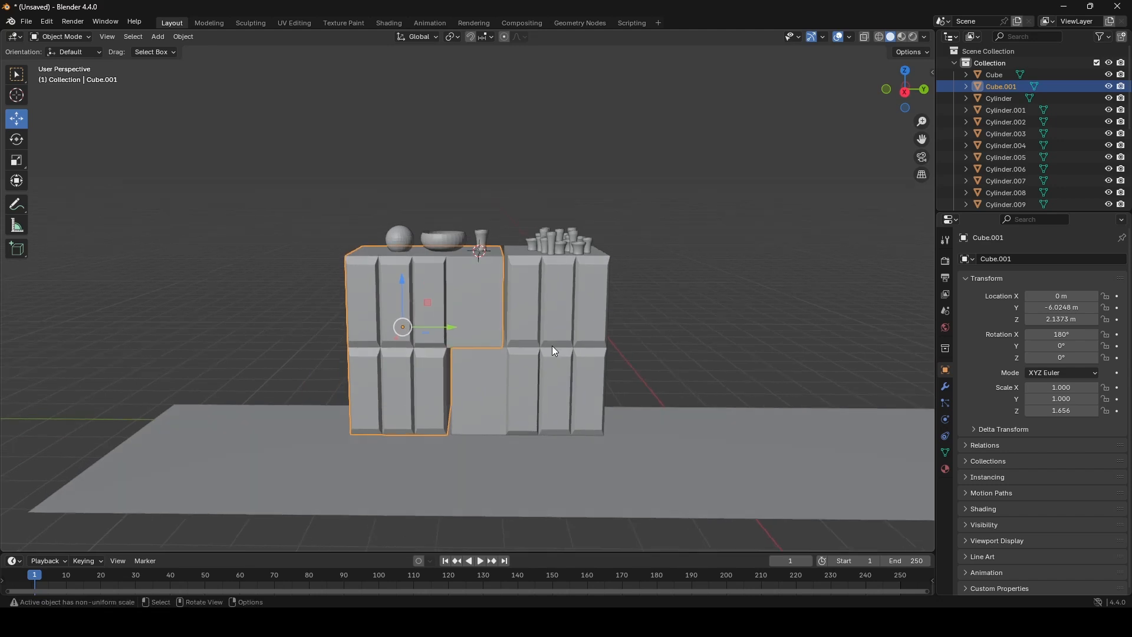
scroll(548, 349, "up", 2)
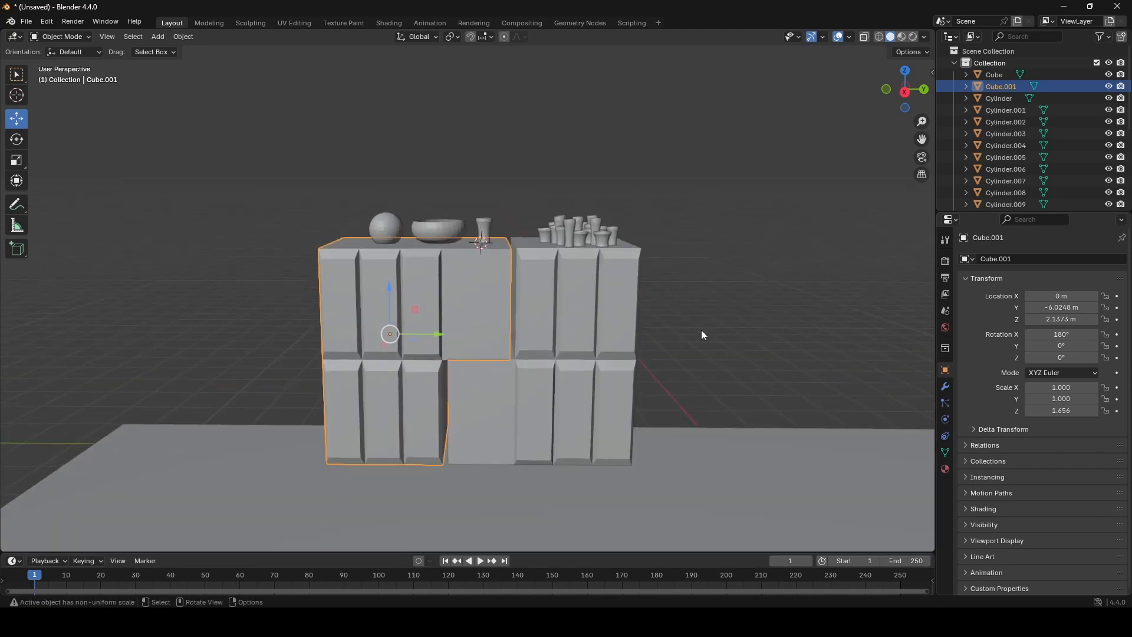
left_click_drag(712, 376, 316, 209)
scroll(536, 277, "down", 3)
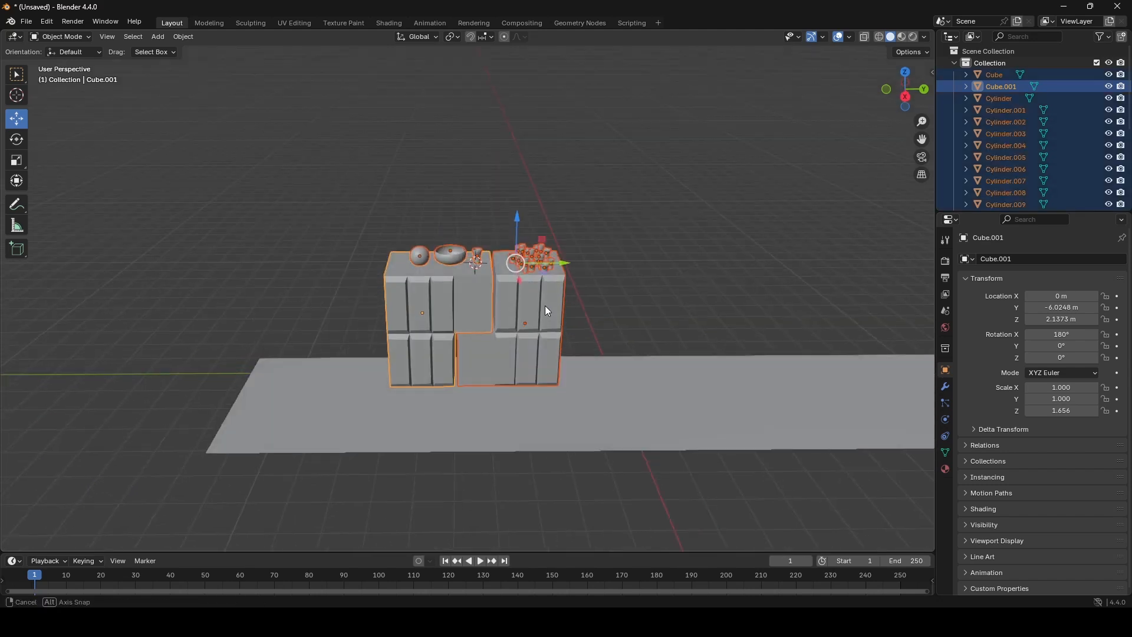
left_click_drag(561, 263, 646, 256)
right_click(645, 256)
Select the boxes with the sphere and only some of the cups, and try to rotate them together around Z.
scroll(642, 255, "up", 2)
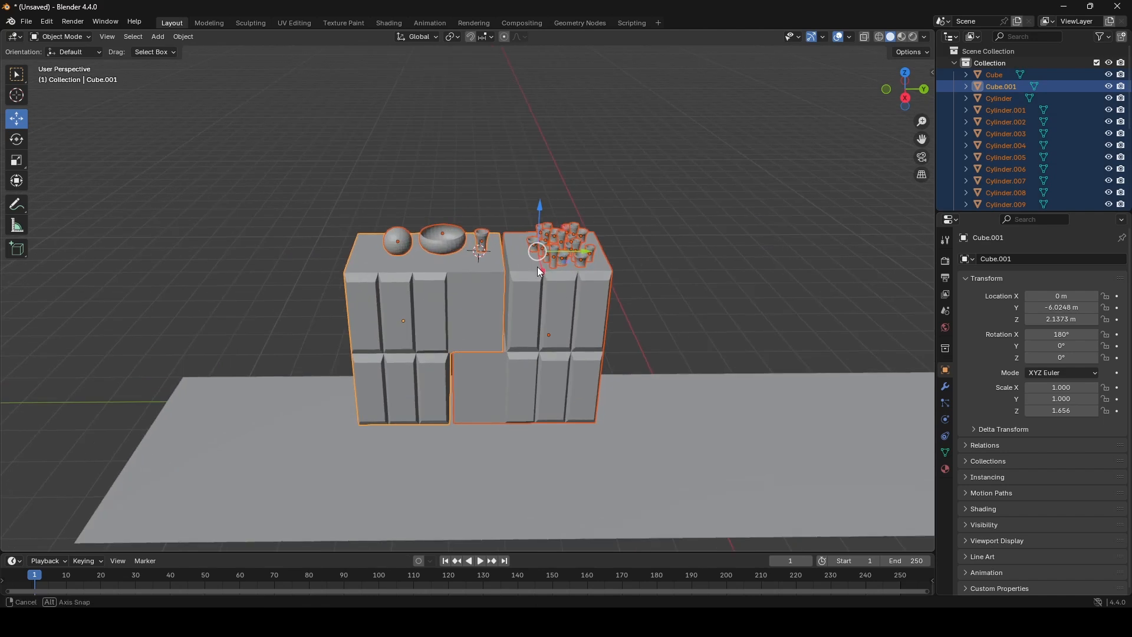
scroll(583, 289, "up", 2)
middle_click_drag(537, 267, 610, 241)
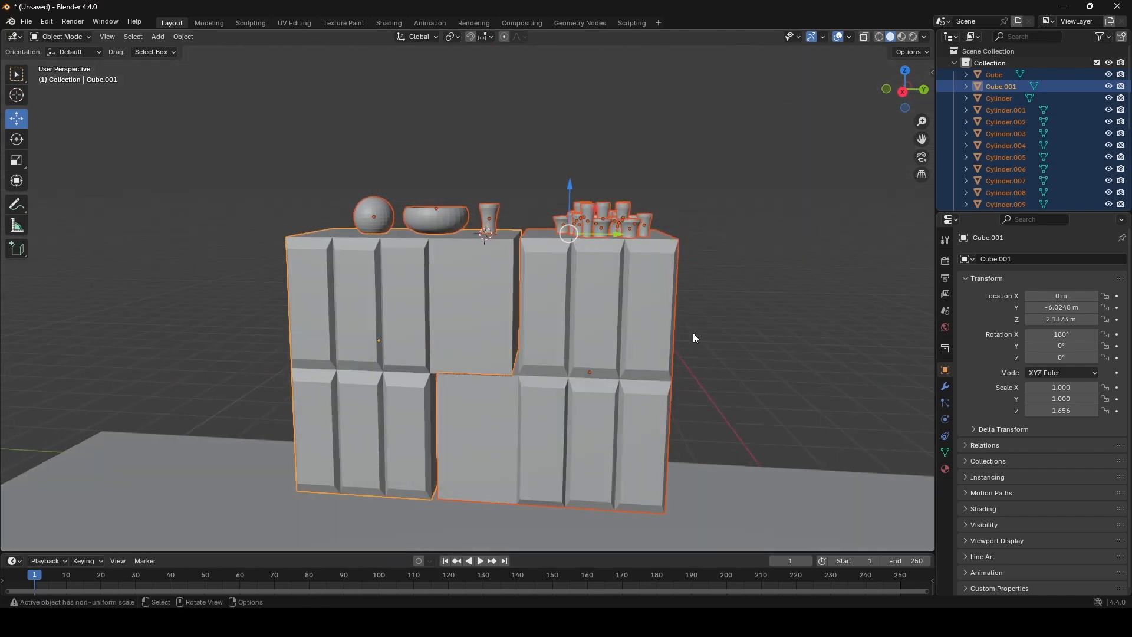
left_click_drag(431, 269, 436, 268)
left_click_drag(529, 306, 299, 235)
middle_click_drag(557, 302, 662, 286)
key("r")
key("z")
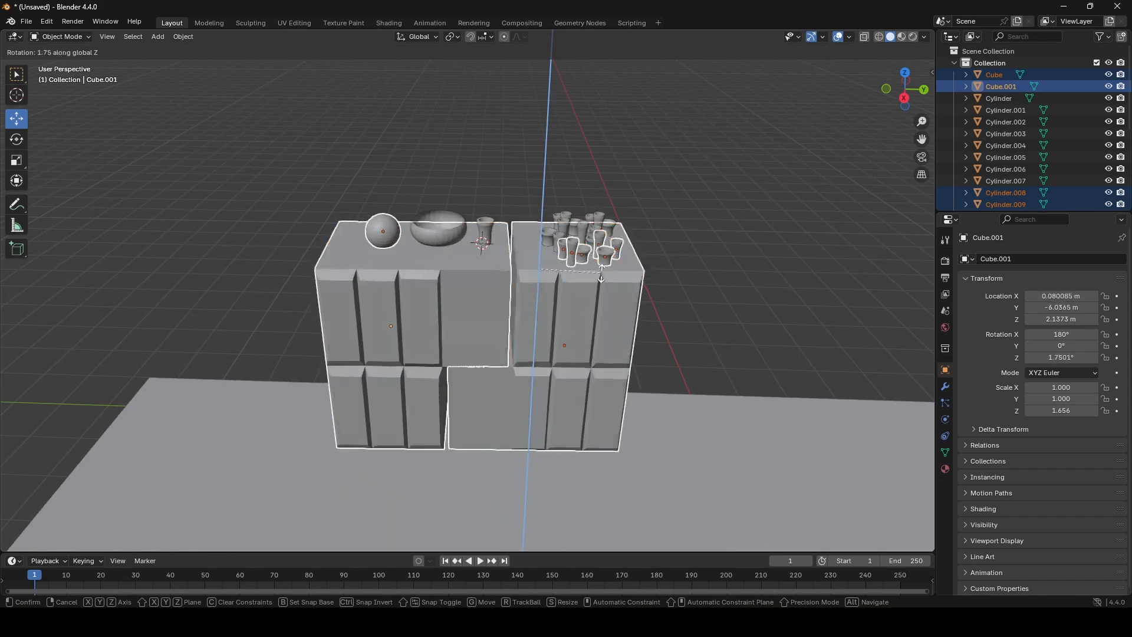
right_click(594, 275)
middle_click_drag(594, 275, 565, 244)
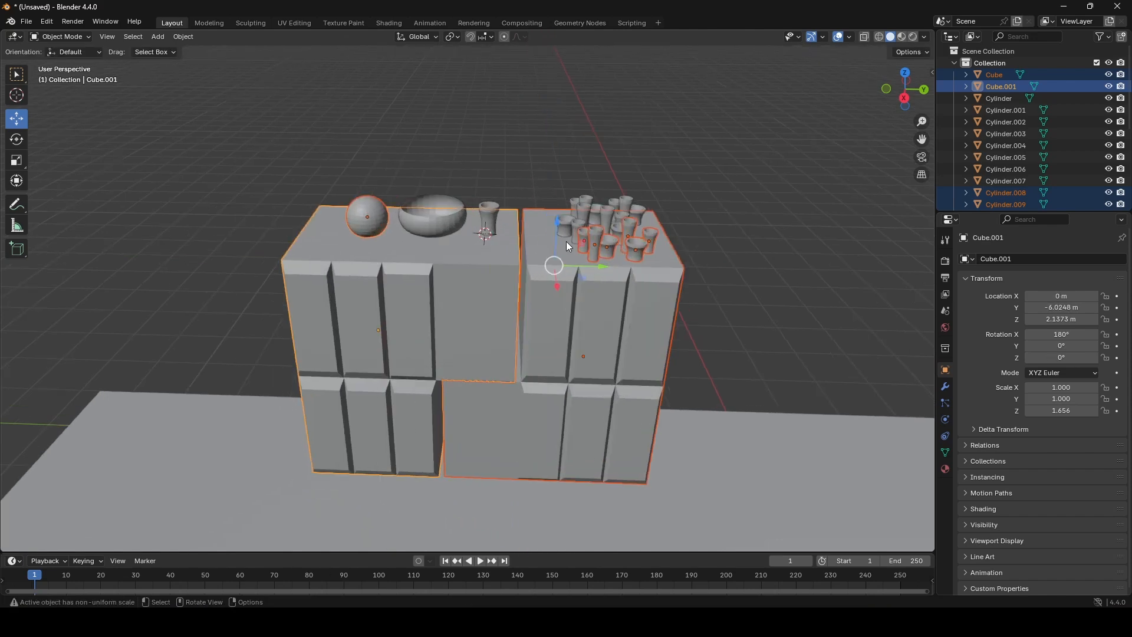
Select both paneled boxes and join them into a single object.
scroll(566, 244, "down", 2)
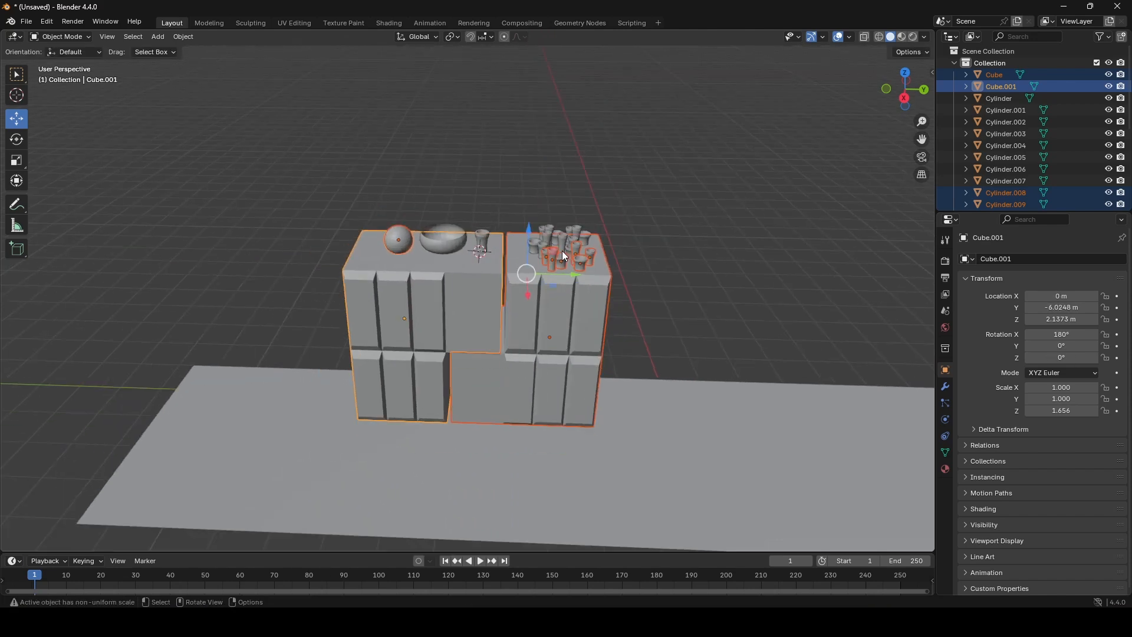
scroll(561, 250, "up", 2)
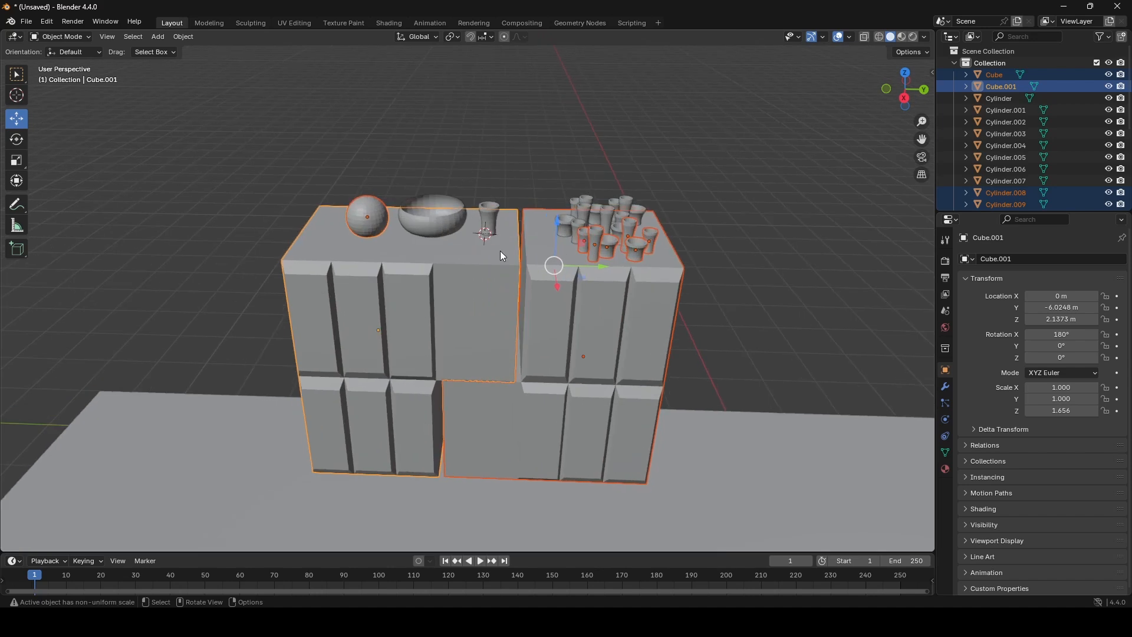
mouse_move(514, 250)
middle_mouse_down()
mouse_move(542, 221)
mouse_move(509, 267)
mouse_move(503, 247)
middle_mouse_up()
scroll(542, 221, "up", 2)
left_click(504, 247)
scroll(486, 277, "up", 2)
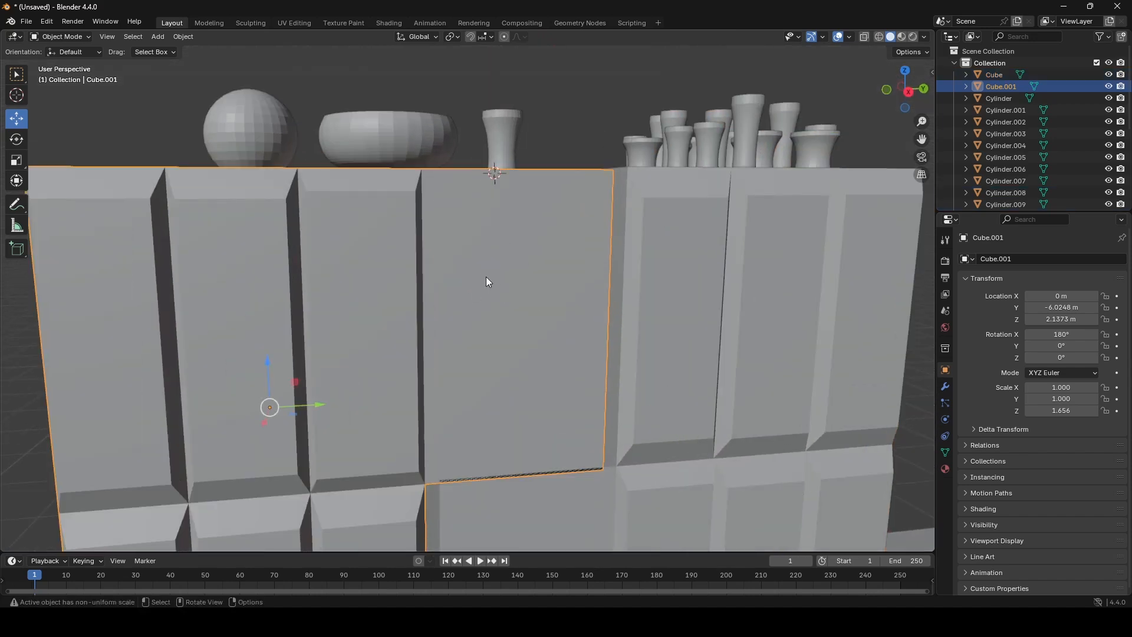
scroll(465, 282, "down", 5)
scroll(505, 286, "up", 3)
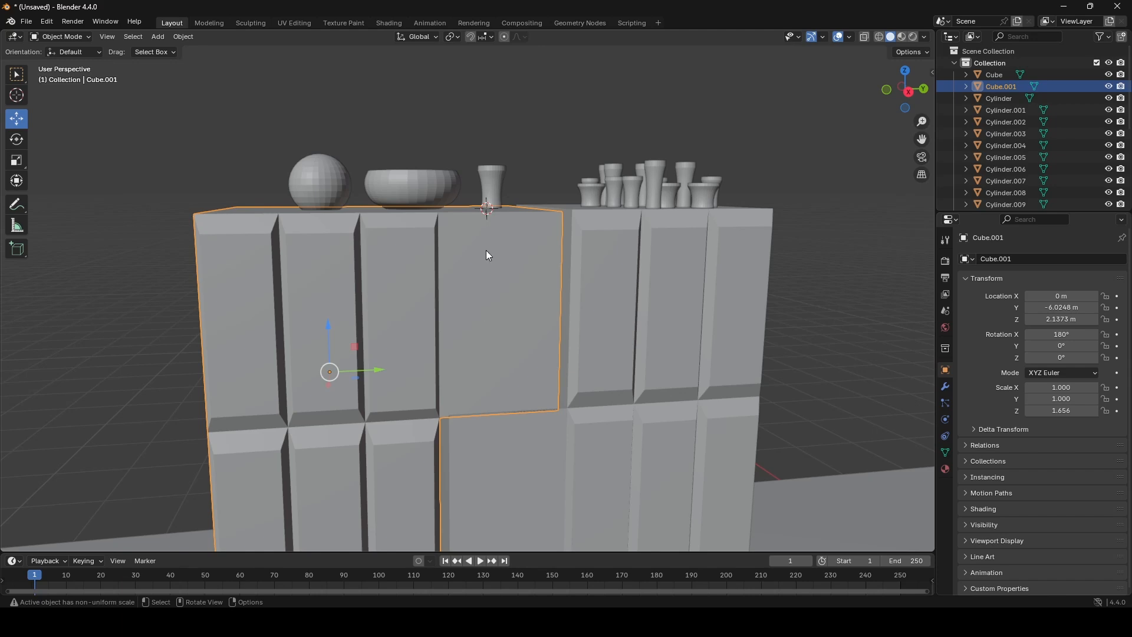
scroll(531, 259, "down", 2)
left_click(564, 277, "shift")
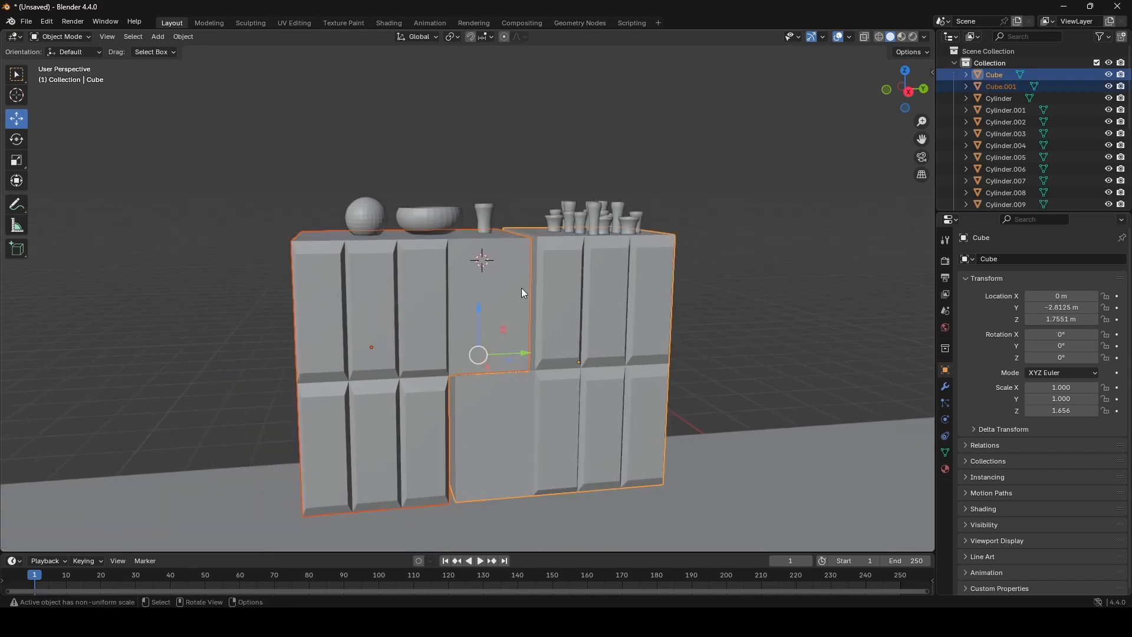
key("ctrl+j")
left_click(741, 284)
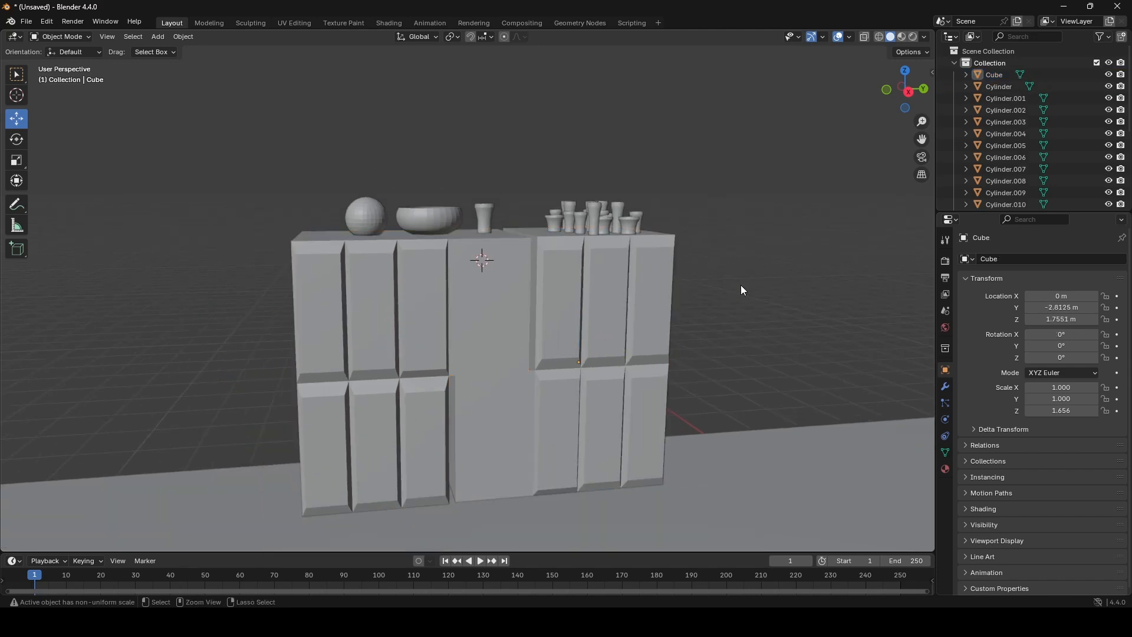
Undo joining the two boxes so they are separate objects again.
key("ctrl+z")
key("ctrl+z")
left_click(724, 296)
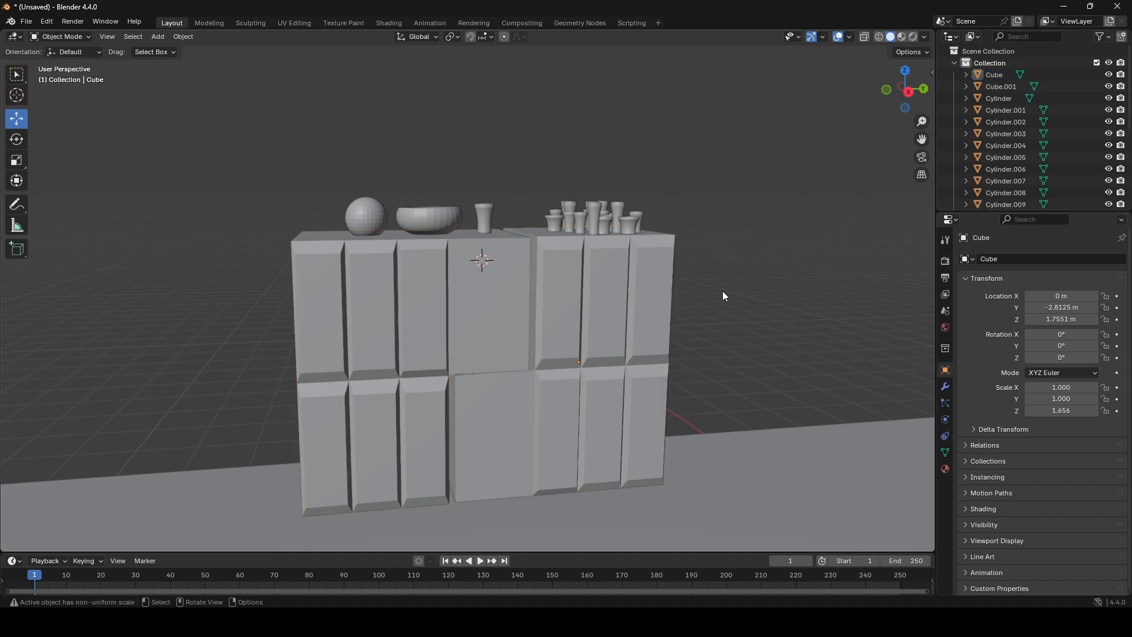
middle_click_drag(702, 302, 710, 305)
left_click(711, 305)
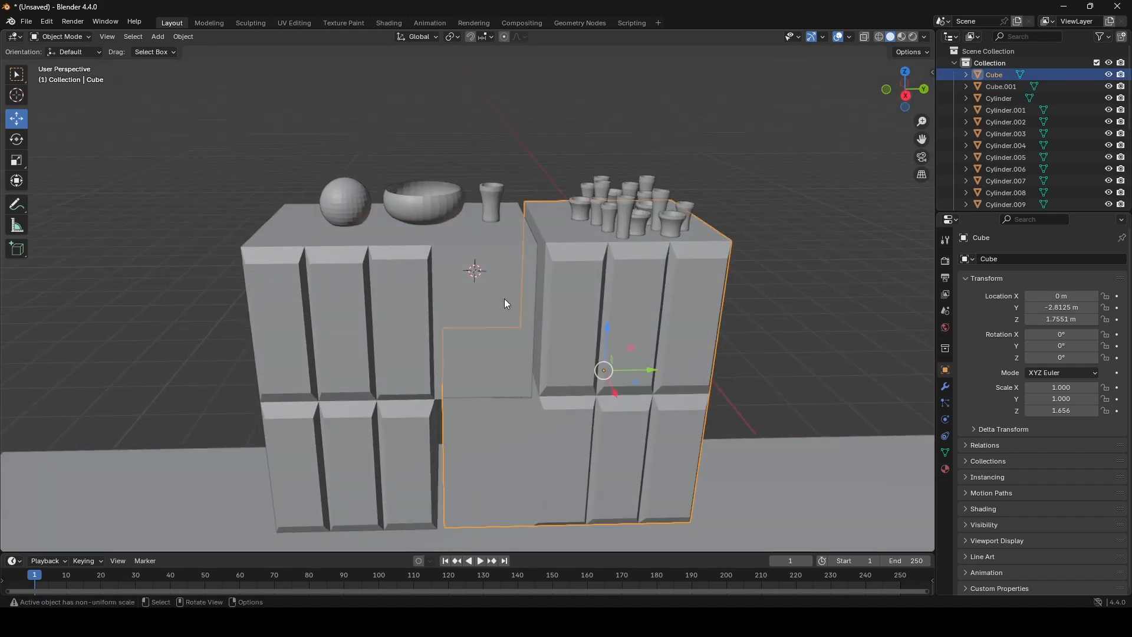
Select both boxes together with the sphere, bowl and all the cups standing on them.
scroll(465, 291, "down", 4)
scroll(434, 304, "up", 2)
middle_click_drag(436, 301, 478, 325, "shift")
left_click(377, 298)
scroll(340, 336, "down", 3)
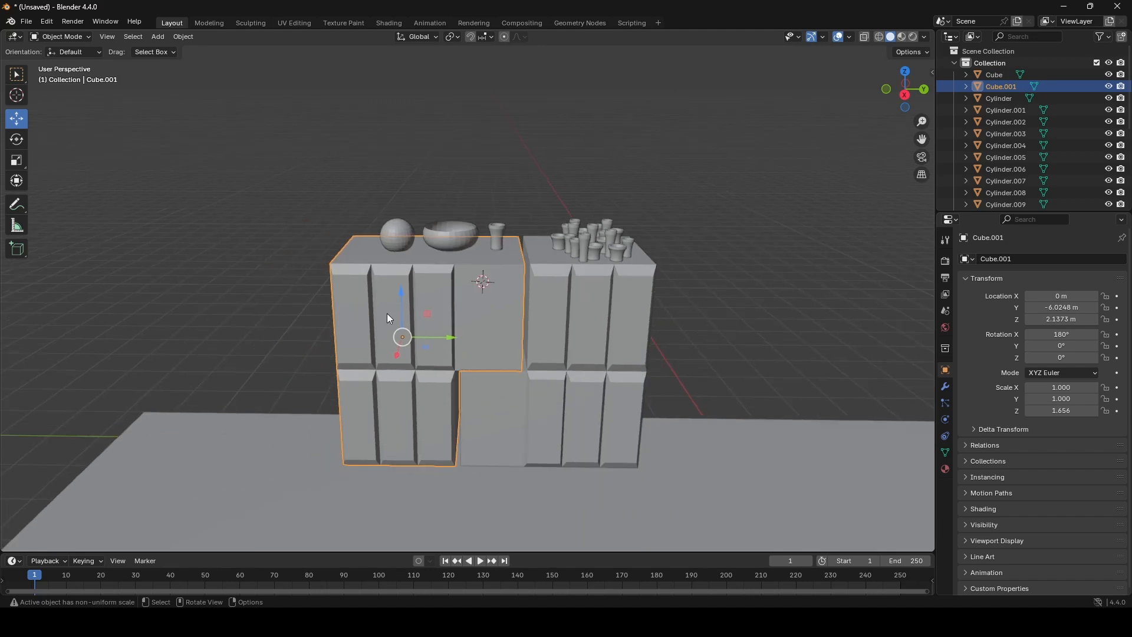
left_click_drag(779, 363, 386, 213)
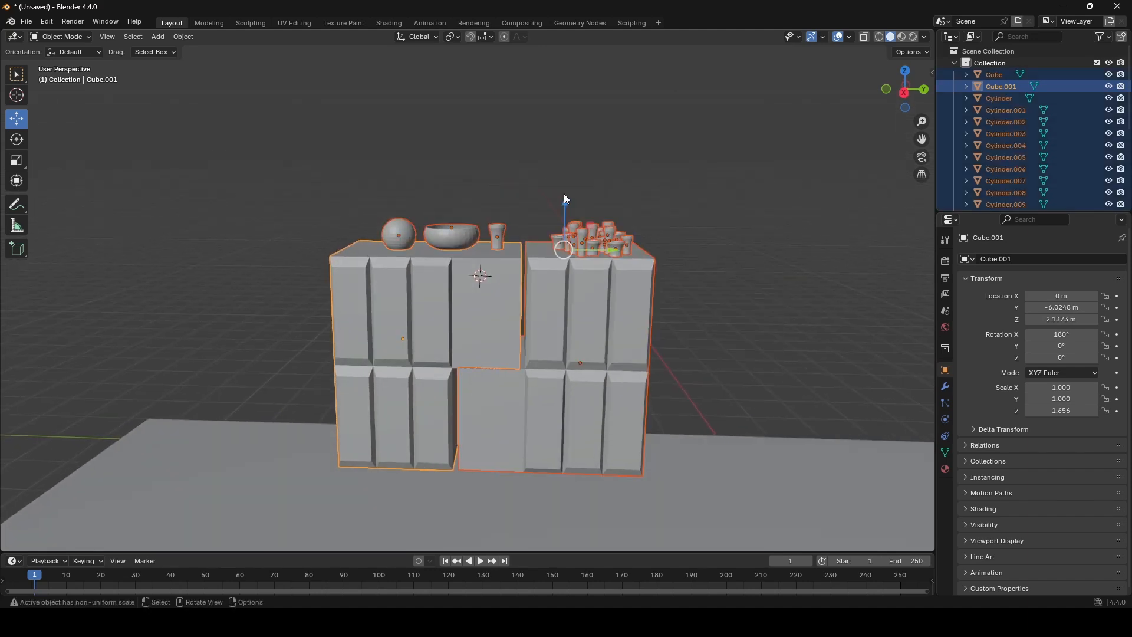
scroll(559, 324, "up", 2)
scroll(702, 274, "down", 2)
middle_click_drag(320, 164, 386, 317)
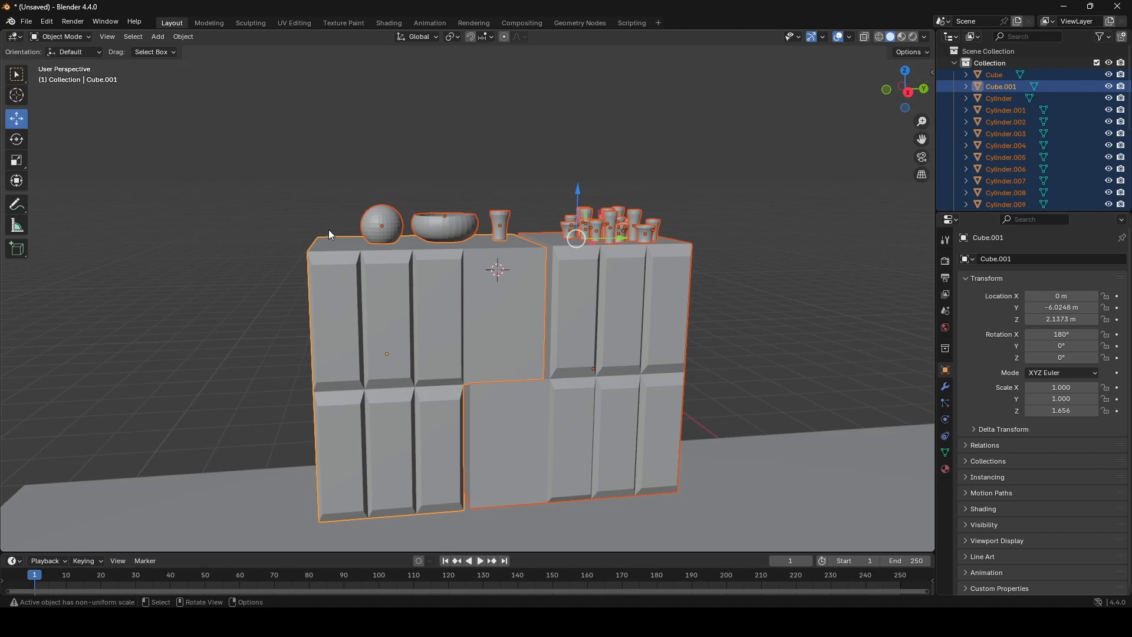
scroll(256, 235, "up", 2)
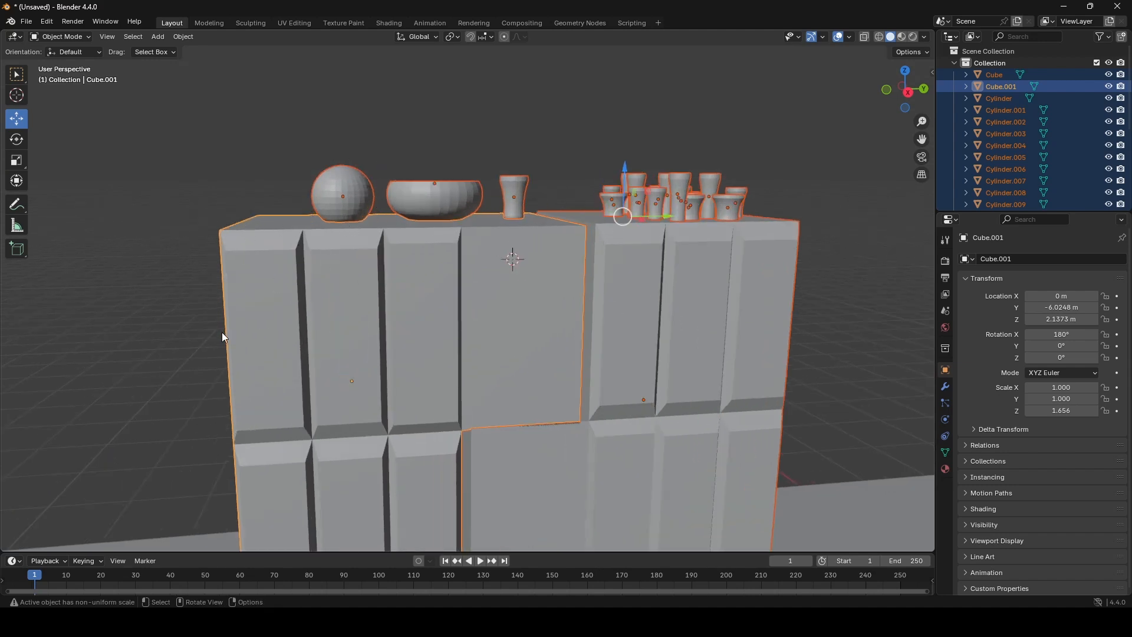
scroll(479, 313, "down", 2)
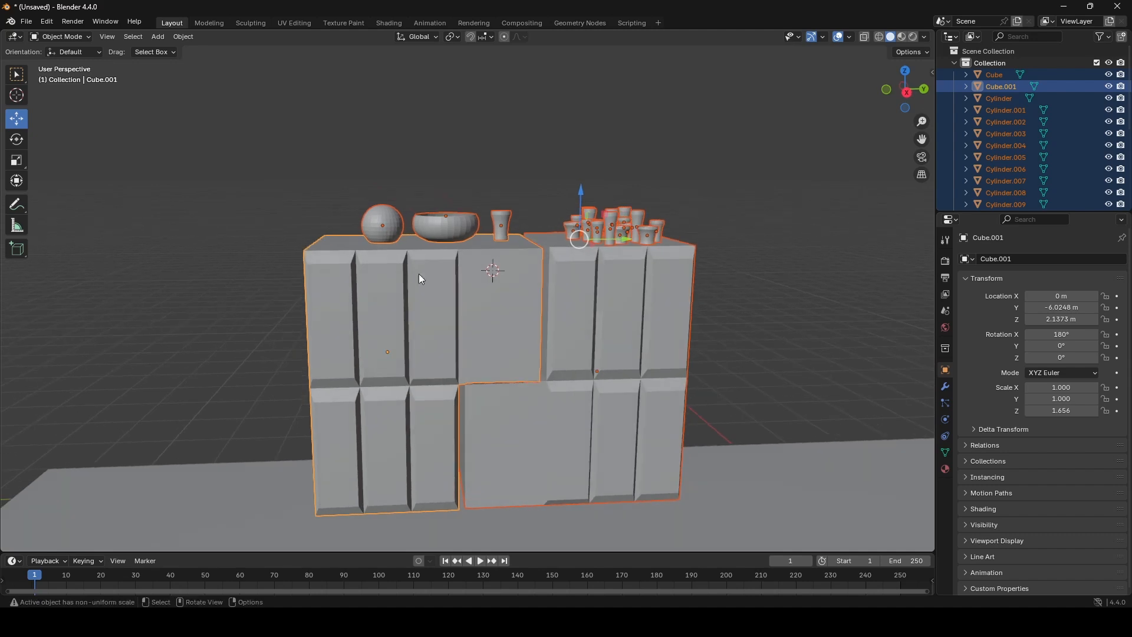
scroll(323, 304, "up", 2)
middle_click_drag(323, 304, 333, 302)
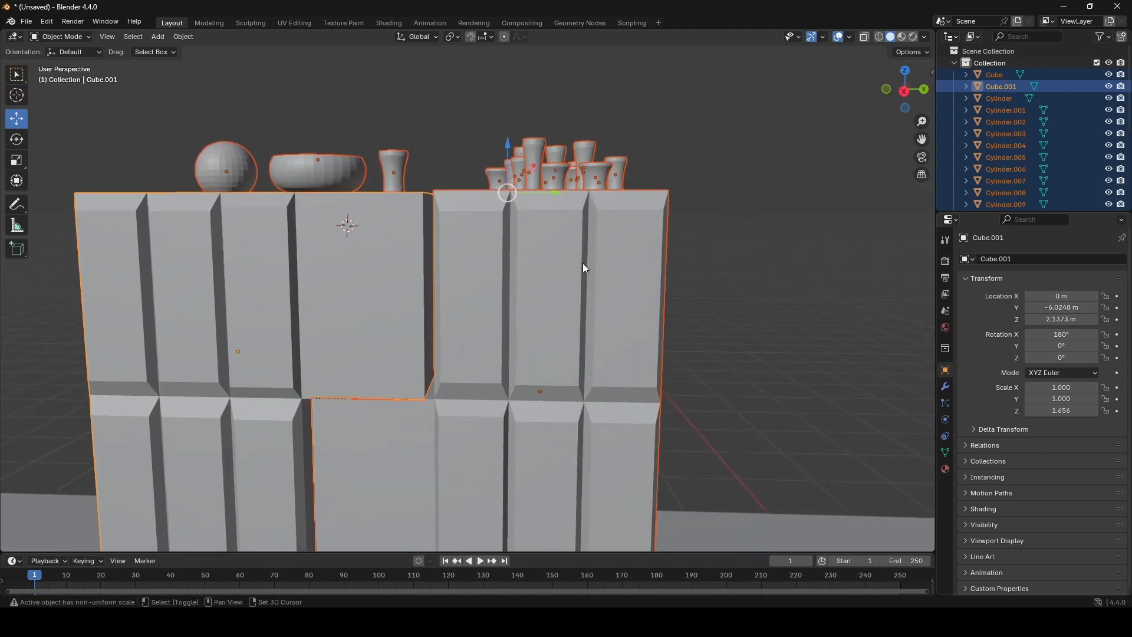
Make the box under the cup cluster the active object and parent all other selected objects to it with the Object option.
left_click(582, 263, "shift")
scroll(684, 242, "down", 3)
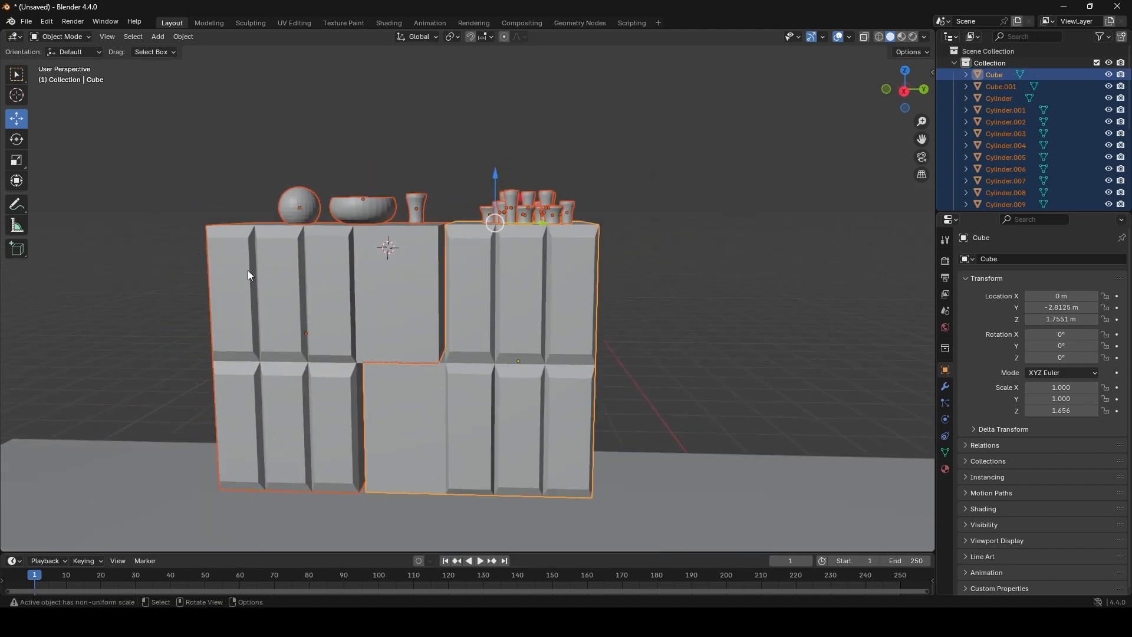
middle_click_drag(248, 270, 476, 162)
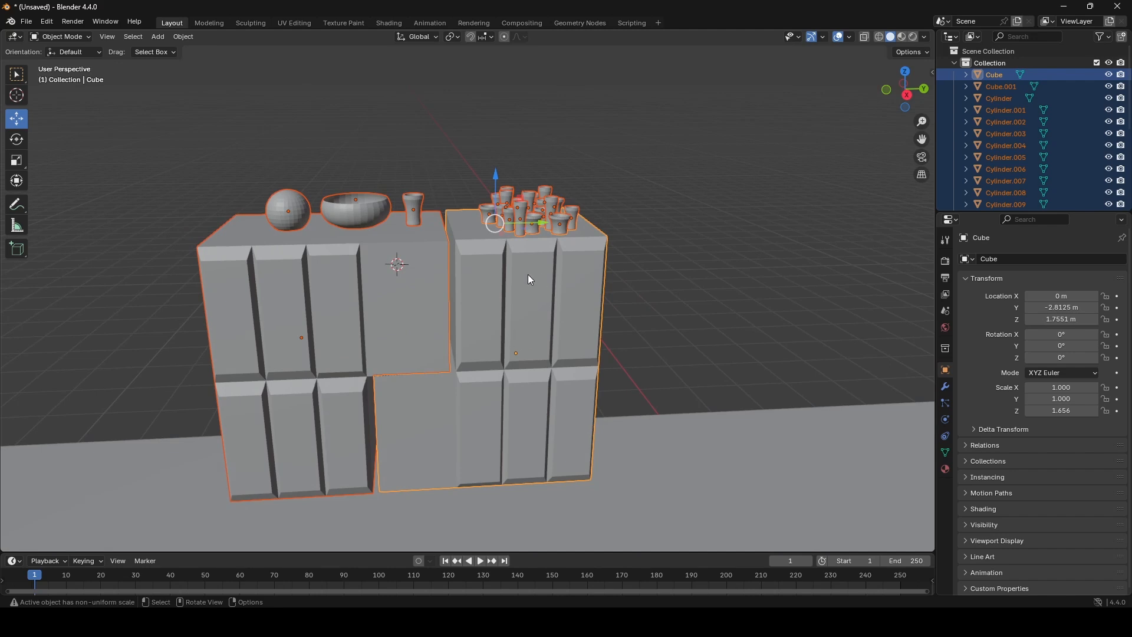
middle_click_drag(531, 292, 515, 251)
scroll(514, 299, "up", 2)
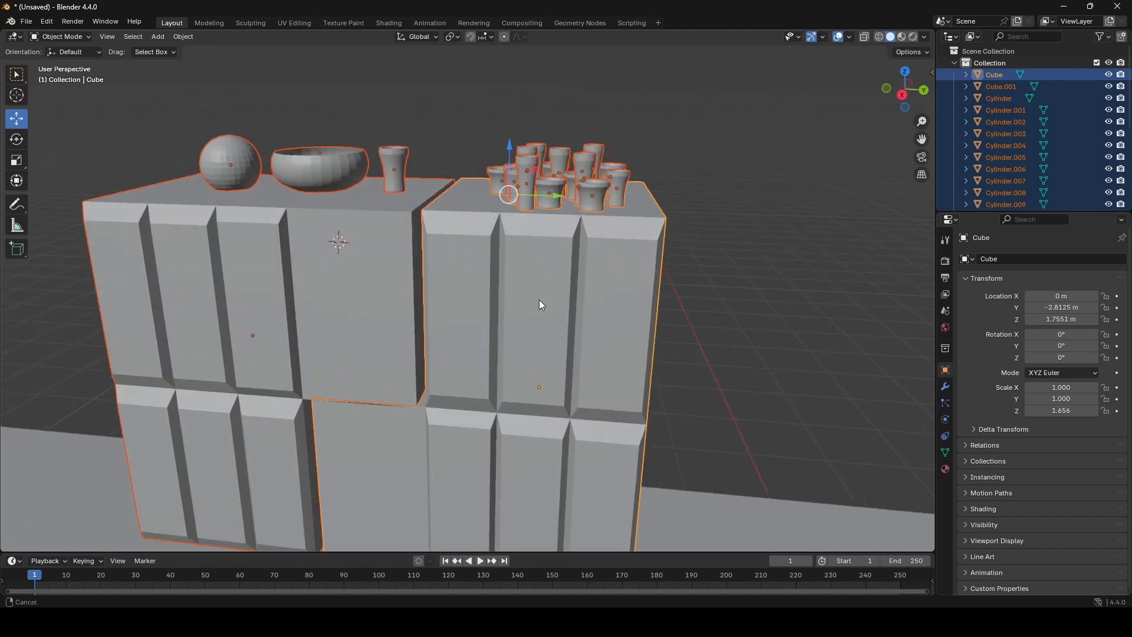
mouse_move(539, 300)
middle_mouse_down("shift")
mouse_move(516, 311)
mouse_move(525, 292)
middle_mouse_up("shift")
scroll(514, 296, "down", 3)
right_click(644, 234)
mouse_move(643, 234)
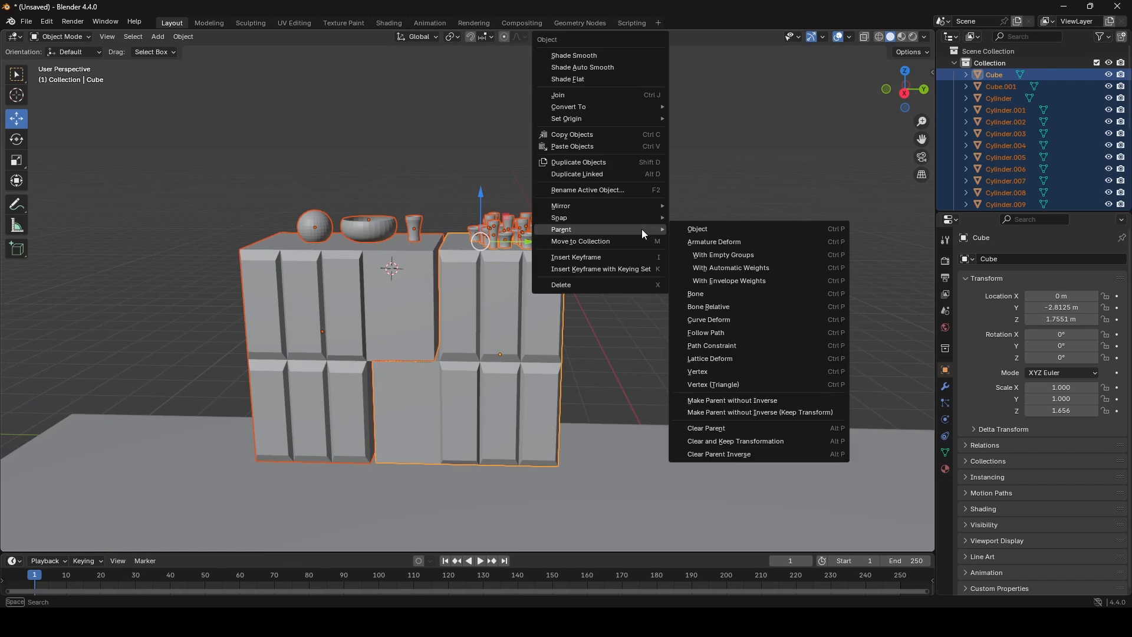
left_click(740, 228)
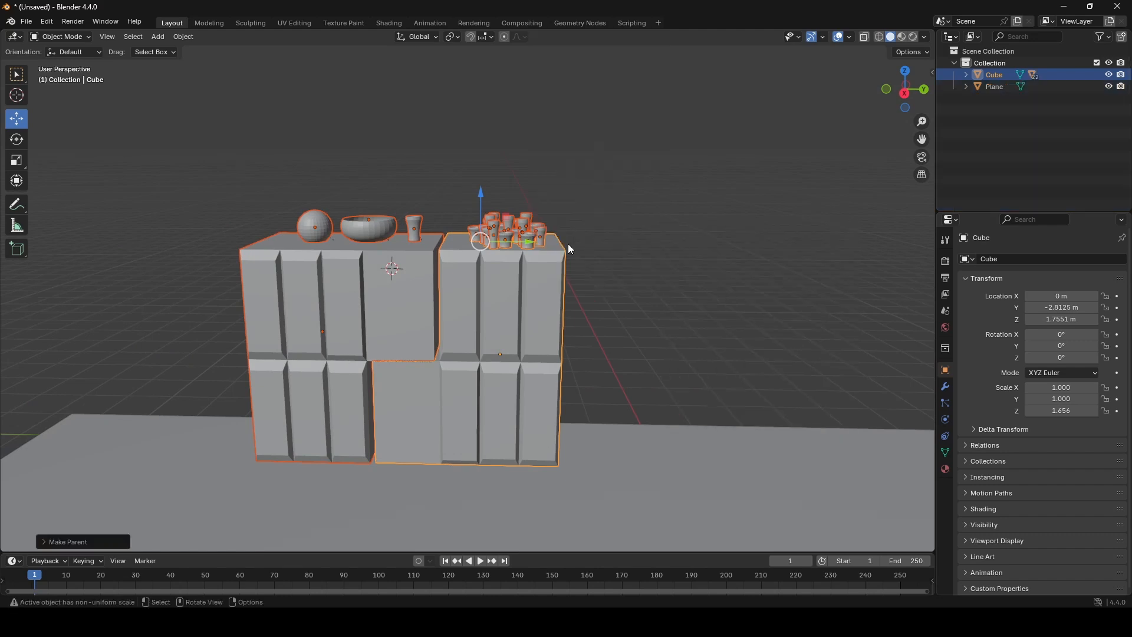
Select only the parent box and try moving it along Y and rotating it around global Z.
left_click(537, 292)
scroll(540, 297, "down", 2)
left_click_drag(536, 335, 566, 330)
right_click(566, 330)
key("r")
key("z")
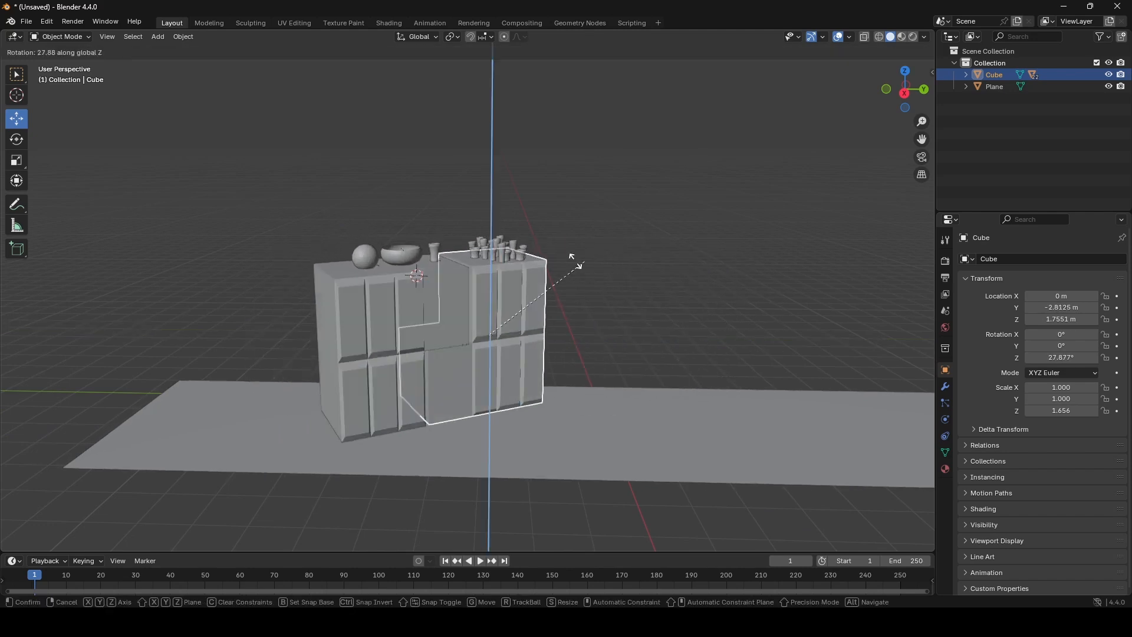
right_click(586, 313)
Scale the parent box along Z to about 0.764 and lower it to about 0.796 m in Z.
scroll(591, 289, "up", 2)
key("s")
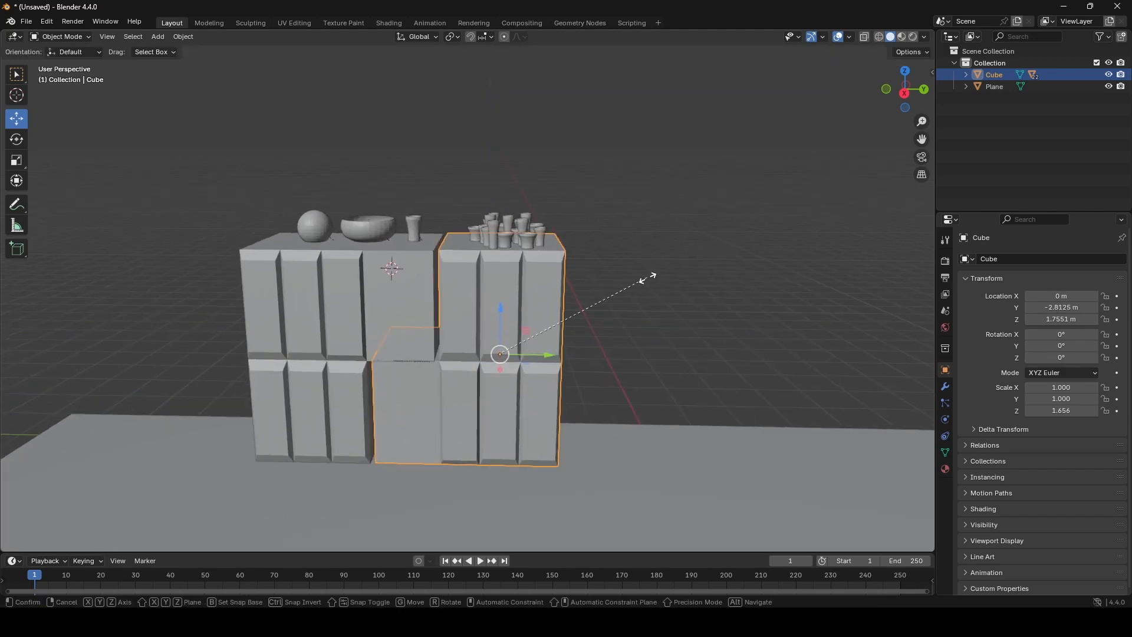
key("z")
left_click(565, 315)
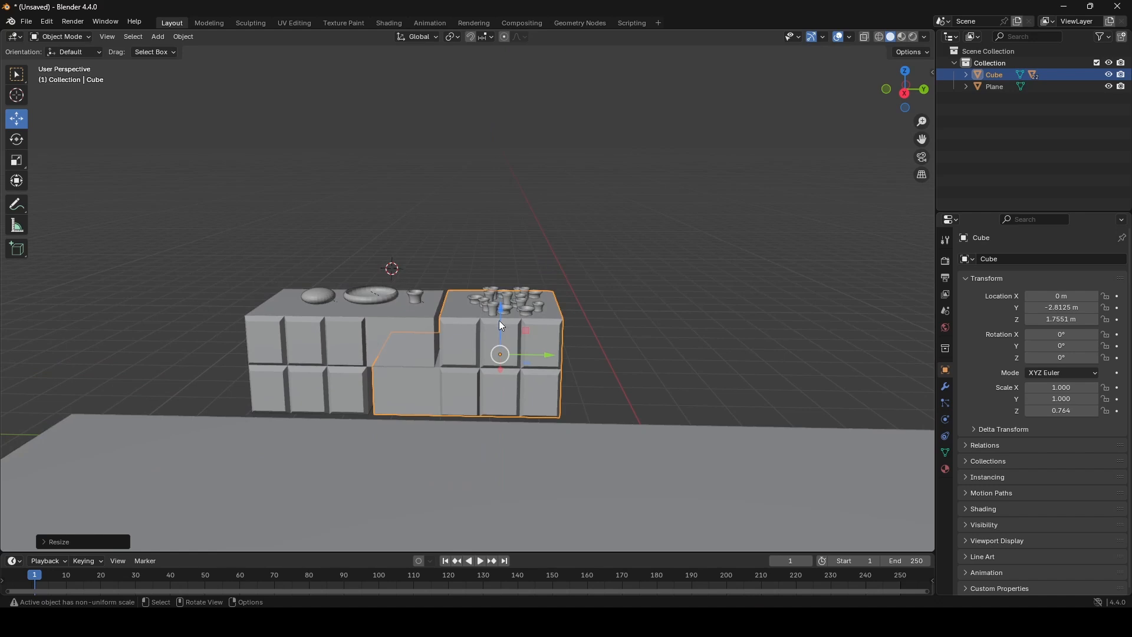
left_click_drag(501, 325, 510, 361)
scroll(588, 342, "up", 3)
middle_click_drag(588, 342, 540, 305)
scroll(574, 305, "down", 2)
Duplicate only the parent box along Y to about 2.27 m, and delete that copy.
key("shift+d")
key("y")
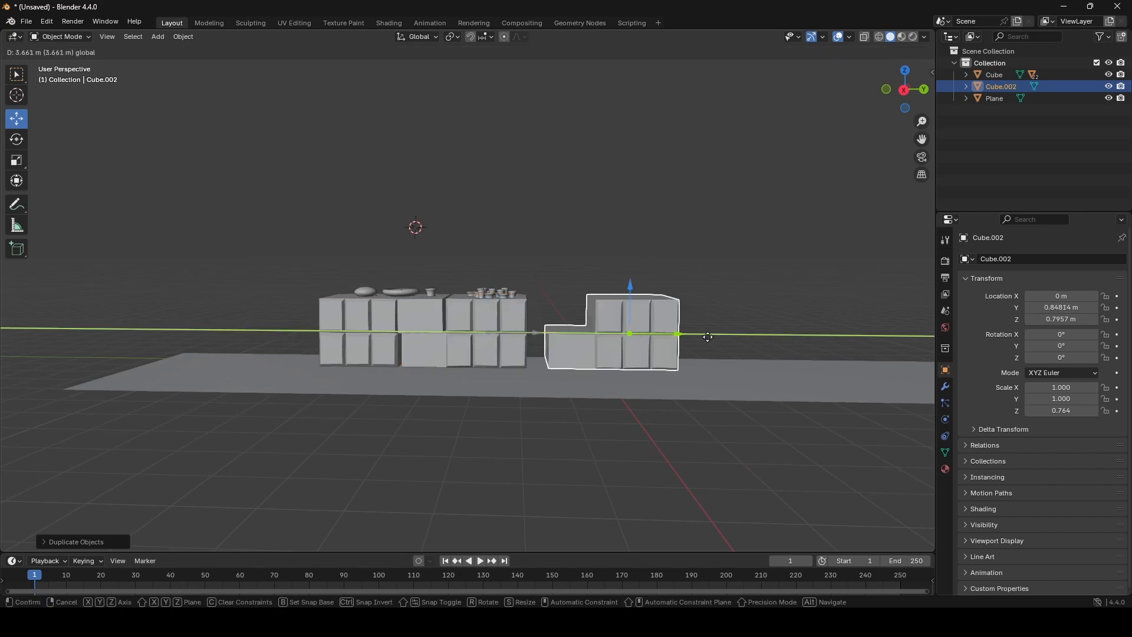
left_click(766, 321)
key("x")
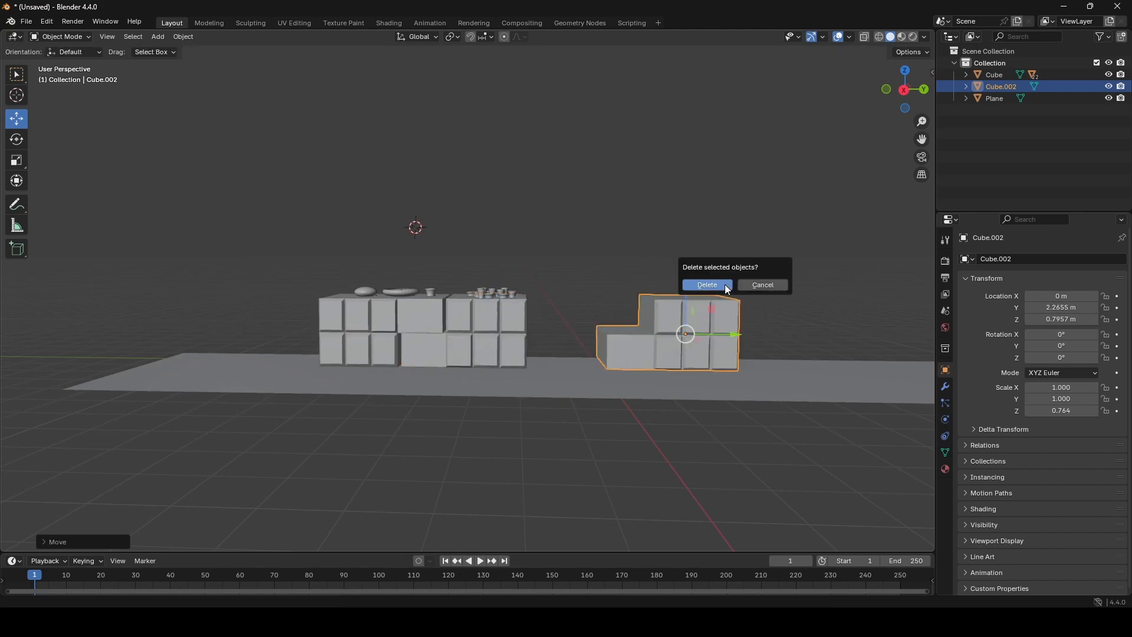
left_click(724, 284)
Box-select the whole parented group and duplicate it along Y, placing the copied parent box at about 4.66 m.
scroll(583, 284, "up", 4)
middle_click_drag(583, 284, 617, 291, "shift")
left_click_drag(647, 351, 278, 293)
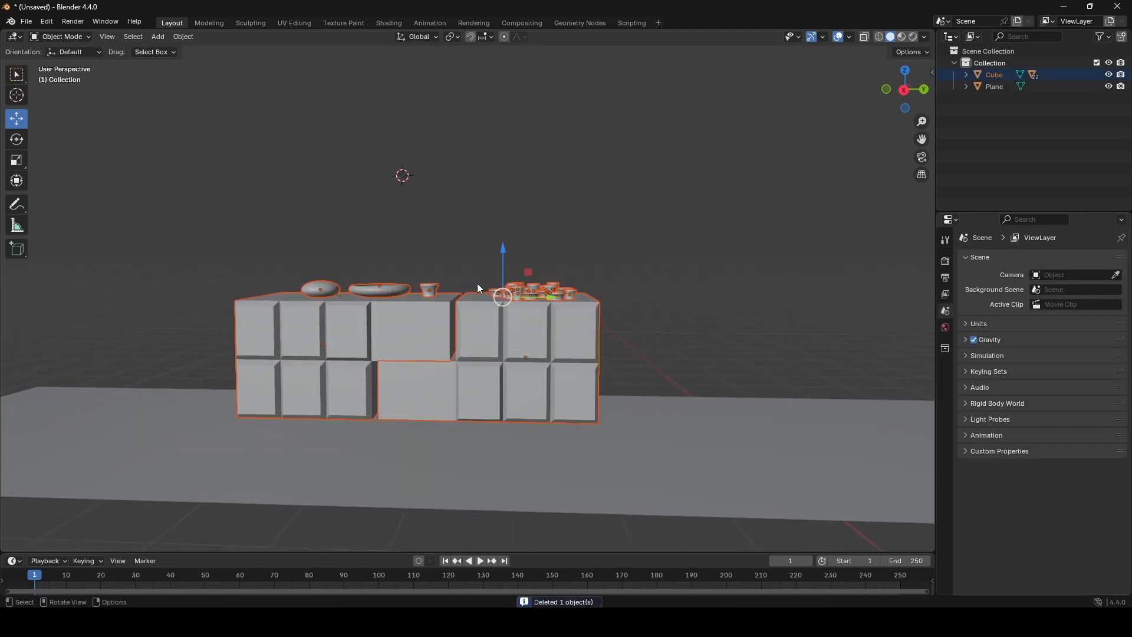
middle_click_drag(476, 283, 455, 340)
key("shift+d")
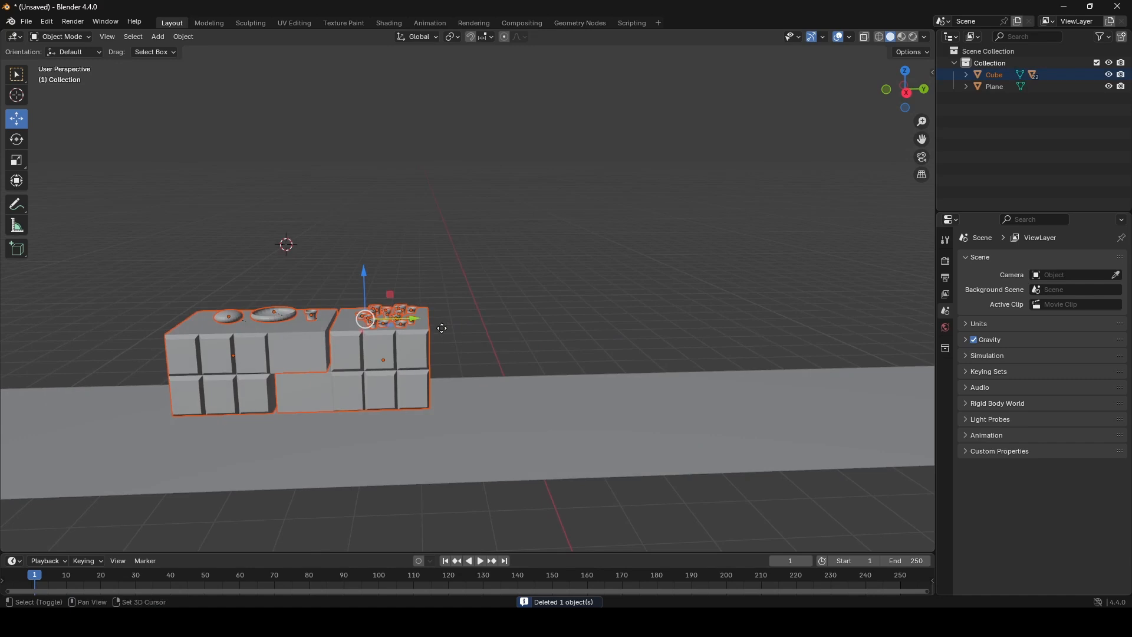
key("Escape")
key("g")
key("y")
left_click(713, 312)
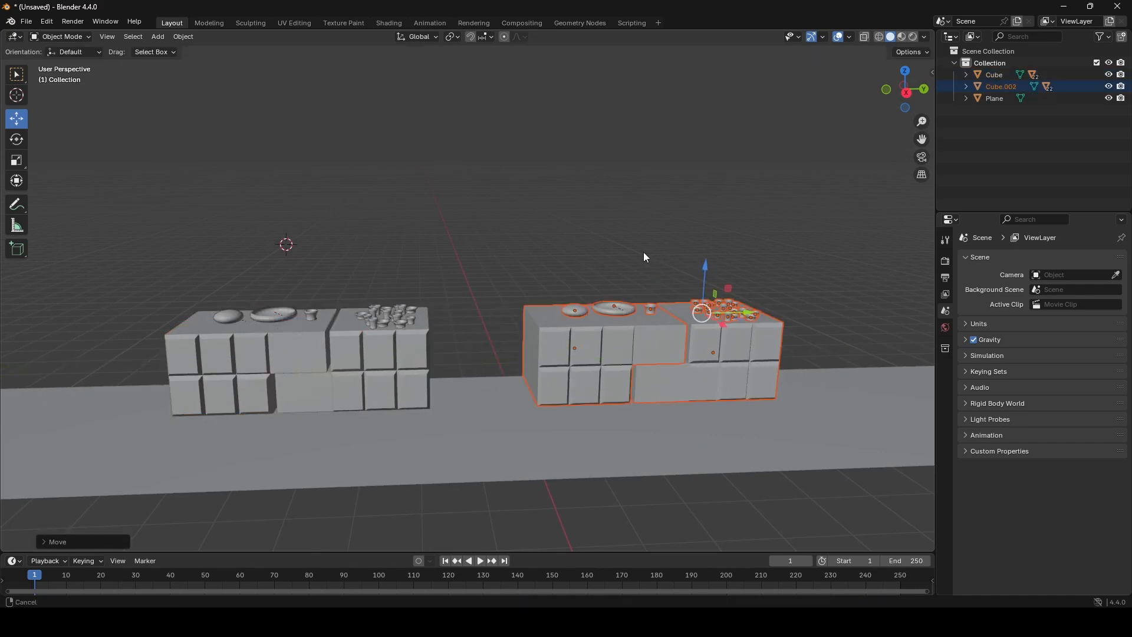
middle_click_drag(643, 252, 567, 256, "shift")
left_click(568, 256)
Scale the copied parent box to about 1.395 along Z and move it to about 2.53 m in Y and 1.29 m in Z.
left_click(633, 344)
middle_click_drag(633, 344, 578, 339)
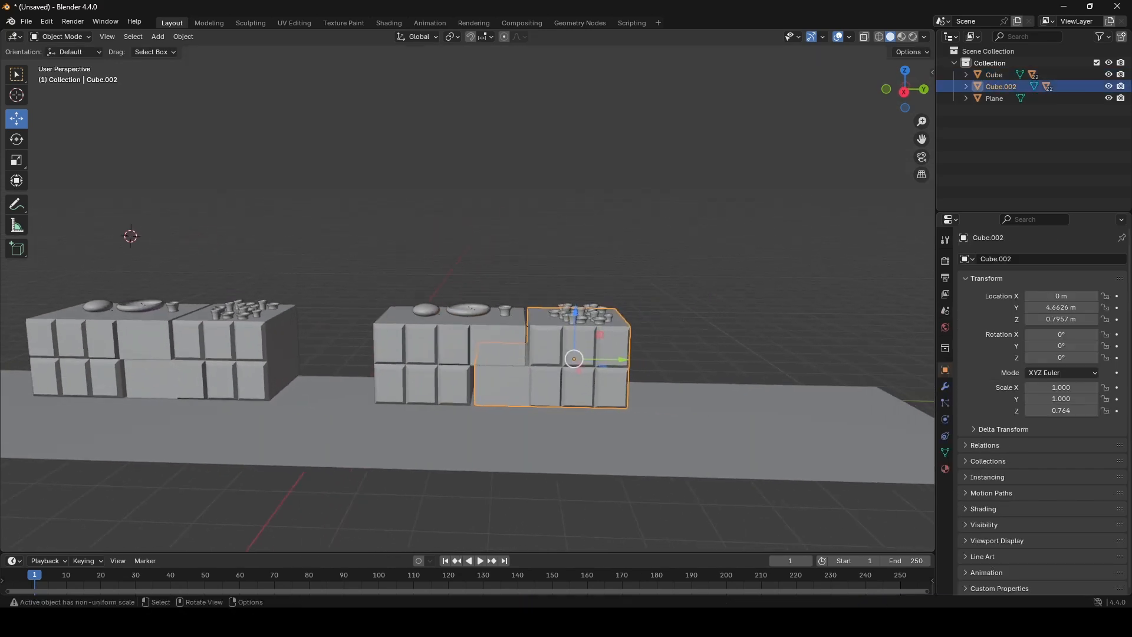
key("s")
key("z")
left_click(758, 288)
left_click_drag(580, 313, 590, 283)
left_click_drag(618, 335, 454, 299)
middle_click_drag(454, 300, 733, 258)
left_click(663, 274)
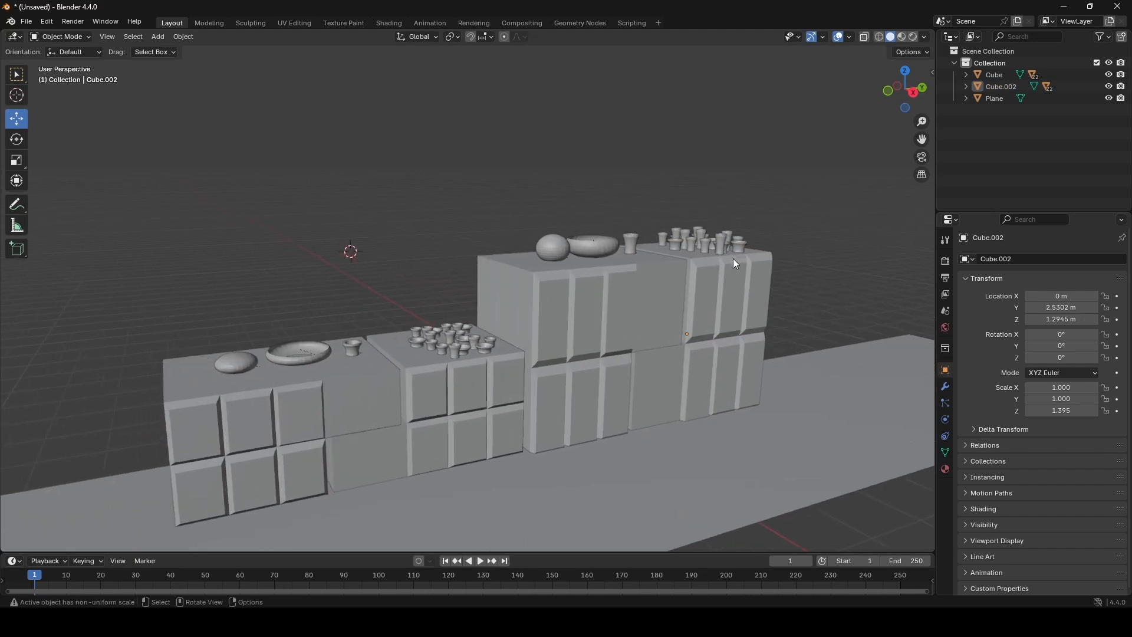
Examine the low and tall box groups side by side from several angles, box-selecting their objects for comparison.
scroll(670, 264, "up", 2)
mouse_move(614, 276)
middle_mouse_down()
mouse_move(656, 263)
mouse_move(607, 273)
middle_mouse_up()
scroll(602, 288, "down", 2)
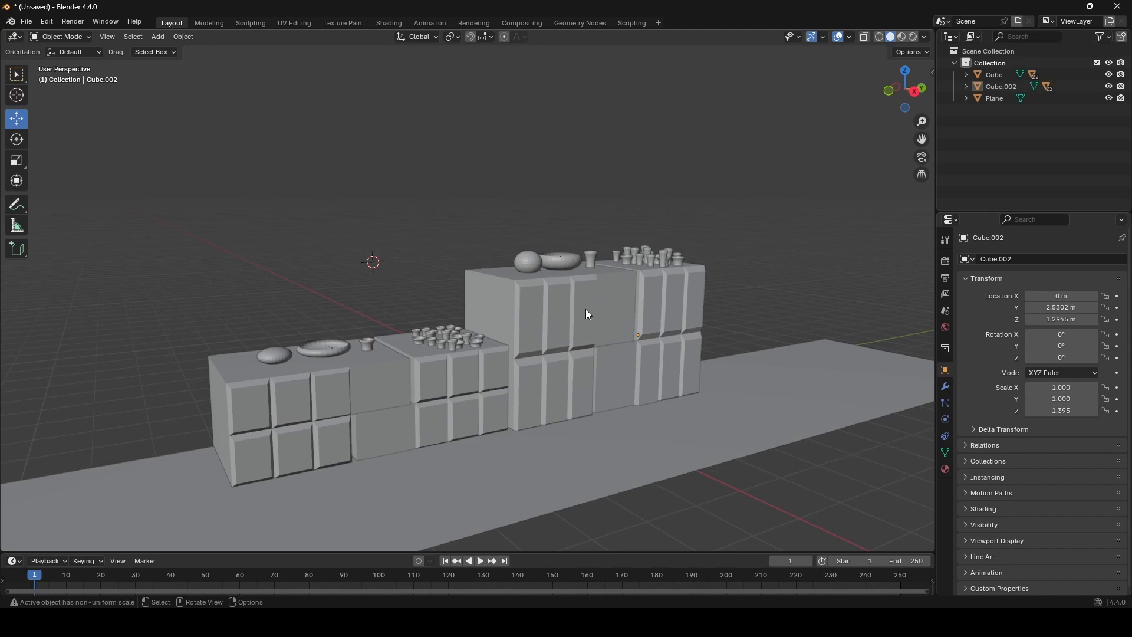
middle_click_drag(588, 315, 516, 307)
scroll(541, 305, "up", 2)
left_click(799, 335)
middle_click_drag(798, 335, 715, 312, "shift")
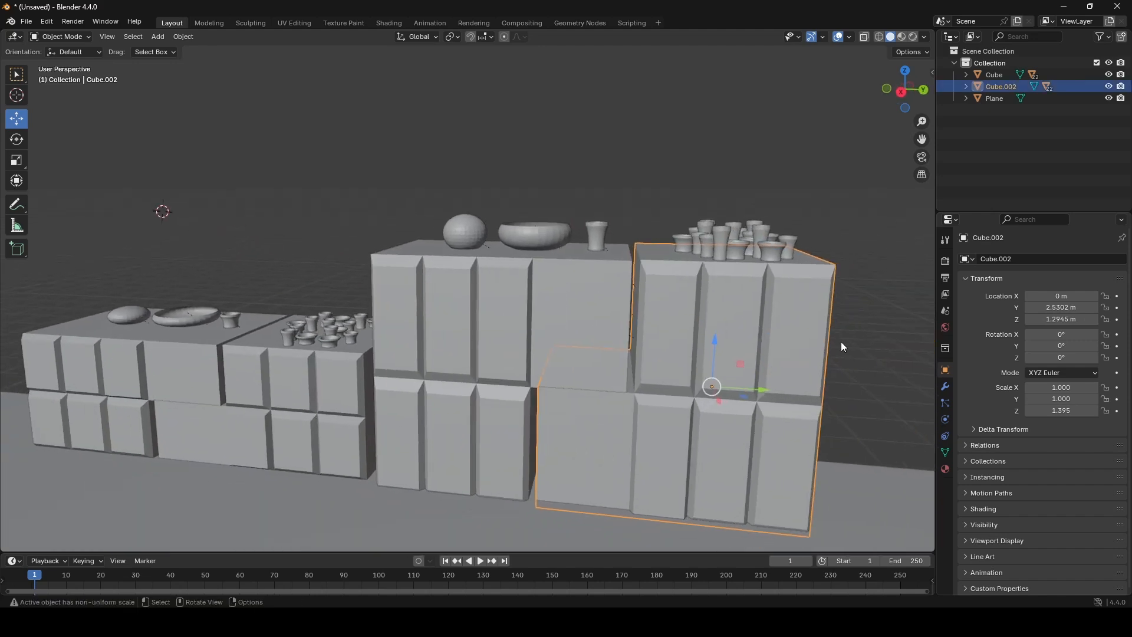
left_click_drag(858, 346, 401, 196)
scroll(553, 253, "down", 2)
middle_click_drag(627, 291, 612, 312)
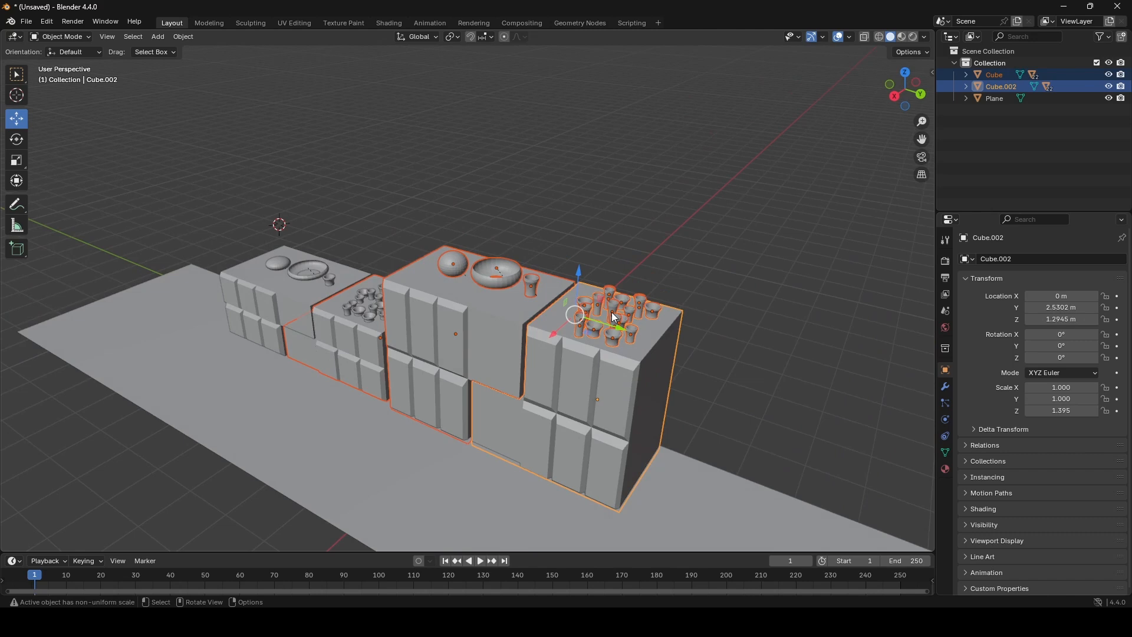
left_click(651, 257)
middle_click_drag(295, 282, 413, 218)
left_click_drag(337, 187, 593, 342)
middle_click_drag(593, 342, 572, 207)
left_click(281, 179)
middle_click_drag(281, 179, 344, 215)
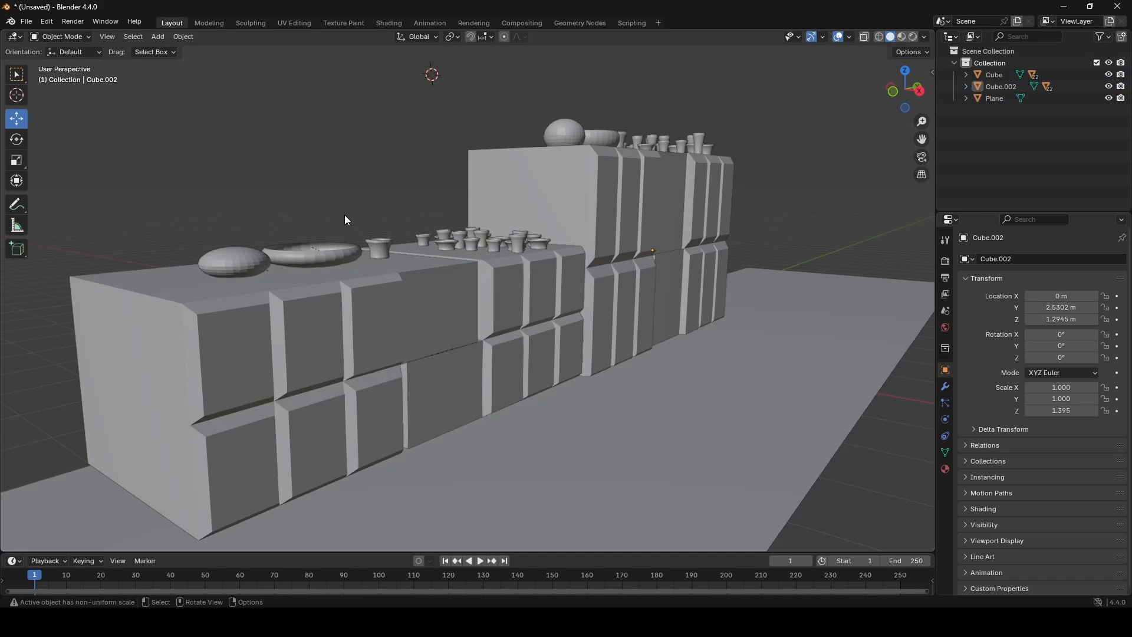
Select the low group's parent box and add several of the cups on top of it to the selection.
left_click(563, 318)
middle_click_drag(553, 328, 454, 299)
scroll(454, 297, "up", 3)
left_click(461, 277, "shift")
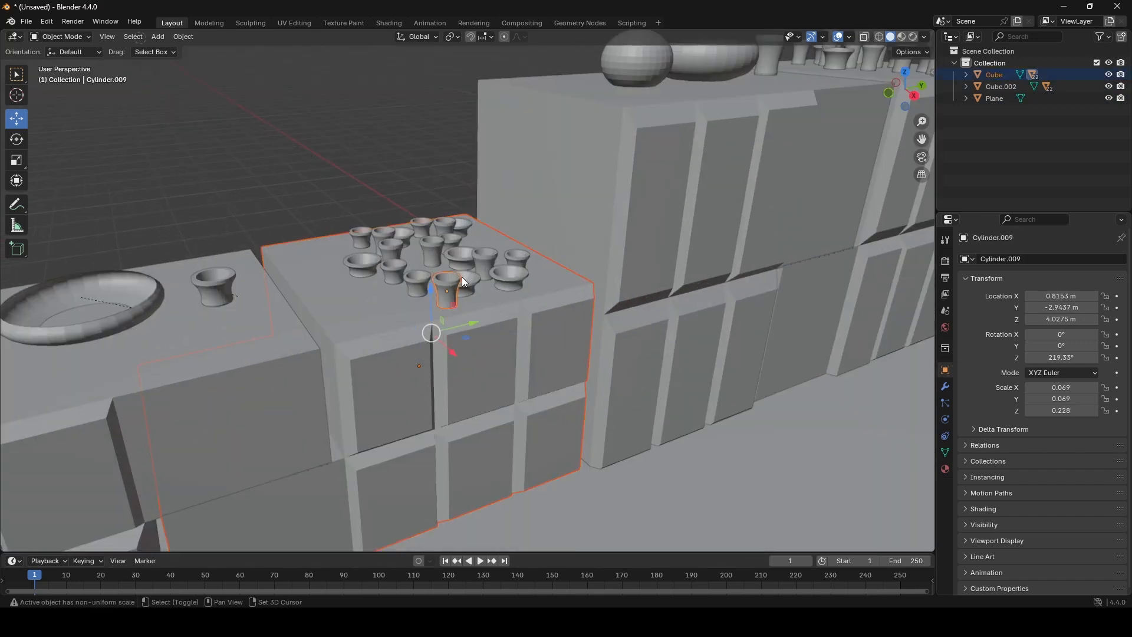
left_click(485, 270, "shift")
left_click(501, 275, "shift")
left_click(442, 248, "shift")
scroll(330, 209, "down", 5)
middle_click_drag(321, 218, 317, 210)
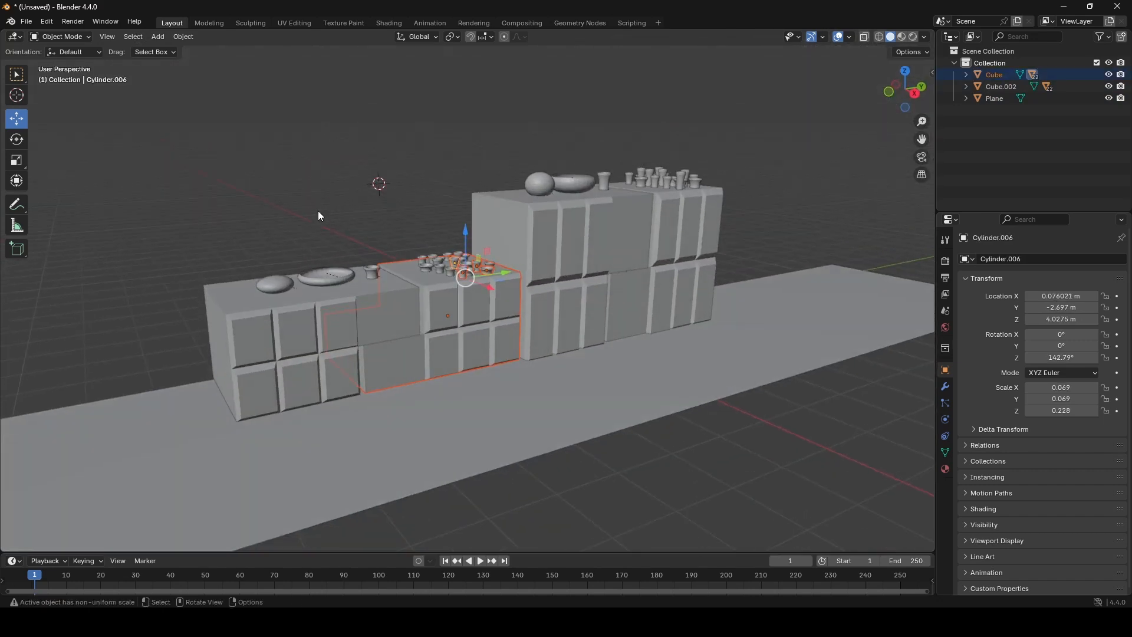
Clear the selection and select only the low group's parent box beneath the cluster of cups.
left_click(318, 211)
scroll(348, 222, "up", 3)
middle_click_drag(386, 231, 370, 226)
scroll(373, 277, "up", 1)
scroll(436, 318, "down", 4)
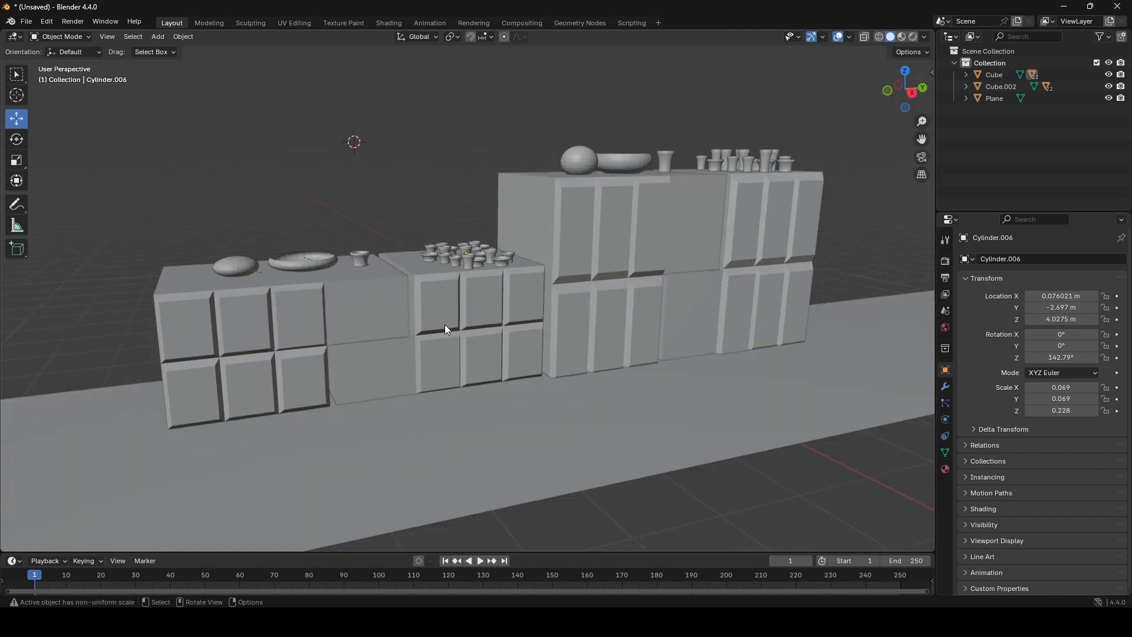
mouse_move(446, 330)
middle_mouse_down()
mouse_move(445, 303)
mouse_move(465, 339)
middle_mouse_up()
left_click(446, 316)
scroll(445, 316, "up", 6)
left_click(377, 263)
scroll(375, 266, "down", 2)
middle_click_drag(375, 267, 491, 335)
left_click(436, 346)
scroll(546, 370, "up", 2)
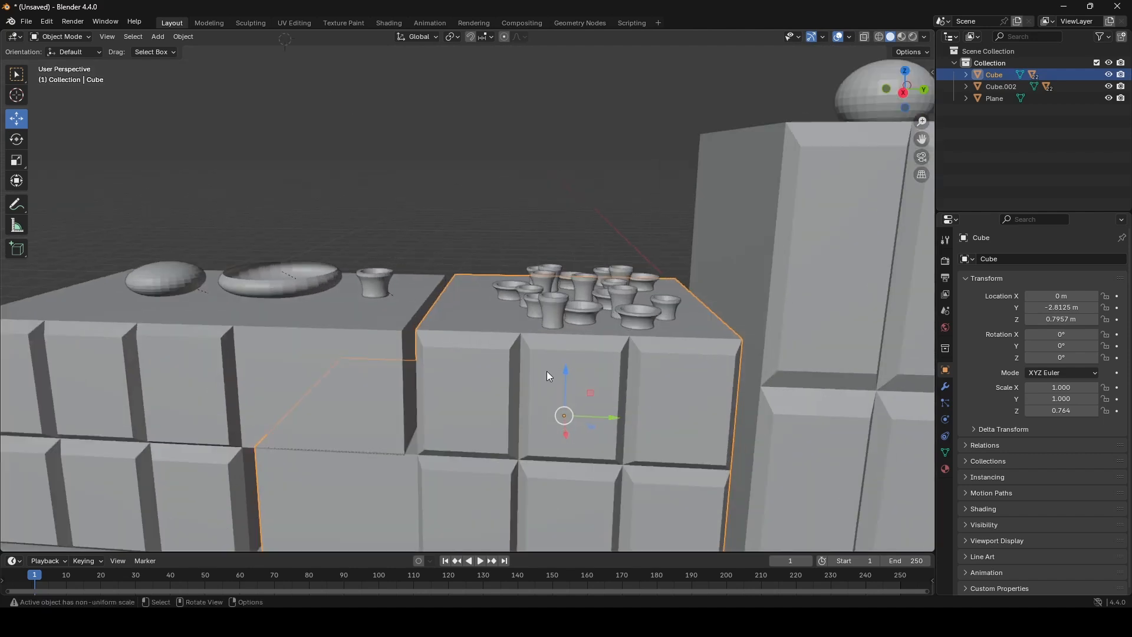
scroll(548, 394, "down", 3)
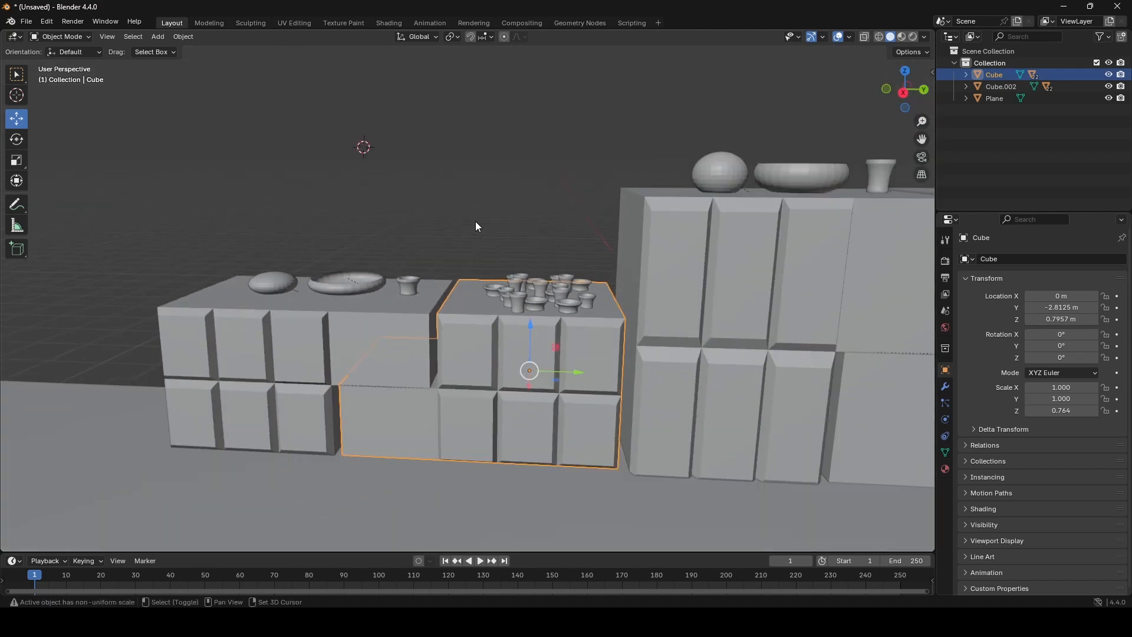
Select all children of the low group's parent box with Select Grouped and add the parent box to the selection.
key("shift+g")
right_click(505, 139)
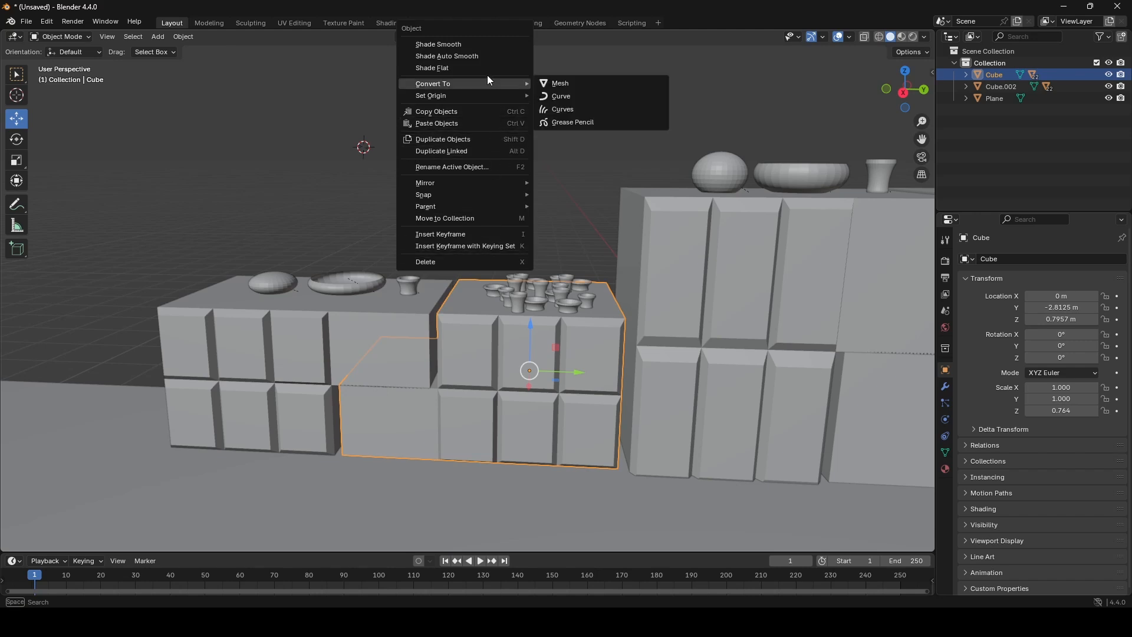
left_click(472, 67)
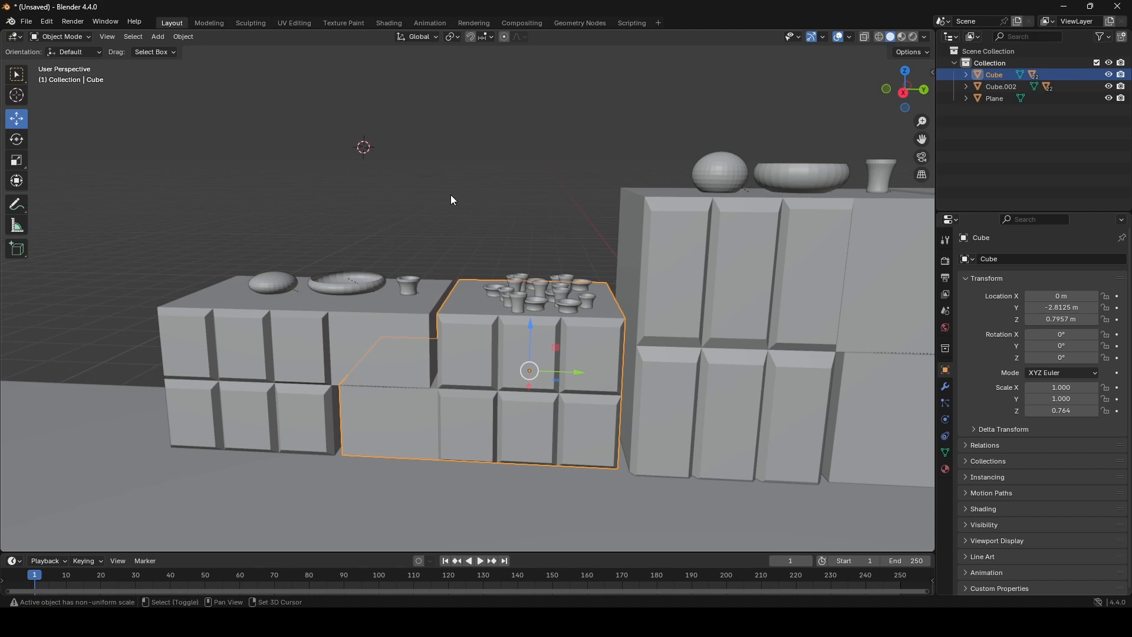
key("shift+g")
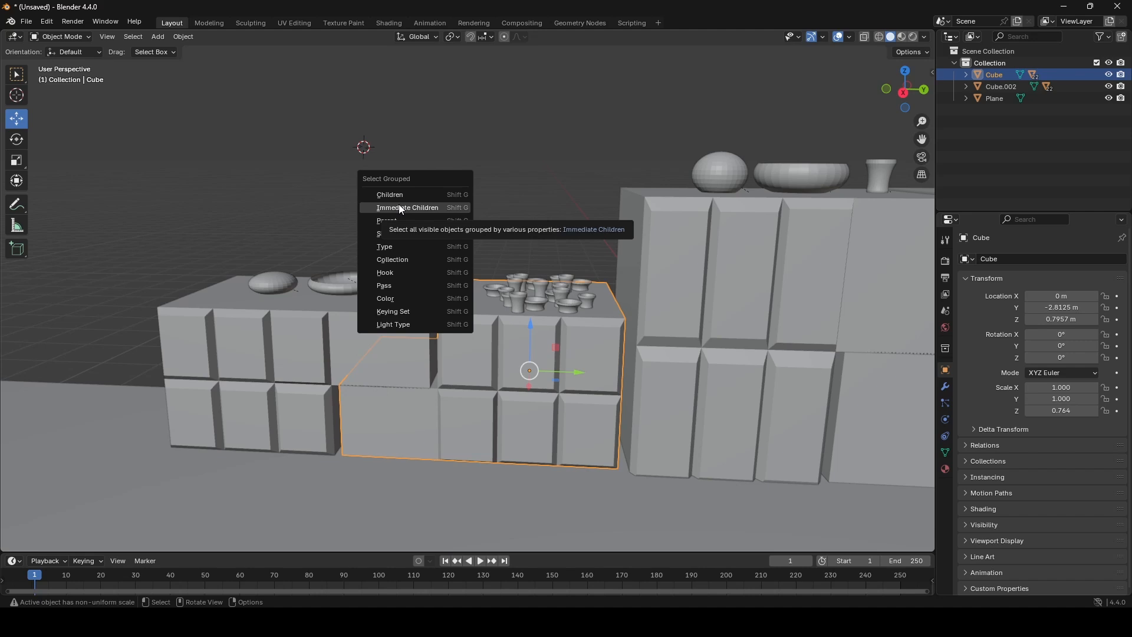
left_click(433, 194)
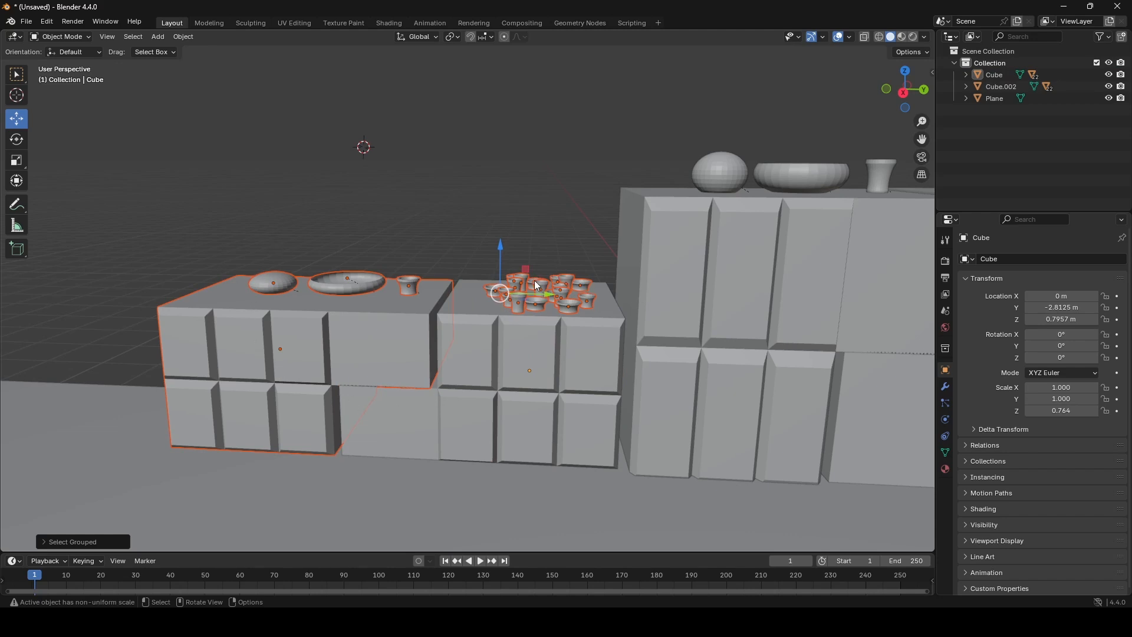
left_click(528, 373, "shift")
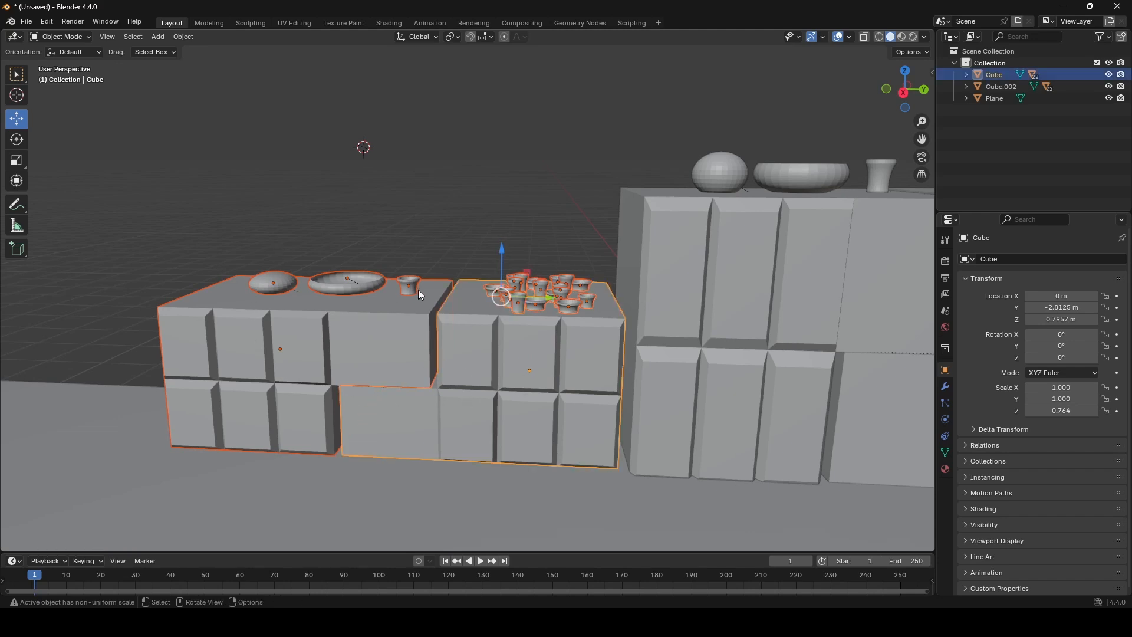
Duplicate the selected low group, placing the copied parent box at about -8.03 m in Y and 0.85 m in Z.
scroll(482, 277, "down", 3)
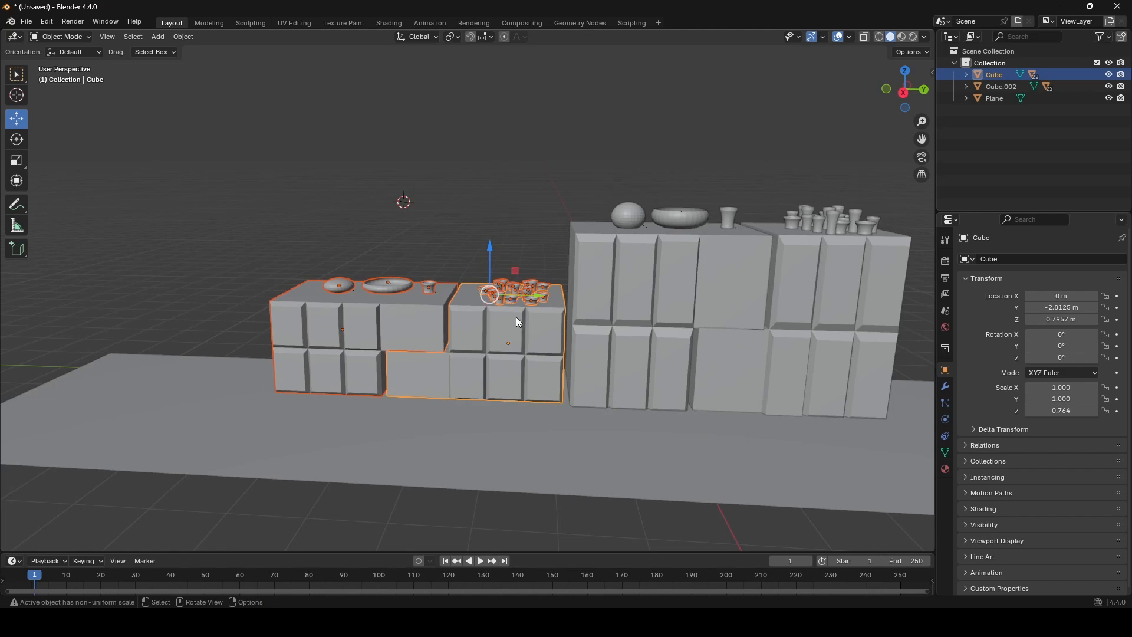
key("shift+d")
left_click(322, 213)
scroll(322, 213, "down", 2)
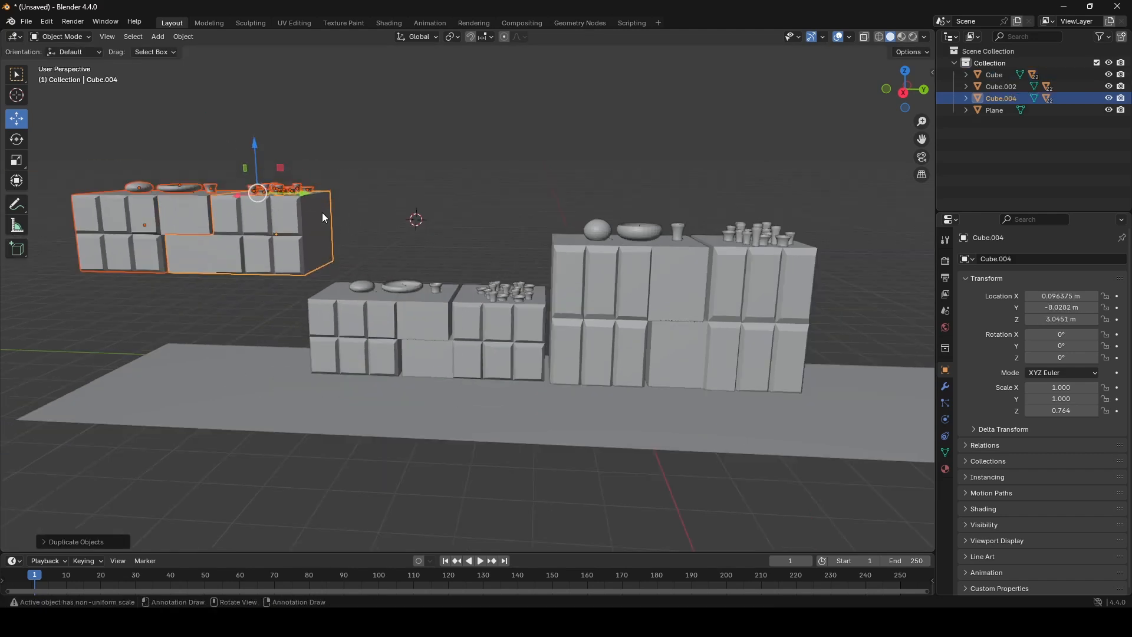
scroll(321, 212, "down", 3)
key("g")
key("z")
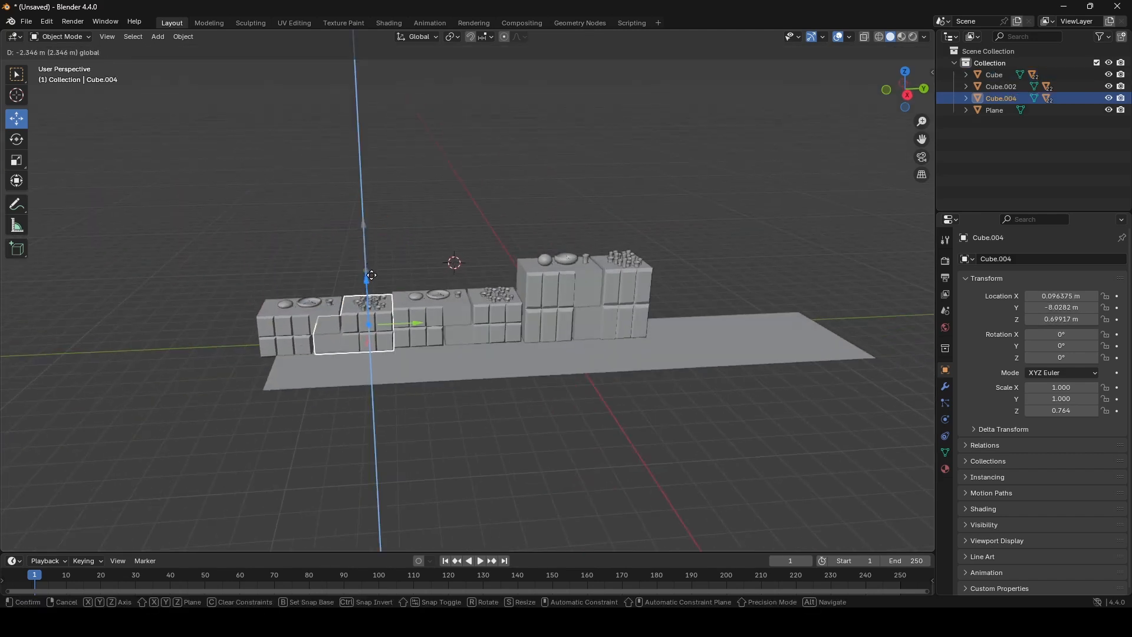
left_click(423, 267)
Select a shallow cup on the original low group and extend the selection to its siblings with Select Grouped.
scroll(423, 267, "up", 8)
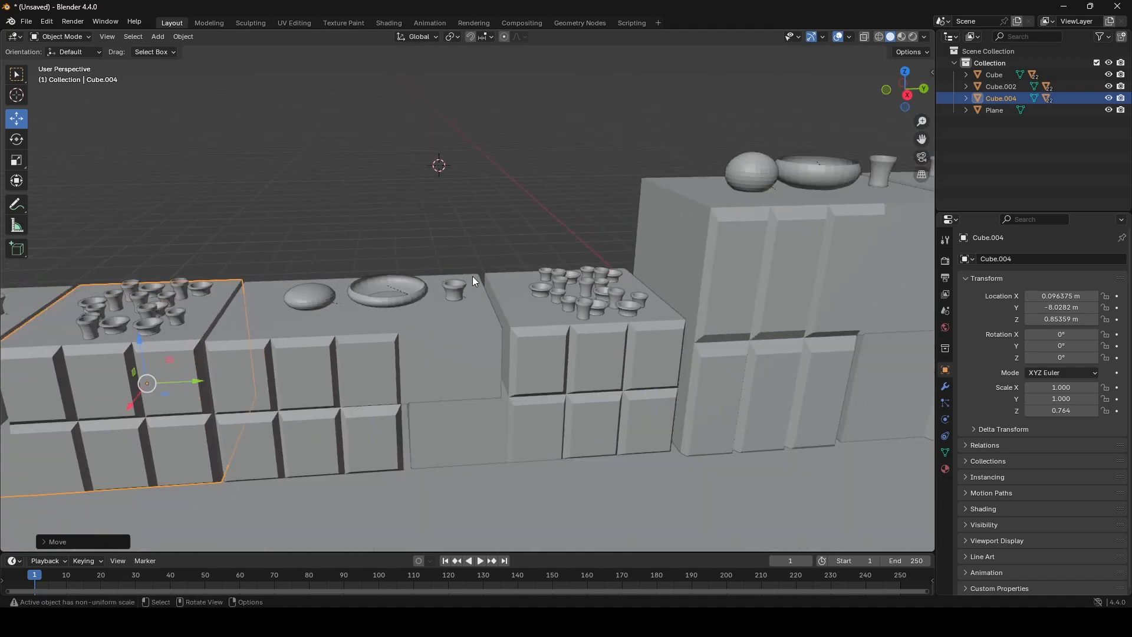
left_click(533, 292)
key("KP_Decimal")
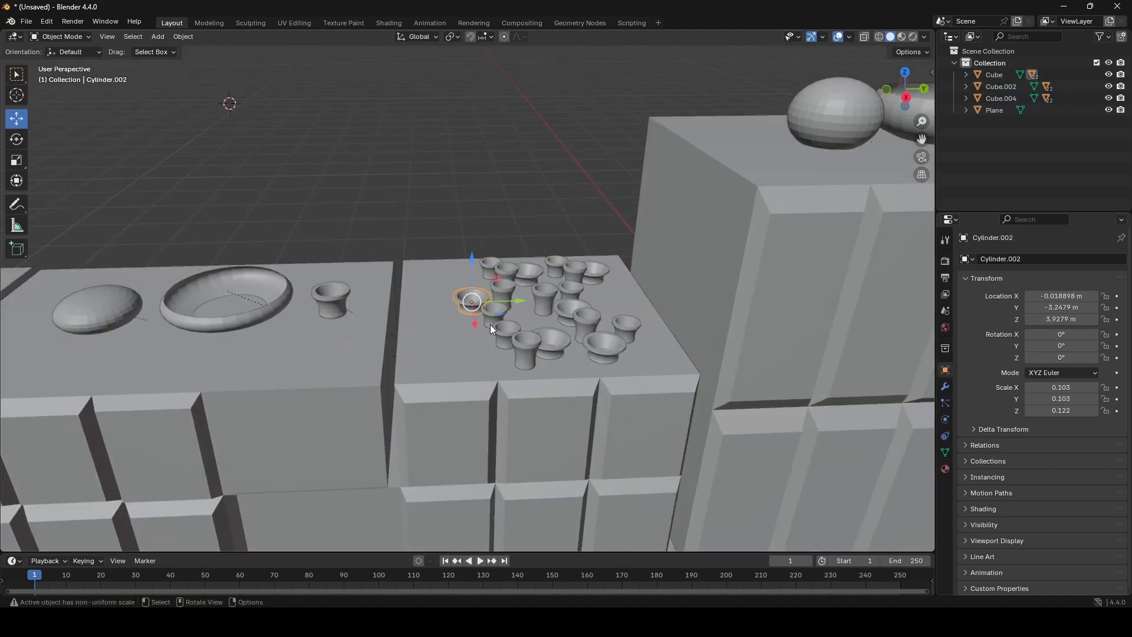
key("shift+g")
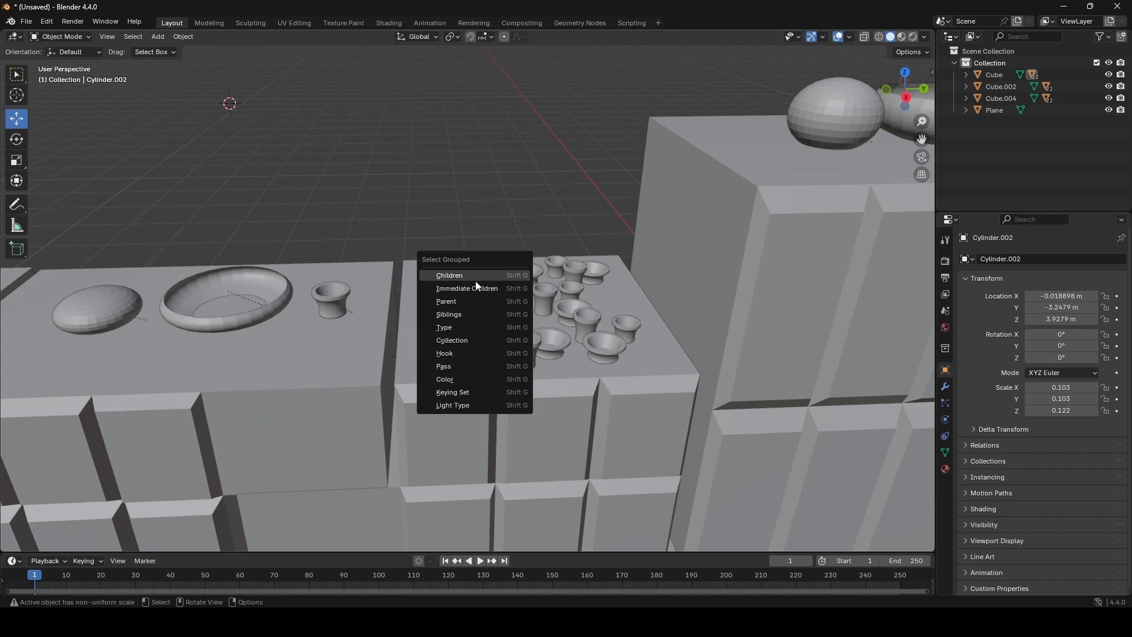
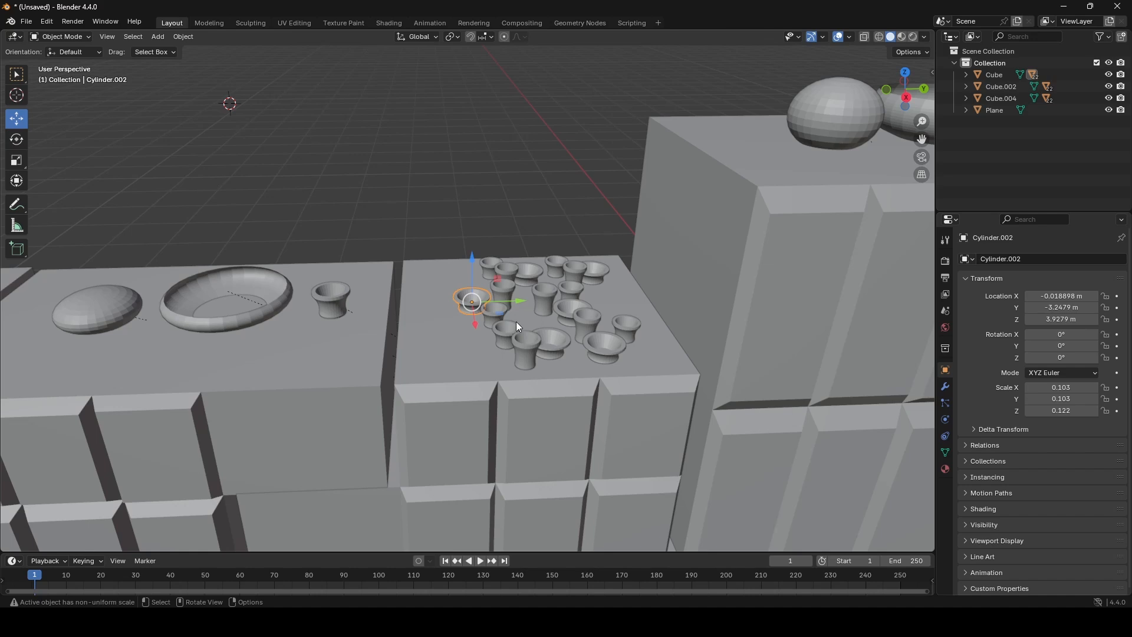
key("shift+g")
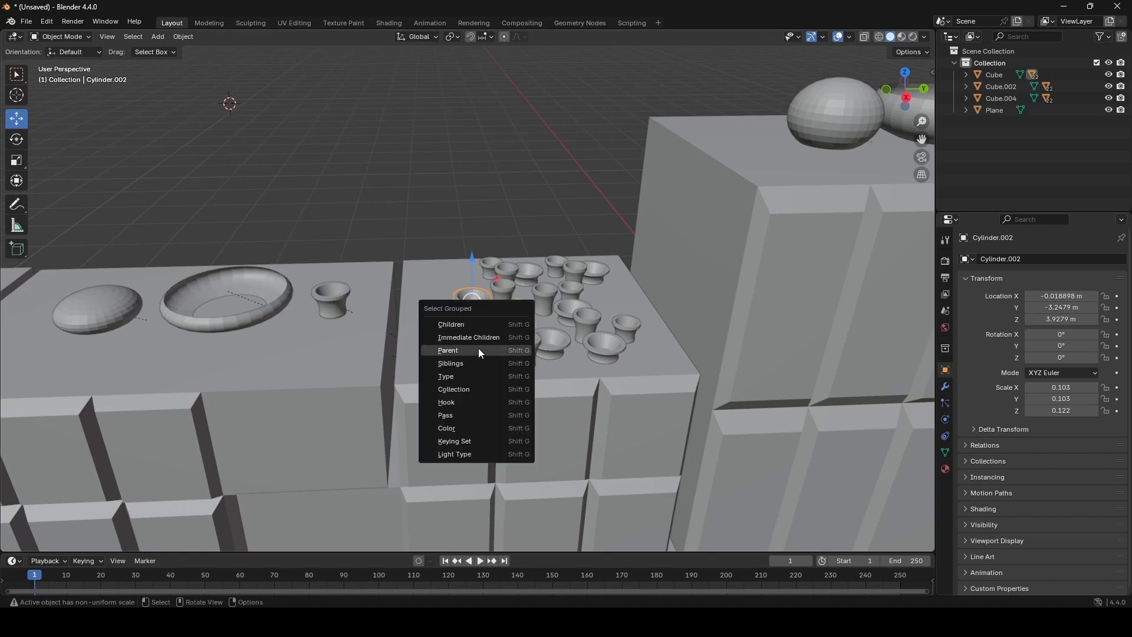
left_click(468, 363)
mouse_move(469, 364)
middle_mouse_down()
mouse_move(407, 300)
mouse_move(470, 352)
middle_mouse_up()
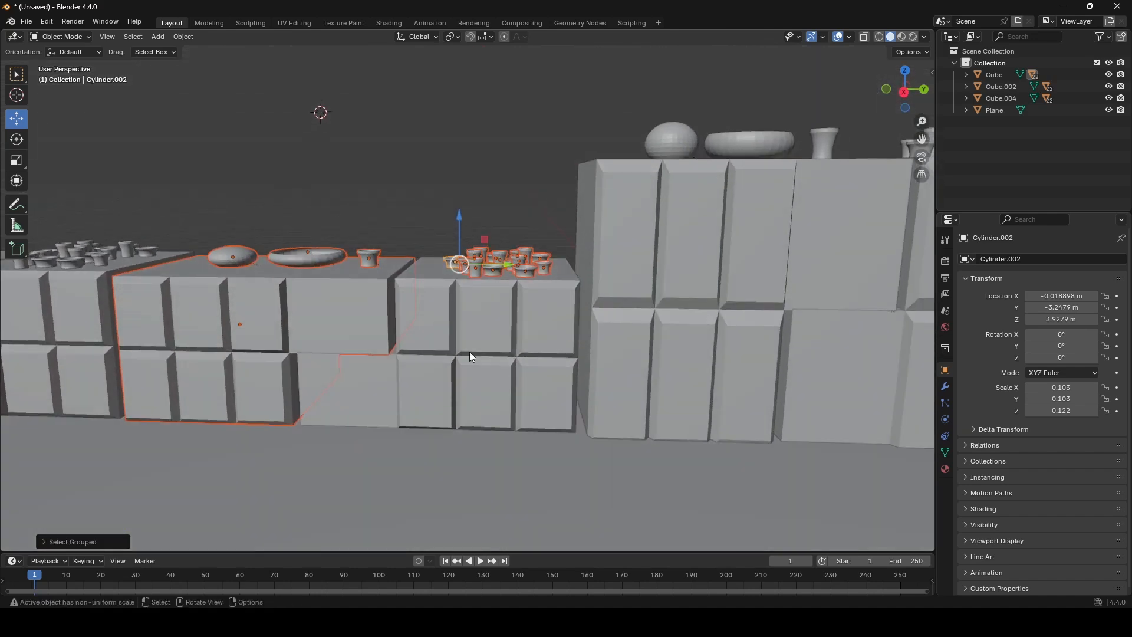
middle_click_drag(450, 274, 473, 209)
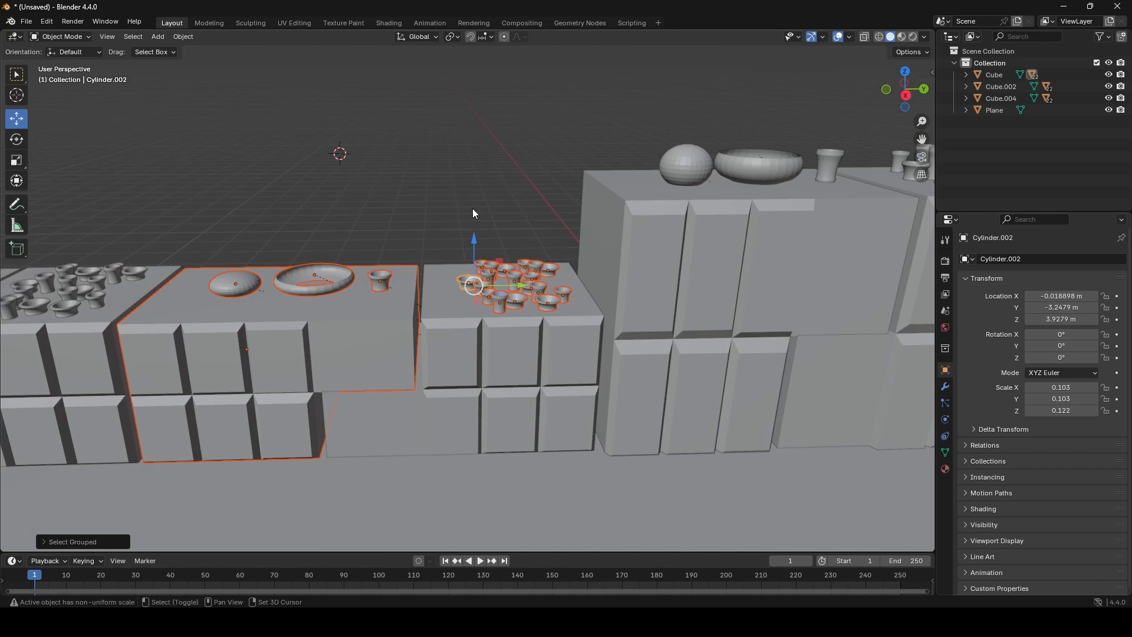
Use Select Grouped to select the parent box of the selected siblings, and clear the selection.
key("shift+g")
left_click(436, 197)
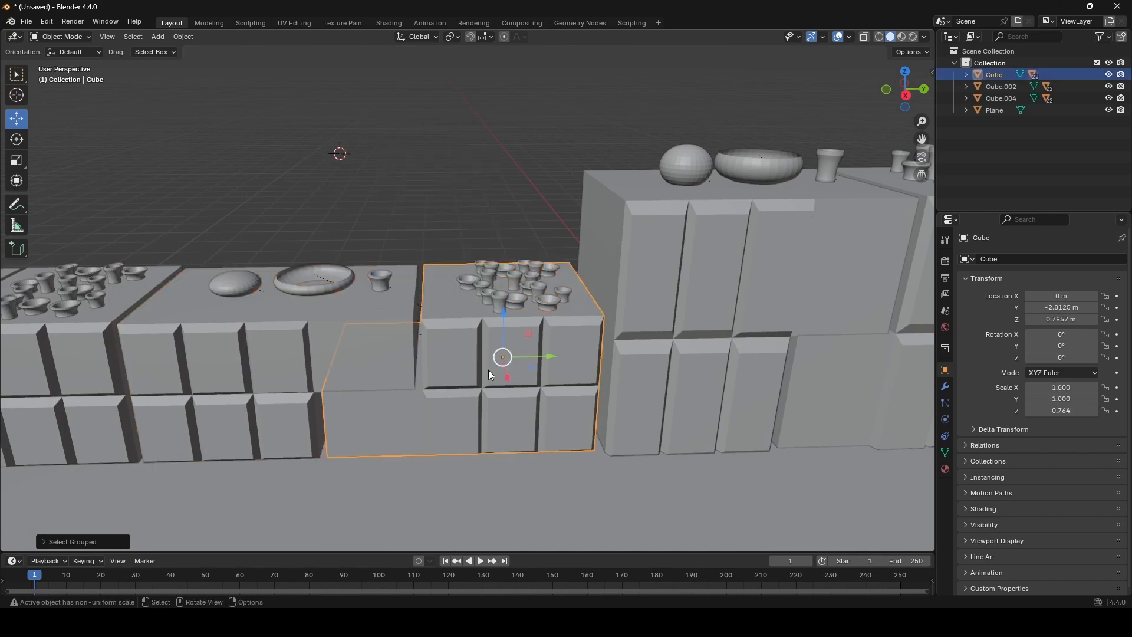
left_click(496, 312, "shift")
scroll(488, 318, "down", 3)
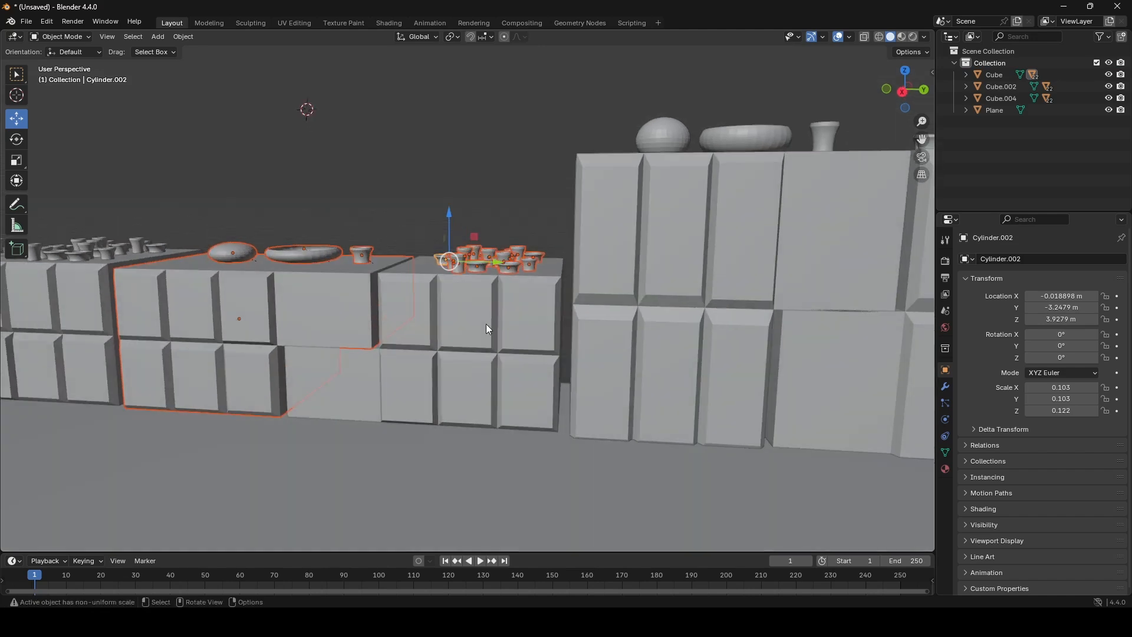
middle_click_drag(485, 324, 477, 261)
left_click(423, 223)
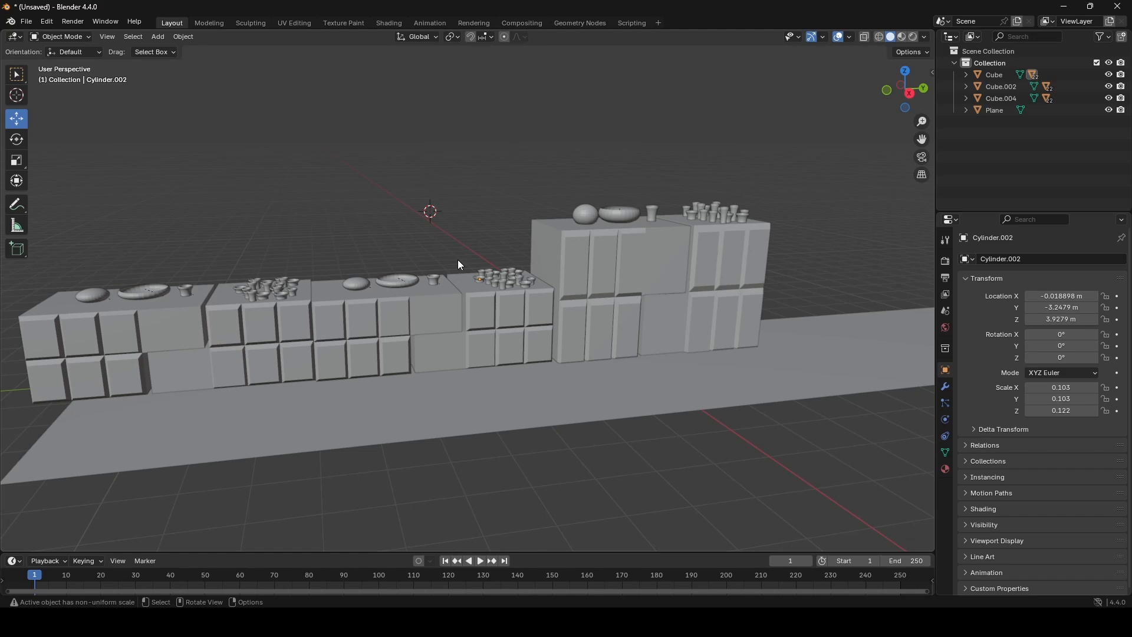
scroll(460, 259, "down", 3)
scroll(463, 259, "up", 3)
middle_click_drag(463, 260, 501, 257)
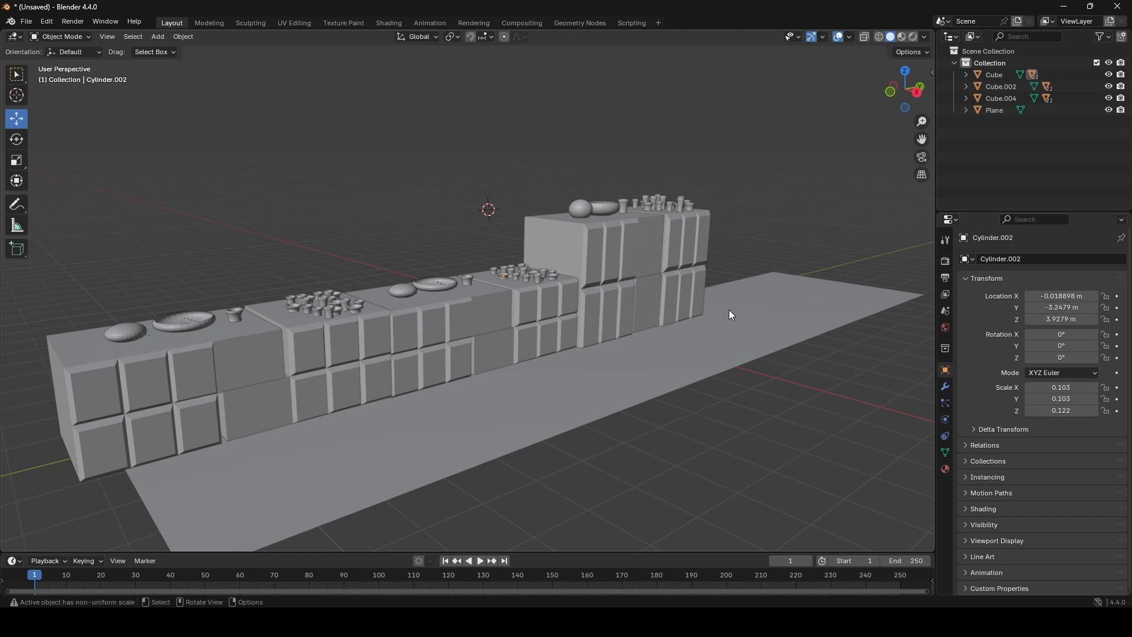
Move the original low group's parent box along Y to the far side of the tall group.
scroll(678, 302, "down", 2)
middle_click_drag(628, 295, 537, 296)
left_click(526, 344)
key("g")
key("y")
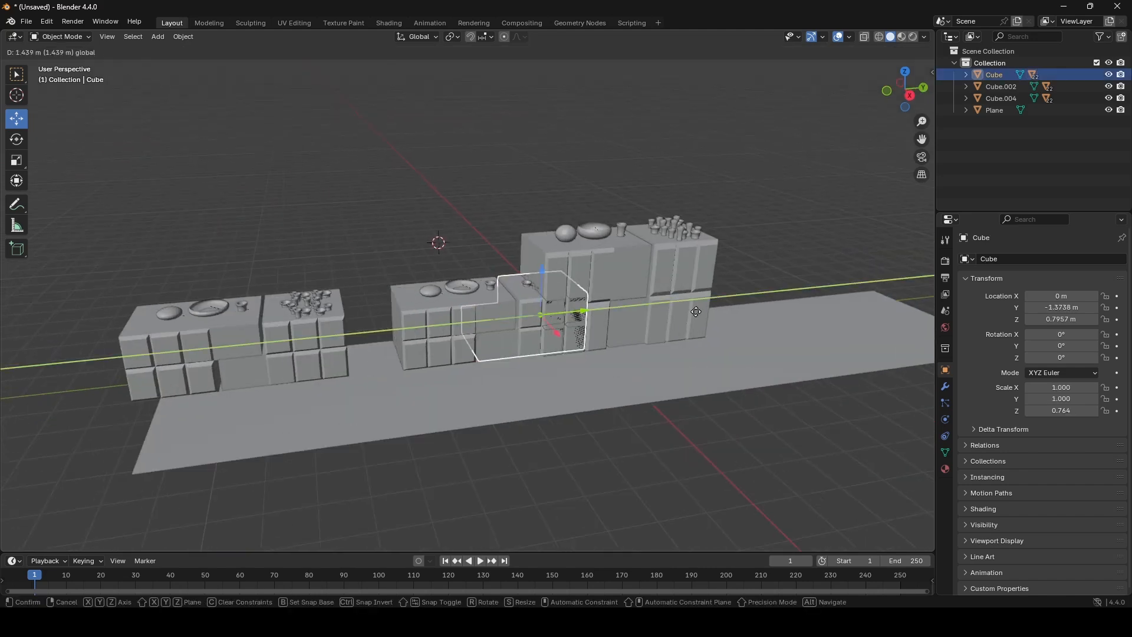
middle_click_drag(845, 301, 790, 278)
Move the duplicated low group's parent box along Y to about -2.72 m, beside the tall group, and clear the selection.
left_click(299, 314)
left_click_drag(342, 316, 538, 317)
scroll(479, 238, "up", 4)
middle_click_drag(481, 239, 607, 269)
scroll(500, 226, "down", 4)
left_click(499, 188)
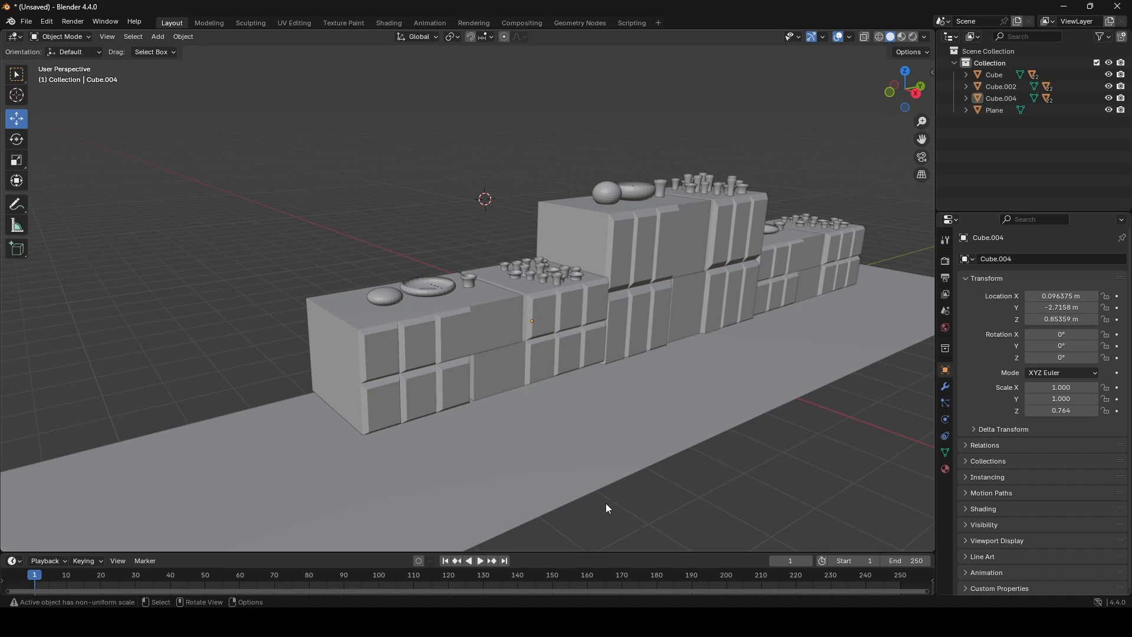
Enlarge the timeline area slightly by raising its border with the 3D viewport.
left_click_drag(673, 553, 672, 528)
scroll(684, 403, "down", 1)
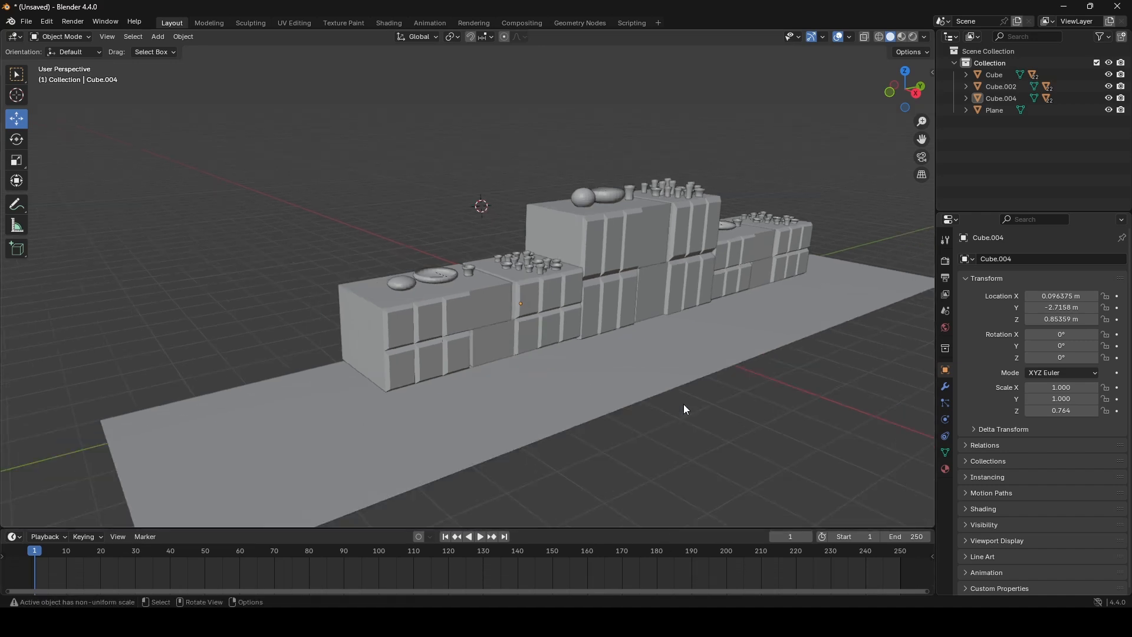
scroll(684, 404, "down", 1)
middle_click_drag(683, 404, 689, 368)
scroll(705, 389, "up", 2)
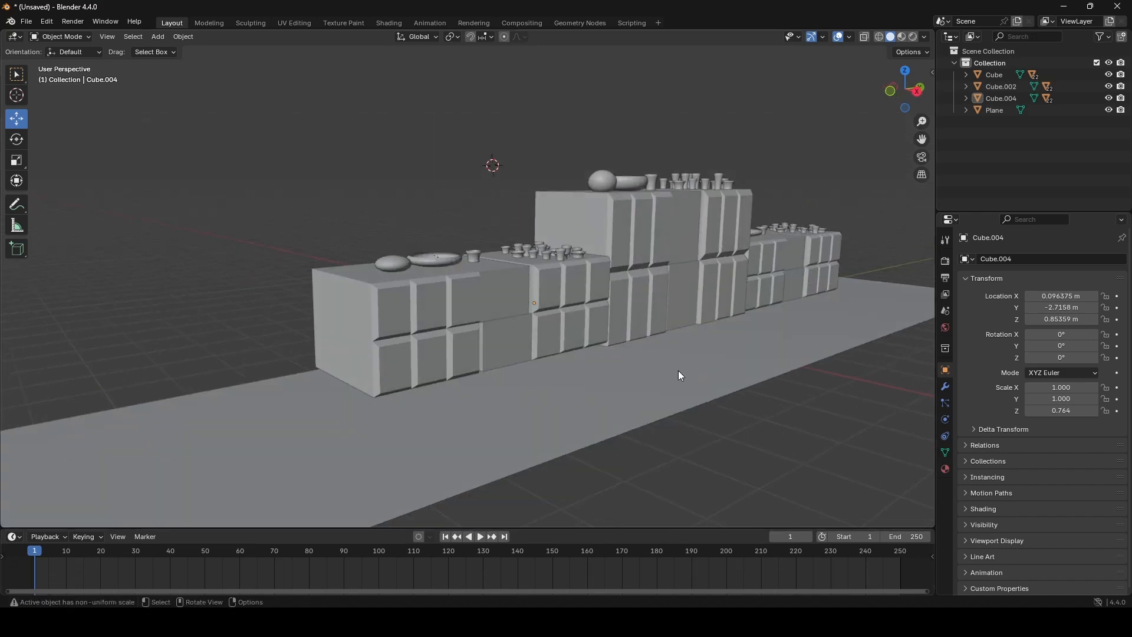